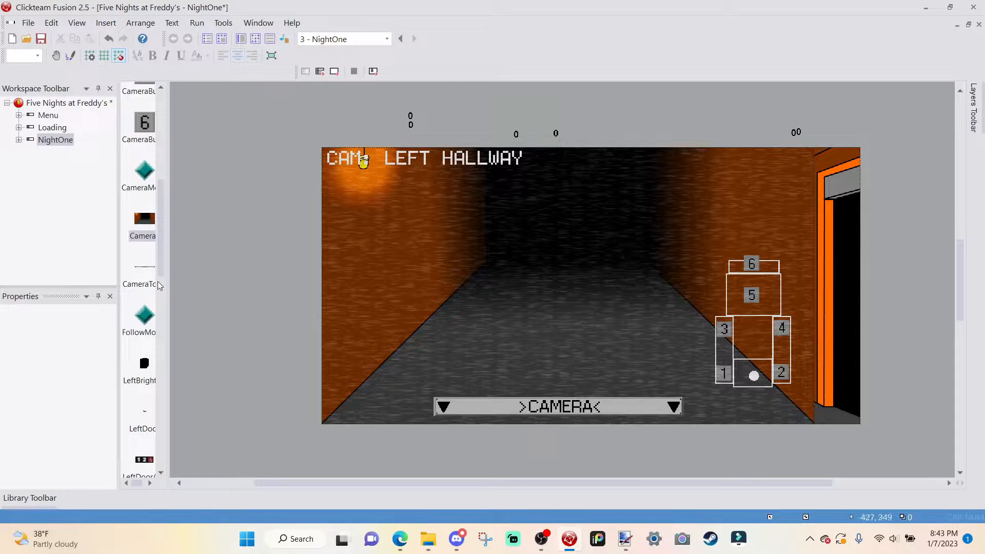
- Open the Cameras object's animation for editing and add a blank seventh frame after the existing camera images
double_click(144, 224)
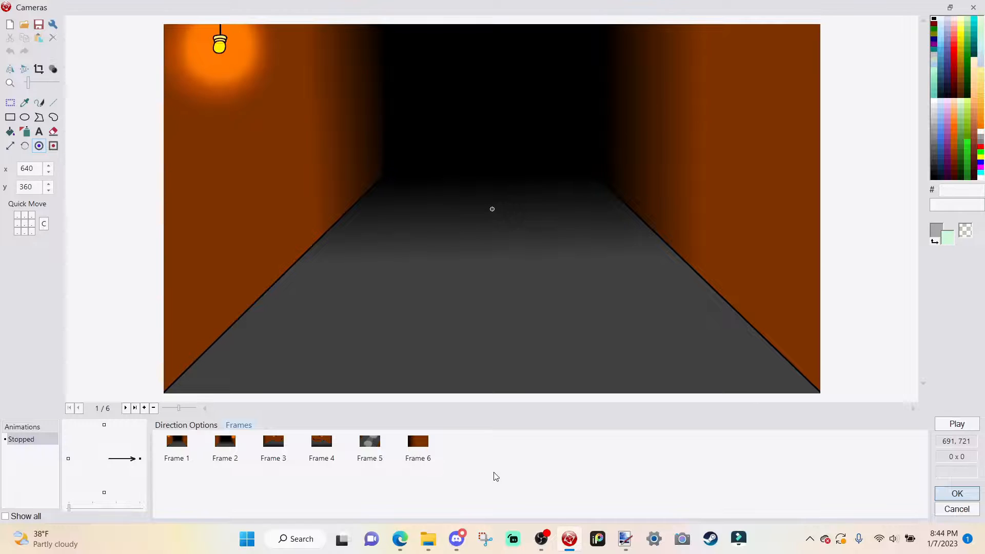
click(178, 455)
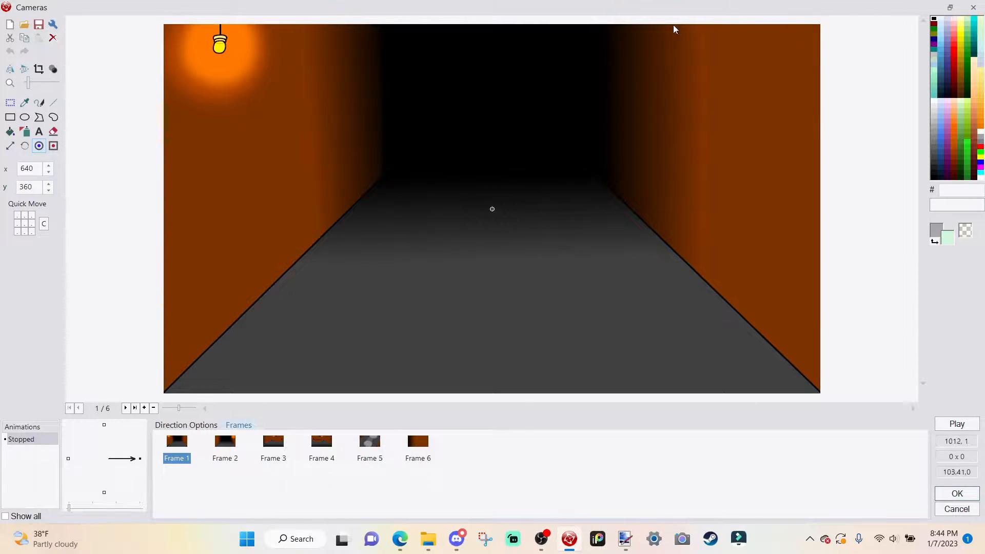
right_click(460, 464)
click(526, 246)
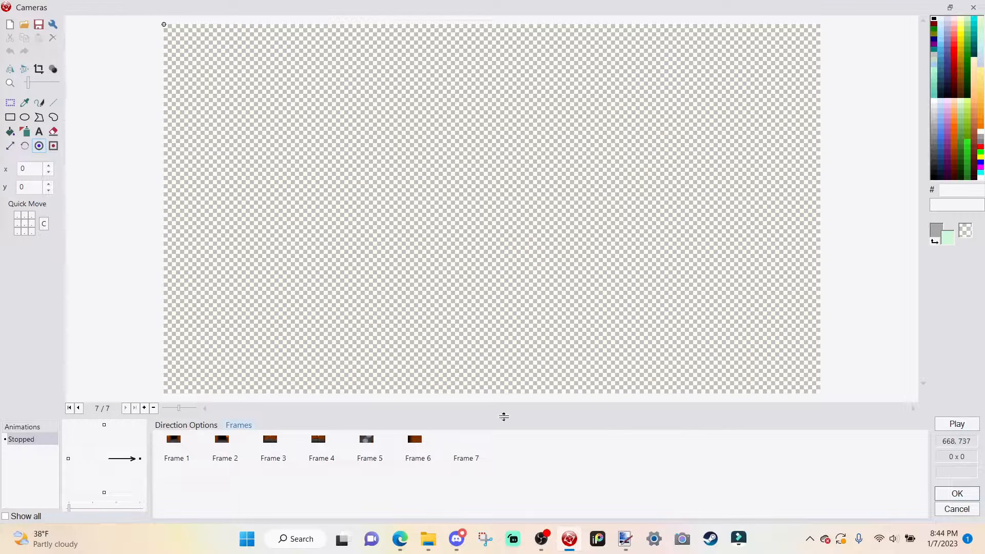
click(479, 442)
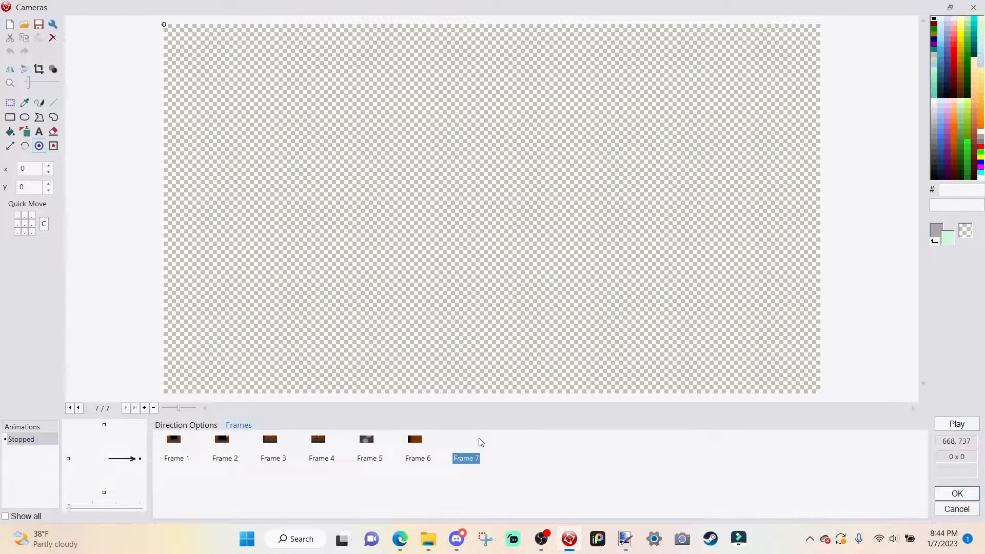
- Import the Camera1 [BONNIE] image into frame 7 with Import As Animation turned off
click(24, 24)
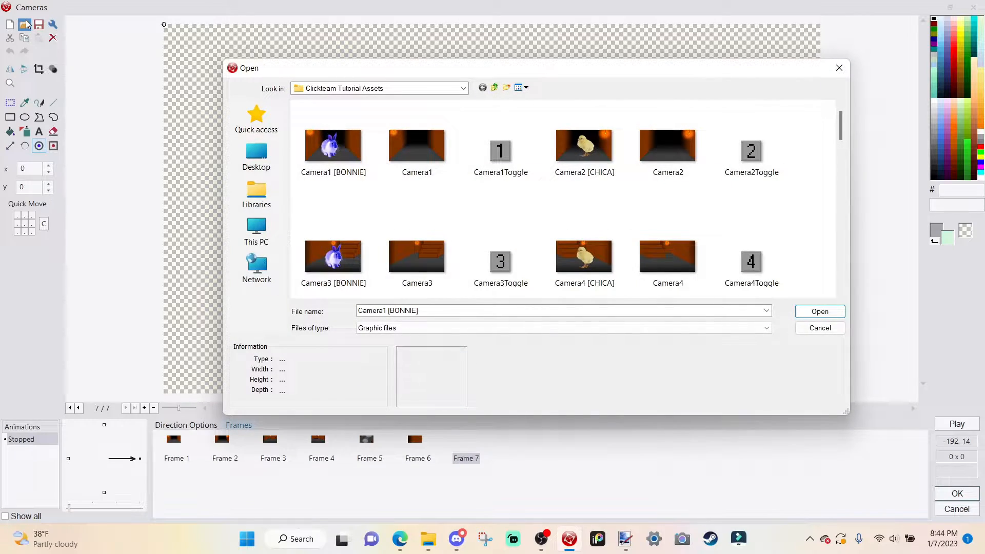
click(366, 152)
click(802, 314)
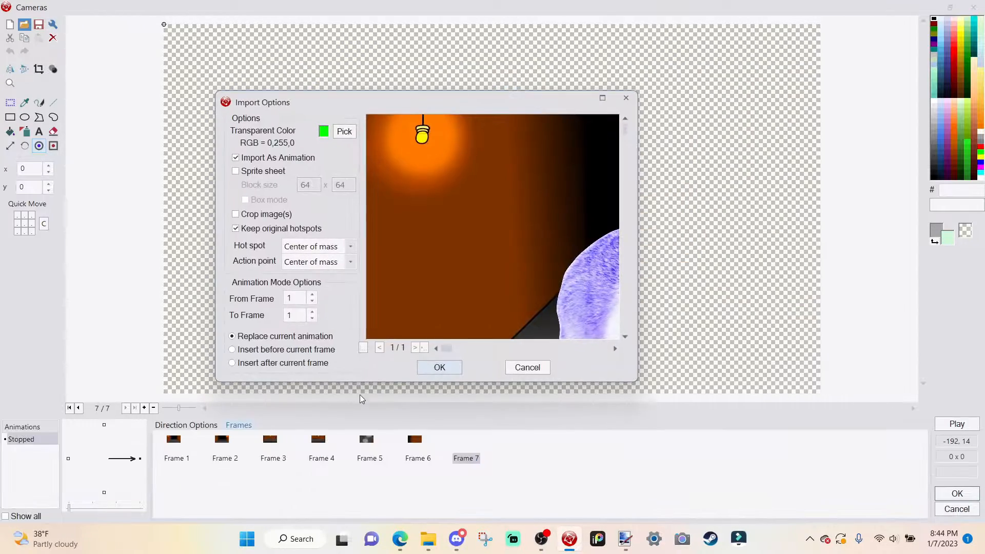
click(281, 157)
click(440, 368)
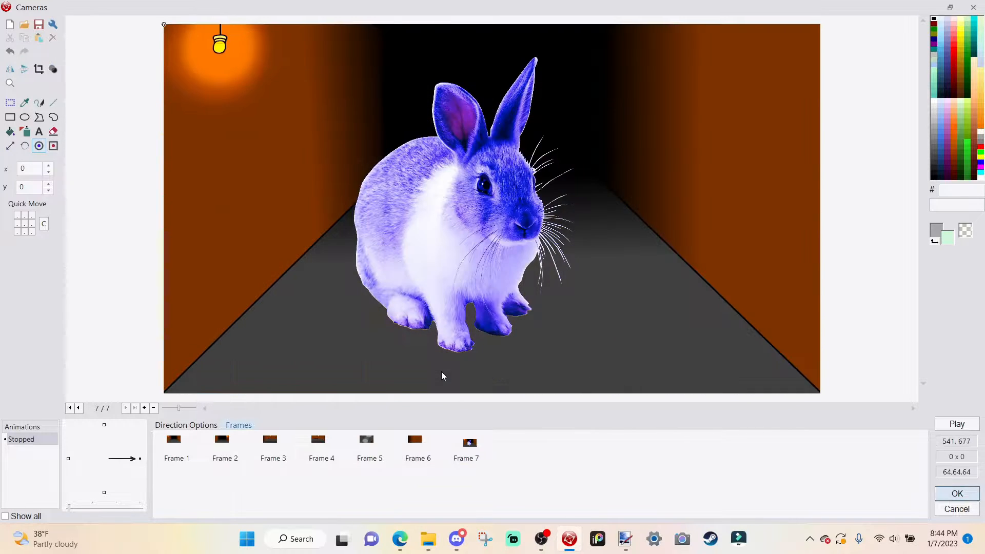
click(476, 442)
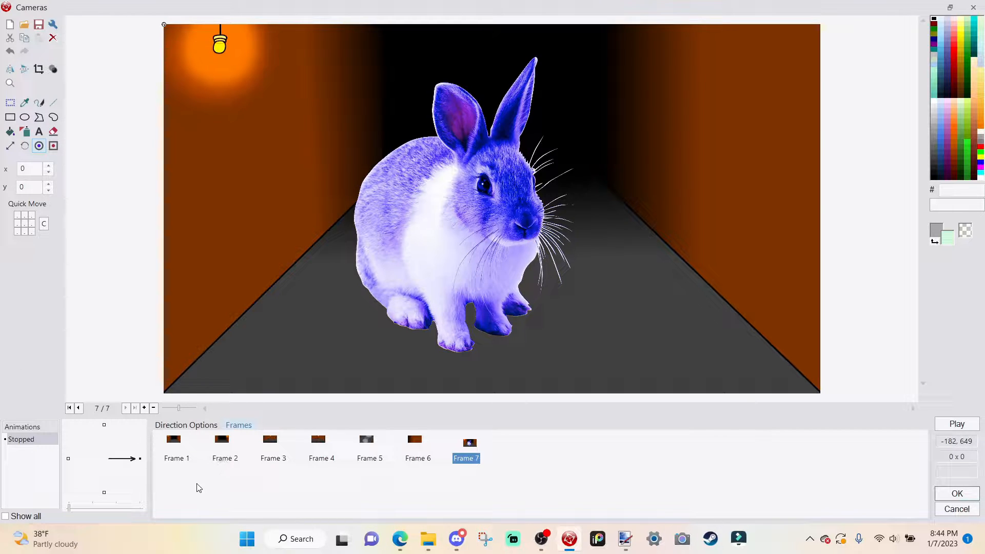
- Add an eighth frame to the Cameras animation and import the Camera2 [CHICA] image into it
click(211, 451)
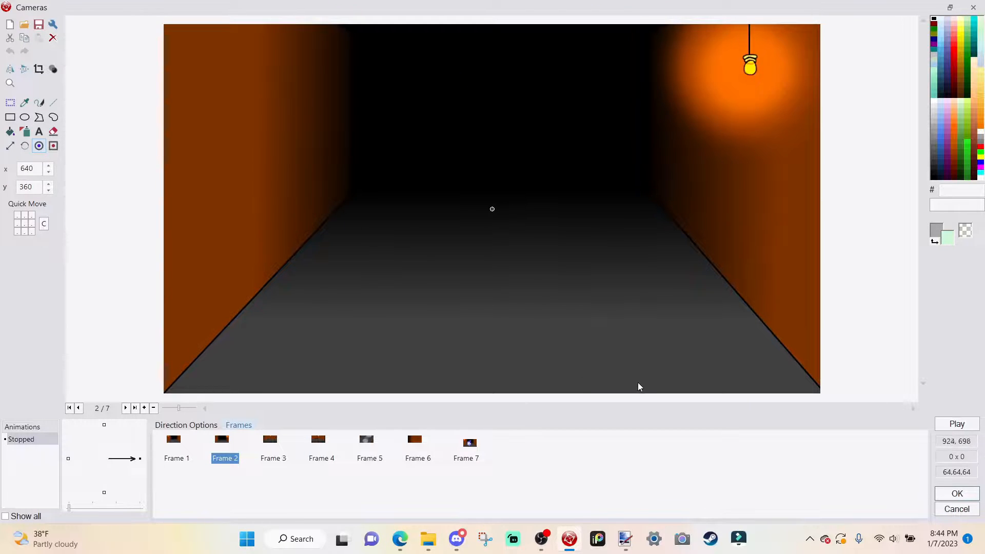
right_click(554, 466)
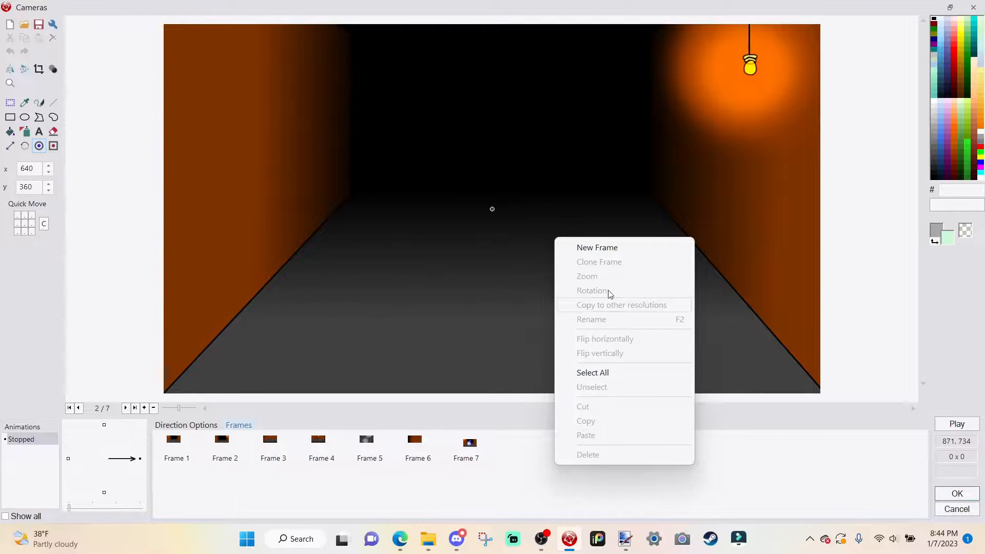
click(626, 248)
click(510, 455)
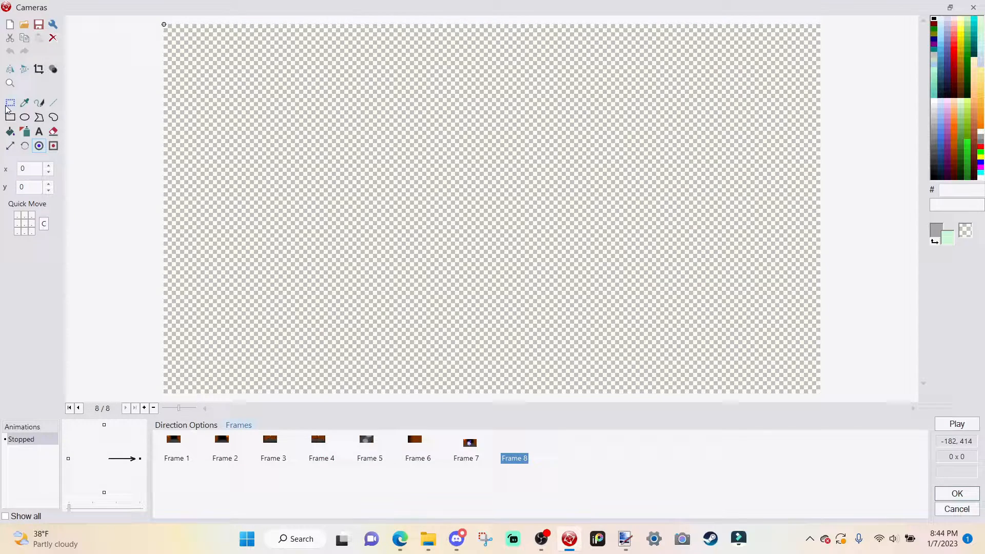
click(25, 24)
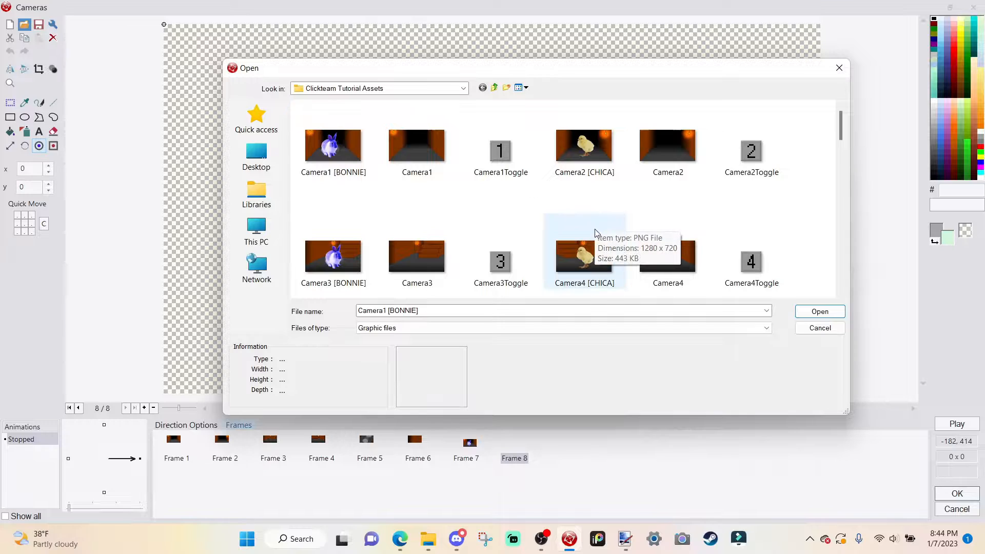
double_click(585, 158)
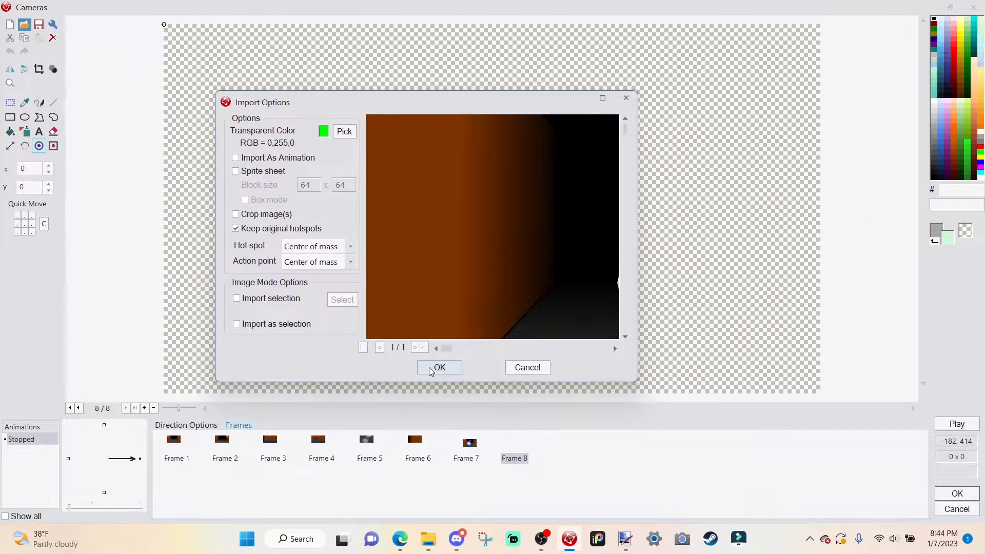
click(431, 368)
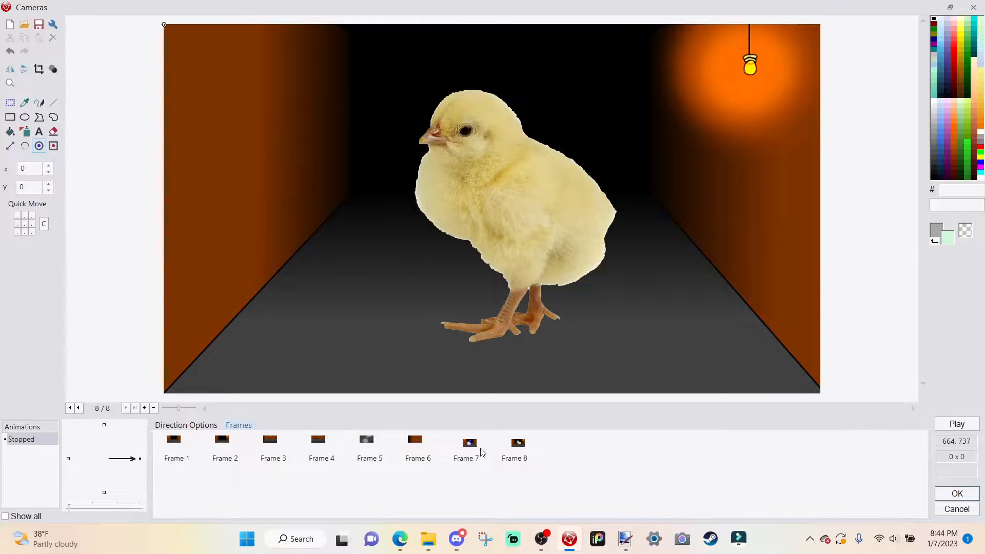
- Compare the Bonnie image in frame 7 with the empty hallway in frame 1, and view frame 8
click(468, 459)
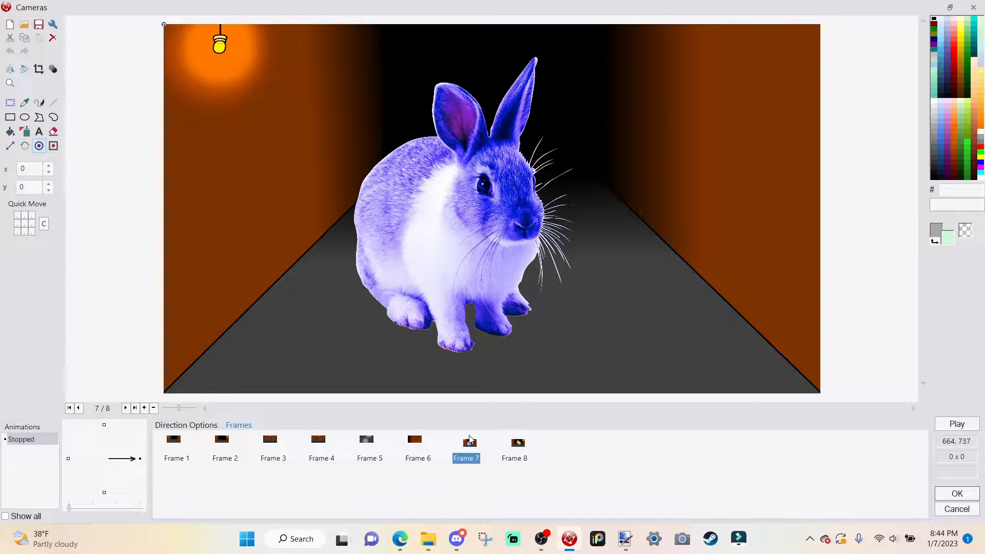
click(187, 461)
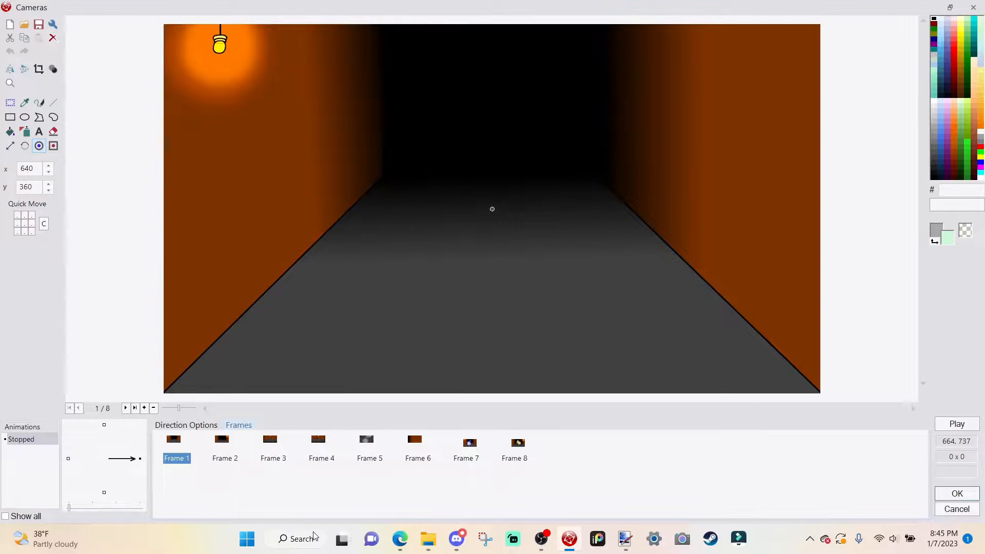
click(455, 451)
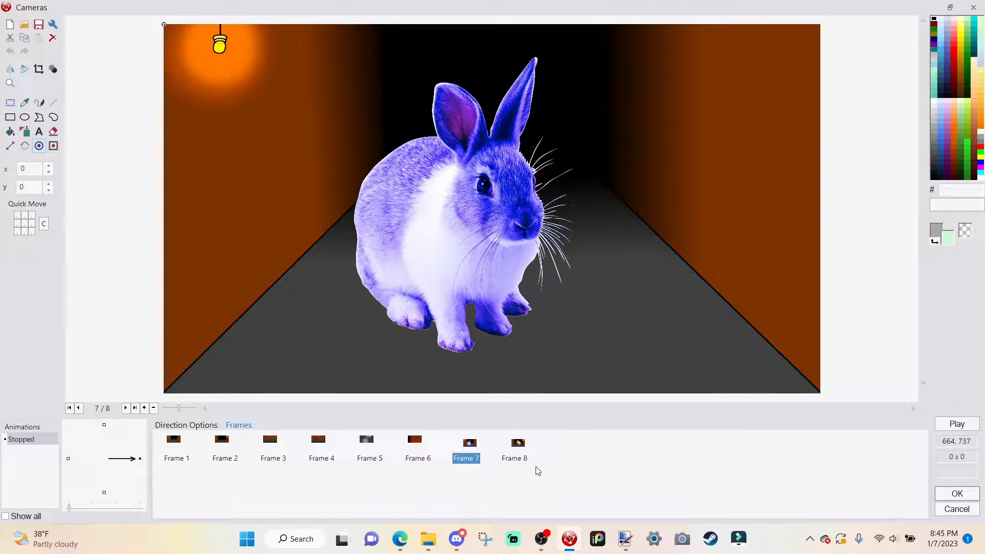
click(510, 436)
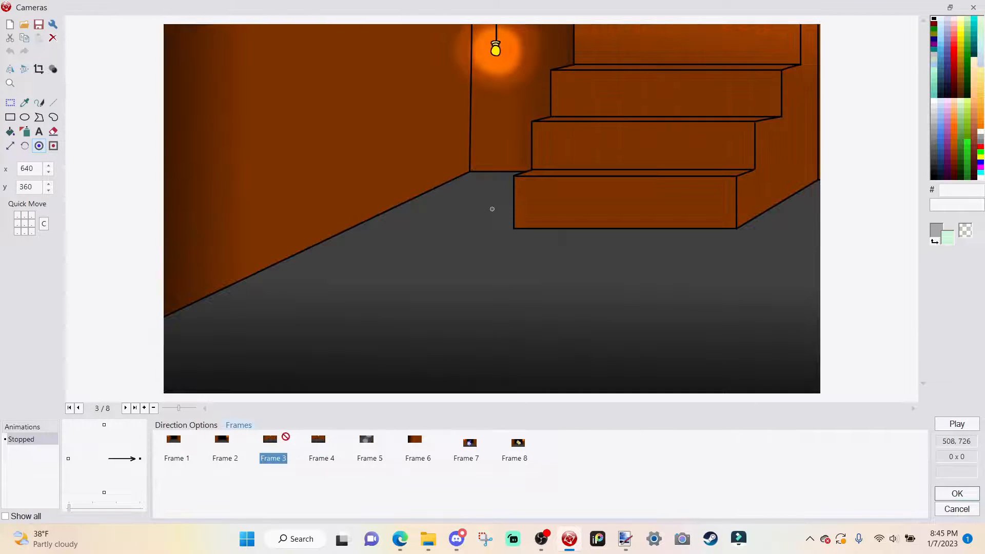
- Add a ninth frame to the Cameras animation and import the Camera3 [BONNIE] image into it
click(262, 458)
right_click(622, 472)
click(703, 260)
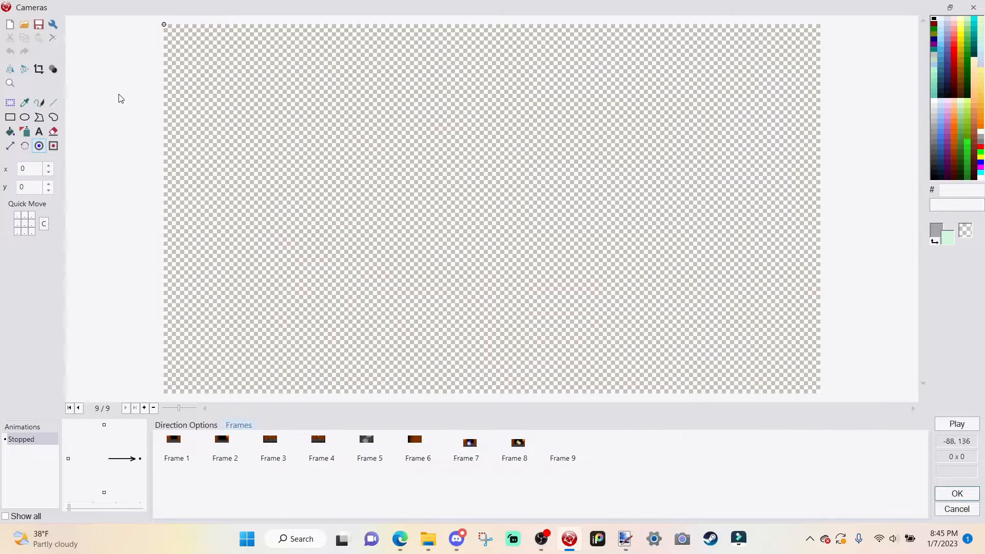
click(23, 25)
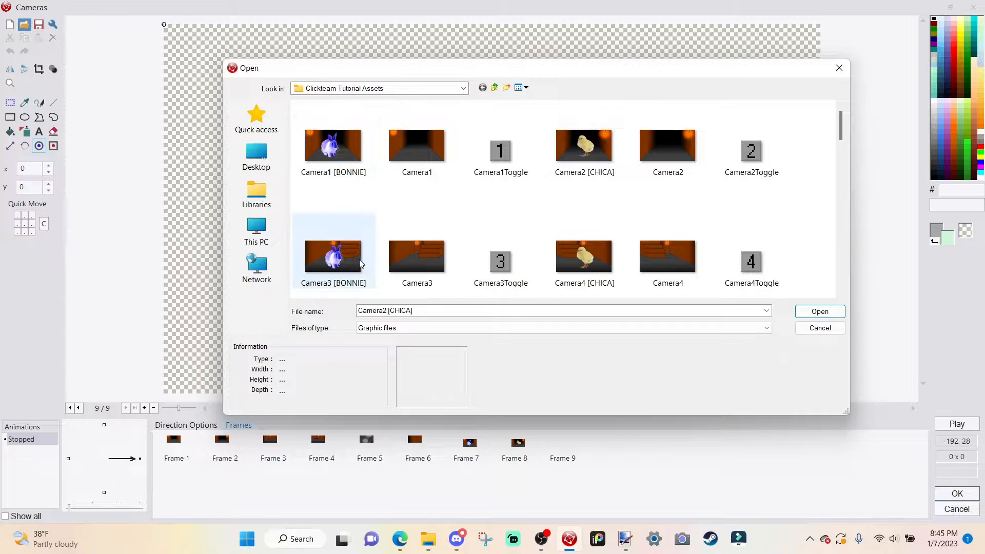
click(360, 264)
click(819, 311)
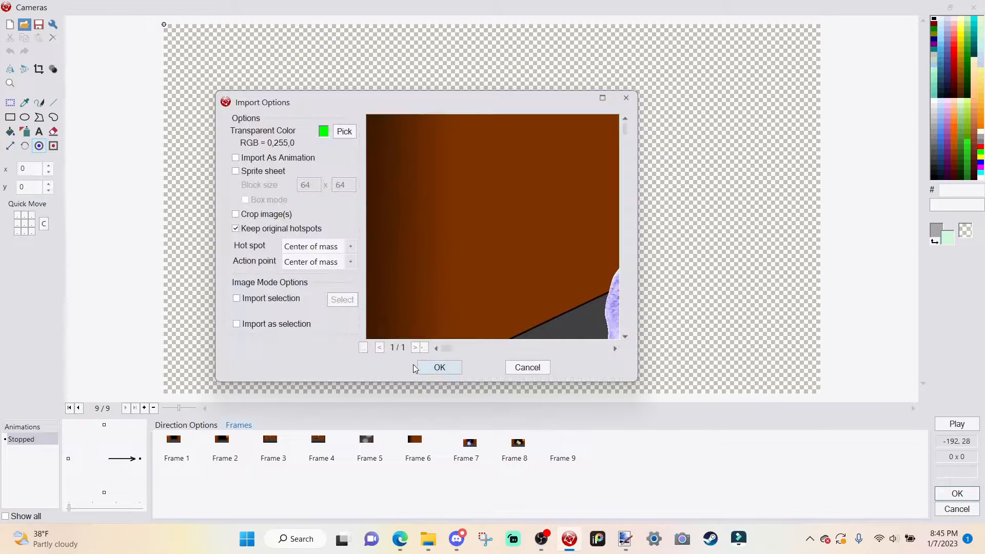
click(432, 366)
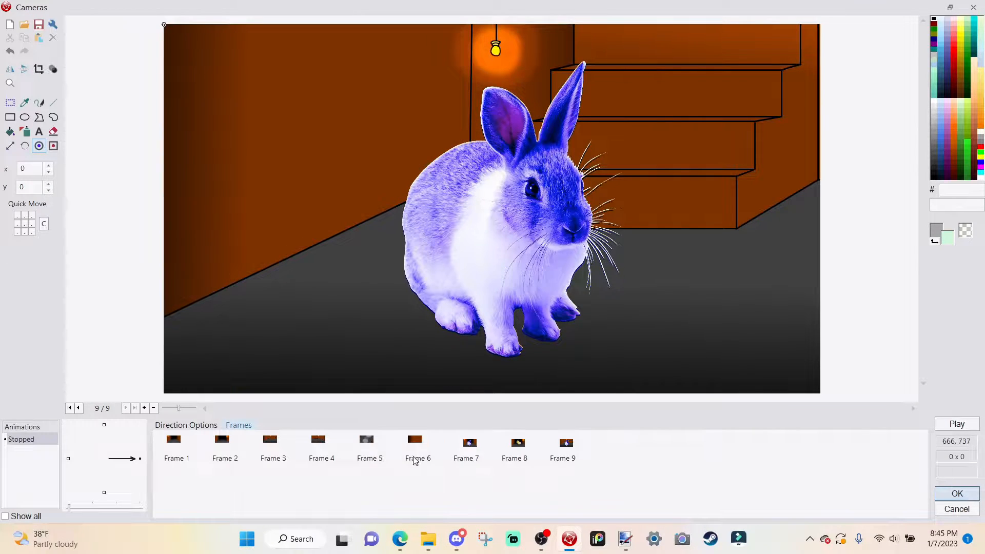
- Add a tenth frame to the Cameras animation and import the Camera4 [CHICA] image into it
click(328, 445)
right_click(694, 456)
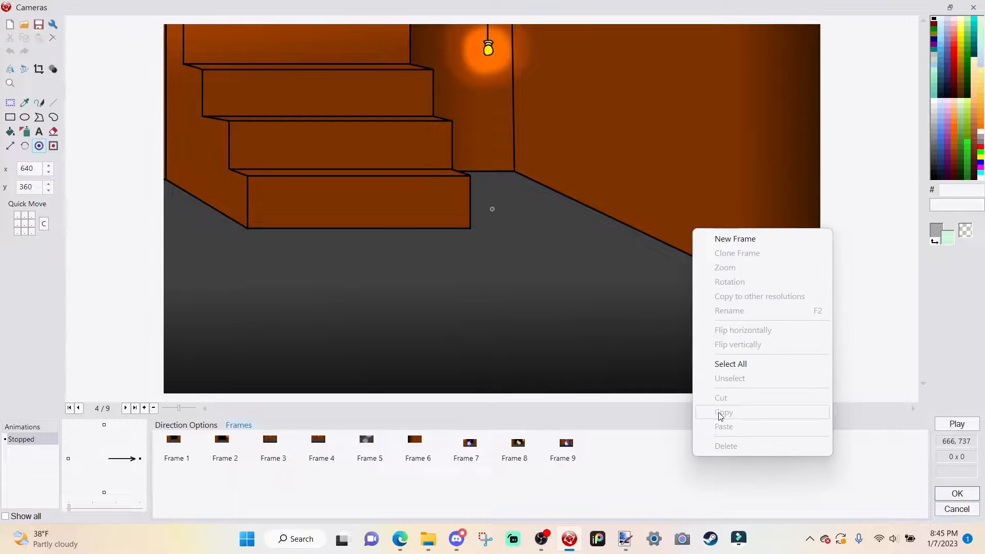
click(744, 239)
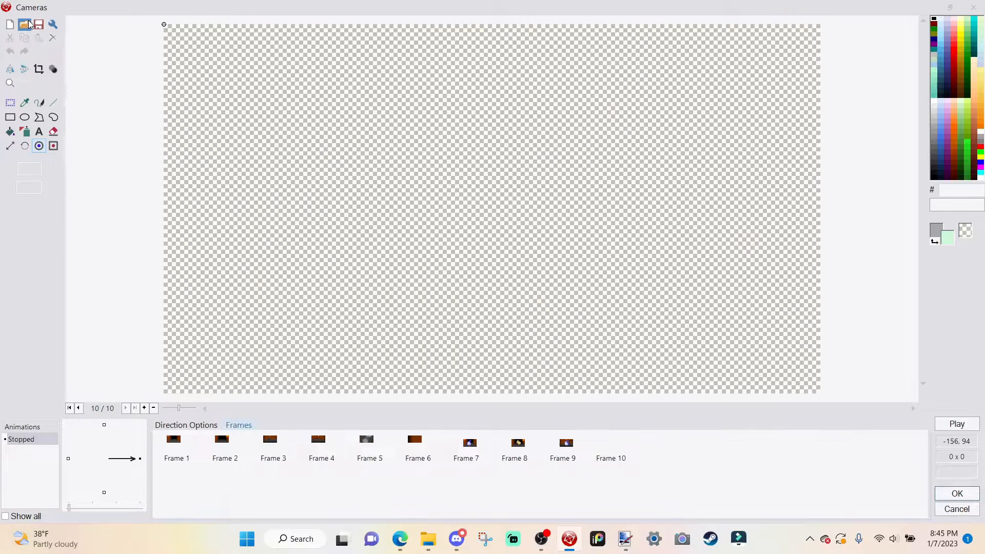
click(30, 24)
click(616, 259)
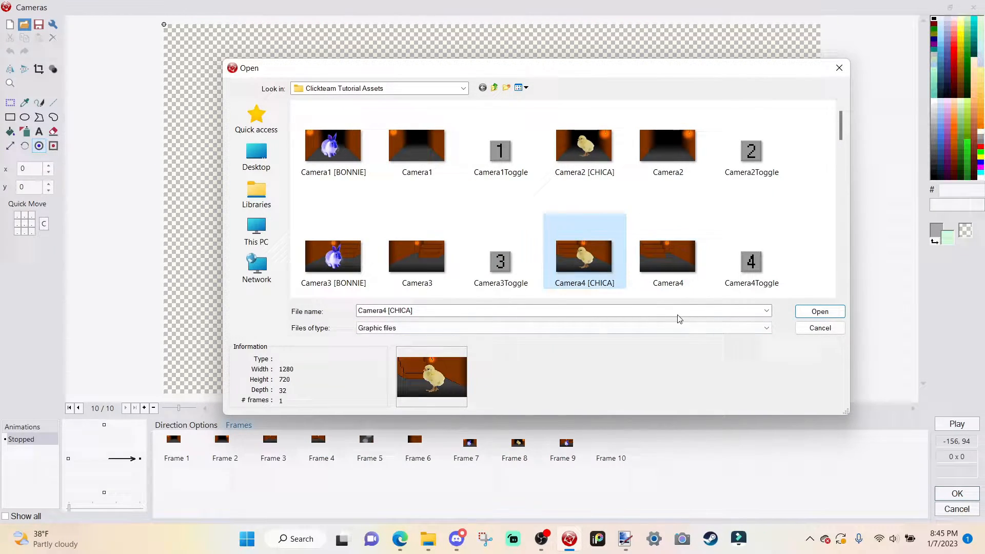
click(843, 312)
click(452, 363)
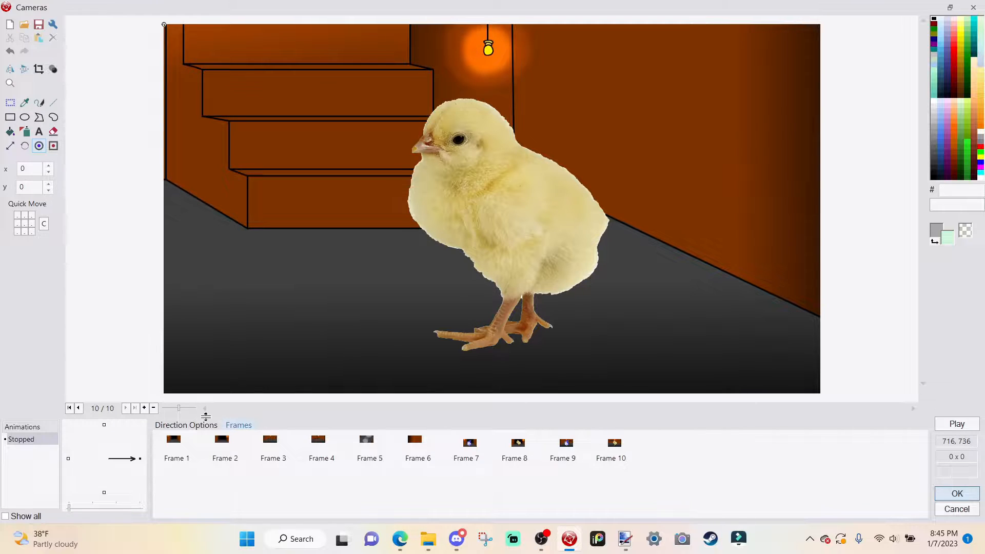
- Check the character images in frames 7 to 10 against the empty camera frames, and apply the animation edits
click(174, 457)
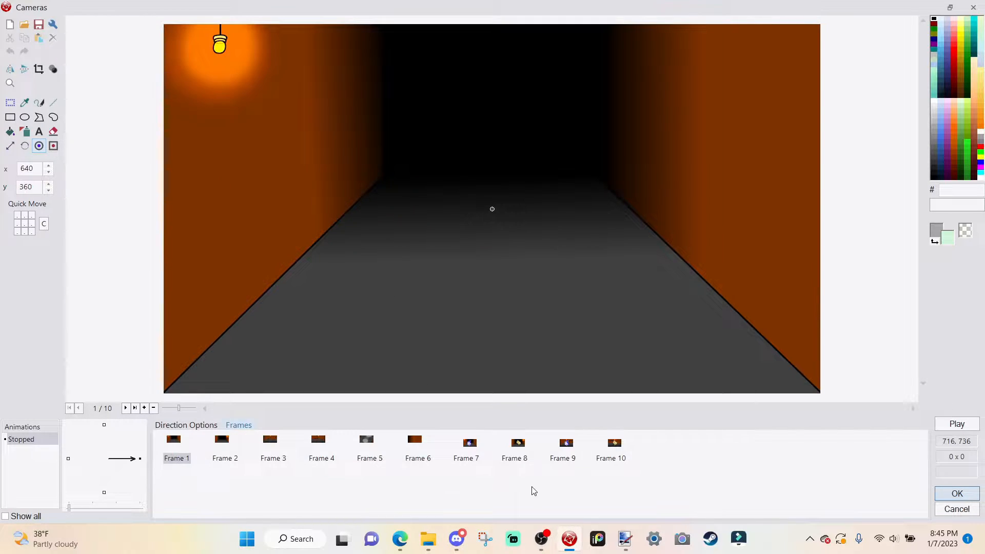
click(468, 450)
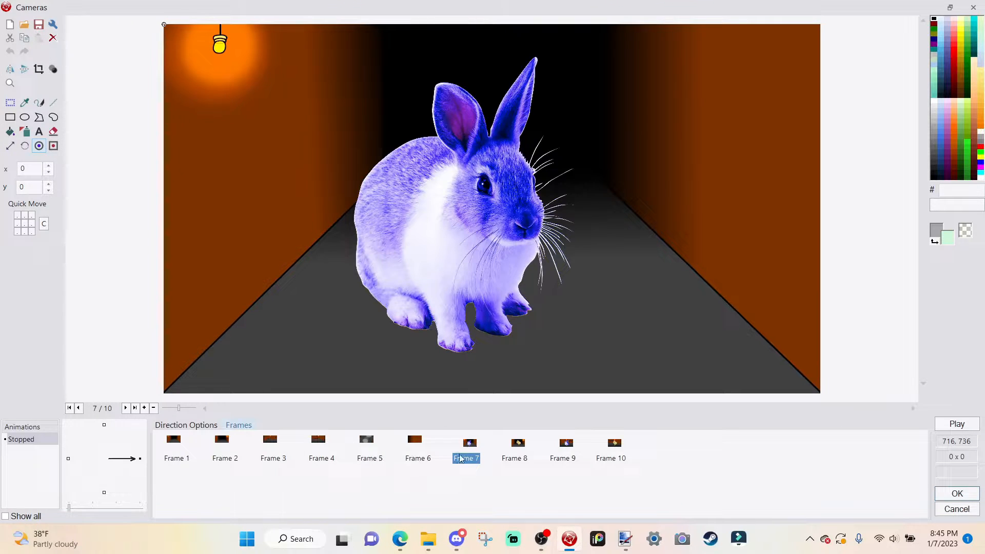
click(224, 457)
click(512, 461)
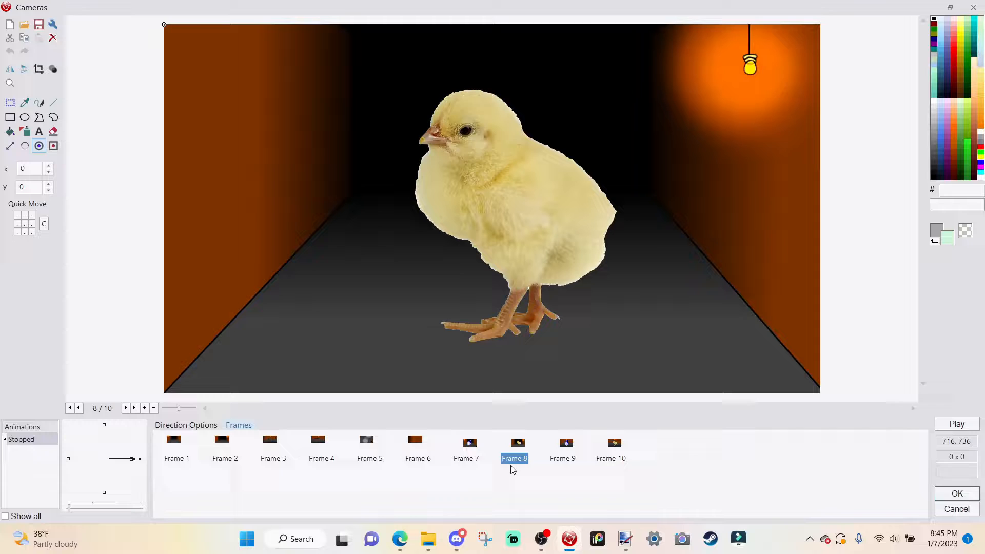
click(273, 456)
click(563, 452)
click(627, 448)
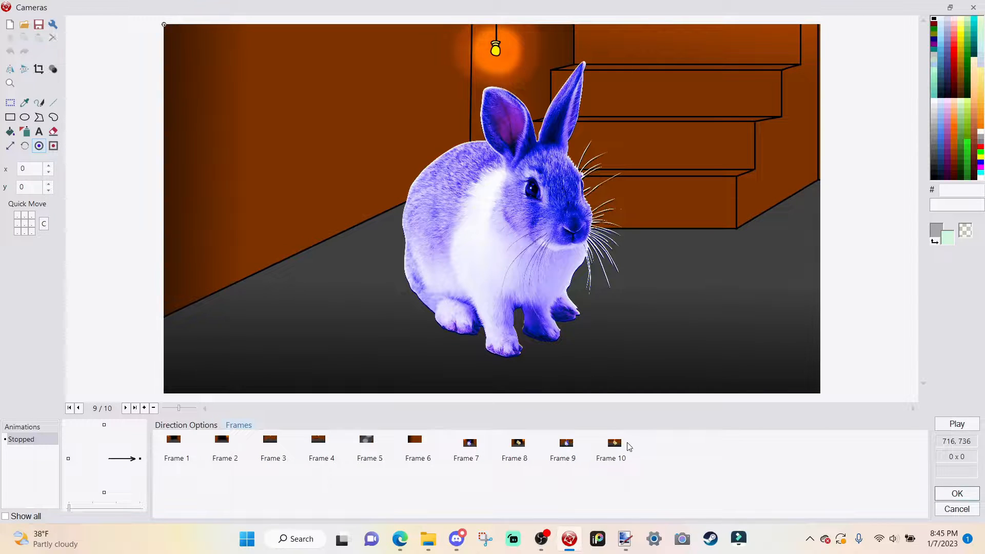
click(625, 462)
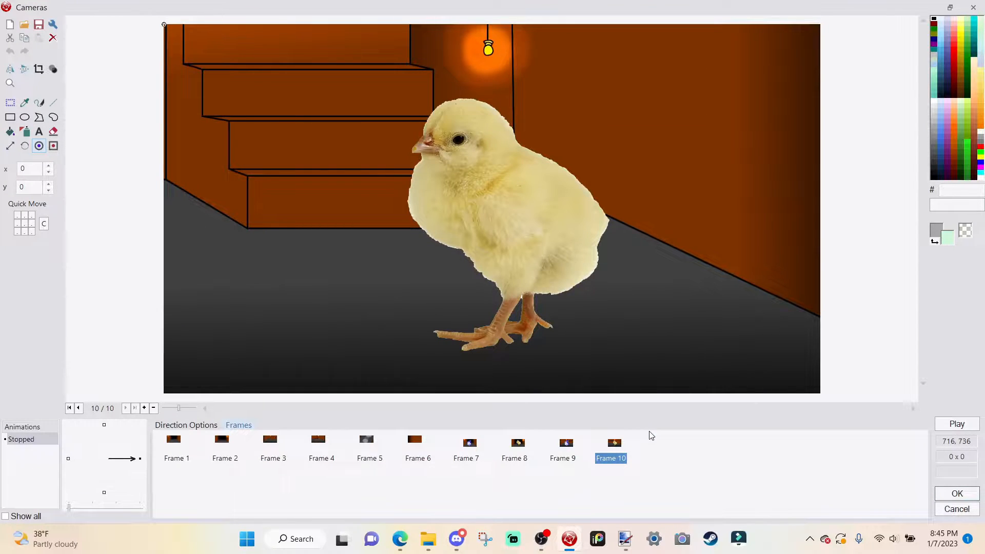
click(959, 495)
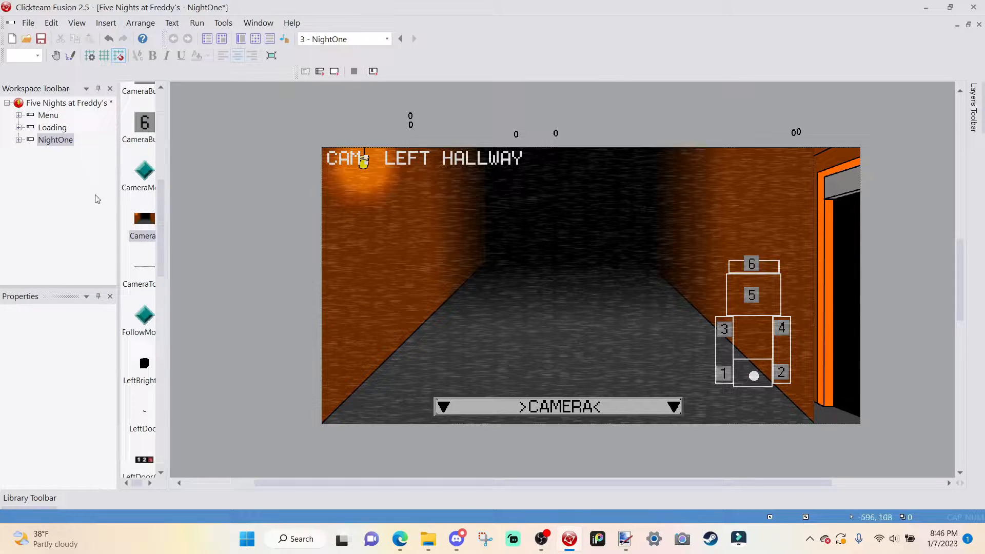
- Reopen the Cameras object's animation and add a blank eleventh frame for a variant of the frame 5 view
double_click(138, 229)
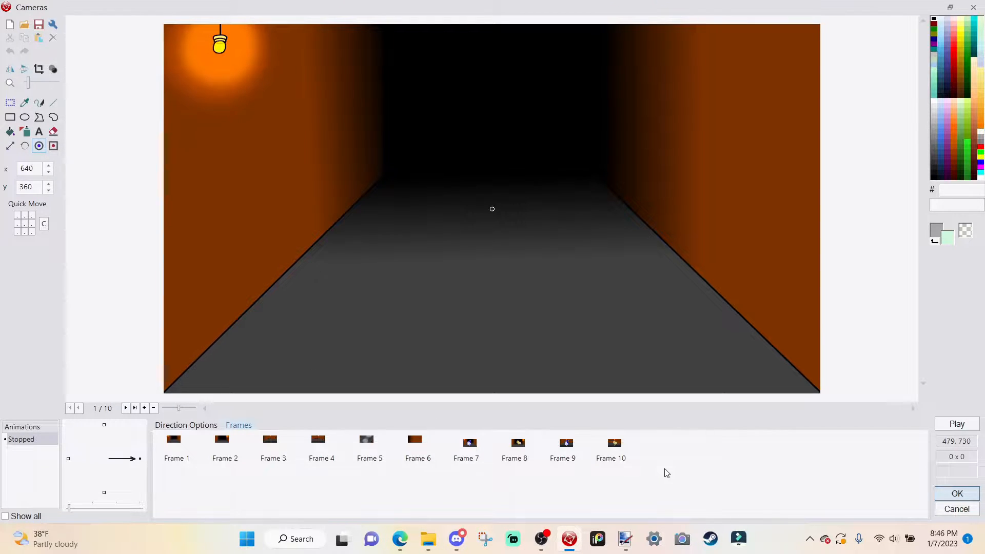
click(368, 451)
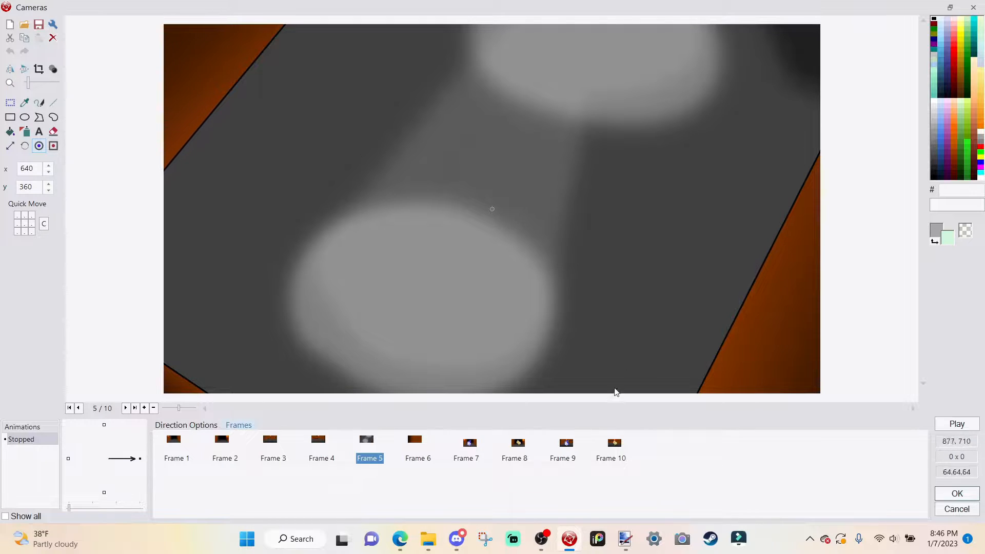
right_click(671, 449)
click(774, 231)
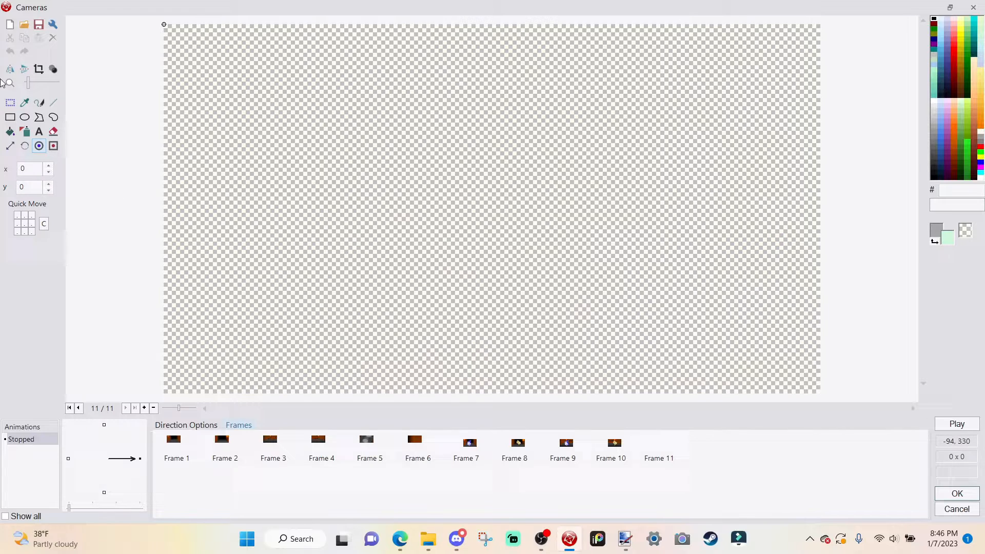
- Import the Camera5 [BONNIE] image into the blank eleventh frame with the default import options
click(24, 24)
drag(841, 134, 839, 159)
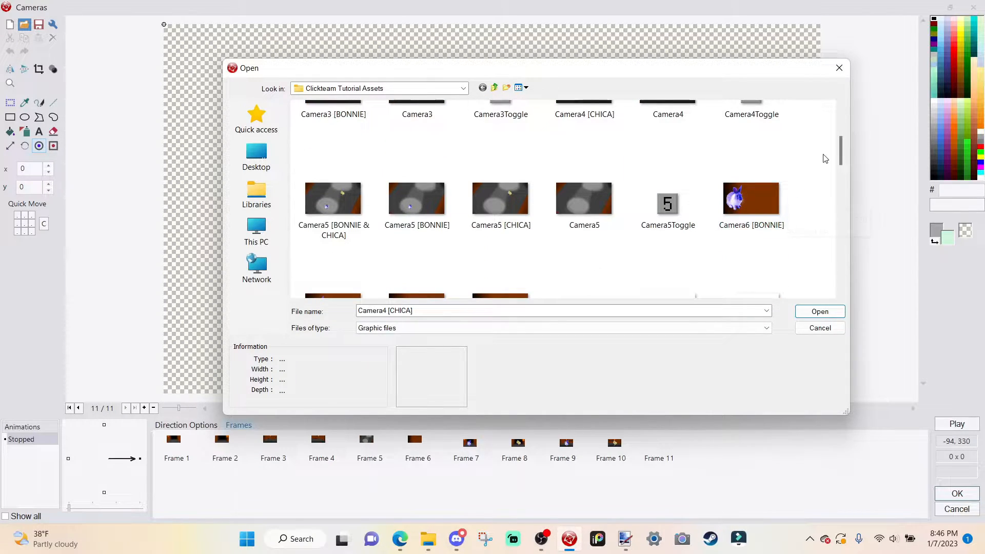
click(419, 229)
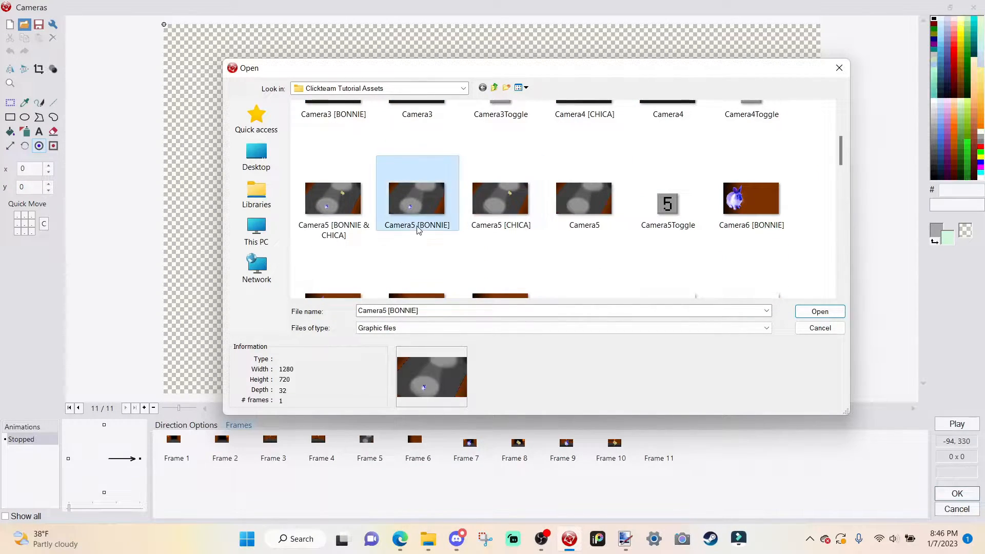
click(829, 313)
click(441, 367)
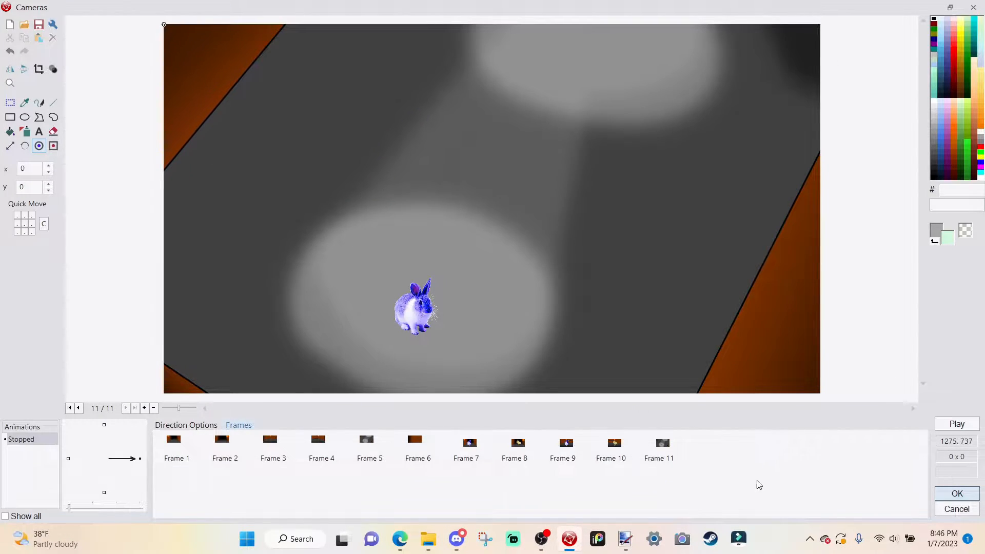
- Add a twelfth frame to the Cameras animation and import the Camera5 [CHICA] image into it
right_click(744, 480)
click(828, 261)
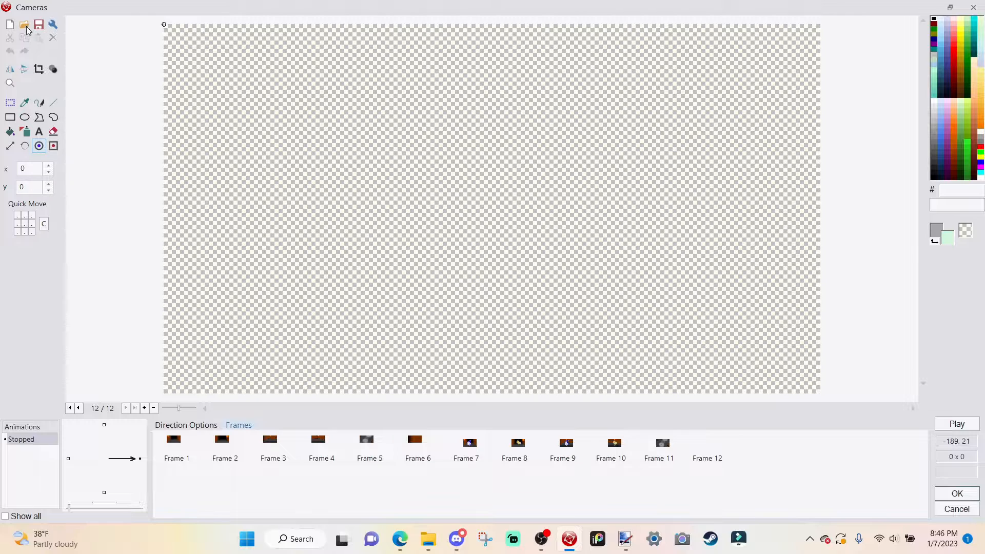
click(26, 29)
drag(841, 126, 846, 161)
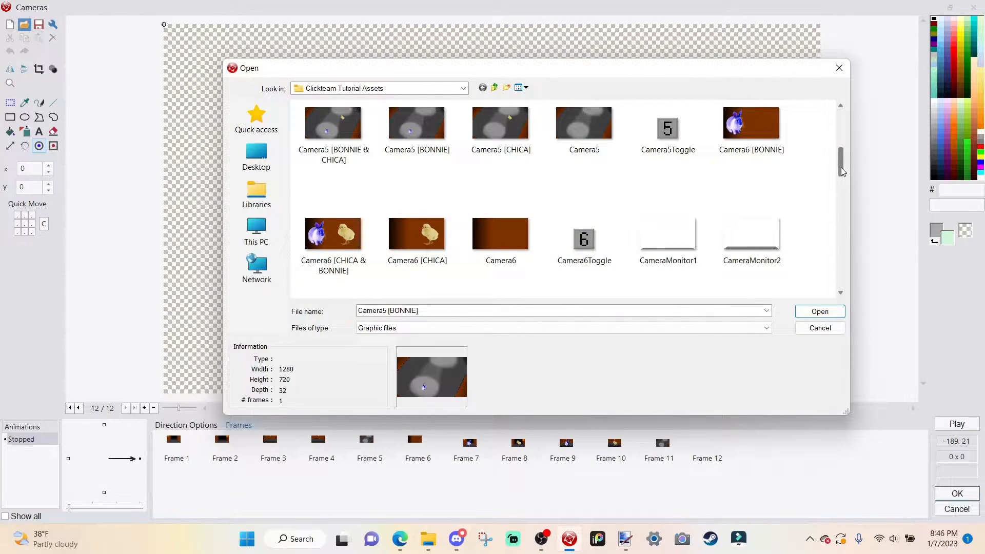
scroll(842, 172, up, 1)
click(501, 146)
click(817, 312)
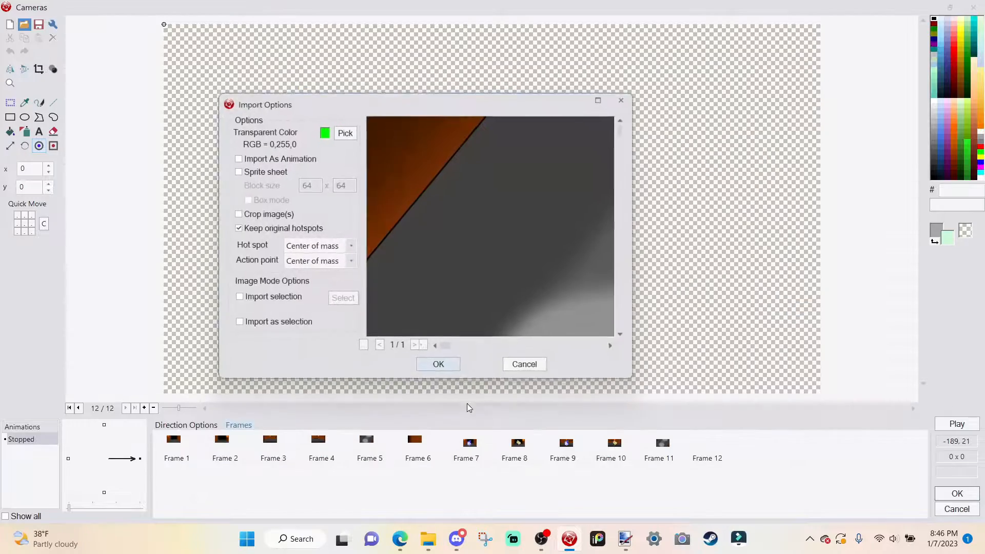
click(437, 364)
- Add a thirteenth frame to the Cameras animation and import the Camera5 [BONNIE & CHICA] image into it
right_click(773, 463)
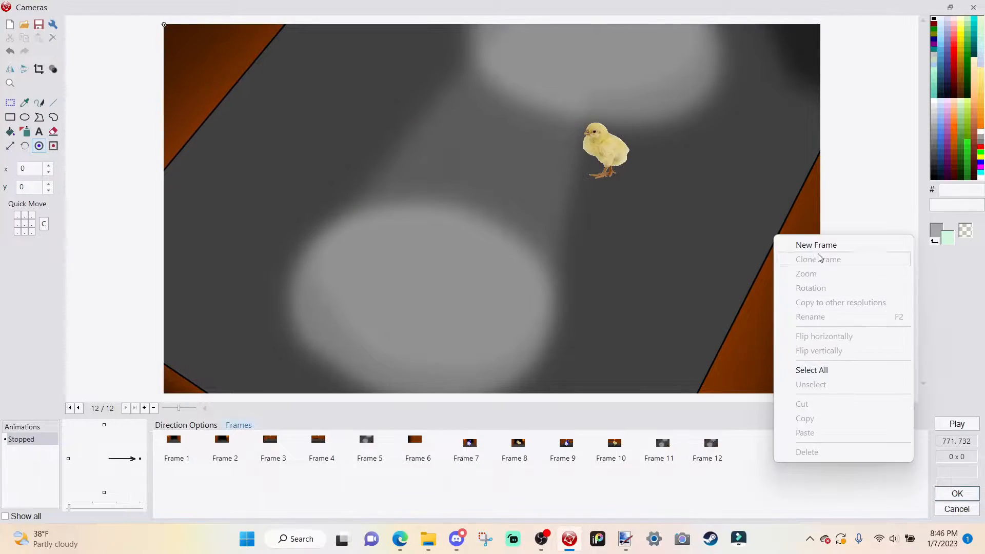
click(816, 245)
click(24, 24)
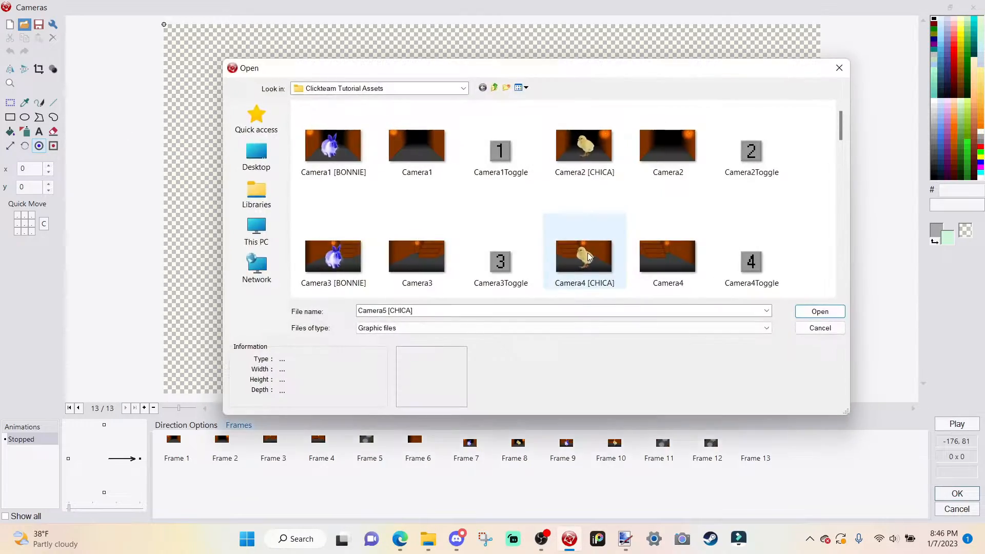
scroll(589, 257, down, 1)
click(338, 256)
click(820, 311)
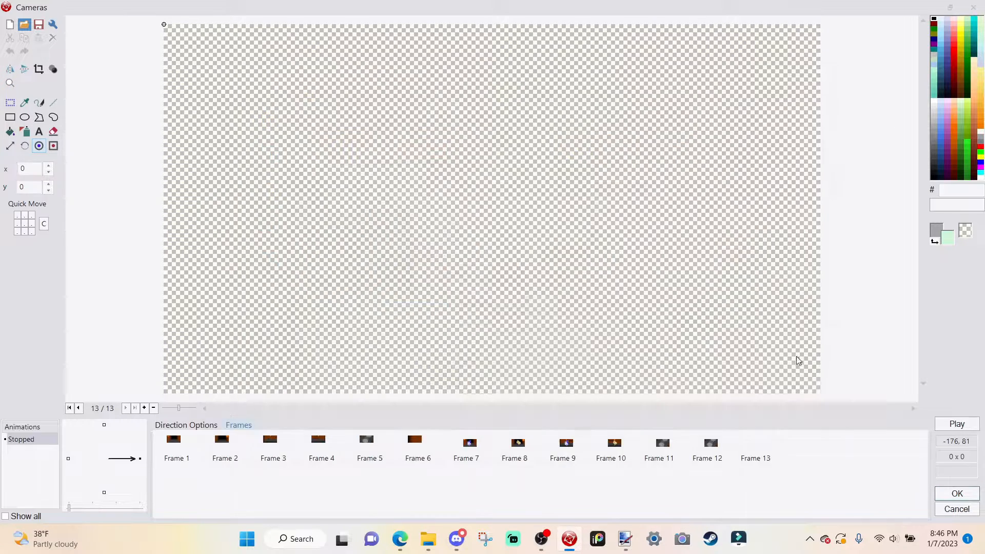
click(436, 365)
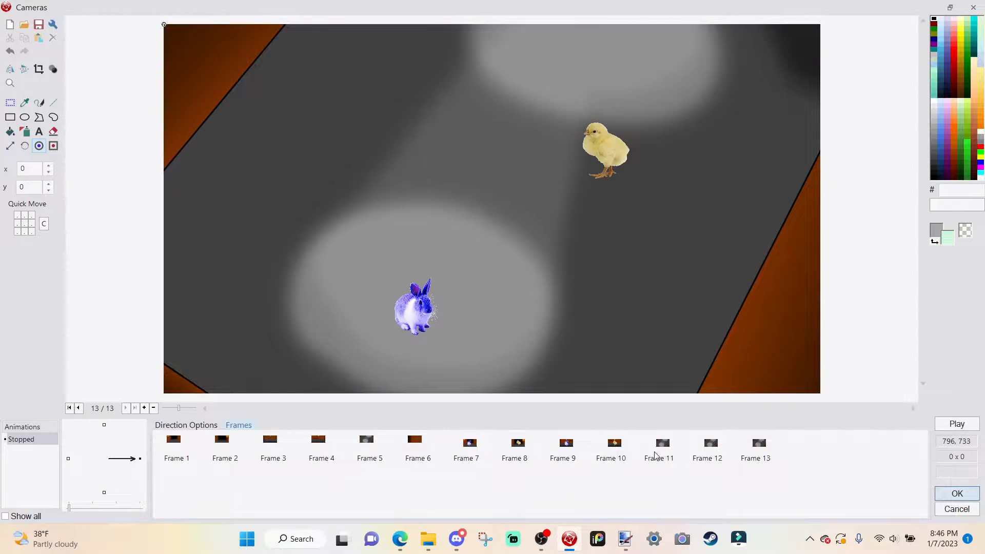
- Compare the character images in frames 11 to 13 with the empty camera view in frame 5
click(711, 457)
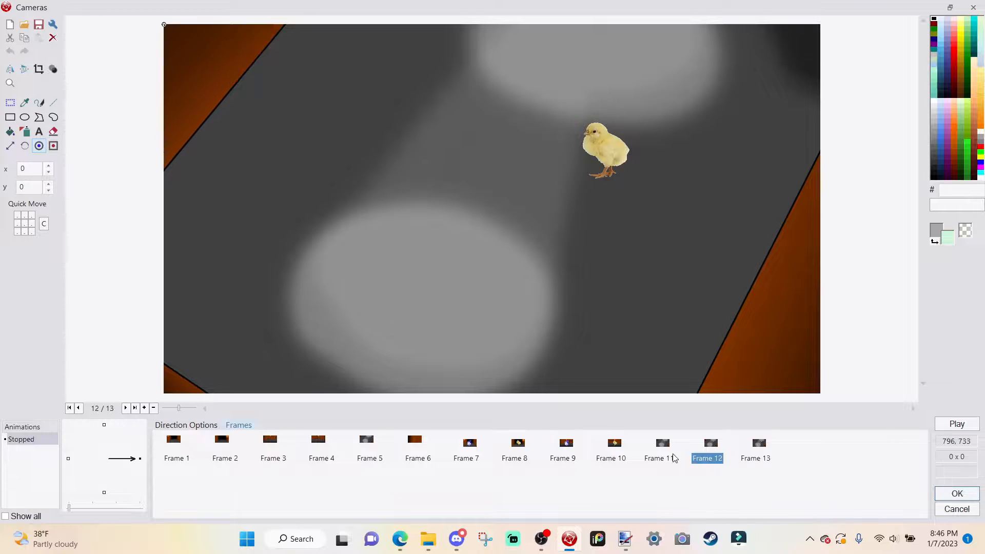
click(667, 457)
click(740, 459)
click(705, 459)
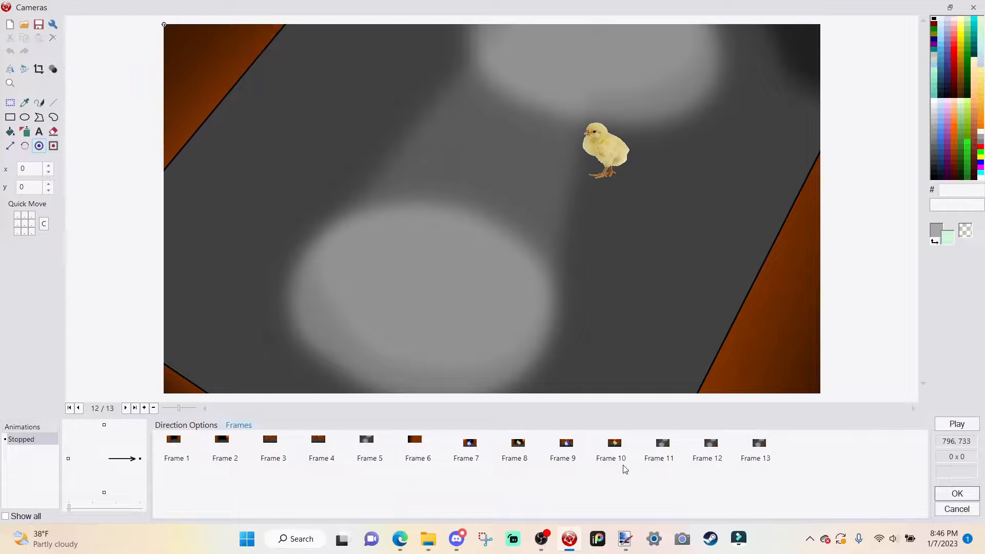
click(651, 462)
click(755, 458)
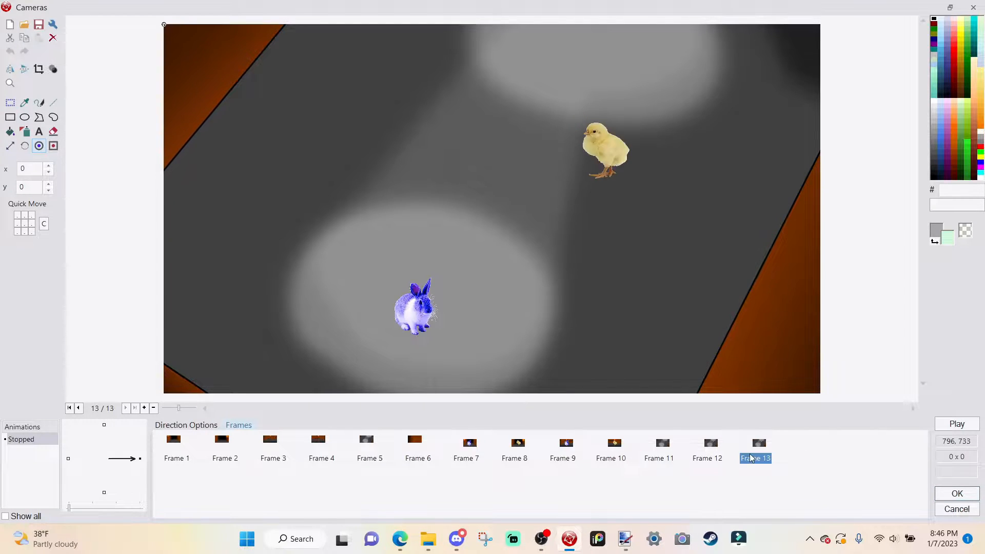
click(707, 458)
click(649, 446)
click(662, 444)
click(366, 439)
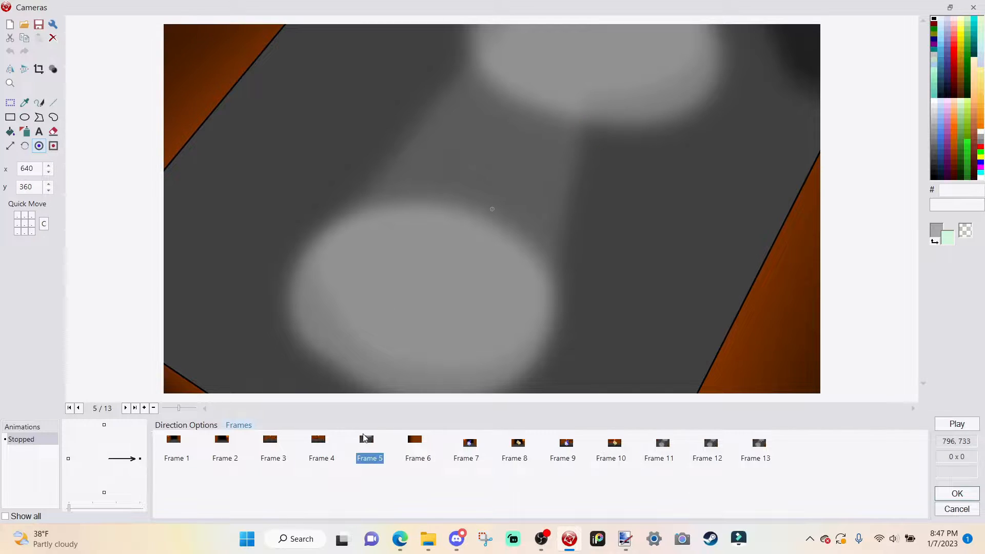
click(662, 465)
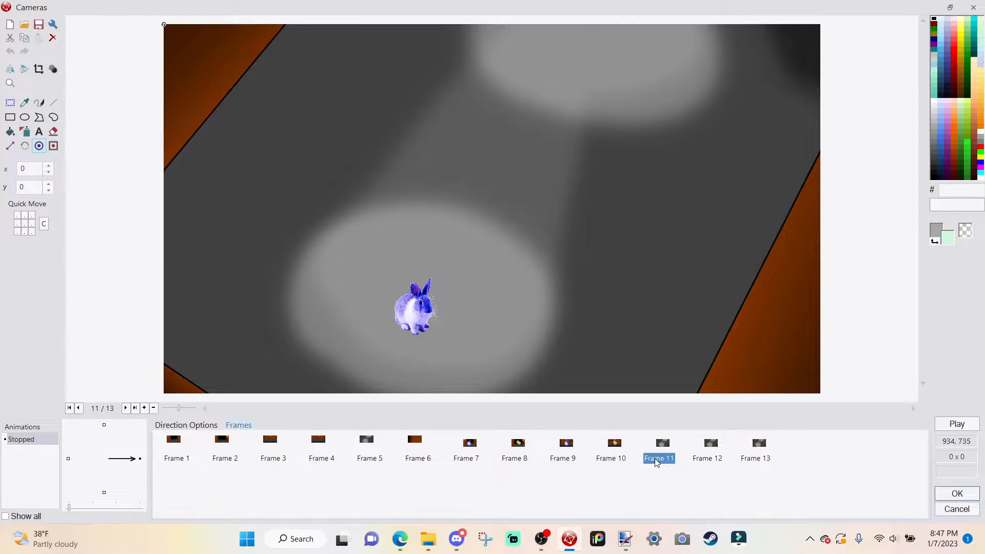
click(722, 451)
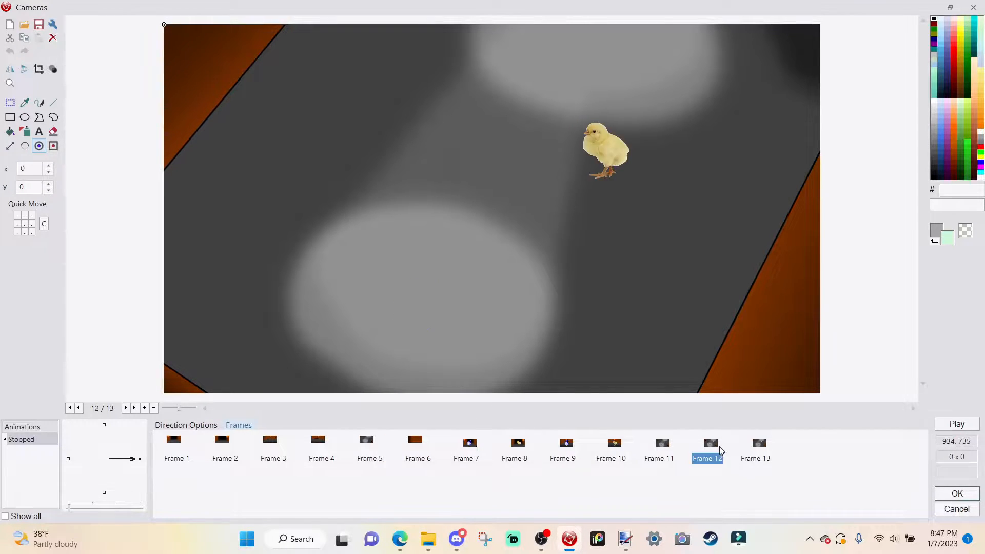
click(764, 456)
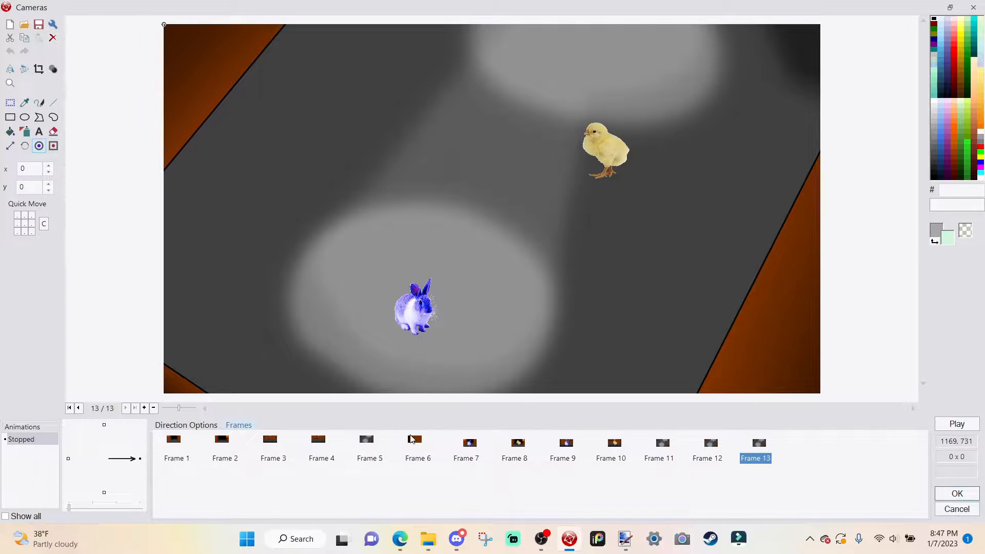
- Add a fourteenth frame for a variant of the frame 6 view and import the Camera6 [BONNIE] image into it
click(430, 450)
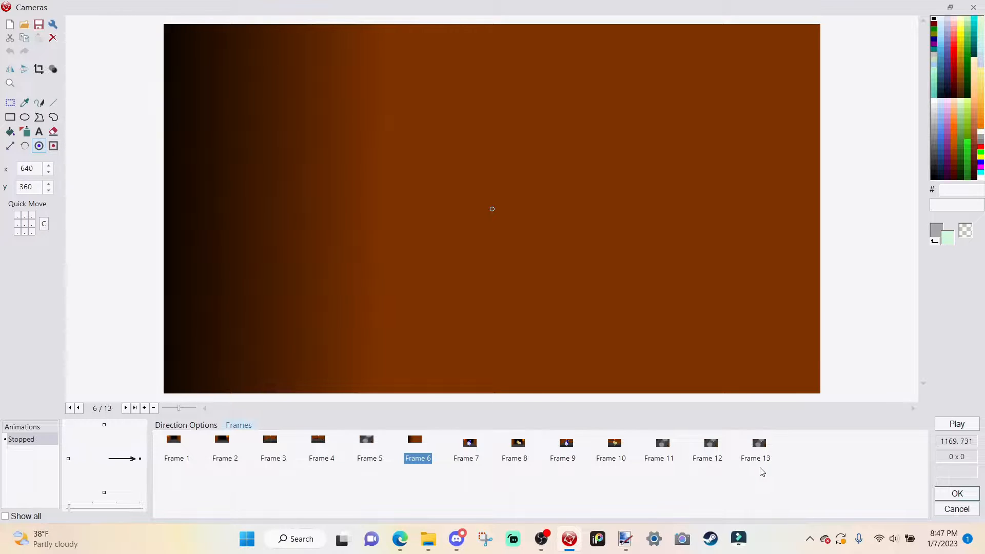
right_click(840, 470)
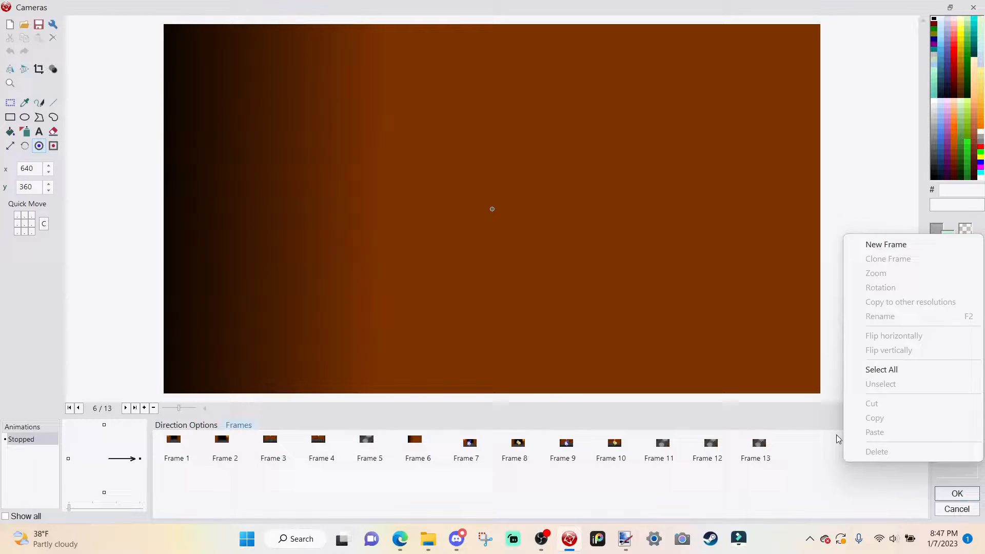
click(921, 258)
click(24, 24)
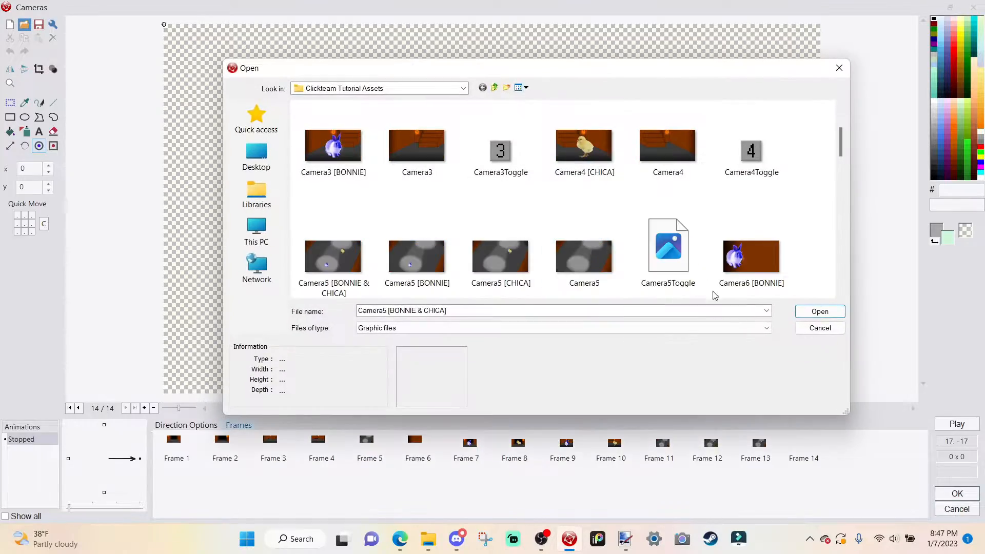
click(751, 257)
click(820, 311)
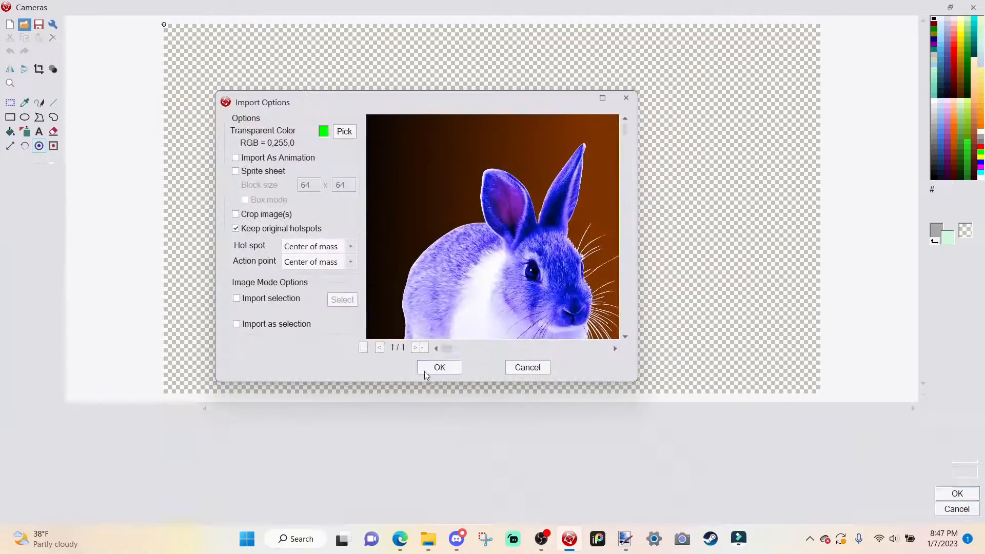
click(438, 366)
- Add a fifteenth frame to the Cameras animation and import the Camera6 [CHICA] image into it
right_click(843, 469)
click(918, 256)
click(24, 24)
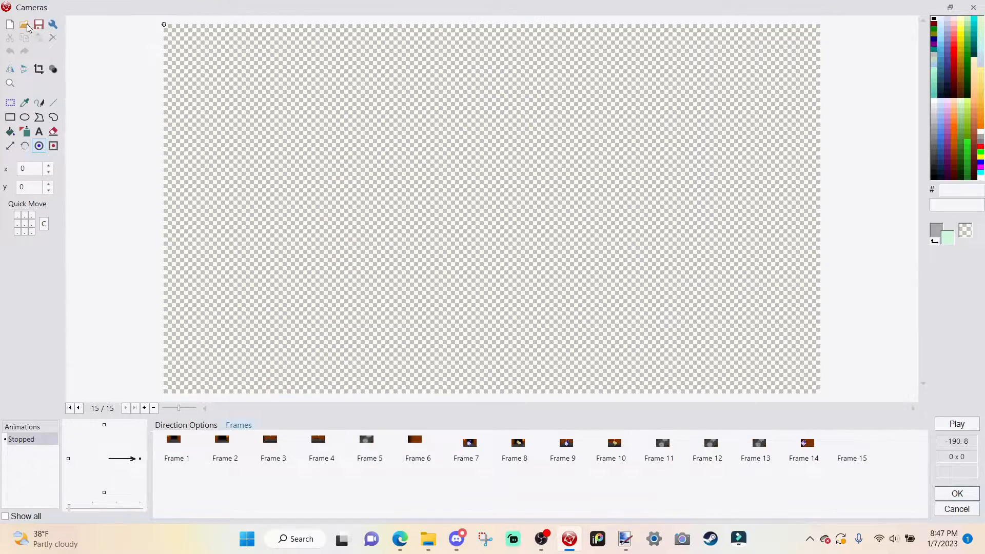
scroll(532, 180, down, 1)
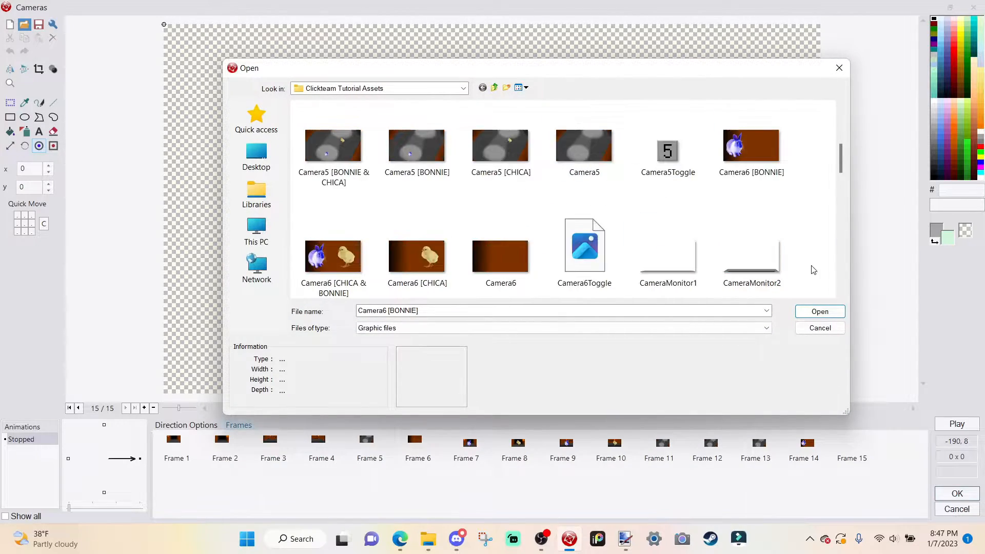
click(415, 263)
click(820, 311)
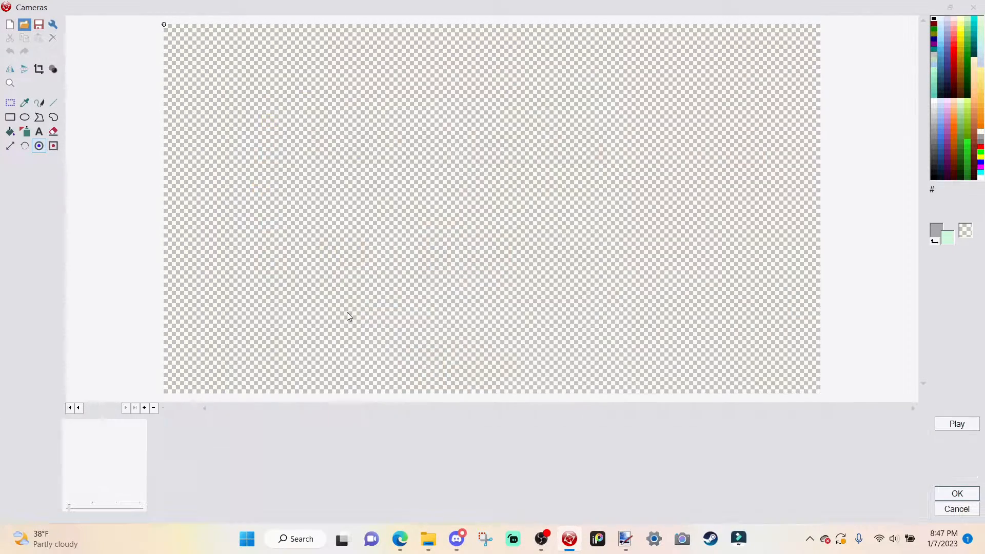
click(438, 366)
- Add a sixteenth frame to the Cameras animation and import the Camera6 [CHICA & BONNIE] image into it
right_click(925, 490)
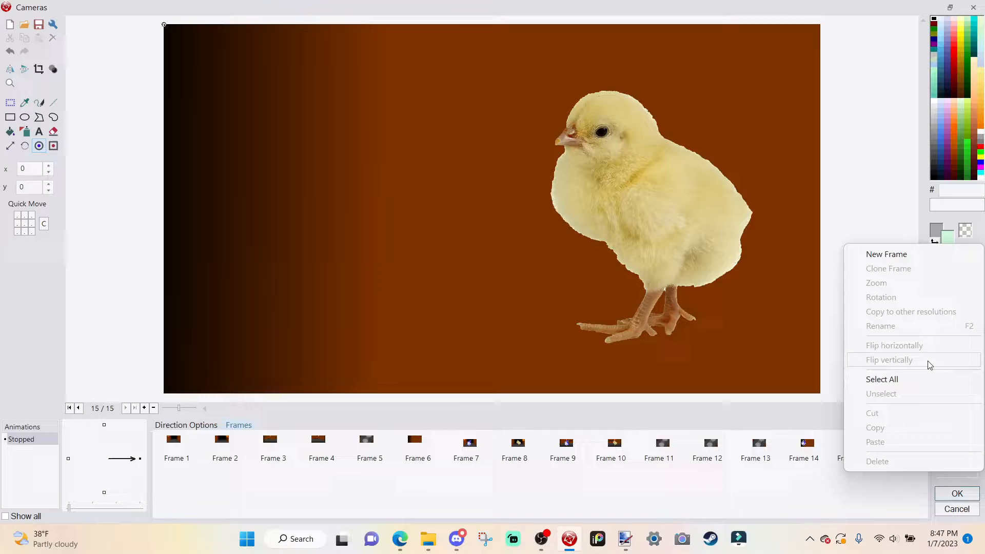
click(918, 254)
click(25, 24)
scroll(442, 222, down, 3)
click(333, 257)
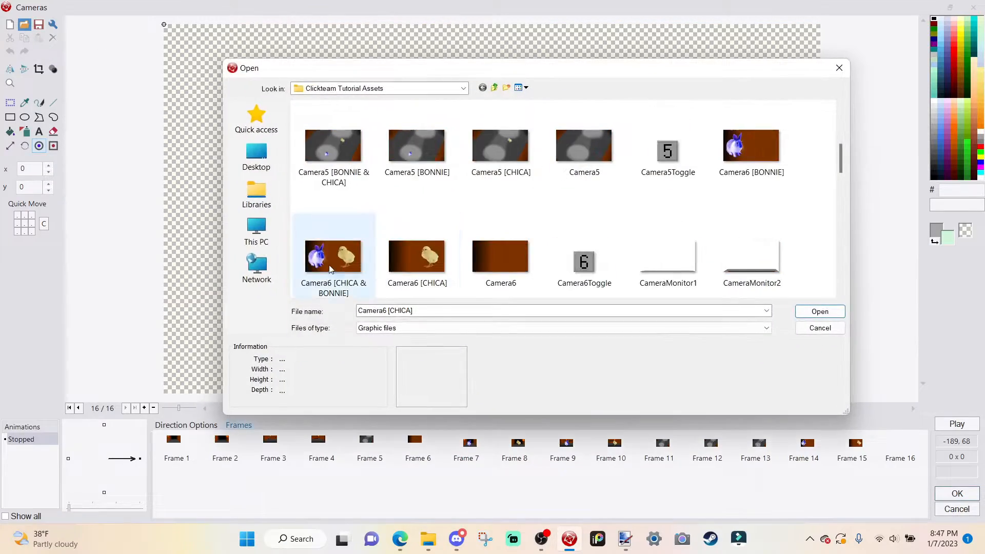
click(836, 312)
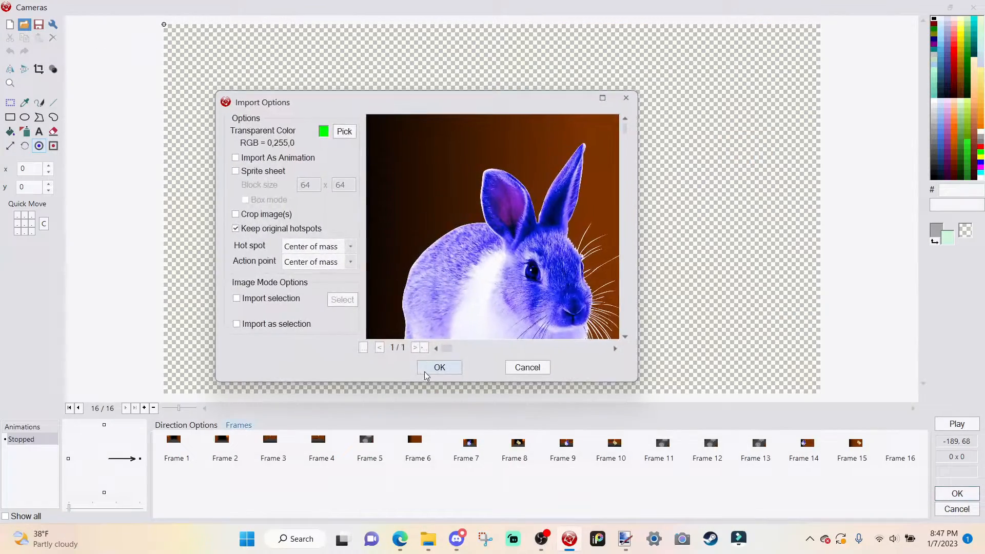
click(438, 367)
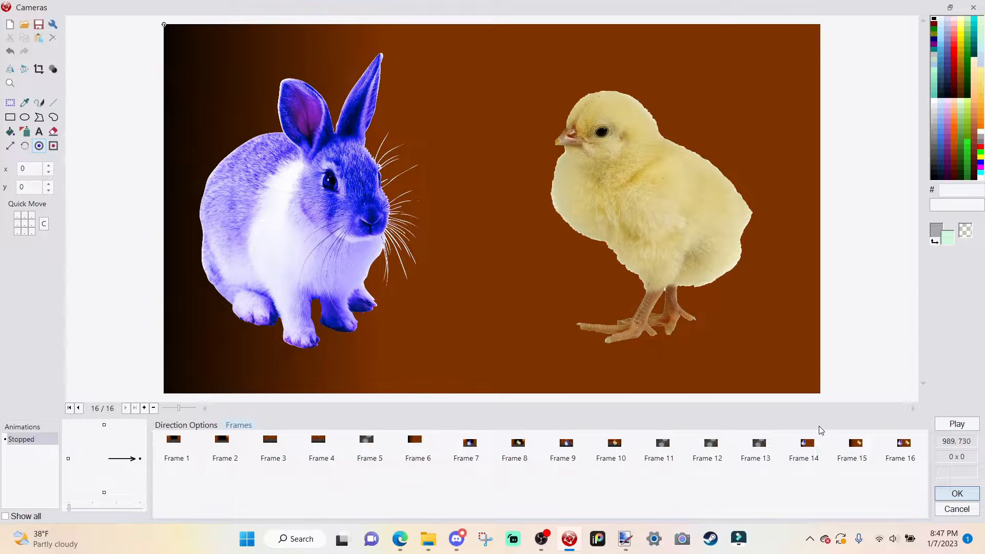
- Review the character images in frames 14 to 16 of the Cameras animation
click(856, 449)
click(809, 452)
click(862, 450)
click(898, 442)
click(855, 452)
click(808, 460)
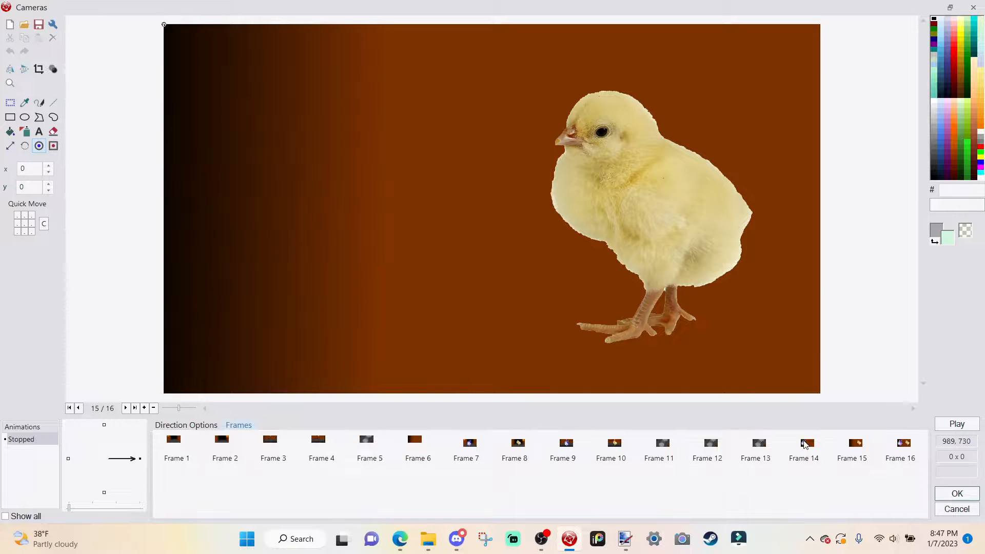
click(804, 444)
click(909, 462)
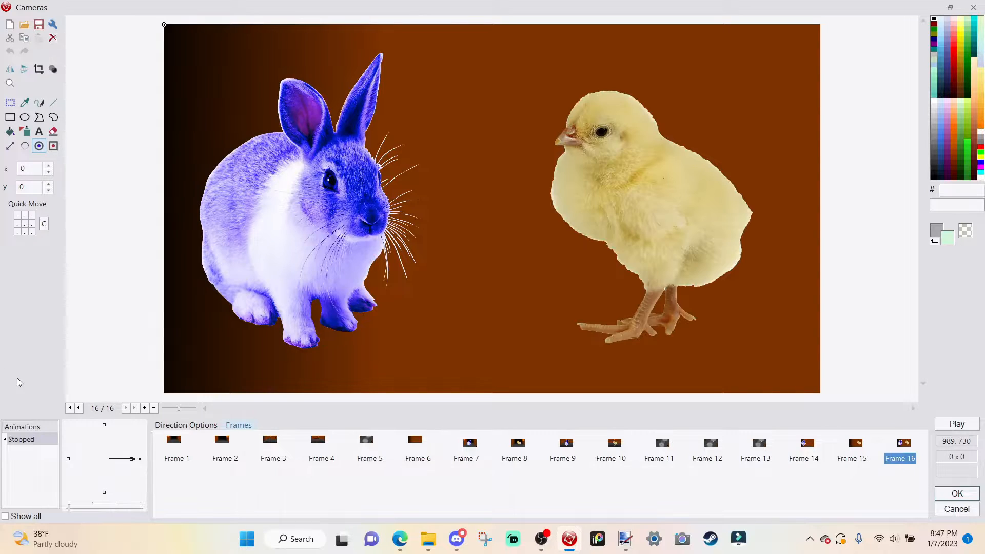
- Compare the hot spot position in the empty camera frames 1, 4 and 6 with that in frame 7
click(160, 453)
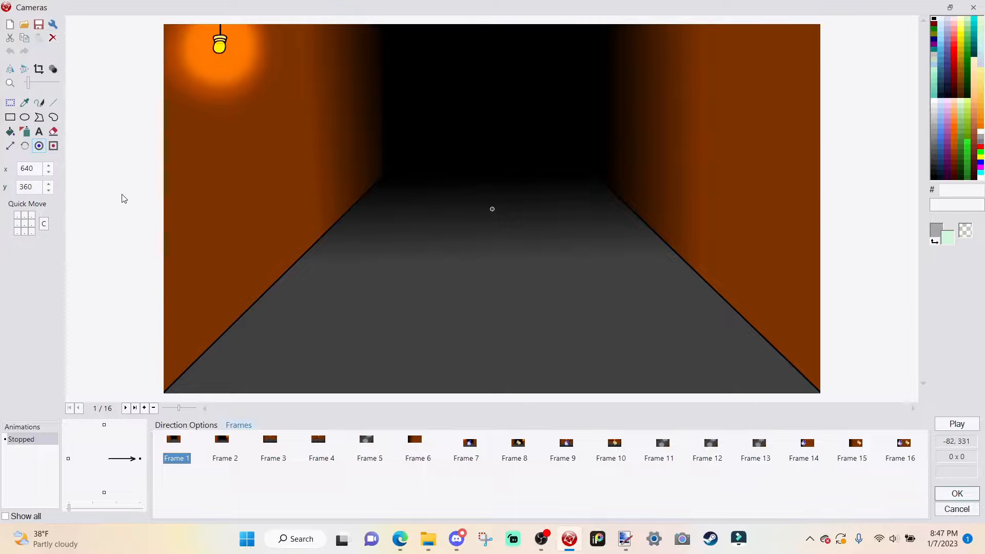
click(24, 226)
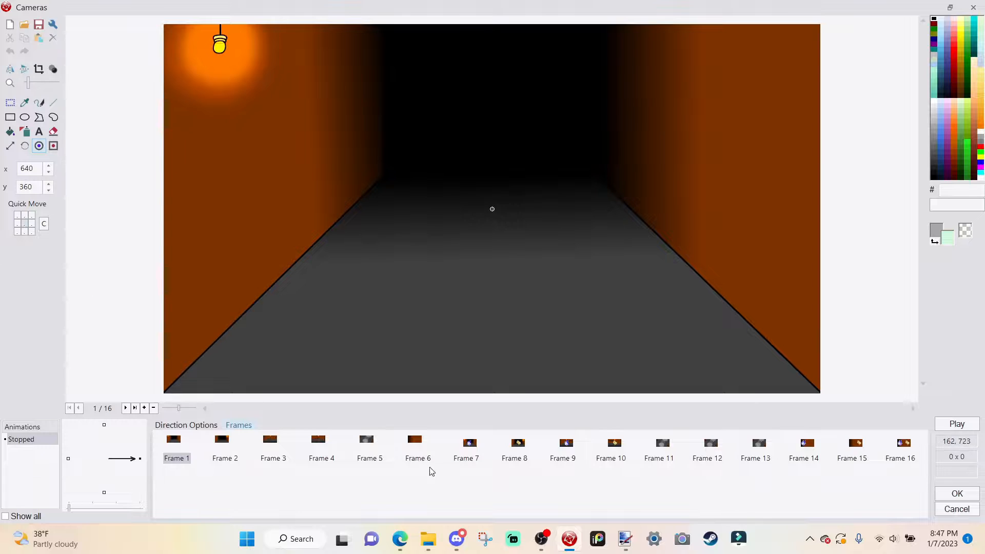
click(416, 446)
click(320, 446)
click(416, 452)
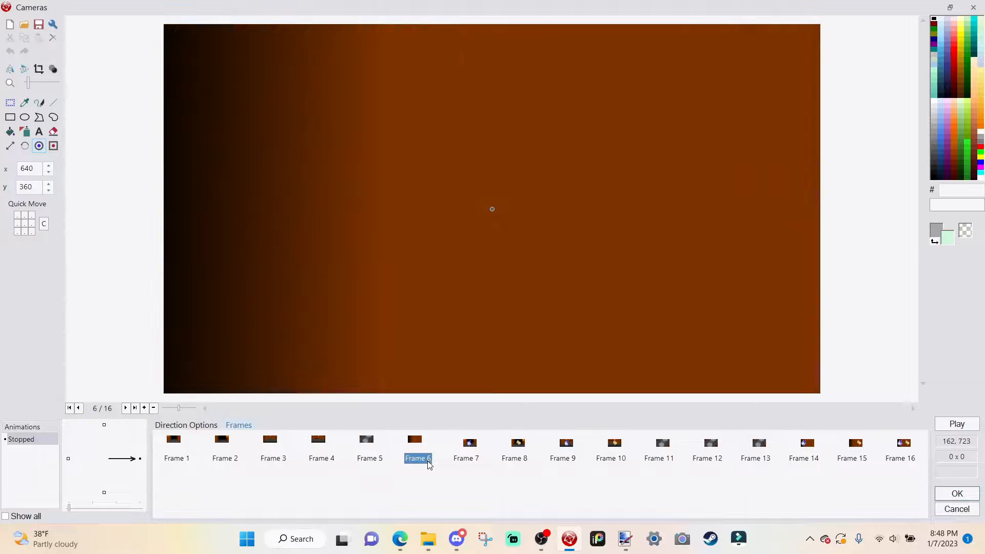
click(477, 446)
click(430, 446)
click(450, 453)
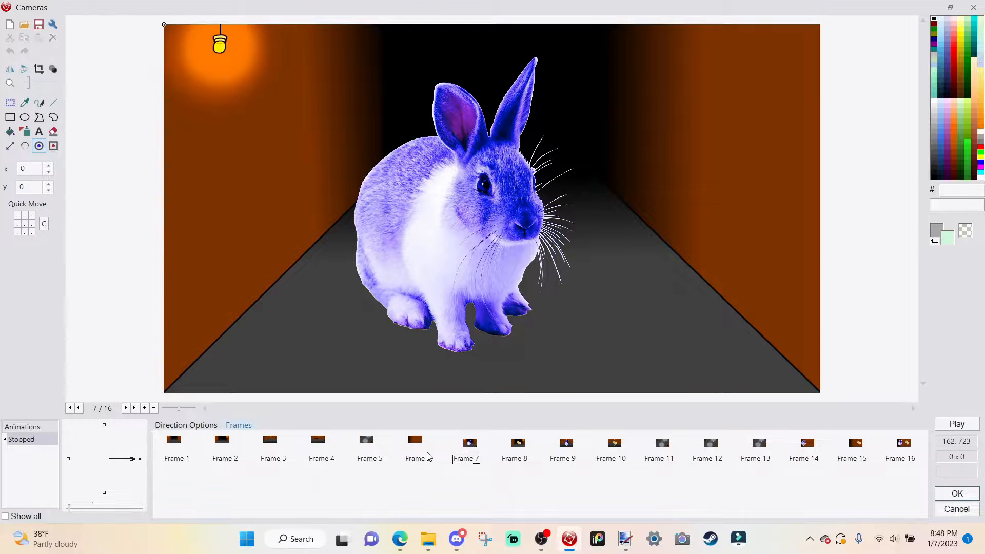
click(418, 451)
click(467, 450)
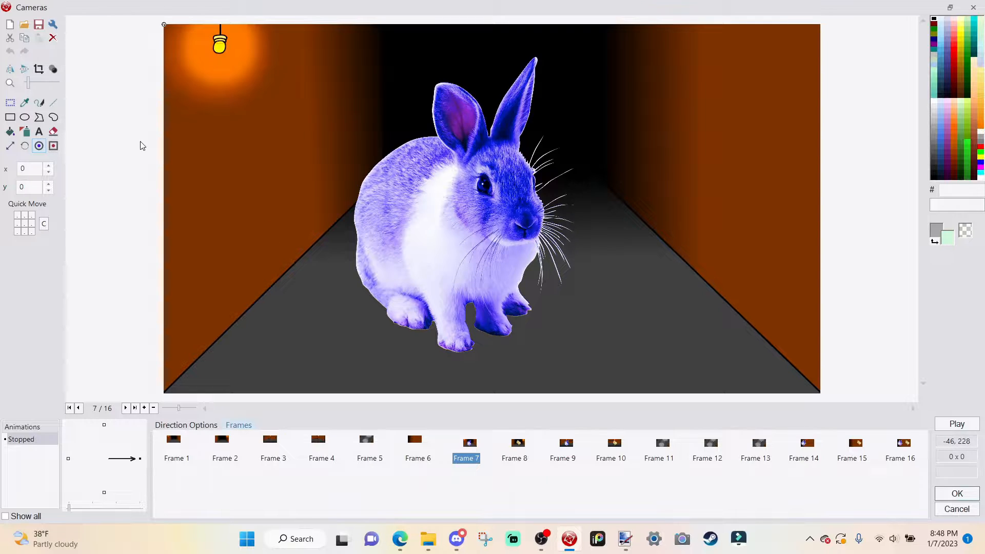
- Centre the hot spot of frame 7 at 640, 360 and accept the changes to the Cameras animation
click(24, 224)
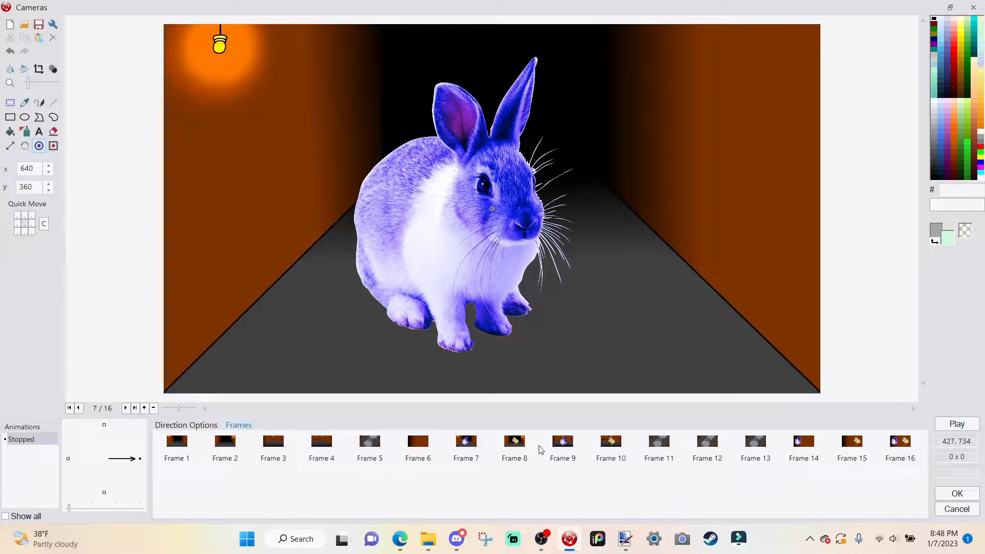
click(965, 492)
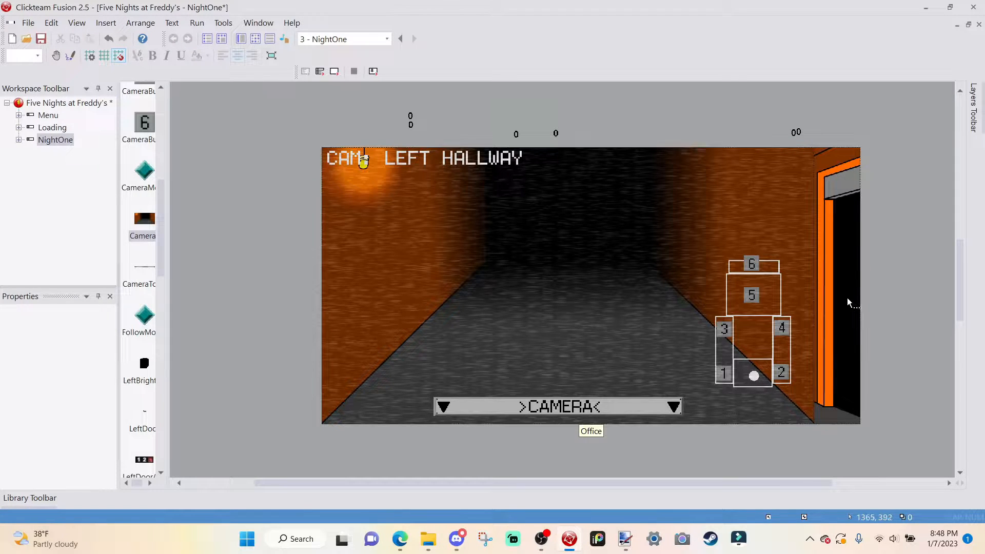
- Insert a Counter object just below the game frame, under the camera bar's left end, and rename it BonnieCountdown
right_click(905, 315)
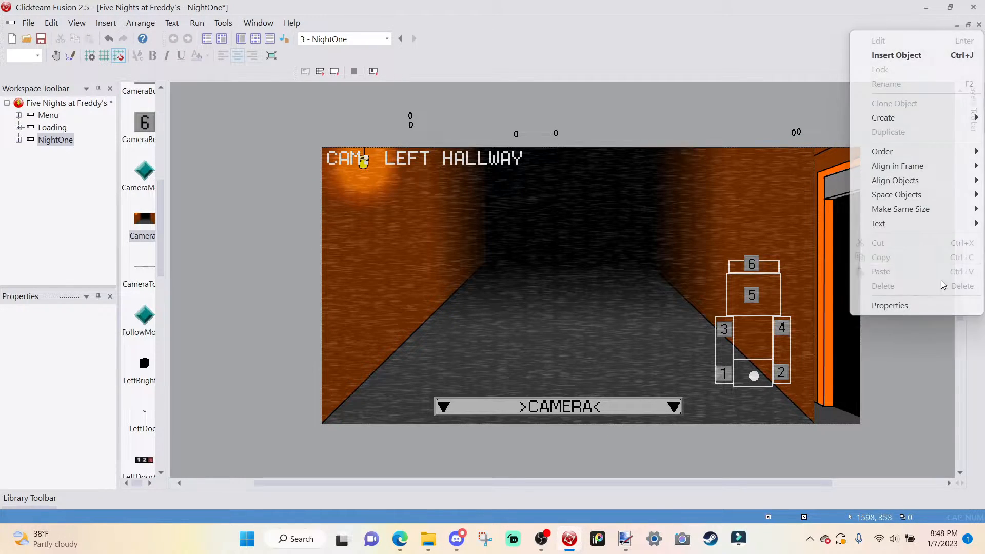
click(919, 55)
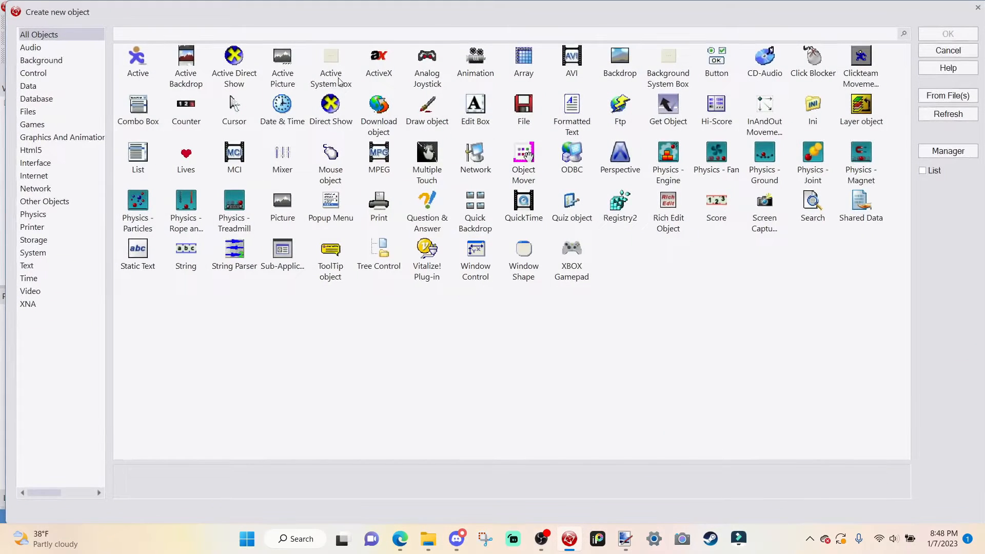
click(948, 34)
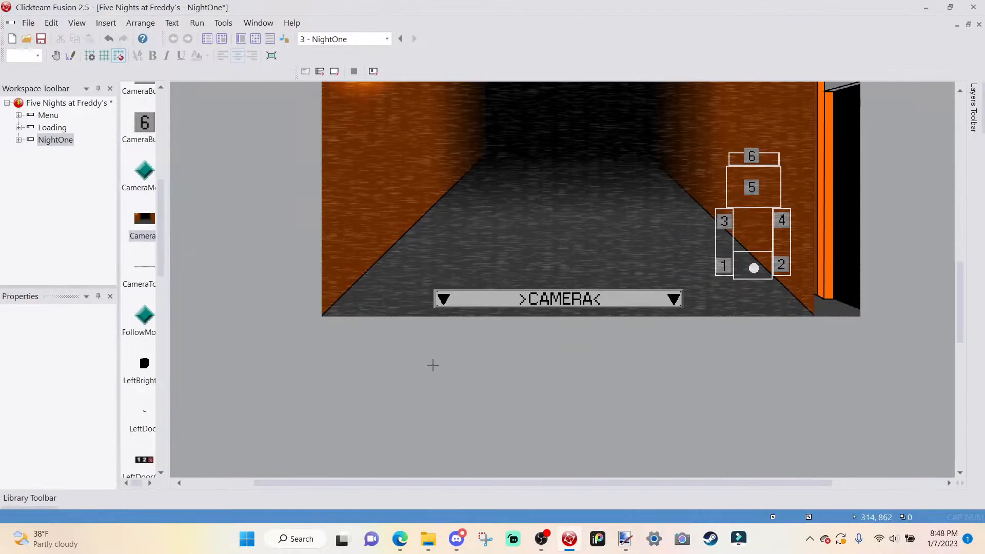
click(414, 334)
right_click(412, 334)
click(409, 333)
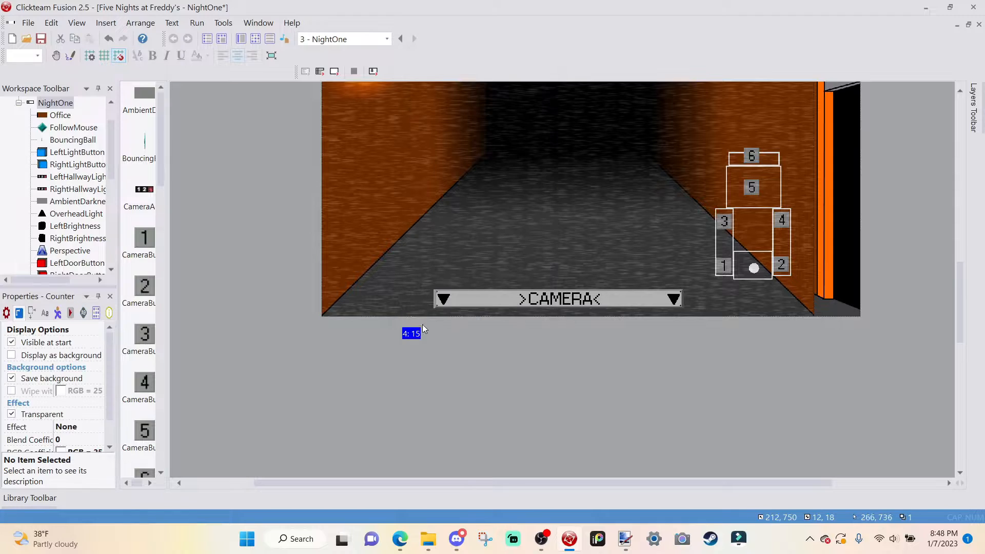
right_click(407, 331)
click(463, 103)
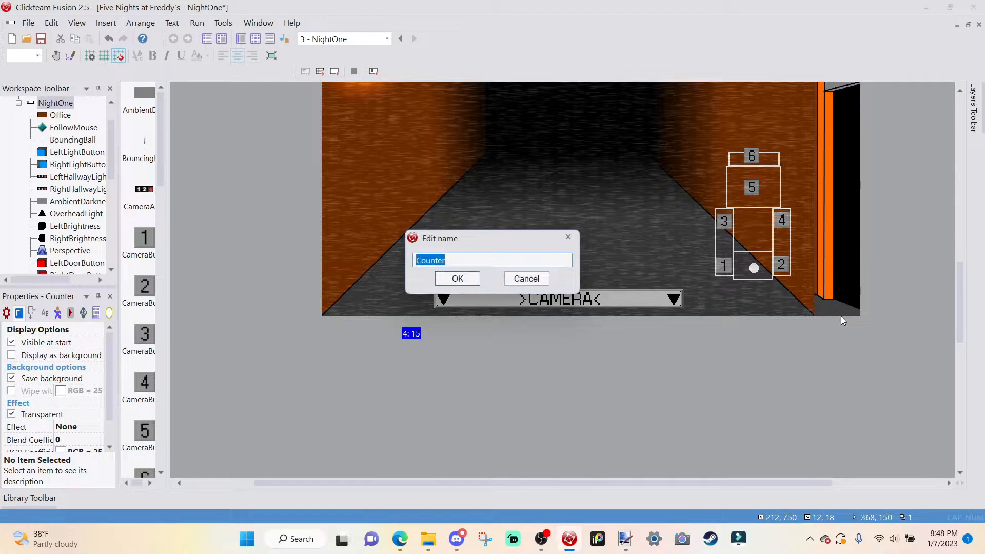
text(Bonnie)
key(Return)
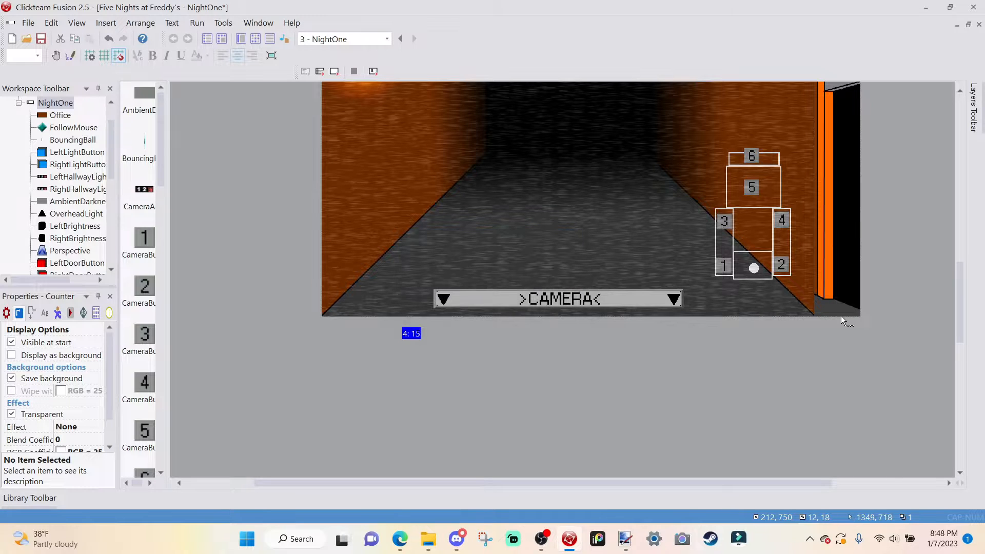
- Insert a second Counter directly beneath BonnieCountdown and rename it BonnieLocation
click(397, 334)
right_click(397, 333)
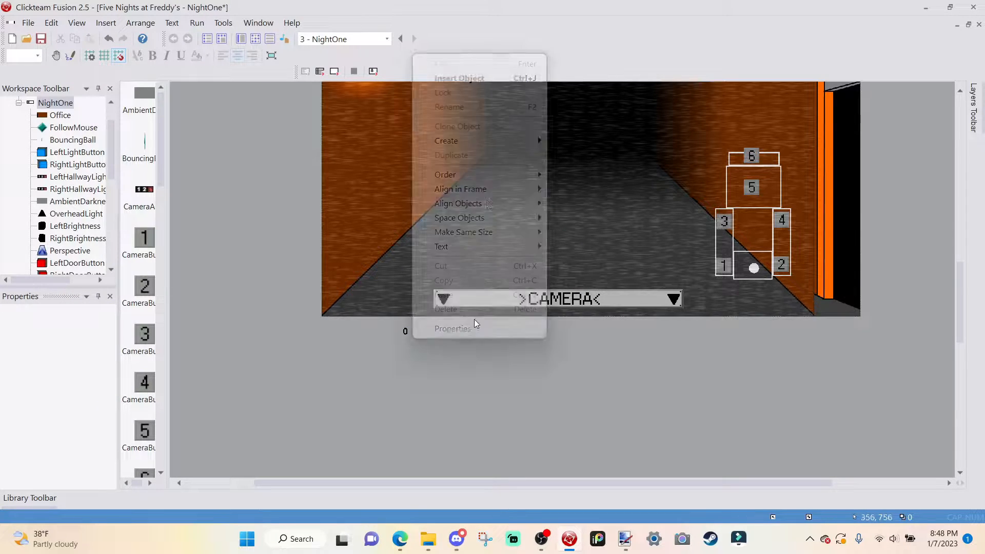
click(464, 75)
double_click(186, 108)
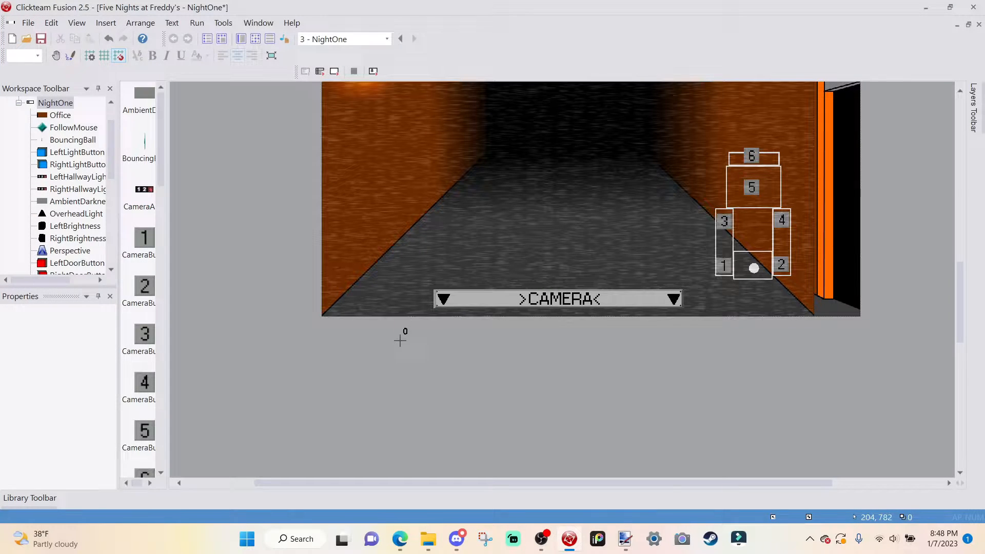
click(400, 340)
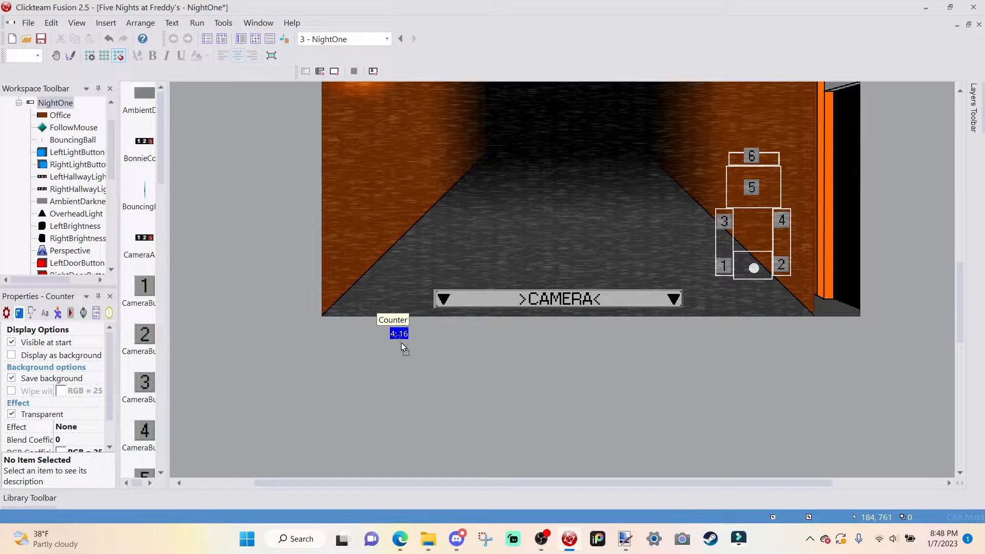
drag(400, 334, 404, 340)
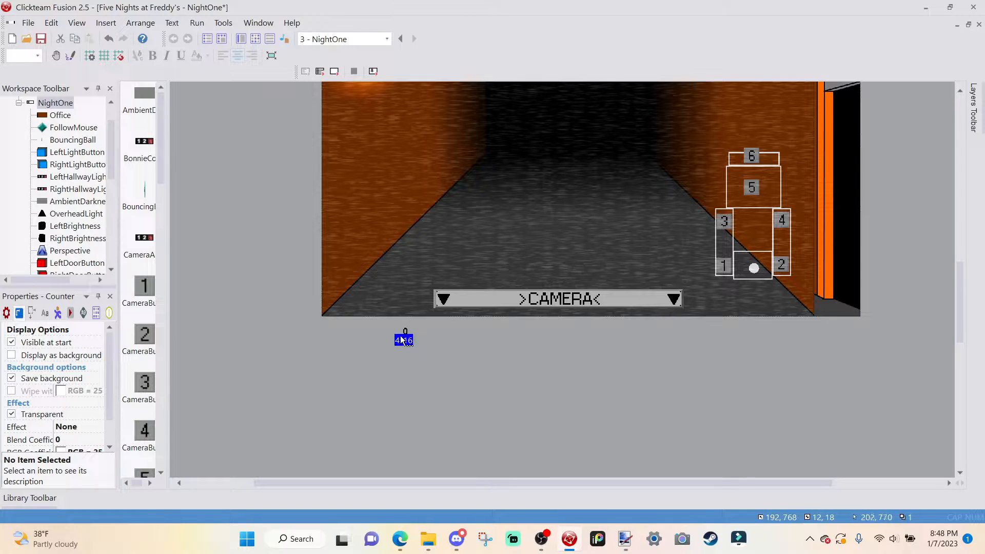
right_click(406, 341)
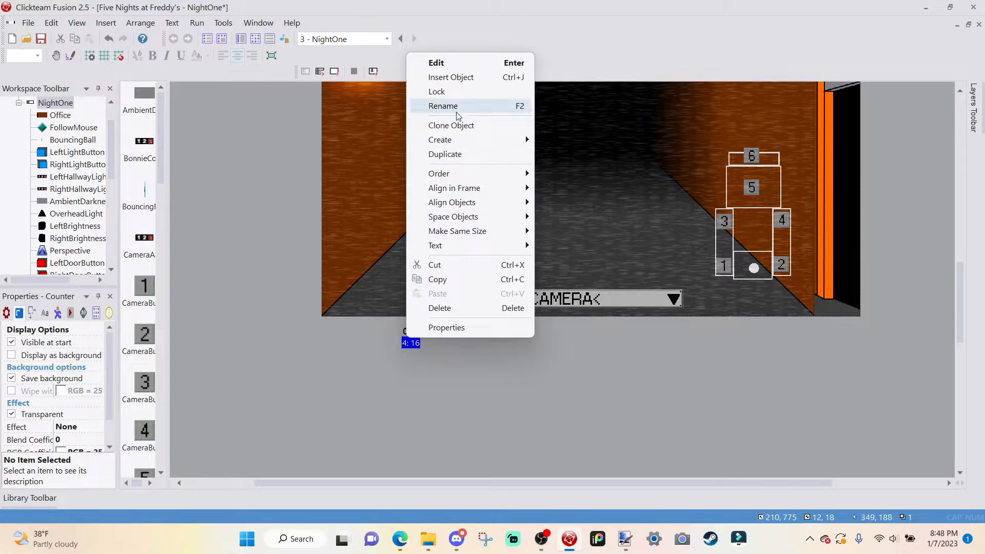
click(495, 103)
text(BonnieLocation)
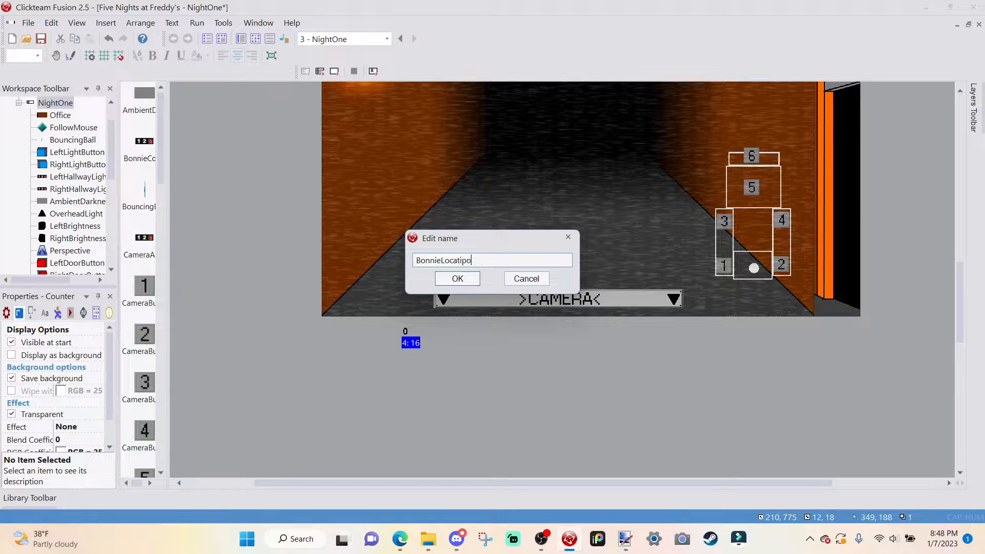
key(Return)
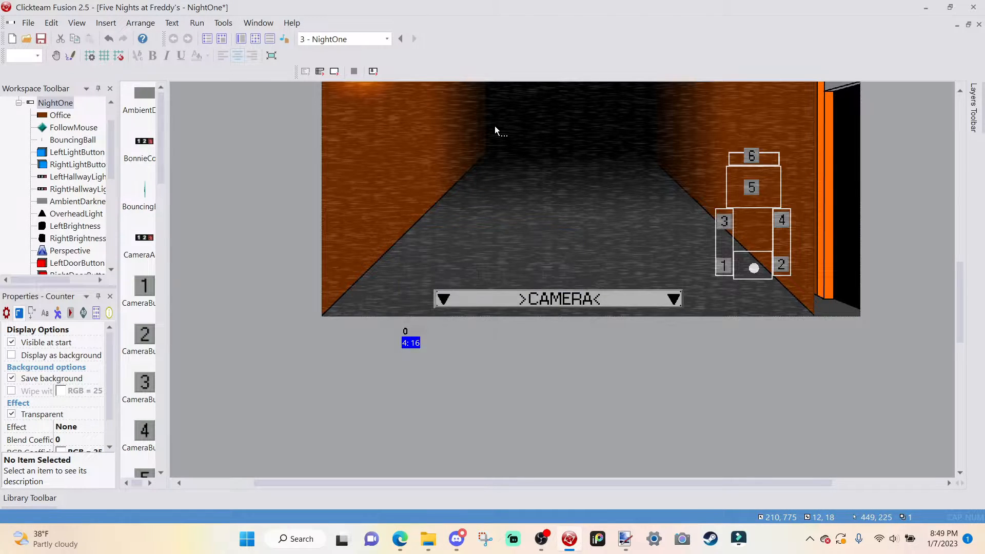
- Insert a Counter just below the game frame, under the camera bar's right end, and rename it ChicaCountdown
right_click(911, 347)
click(950, 91)
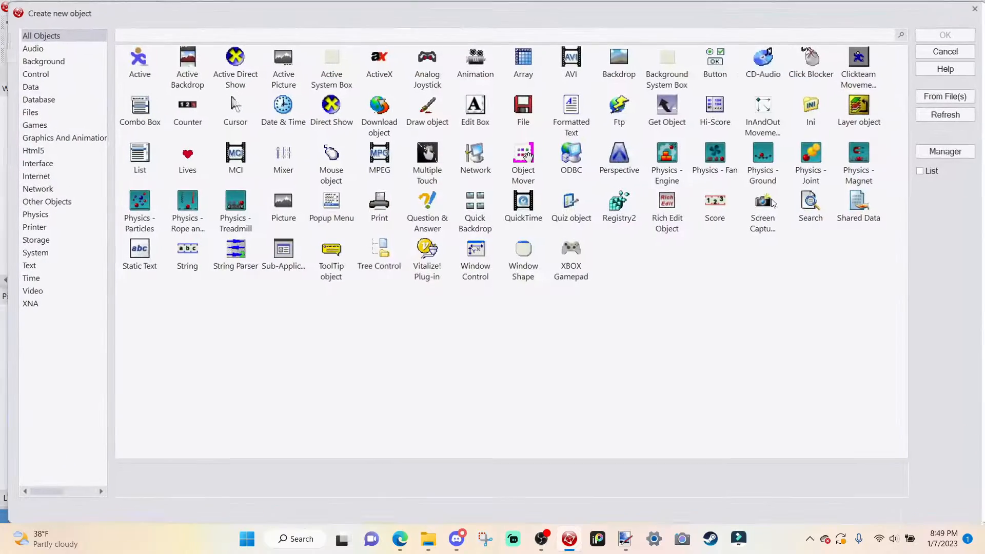
click(187, 105)
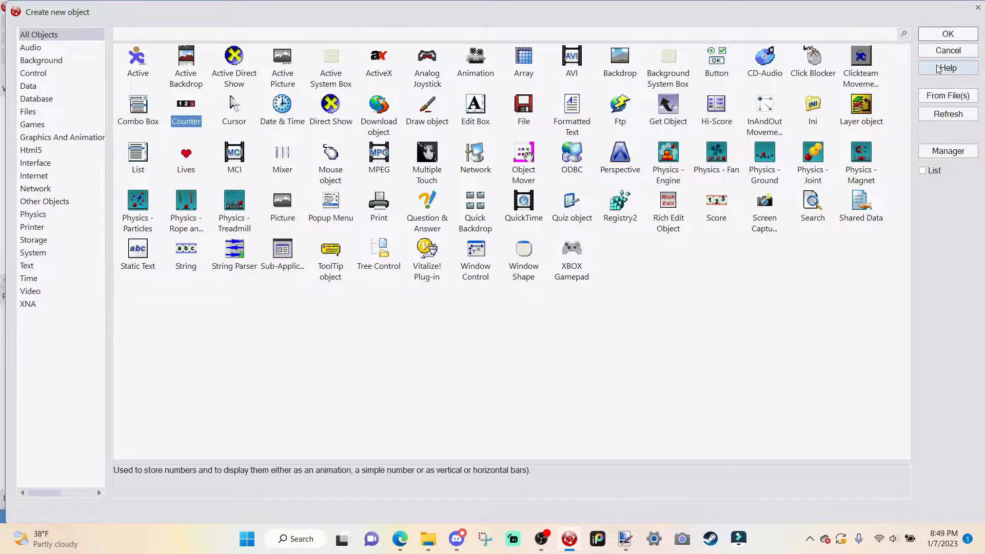
click(948, 34)
click(665, 330)
right_click(665, 330)
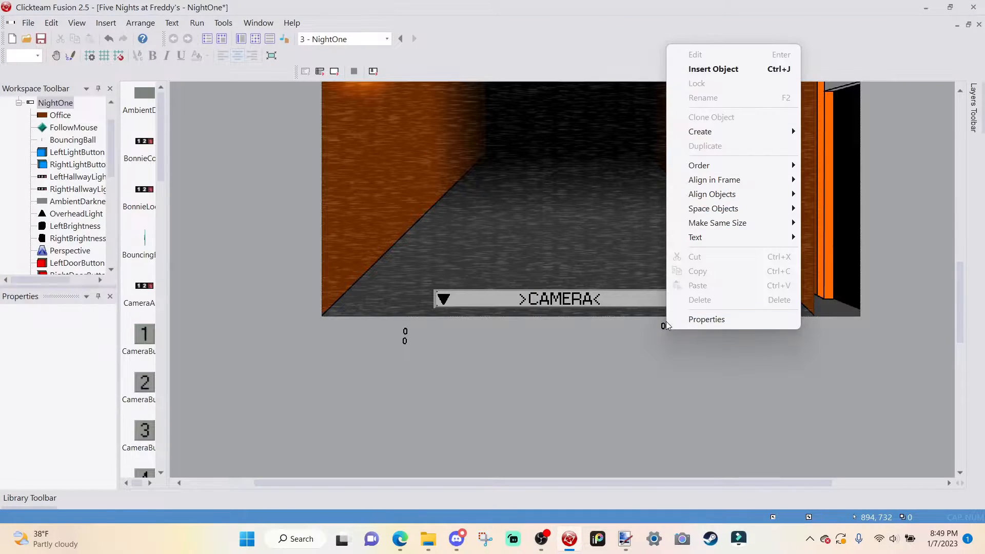
right_click(661, 328)
click(737, 95)
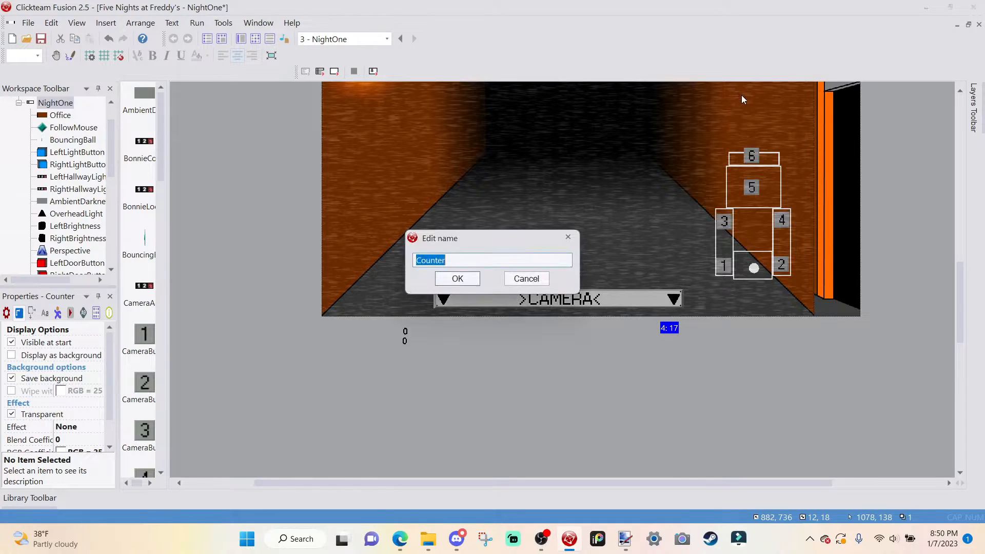
text(Chica)
key(Return)
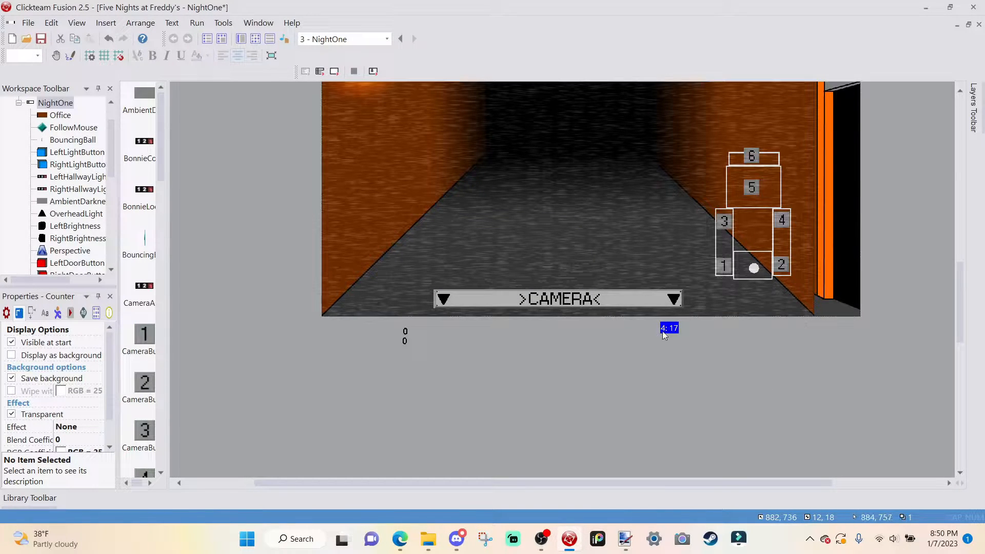
- Insert another Counter directly beneath ChicaCountdown and rename it ChicaLocation
right_click(666, 329)
right_click(628, 371)
click(727, 115)
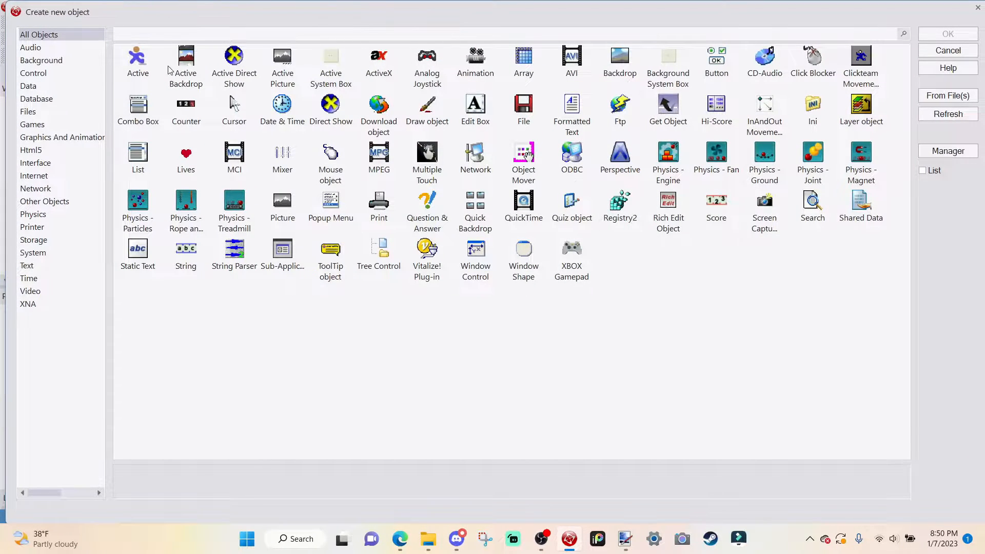
click(959, 34)
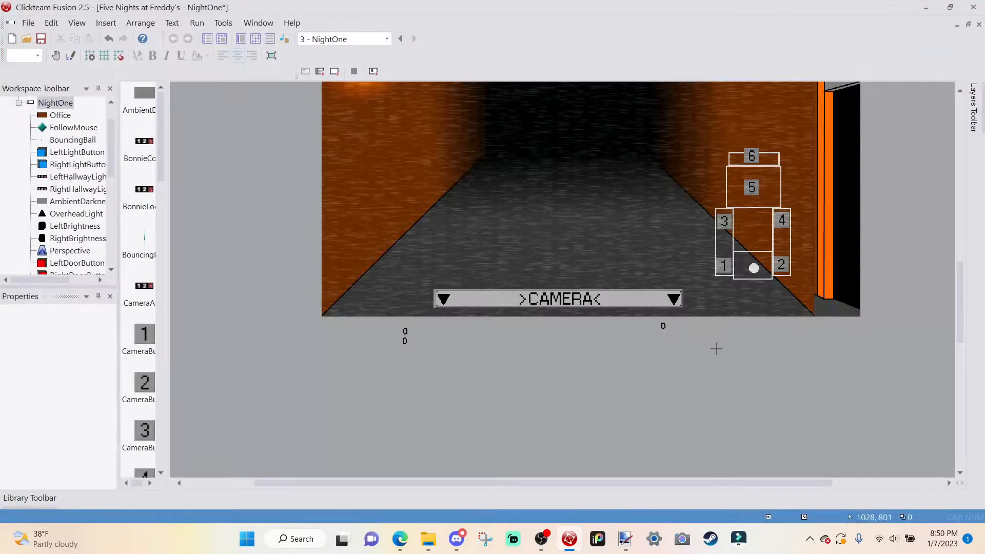
click(661, 330)
right_click(663, 331)
click(663, 336)
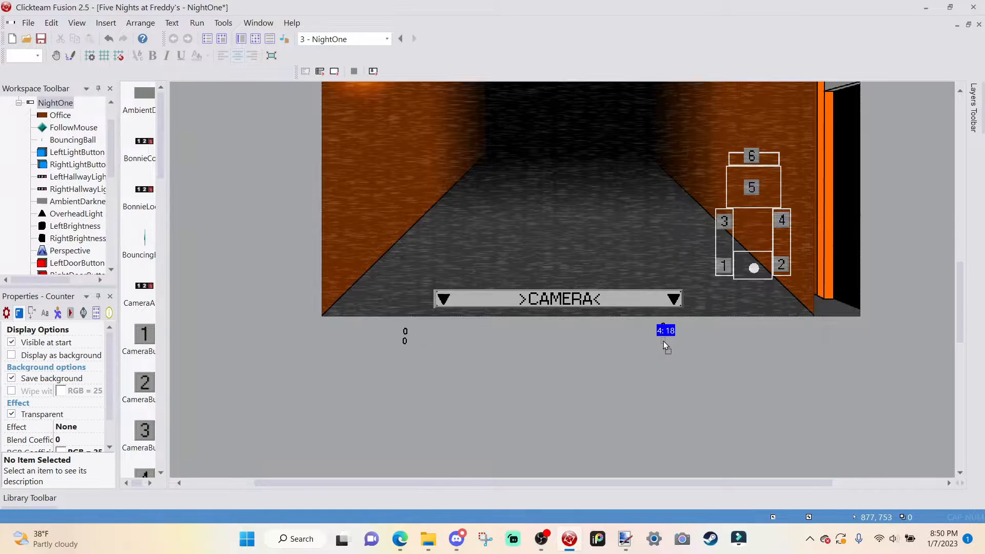
right_click(663, 334)
click(732, 103)
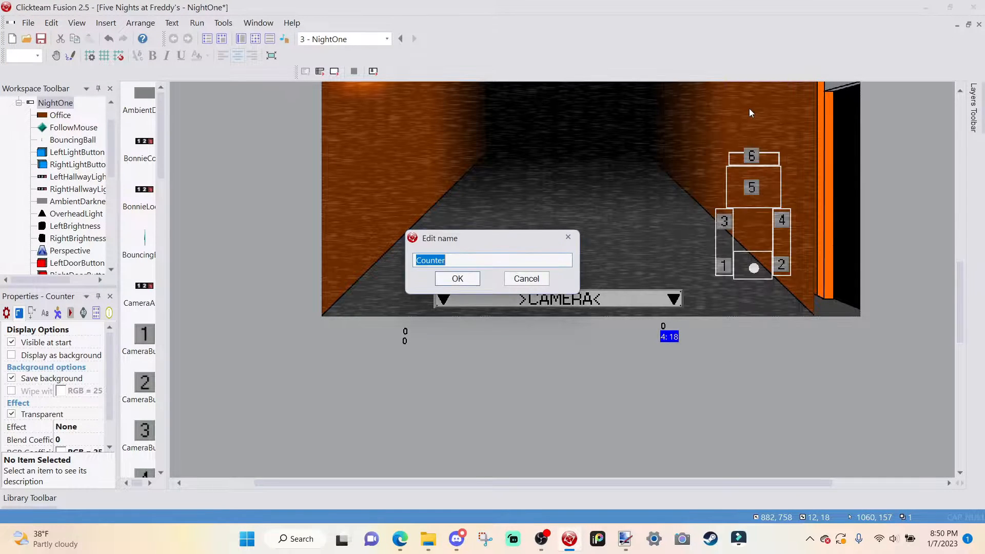
text(ChicaLocation)
key(Return)
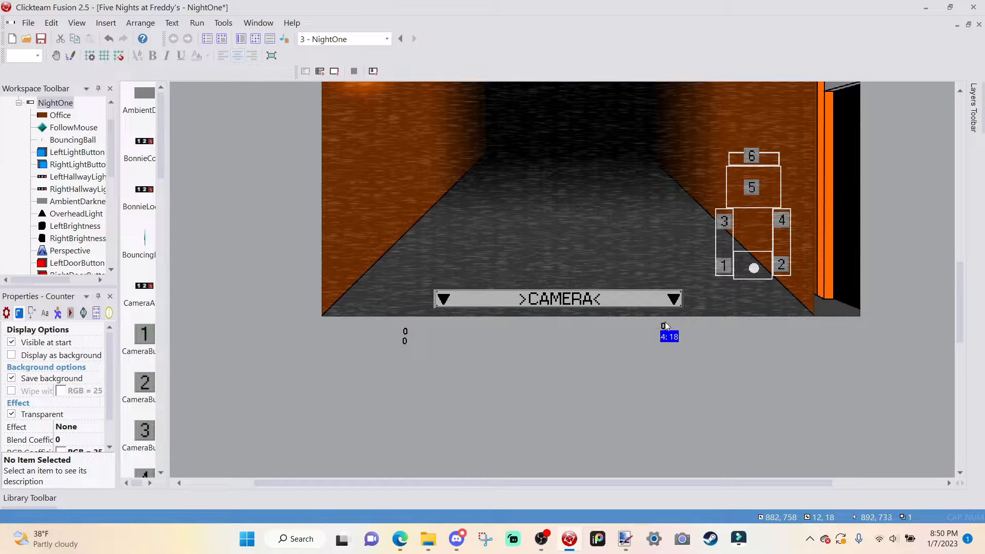
- Move BonnieCountdown and BonnieLocation onto the hallway's left wall, one above the other, with BonnieLocation at about 153, 302
click(404, 333)
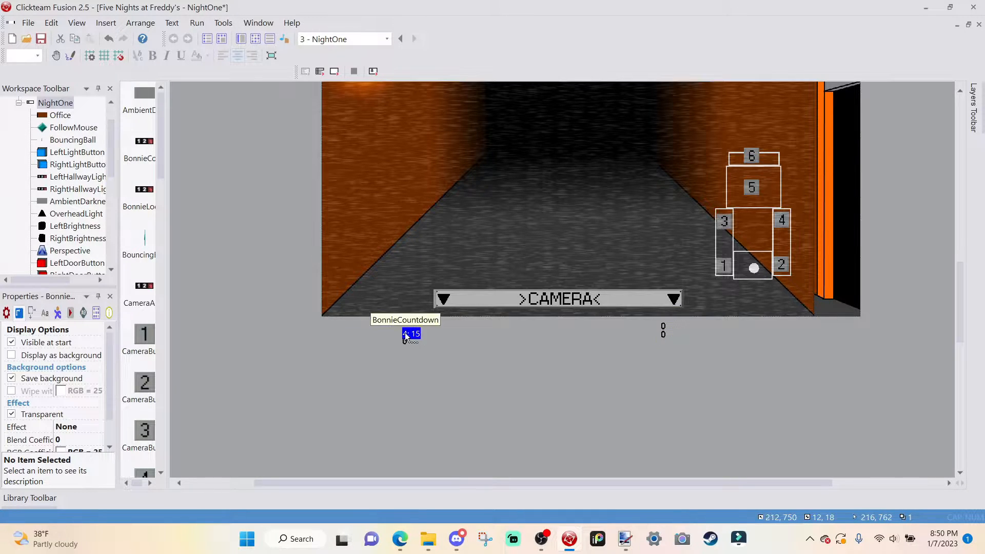
click(445, 369)
scroll(417, 392, up, 1)
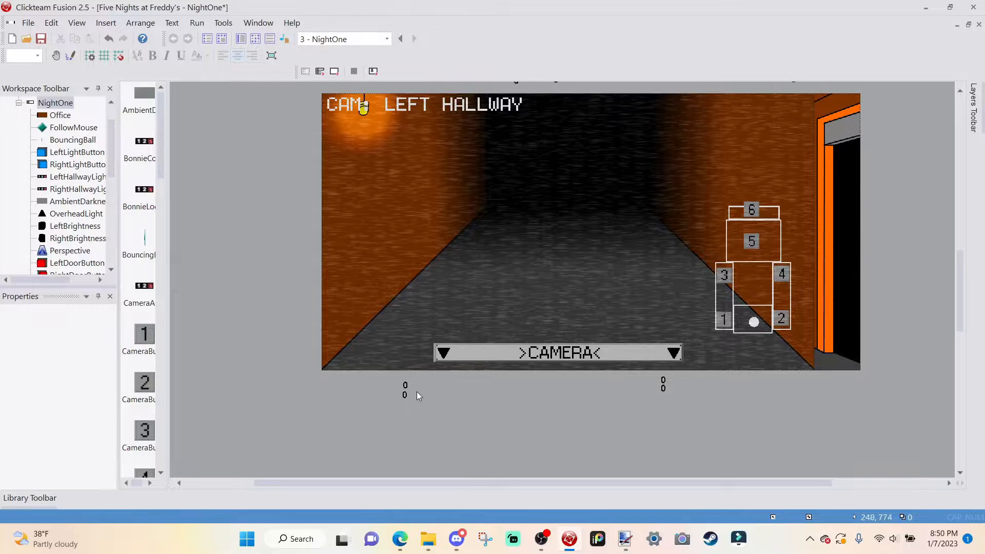
click(406, 385)
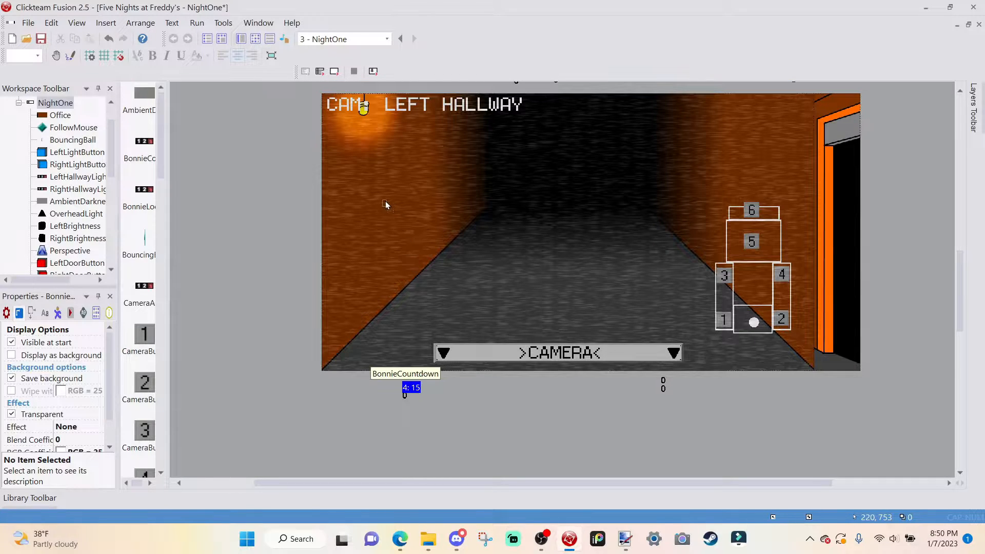
drag(385, 204, 386, 204)
drag(405, 396, 384, 213)
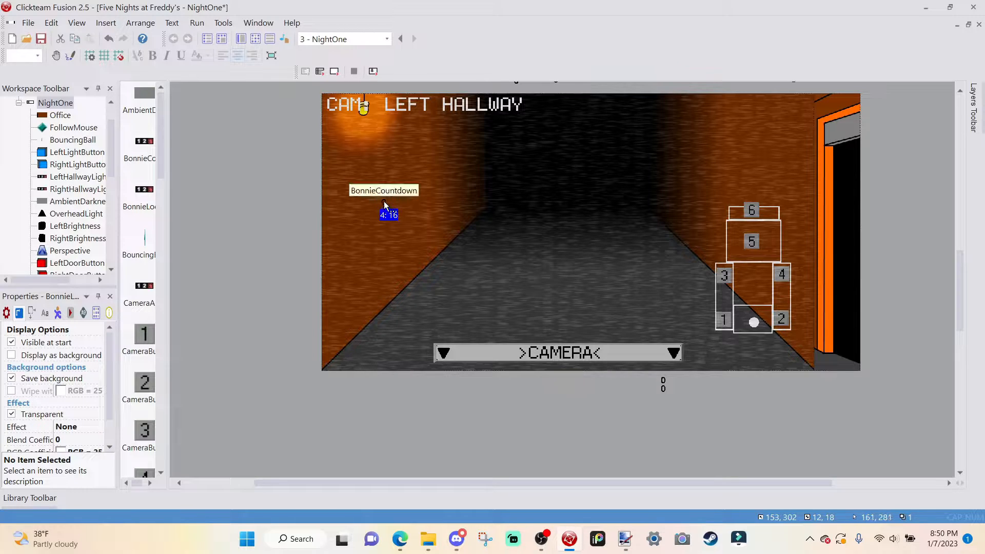
click(383, 201)
click(348, 217)
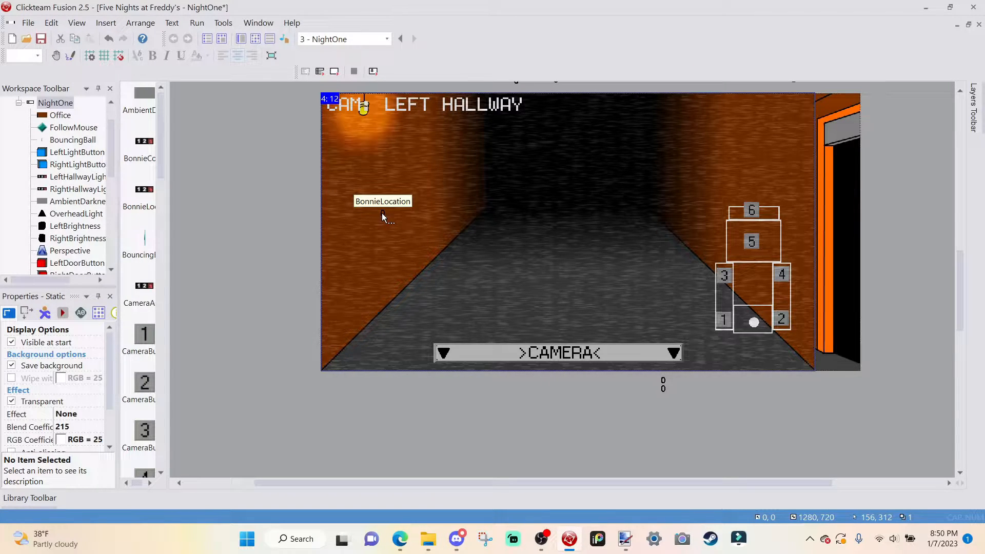
- Move ChicaCountdown and ChicaLocation onto the hallway's right wall, one above the other, with ChicaLocation at about 989, 287
click(662, 382)
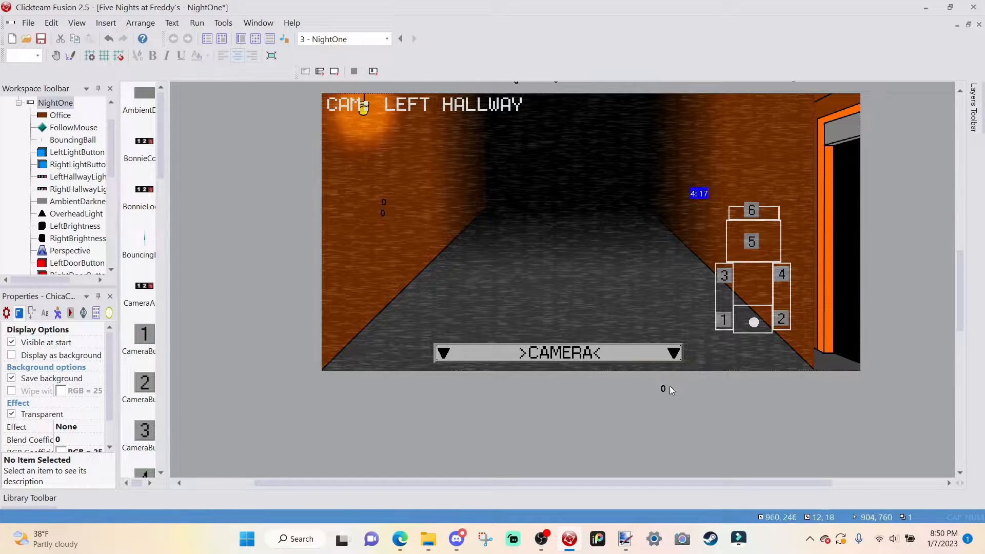
click(662, 392)
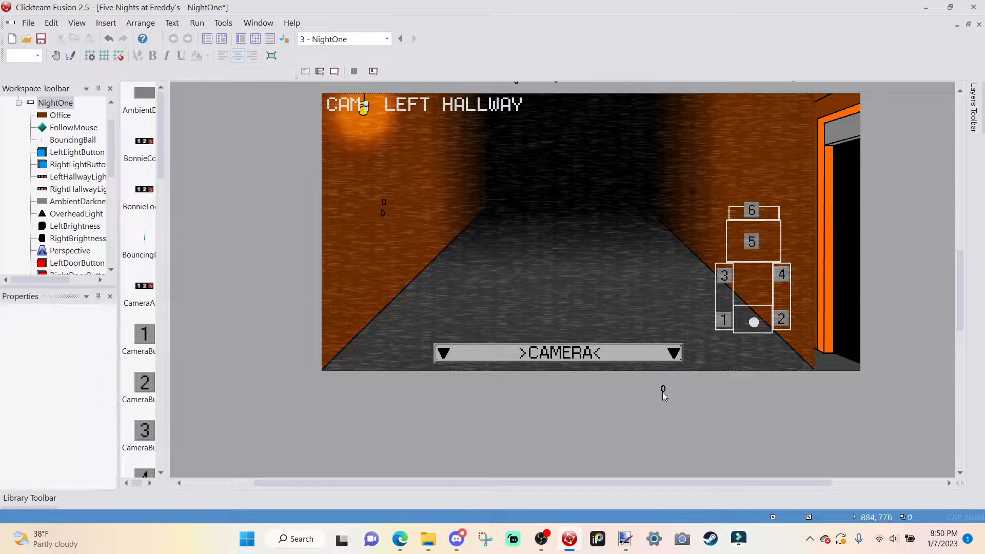
click(693, 190)
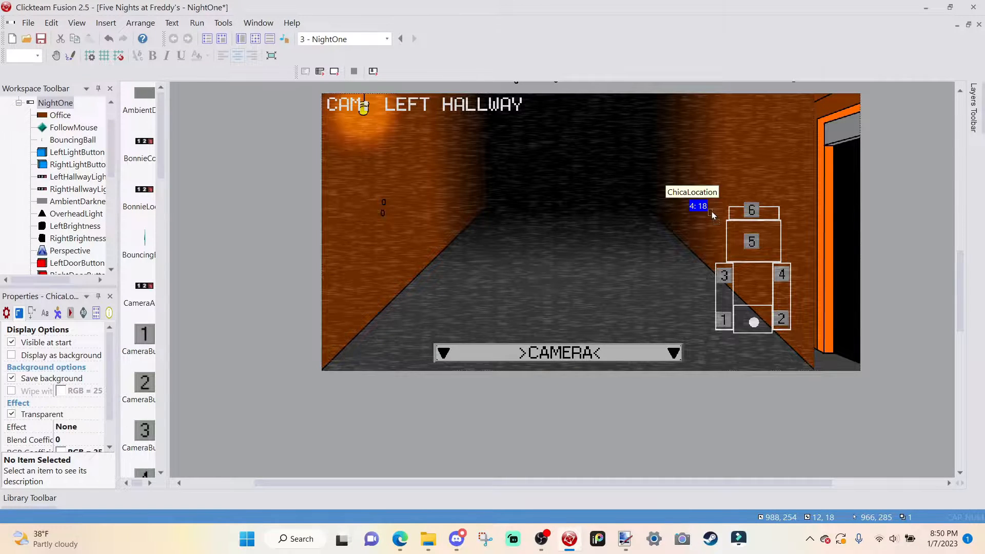
drag(710, 210, 723, 213)
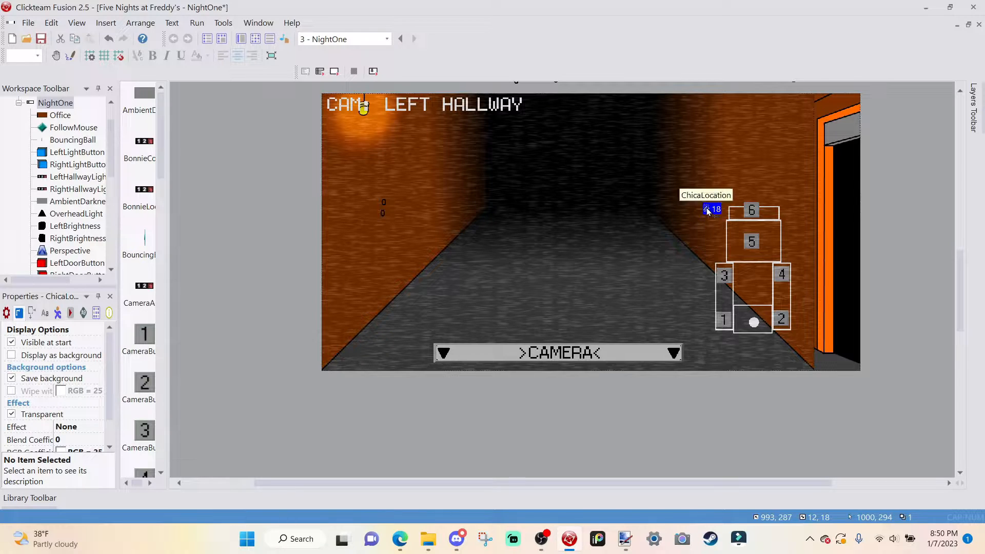
drag(706, 207, 704, 208)
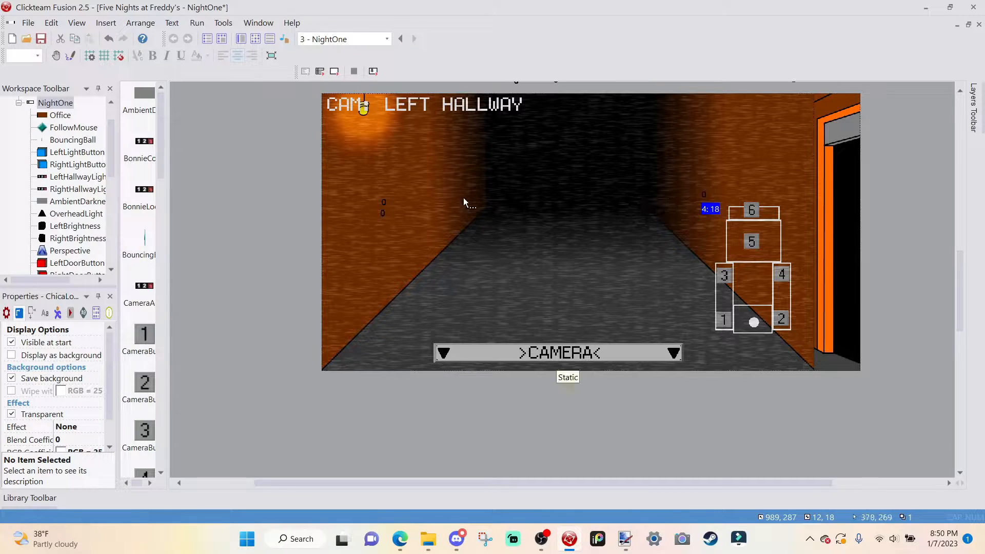
- Open BonnieCountdown's counter images and fill the digit 0 with blue 5787E7
click(384, 206)
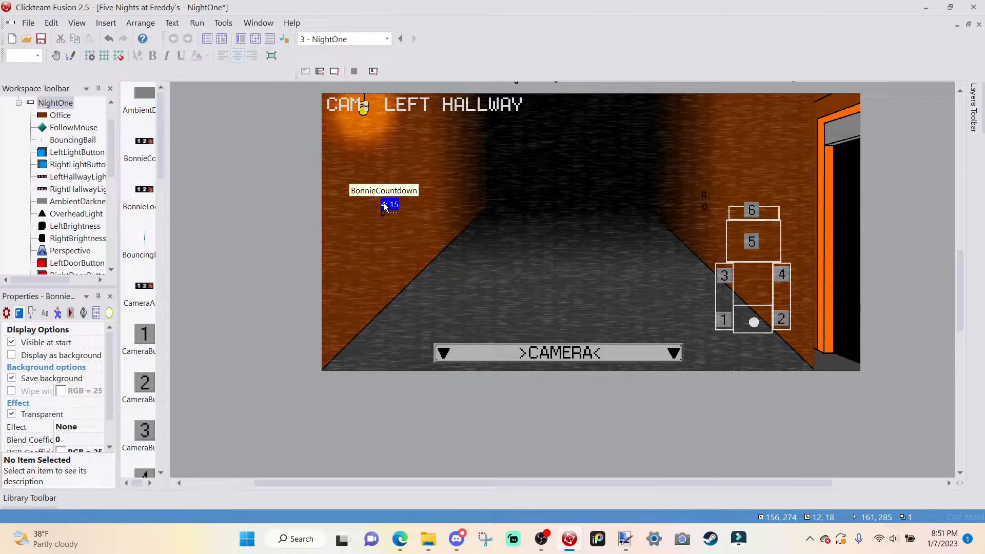
double_click(384, 204)
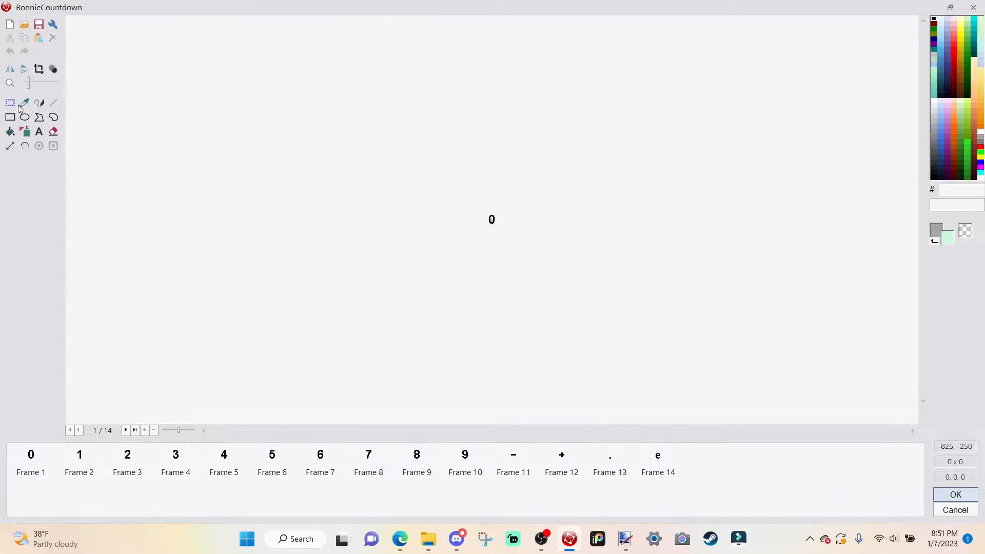
click(11, 132)
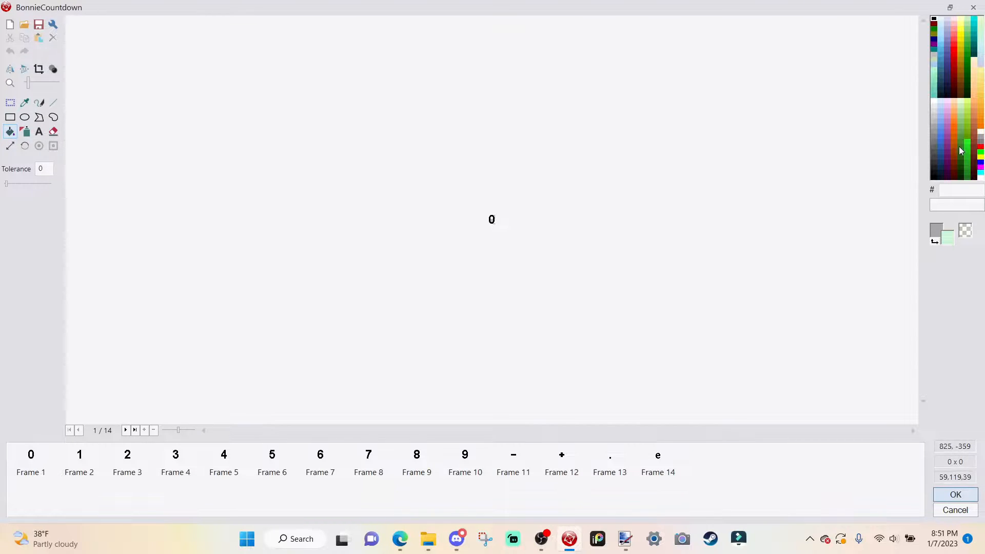
click(942, 137)
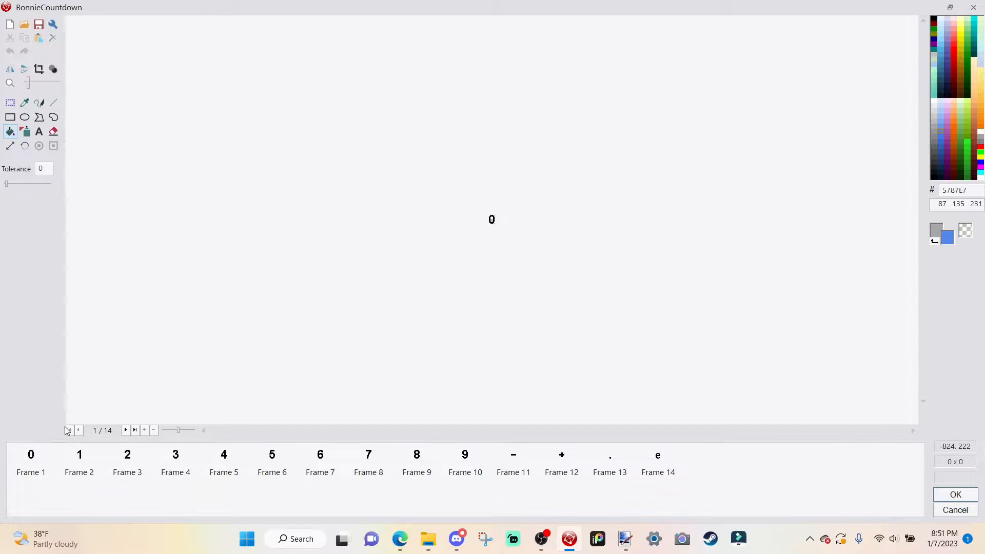
ctrl+scroll(543, 205, up, 1)
ctrl+scroll(513, 243, up, 3)
click(520, 247)
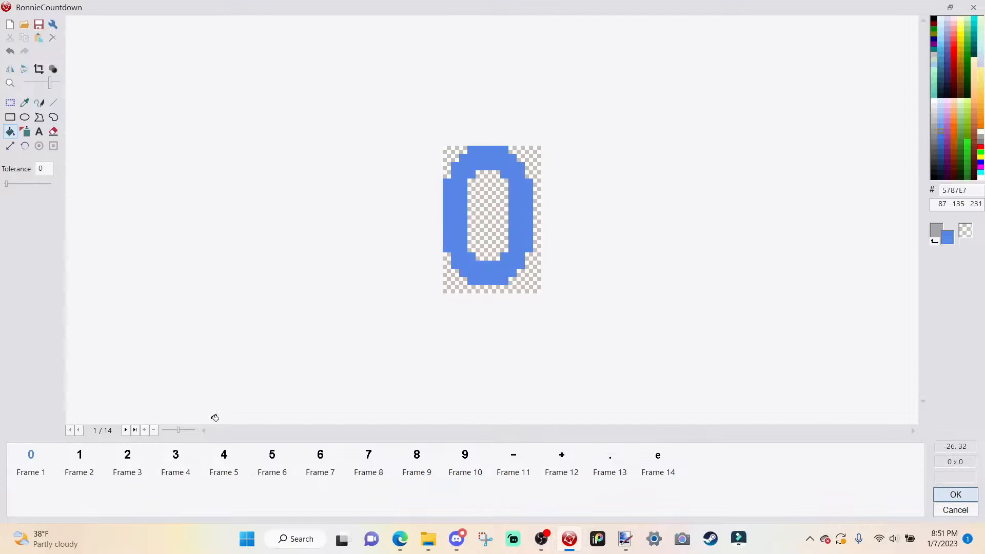
- Fill the digits 1, 2, 3 and 4 of BonnieCountdown with the same blue, leaving their backgrounds transparent
click(72, 461)
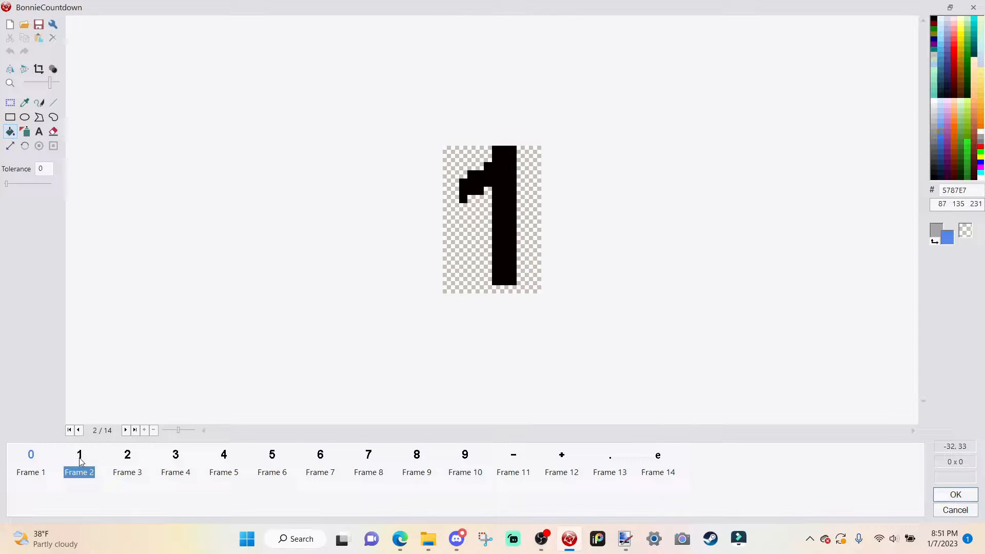
click(502, 275)
click(140, 463)
click(490, 271)
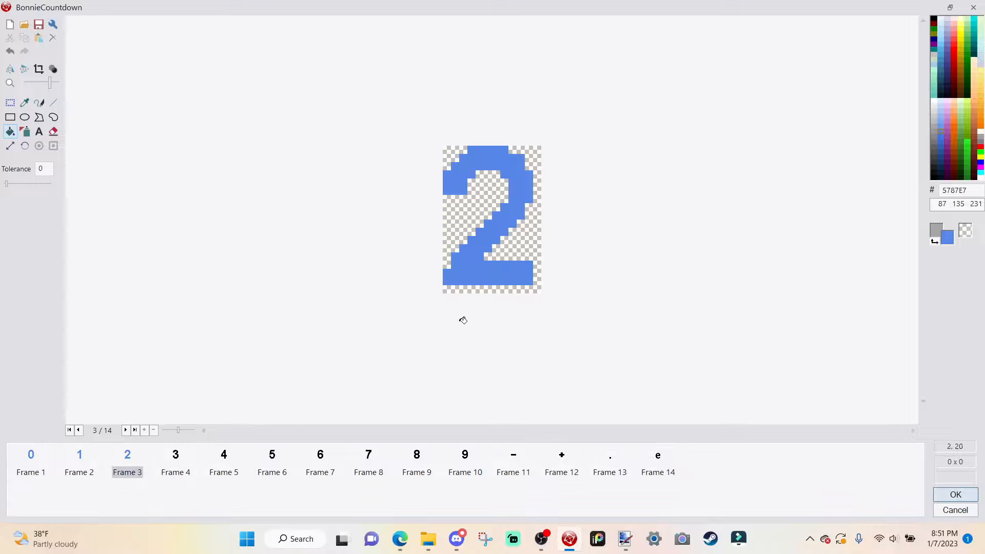
click(172, 469)
click(509, 272)
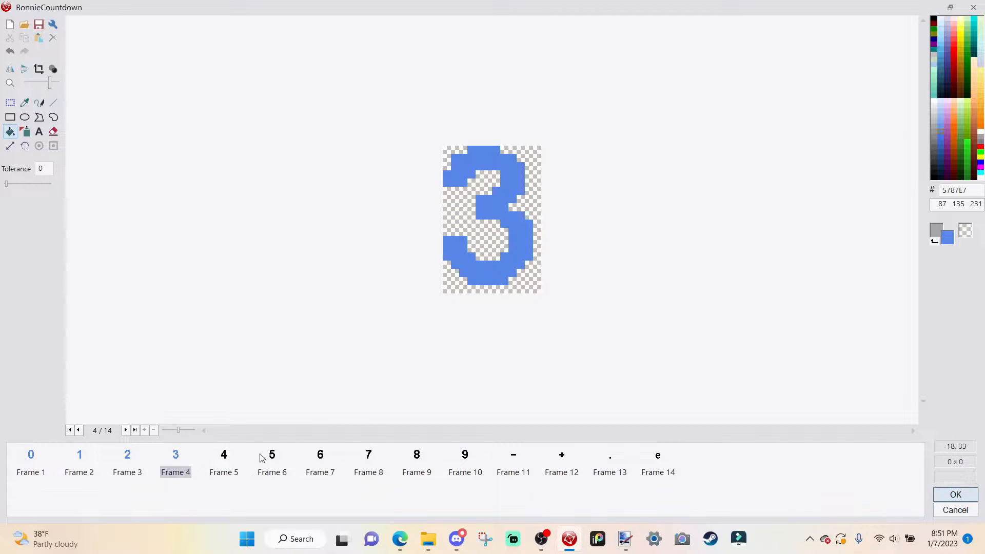
click(244, 459)
click(522, 256)
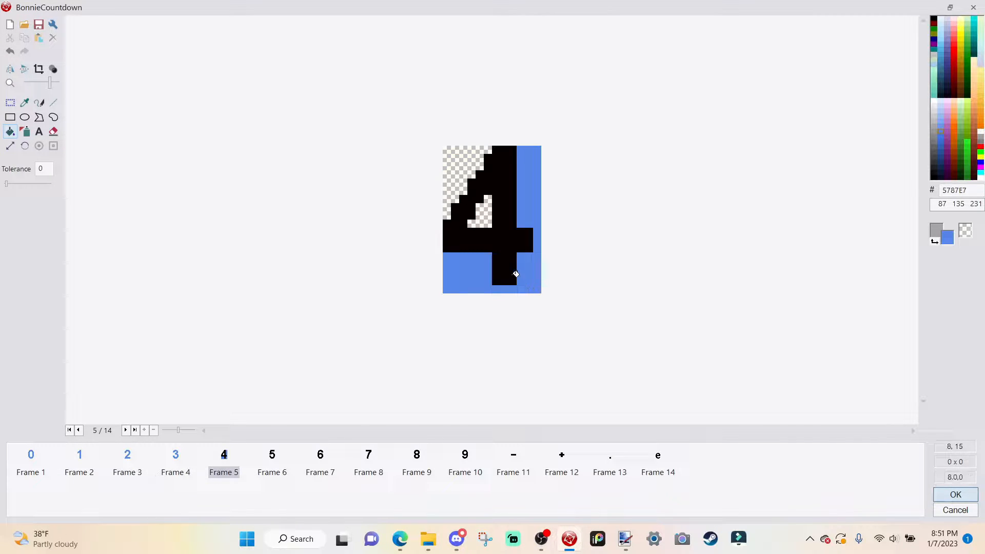
key(ctrl+z)
click(499, 275)
- Fill the digits 5 through 9 of BonnieCountdown with the same blue
click(272, 459)
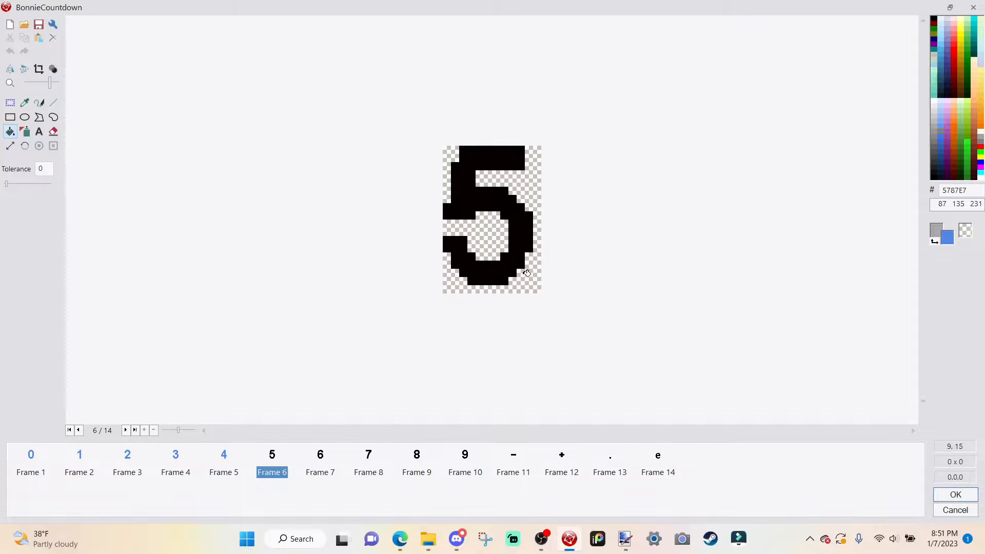
click(517, 258)
click(319, 461)
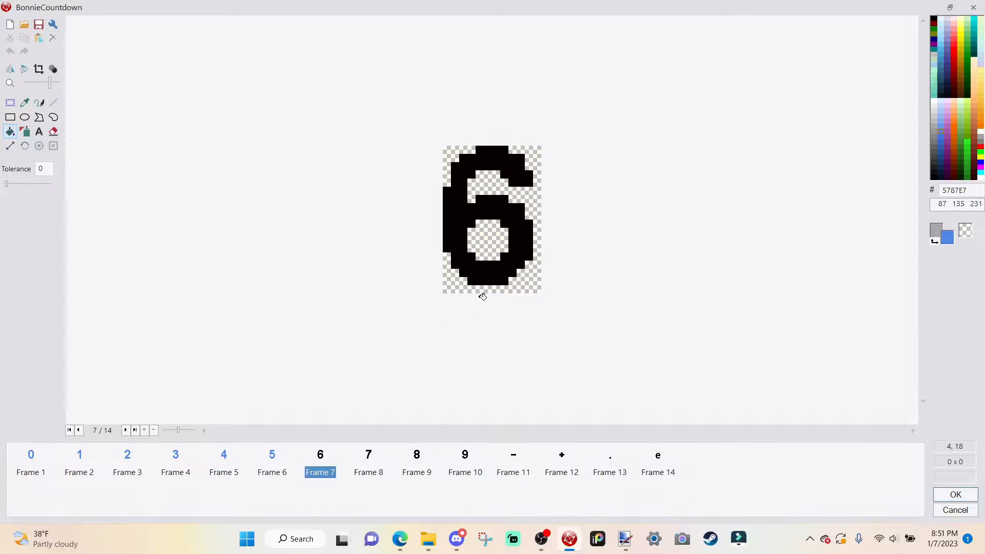
click(485, 277)
click(380, 464)
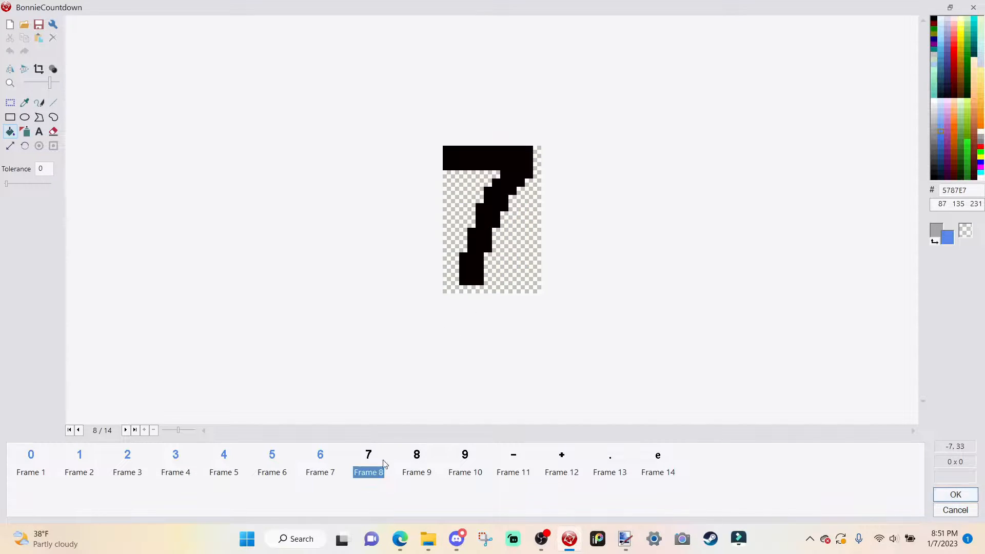
click(487, 242)
click(416, 470)
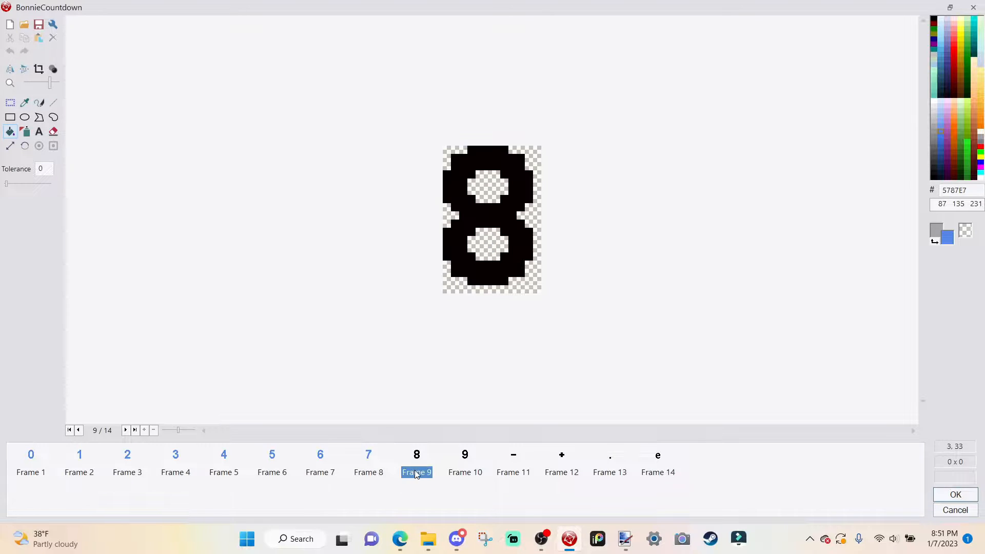
click(484, 280)
click(465, 469)
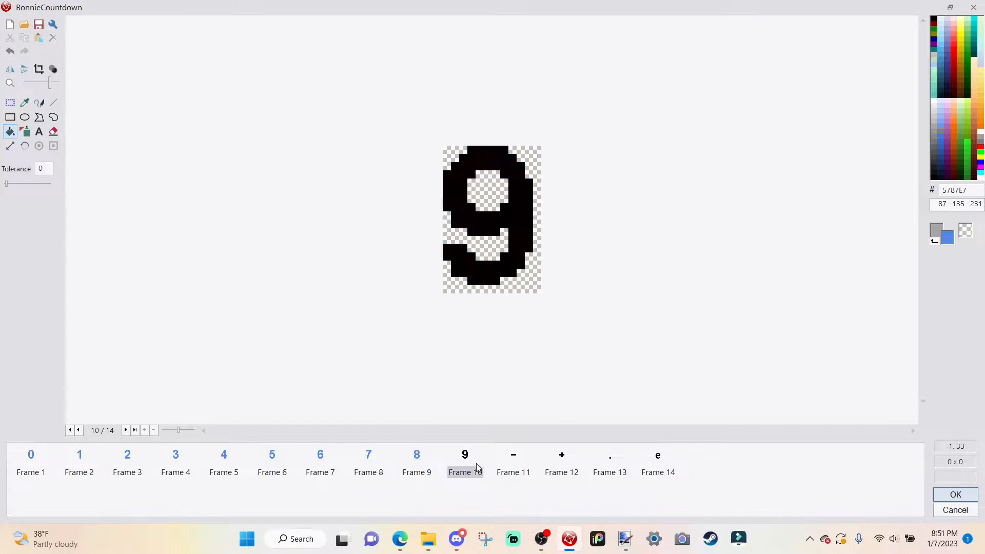
click(517, 251)
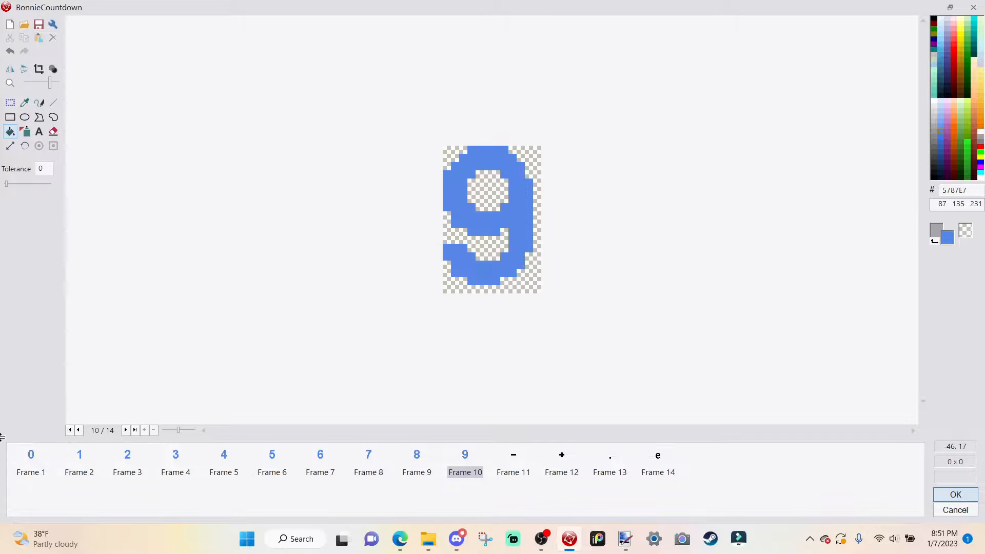
- Review BonnieCountdown's digit frames and its minus, plus, point and e frames, and accept the image edits
click(79, 470)
click(133, 468)
click(189, 475)
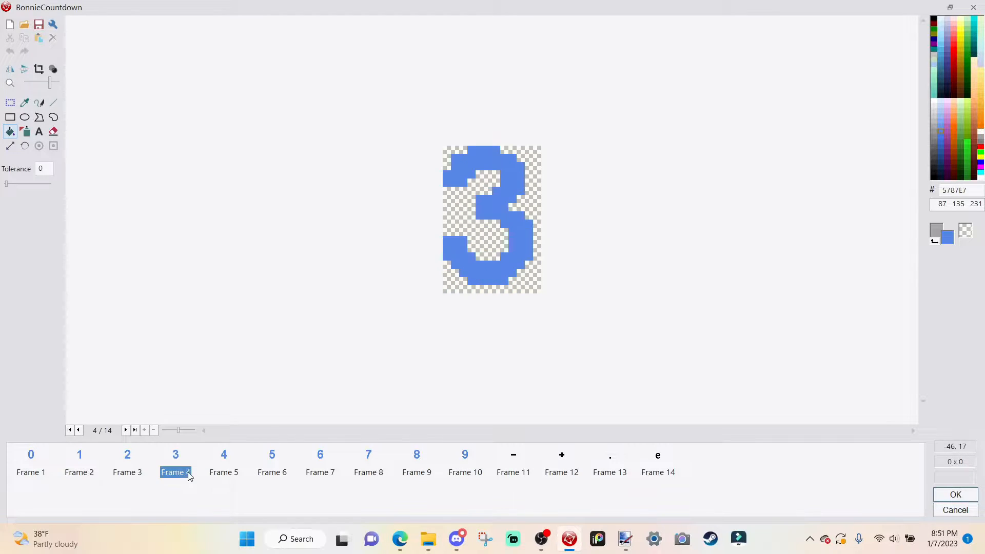
click(239, 467)
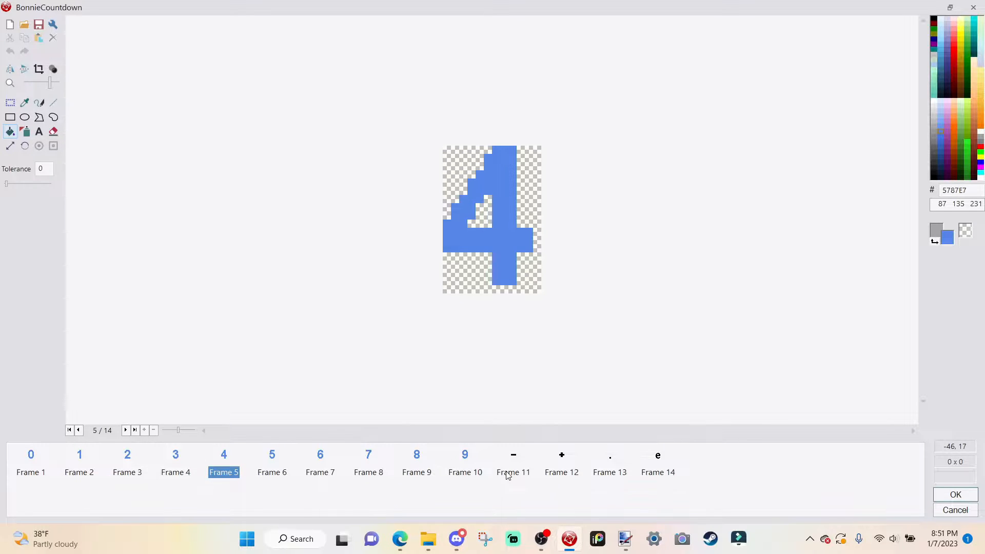
click(43, 473)
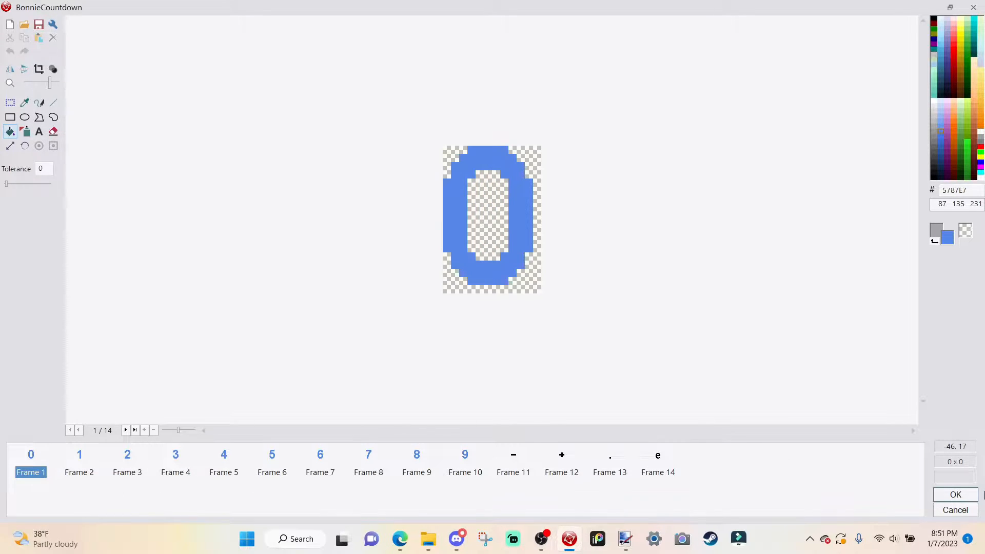
click(512, 466)
click(558, 464)
click(509, 473)
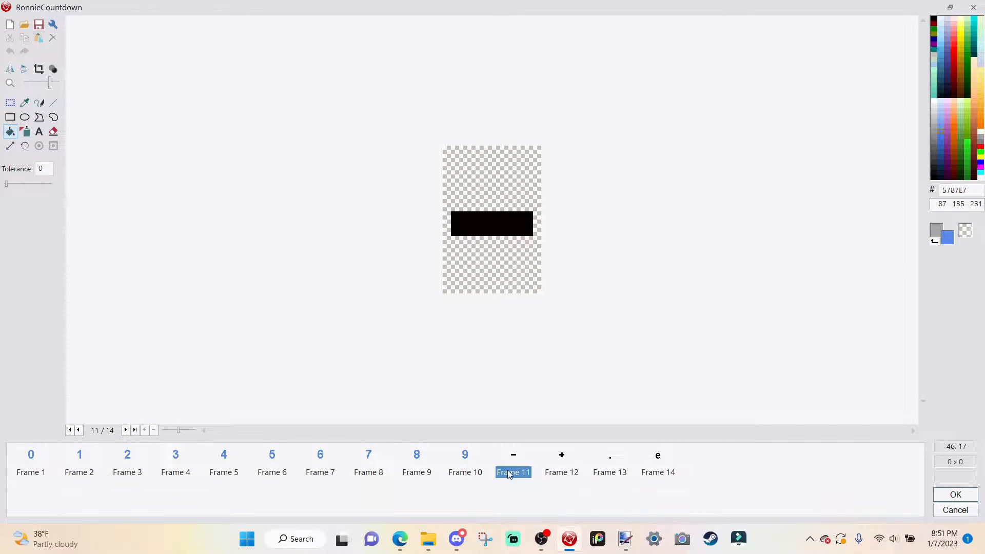
click(562, 458)
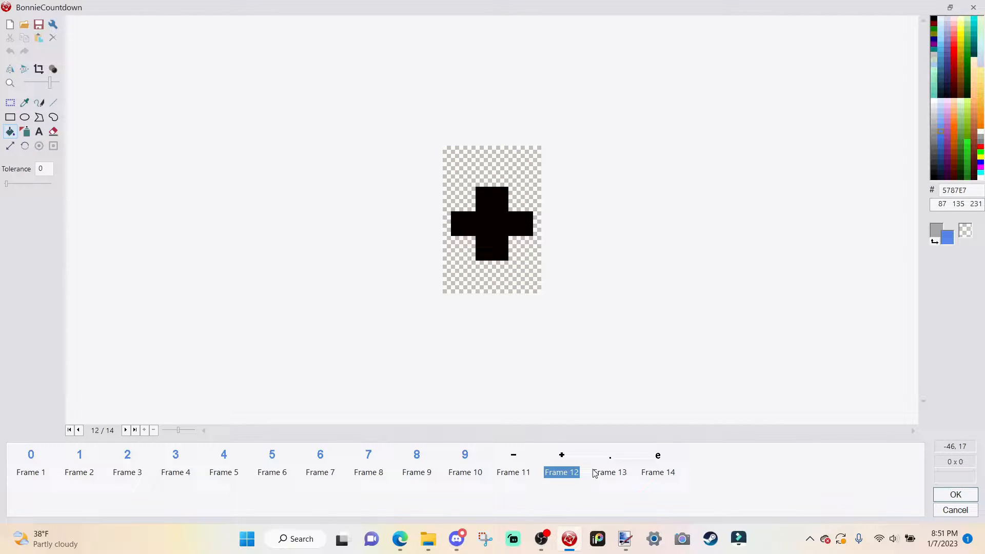
click(627, 468)
click(658, 468)
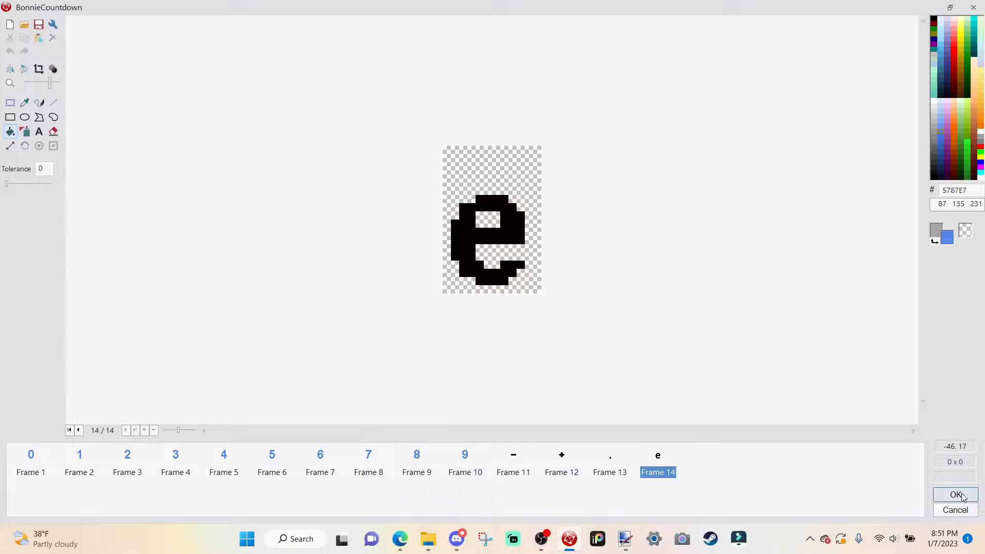
click(955, 509)
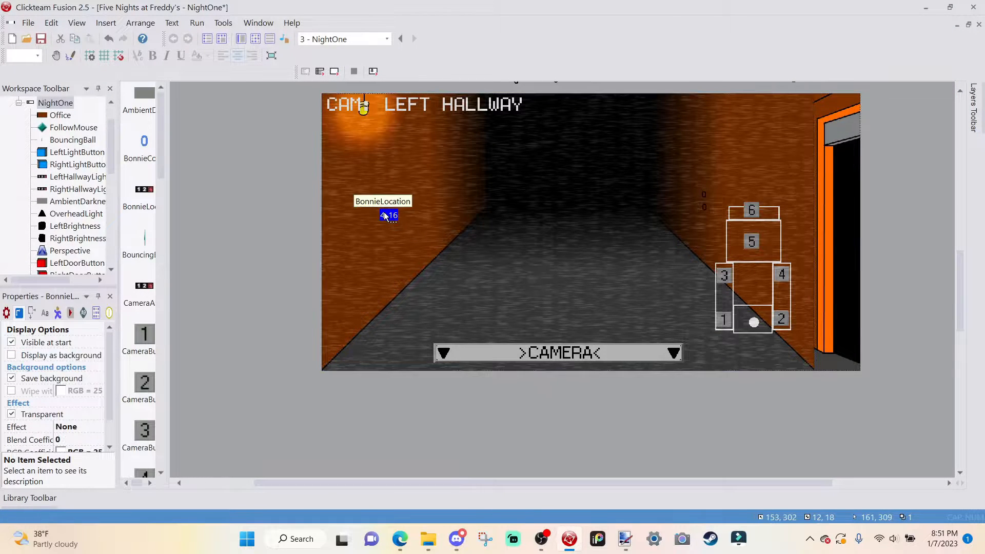
- Open BonnieLocation's counter images and fill the digits 0, 1 and 2 with lighter blue 7FA7EF
double_click(383, 212)
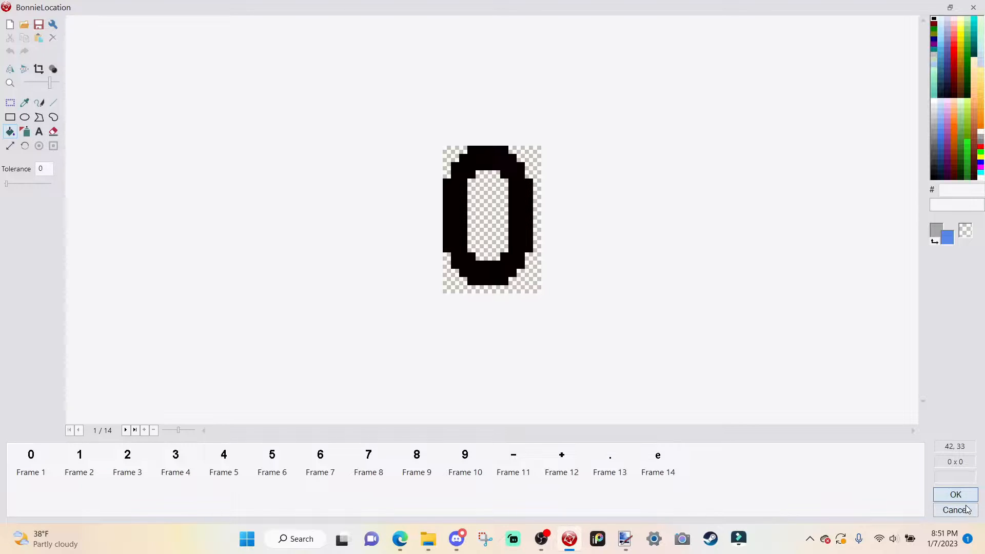
click(939, 124)
click(942, 120)
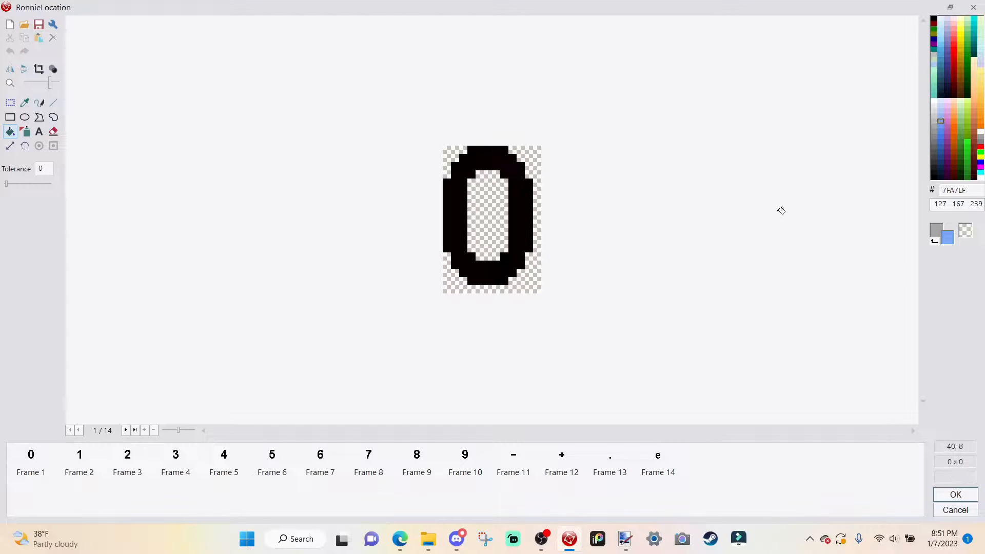
click(81, 455)
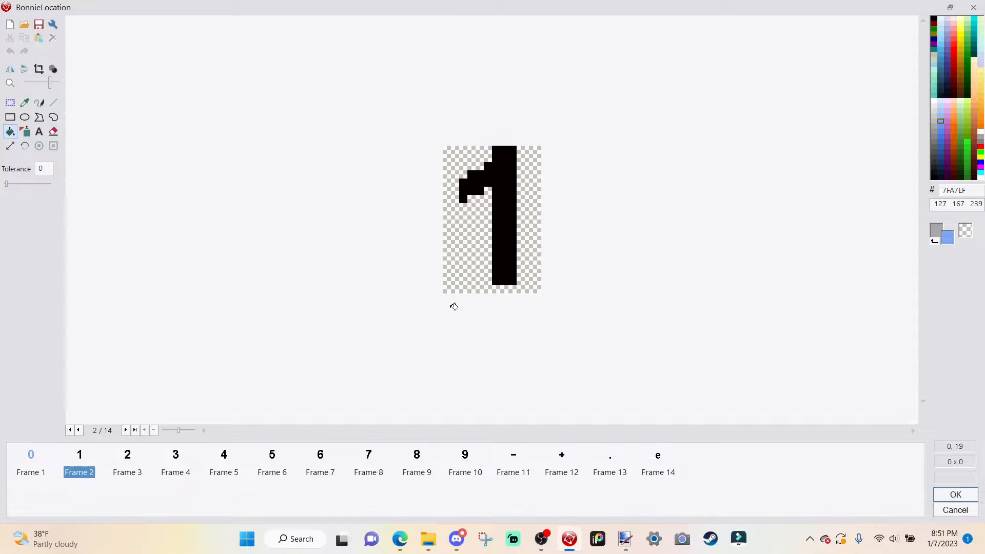
click(506, 245)
click(128, 456)
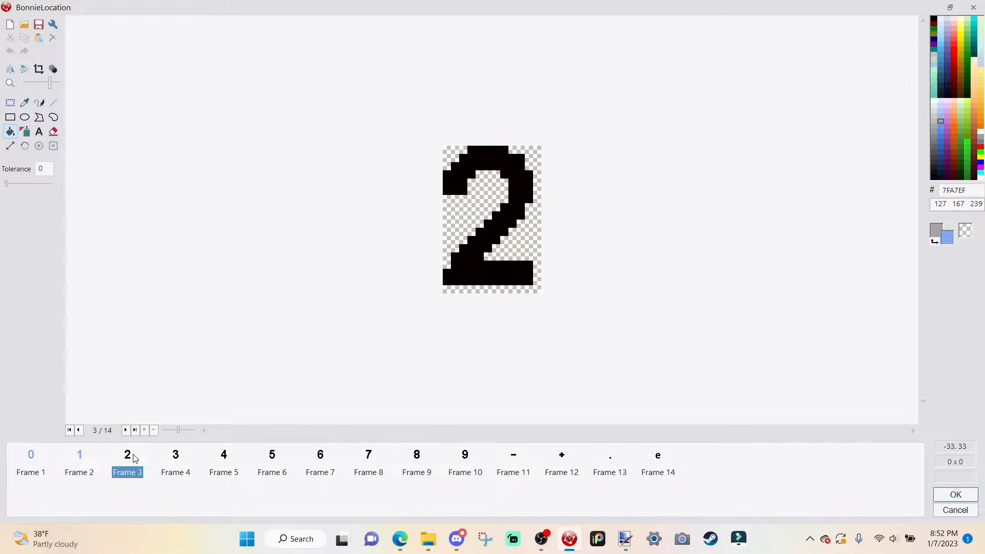
click(493, 271)
- Fill the digits 3, 4, 5 and 6 of BonnieLocation with the same lighter blue
click(176, 462)
click(505, 277)
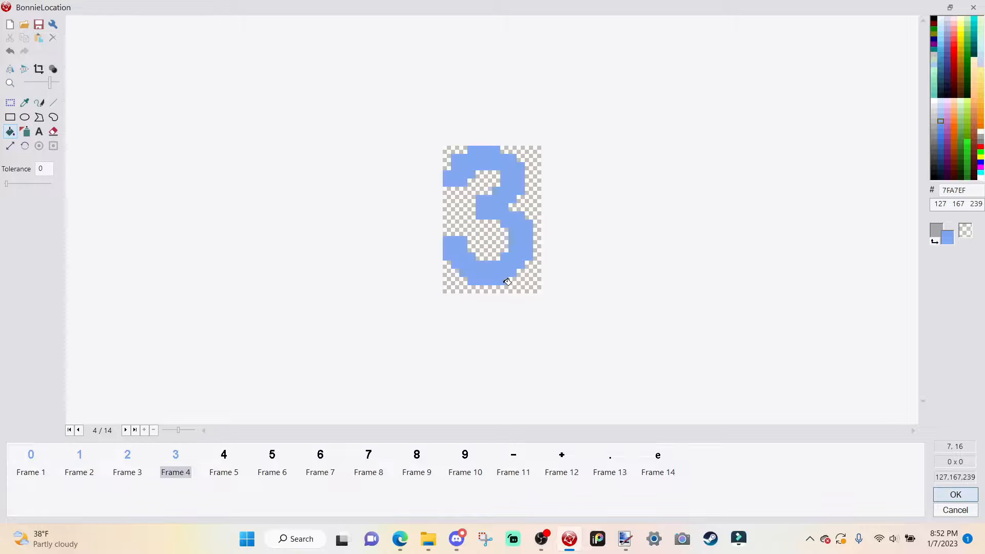
click(224, 461)
click(499, 252)
click(277, 454)
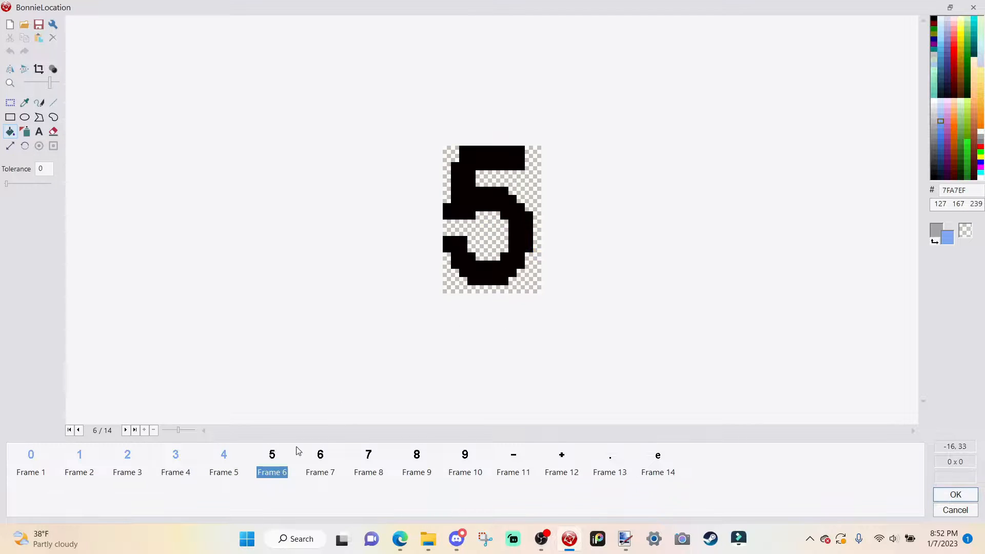
click(487, 268)
click(322, 458)
click(510, 270)
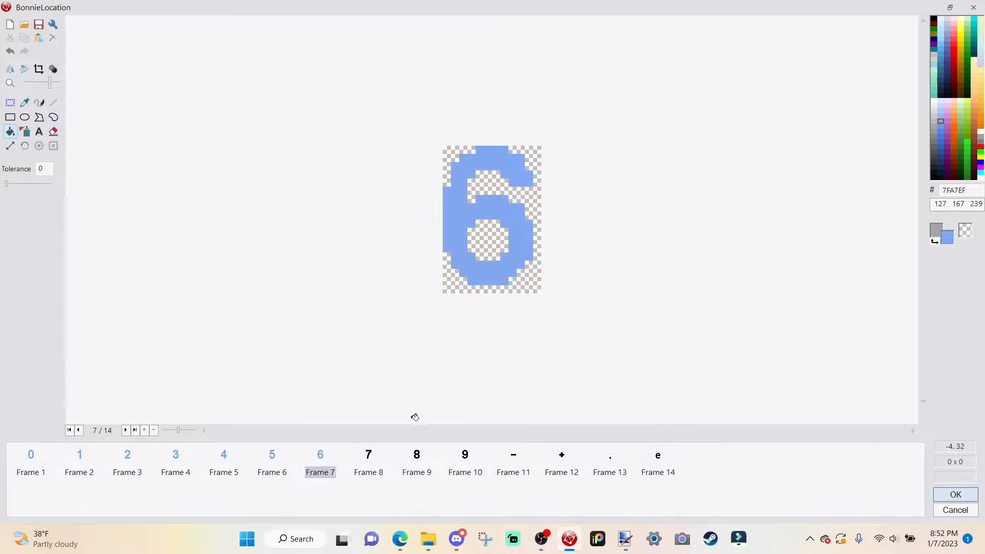
- Fill the digits 7, 8 and 9 of BonnieLocation with the lighter blue and accept the image edits
click(368, 461)
click(491, 240)
click(422, 451)
click(483, 270)
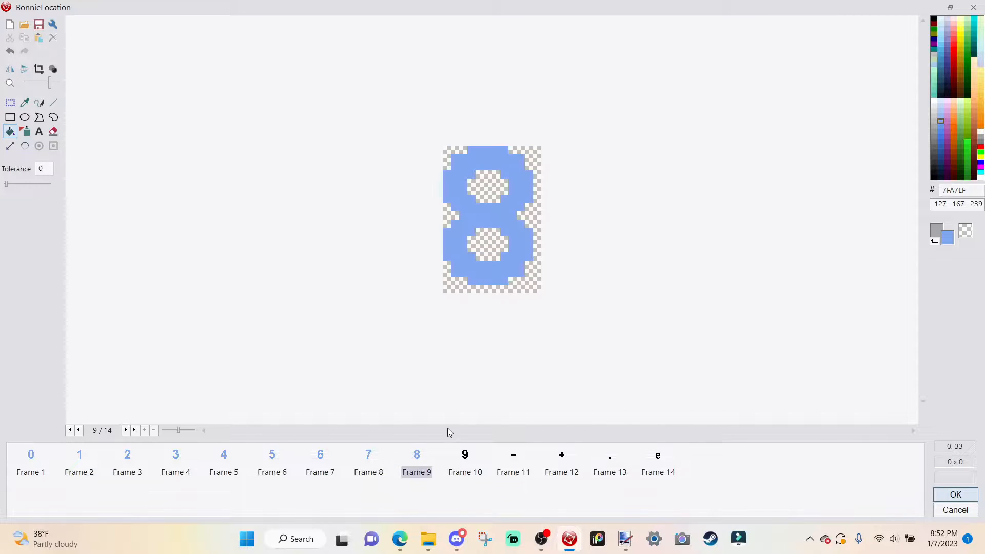
click(465, 462)
click(492, 278)
click(955, 494)
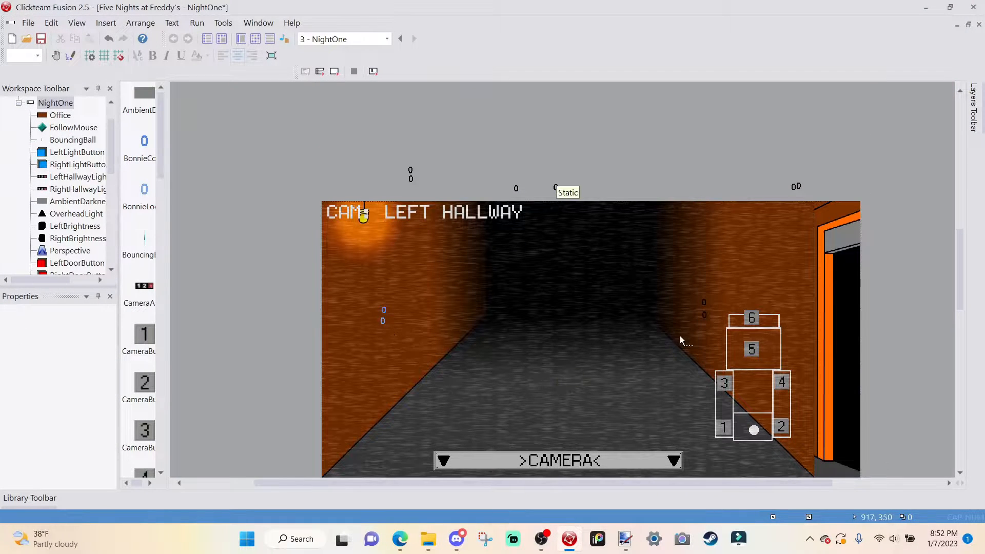
- Open ChicaCountdown's counter images and fill the digits 0 and 1 with yellow FFFF00
double_click(703, 304)
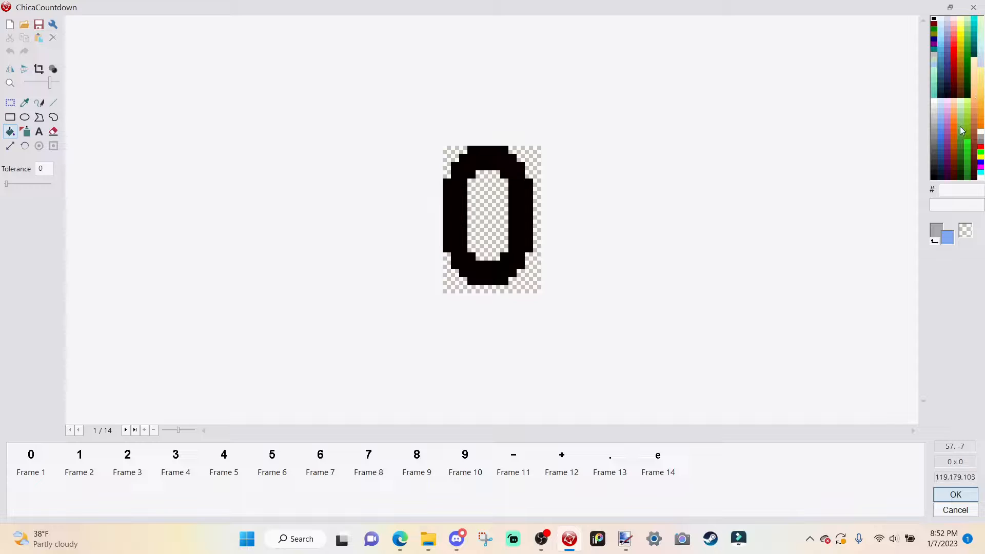
click(962, 35)
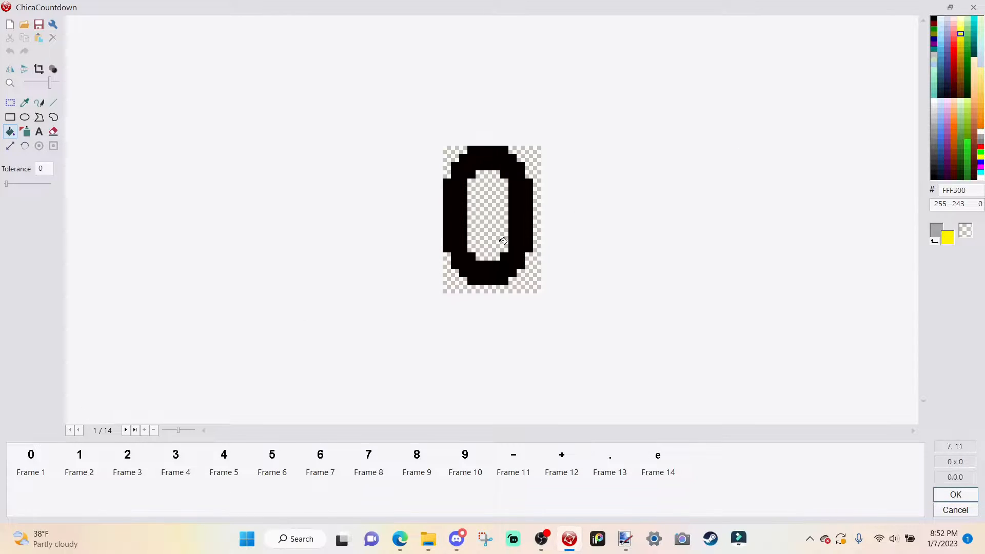
click(980, 158)
click(459, 272)
click(80, 468)
click(504, 231)
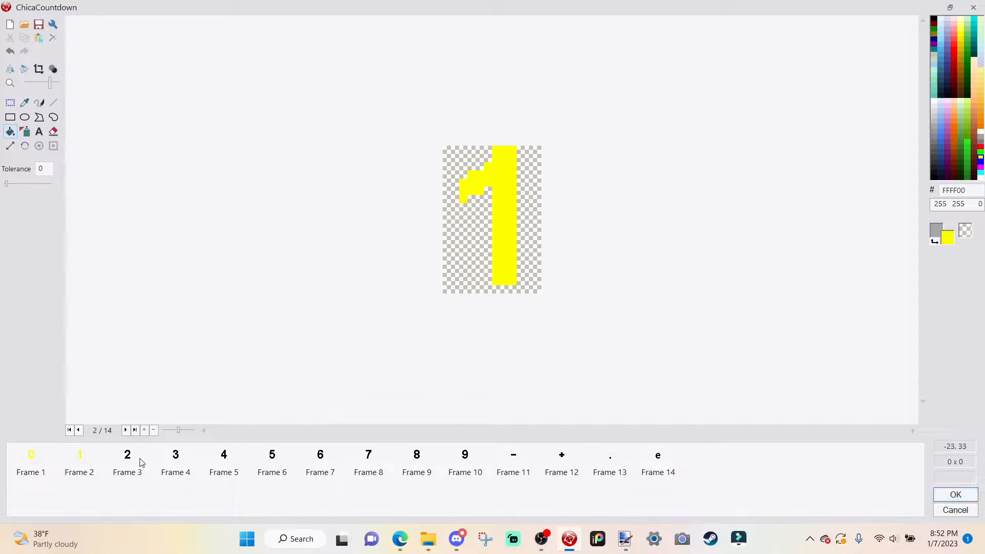
- Fill the digits 2 and 3 of ChicaCountdown with the same yellow
click(127, 471)
click(519, 262)
click(176, 471)
click(464, 277)
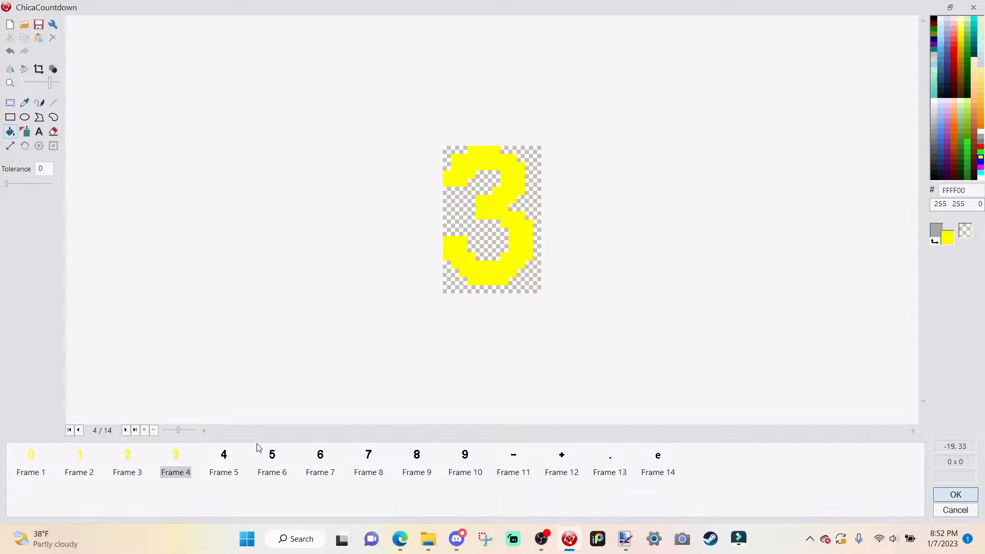
- Fill the digits 4, 5 and 6 of ChicaCountdown with the same yellow FFFF00
click(224, 470)
click(479, 282)
key(ctrl+z)
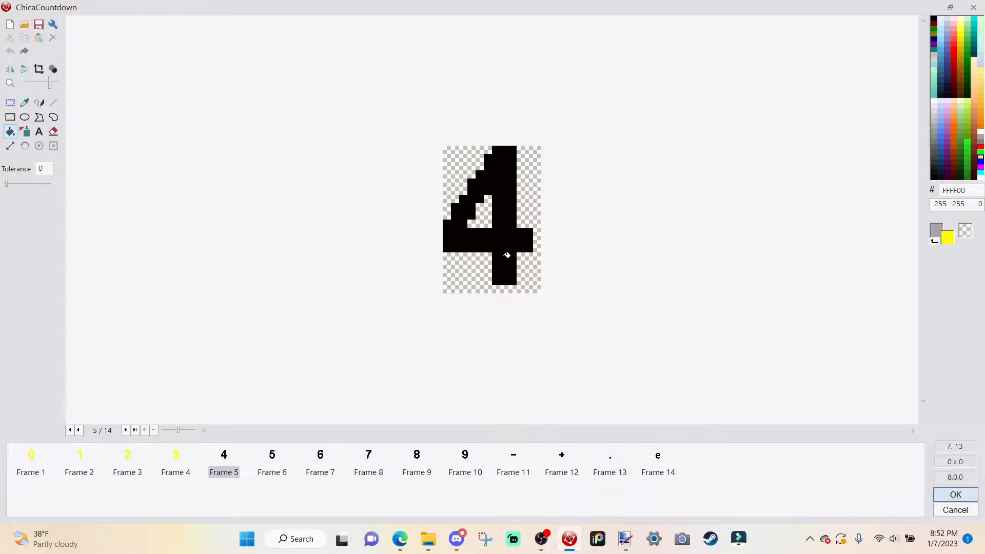
click(503, 264)
click(271, 470)
click(483, 267)
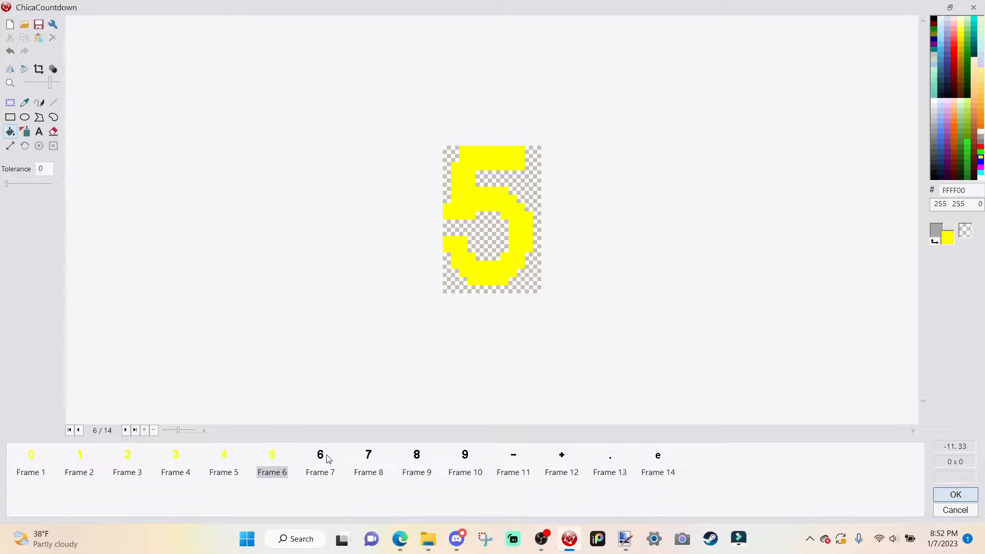
click(320, 471)
click(454, 230)
- Fill the digits 7, 8 and 9 of ChicaCountdown with the same yellow and accept the image edits
click(368, 471)
click(476, 281)
click(417, 472)
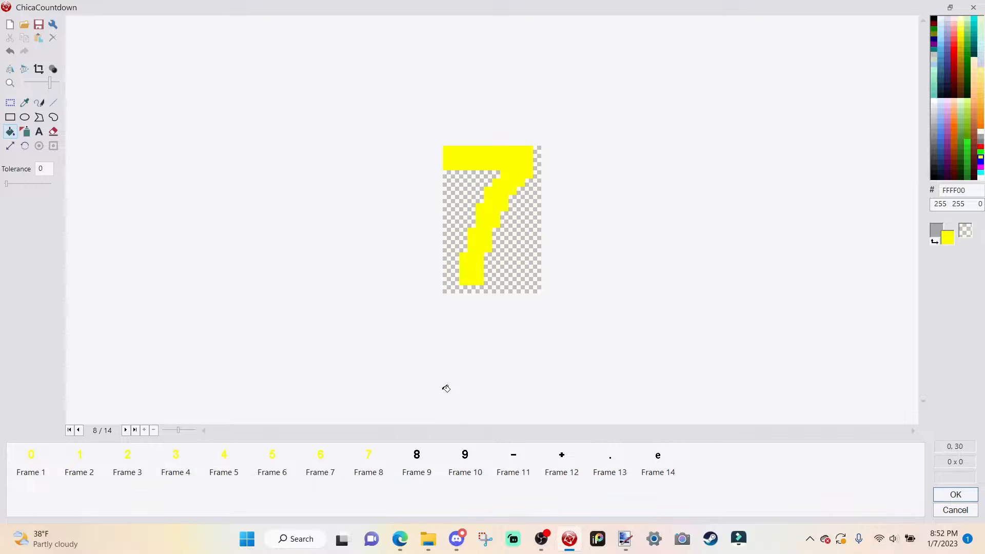
click(482, 281)
click(465, 472)
click(484, 277)
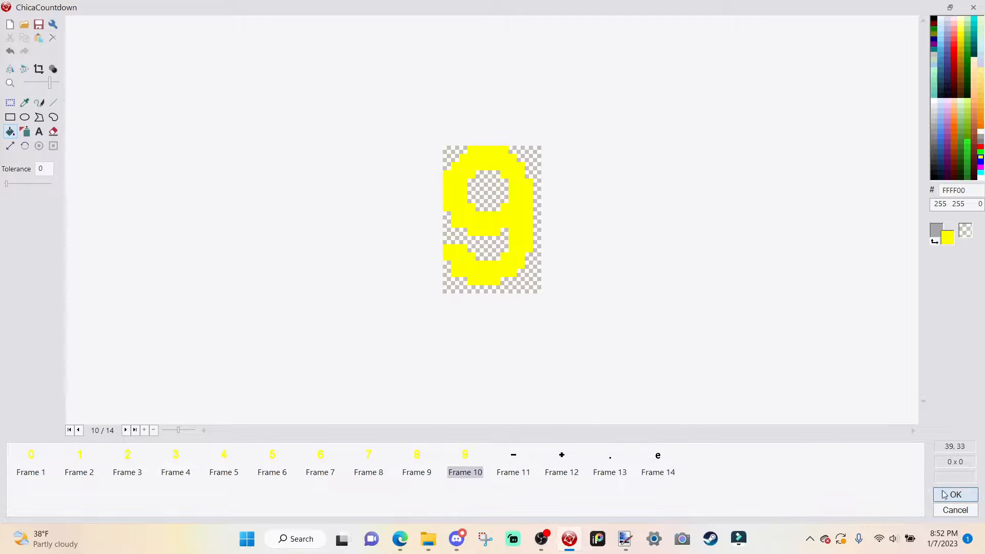
click(957, 494)
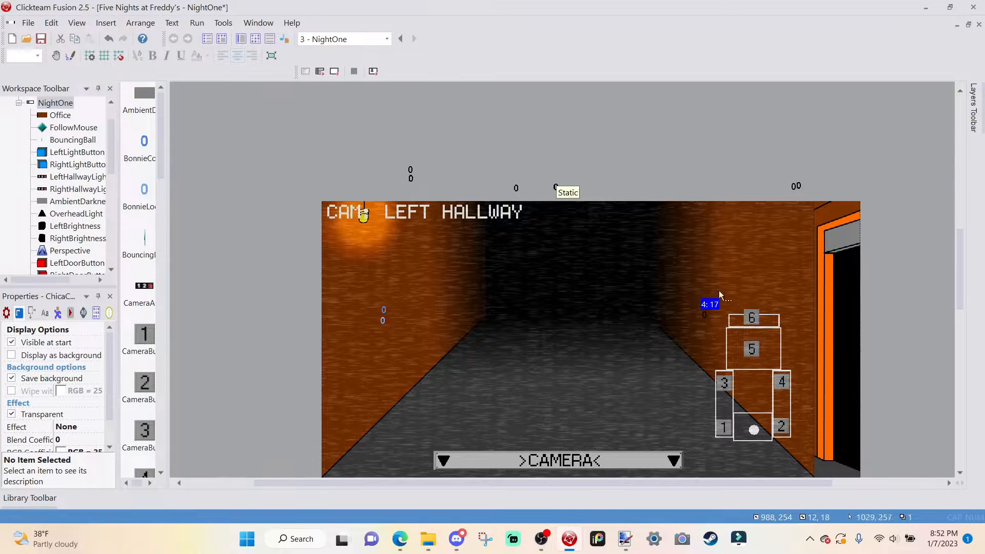
- Open ChicaLocation's counter images and fill the digits 0 and 1 with light yellow FFFF87
double_click(704, 316)
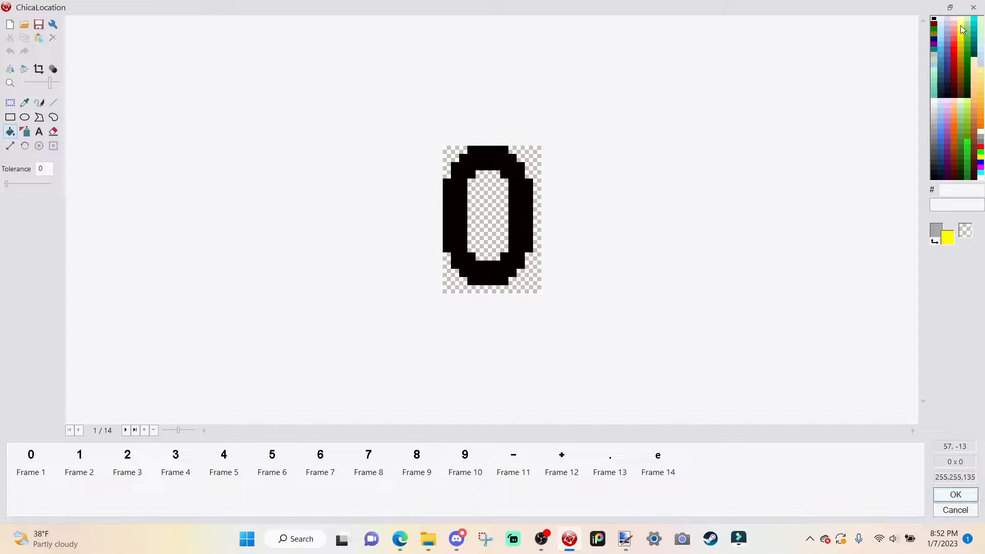
click(960, 24)
click(492, 277)
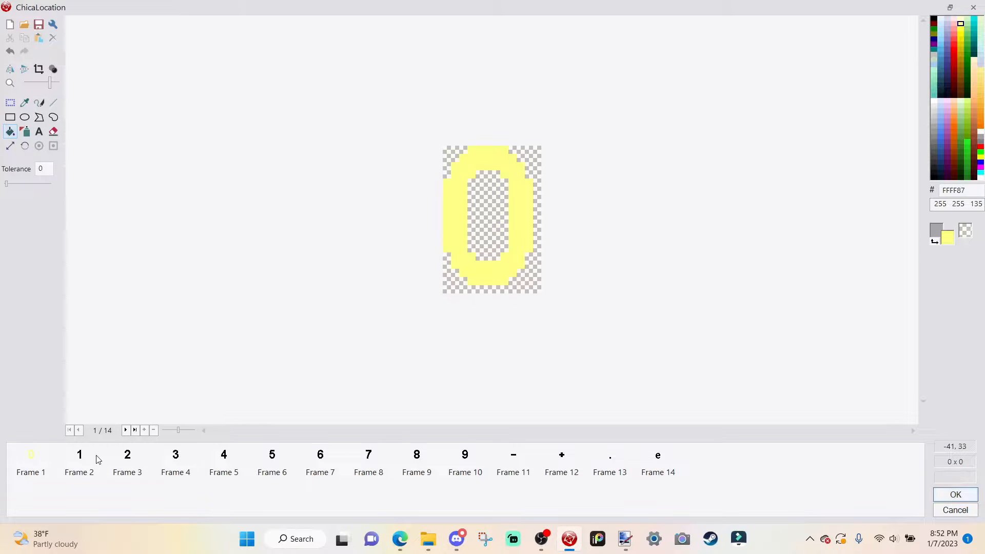
click(95, 451)
click(511, 231)
- Fill the digits 2, 3, 4 and 5 of ChicaLocation with the same light yellow
click(127, 468)
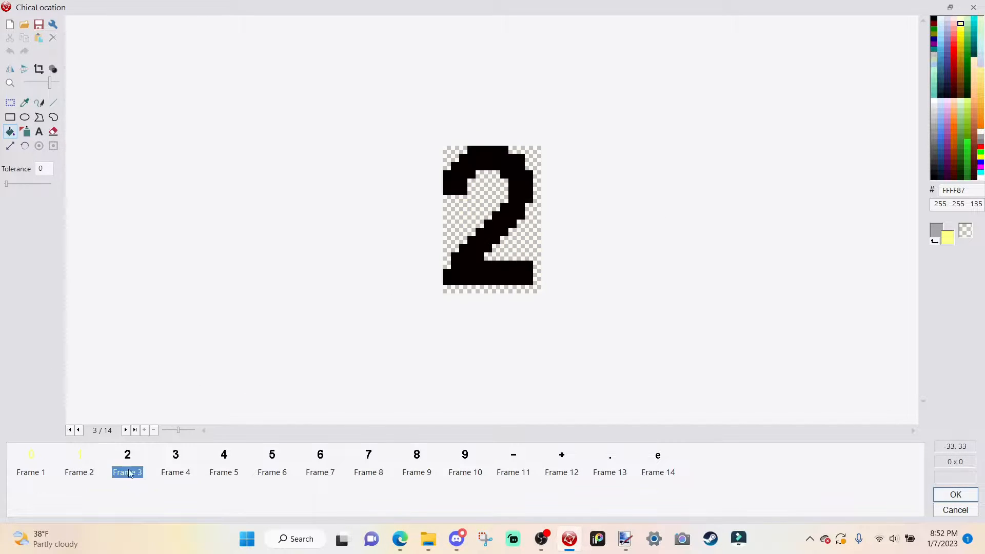
click(448, 279)
click(176, 464)
click(495, 283)
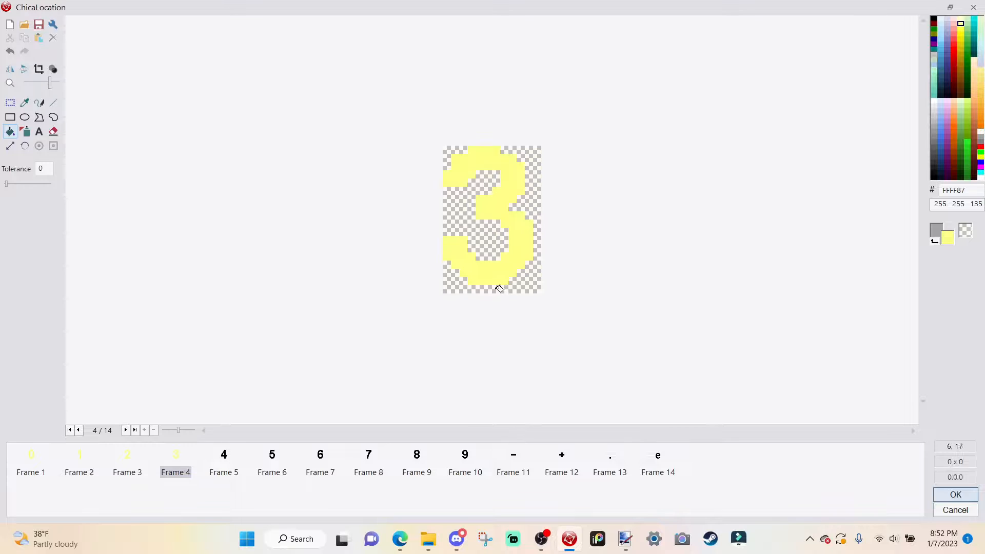
click(226, 461)
click(515, 245)
click(272, 464)
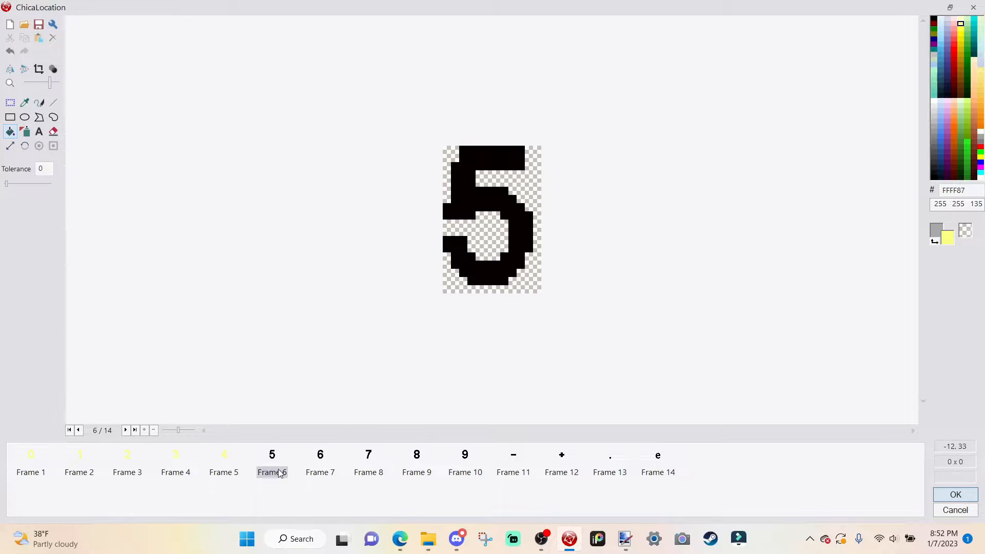
click(491, 269)
- Fill the digits 6, 7, 8 and 9 of ChicaLocation with the light yellow and accept the image edits
click(335, 455)
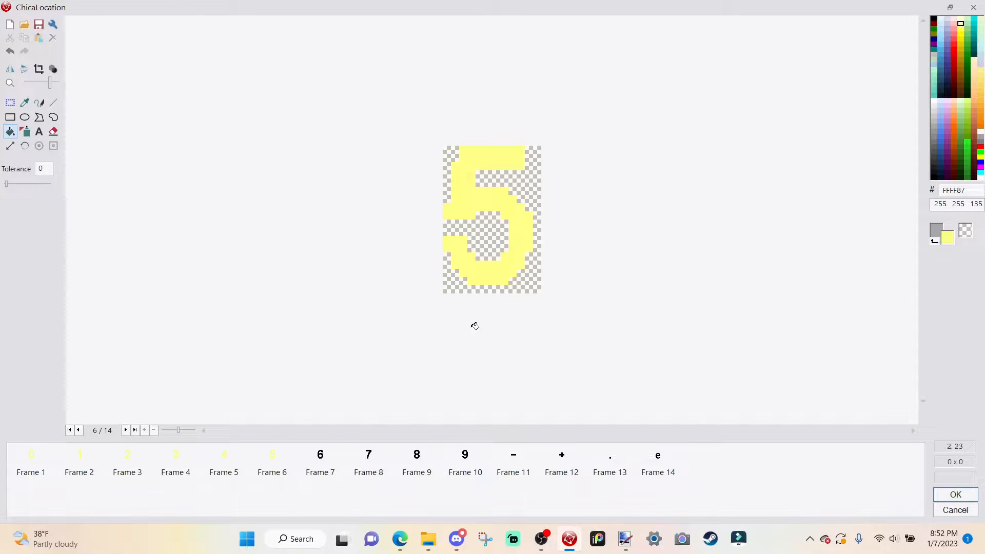
click(498, 271)
click(368, 469)
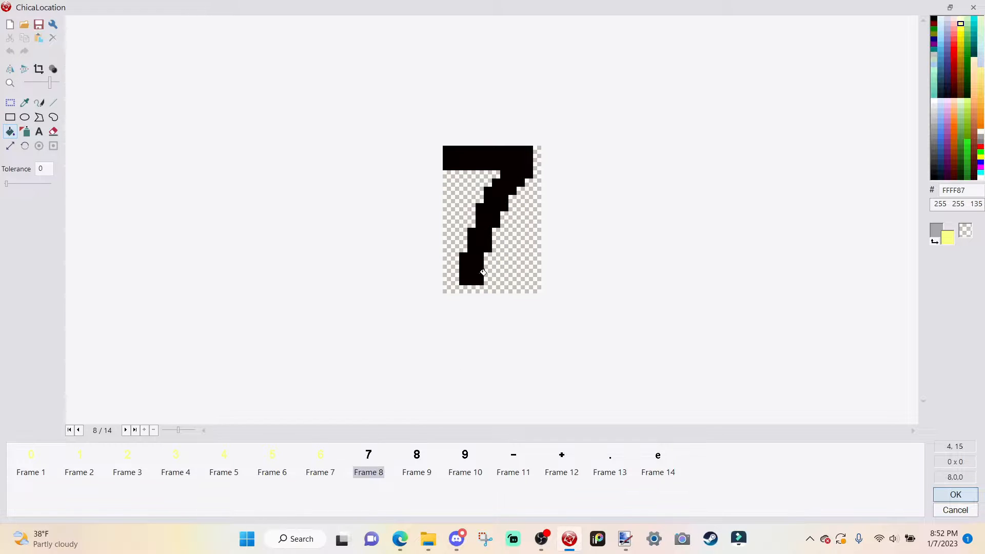
click(481, 269)
click(408, 470)
click(503, 277)
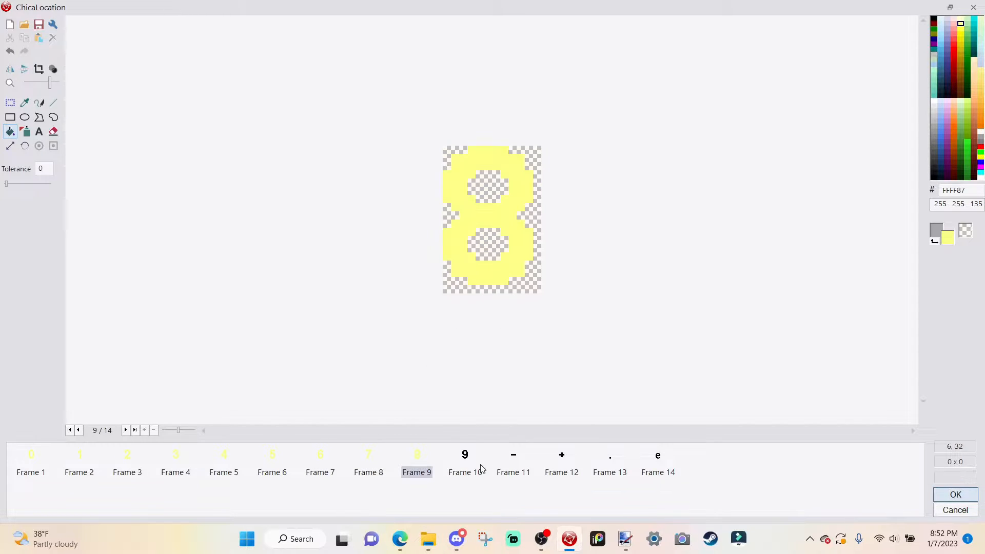
click(463, 469)
click(496, 265)
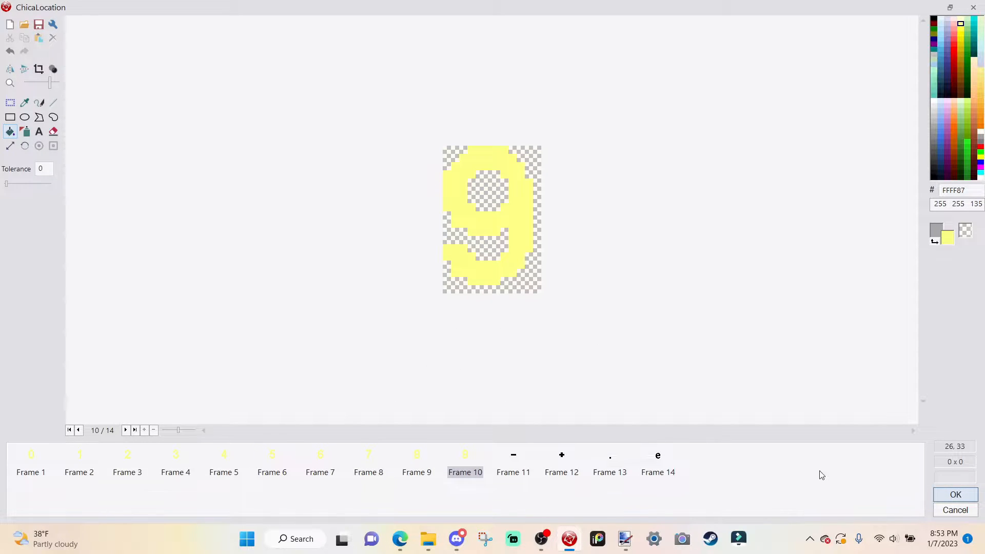
click(953, 495)
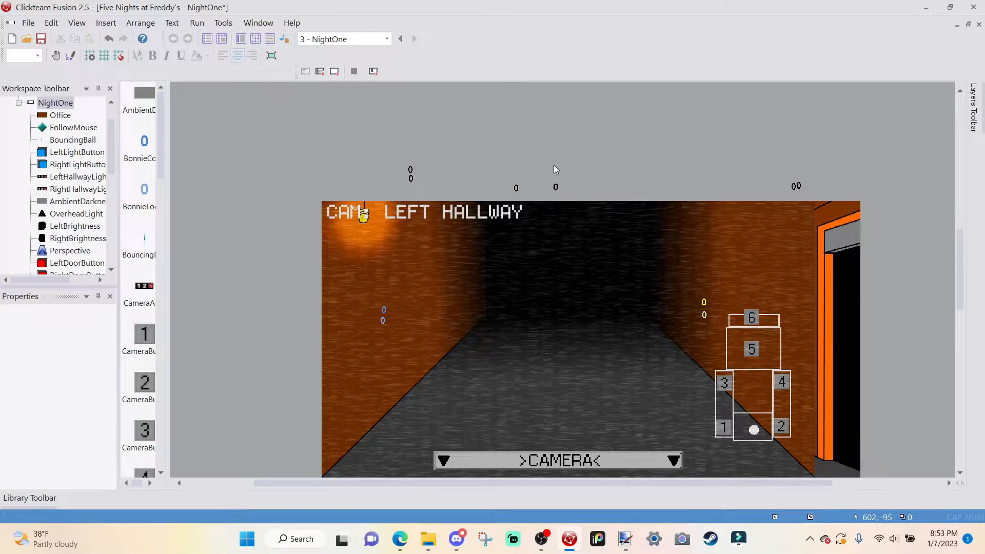
- Open NightOne's event editor and insert an event group titled "BonnieA.I." after the CameraView group
click(259, 39)
scroll(426, 308, down, 2)
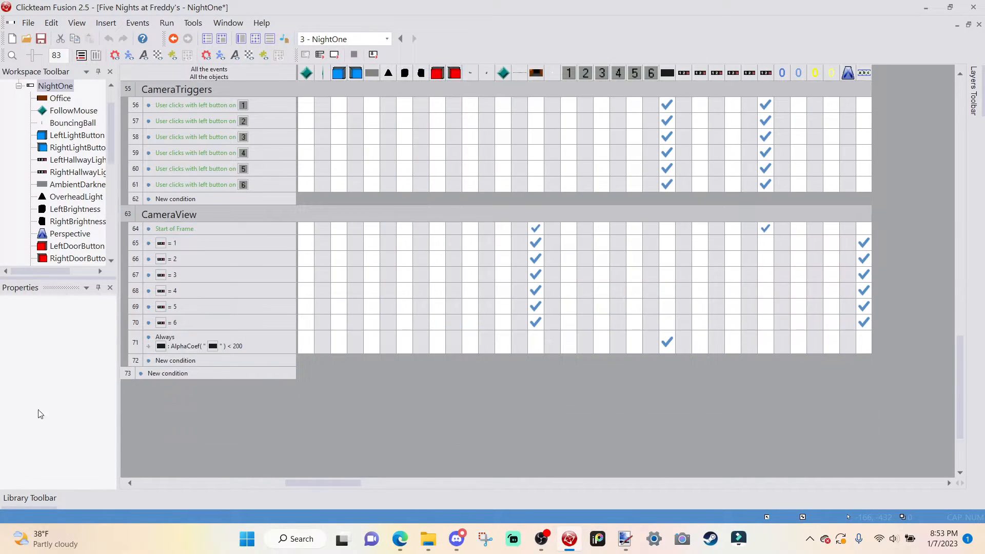
right_click(131, 374)
mouse_move(218, 414)
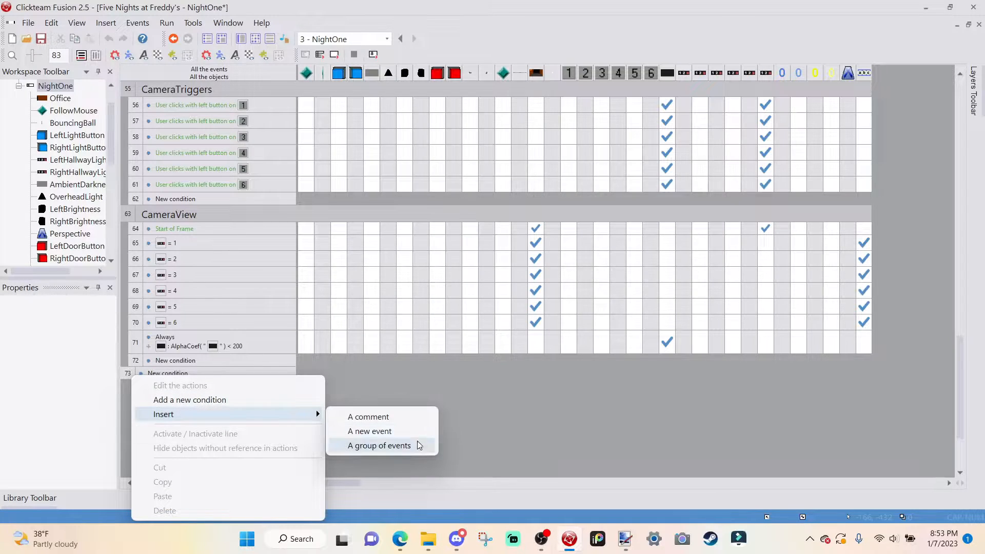
click(417, 451)
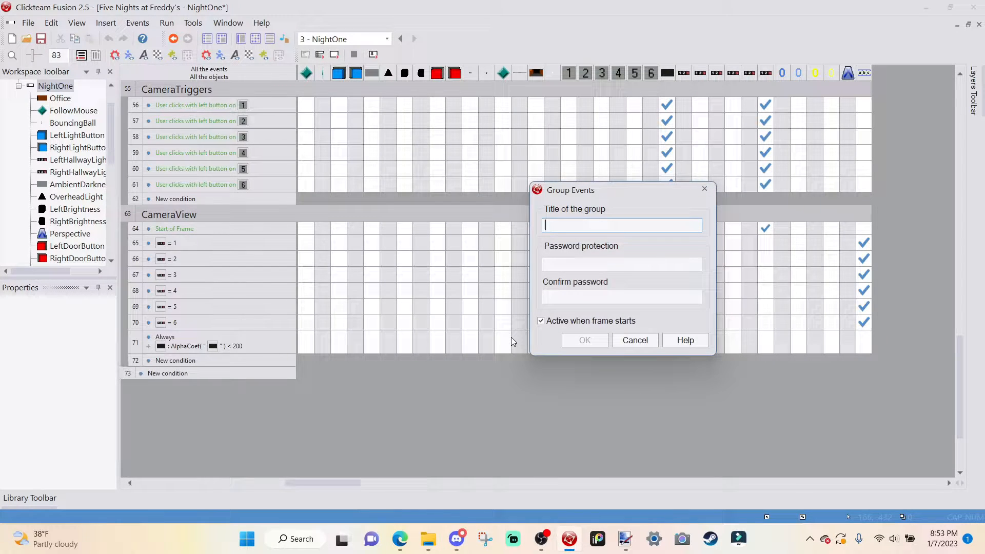
text(Bonnie)
text(A.I.)
key(Return)
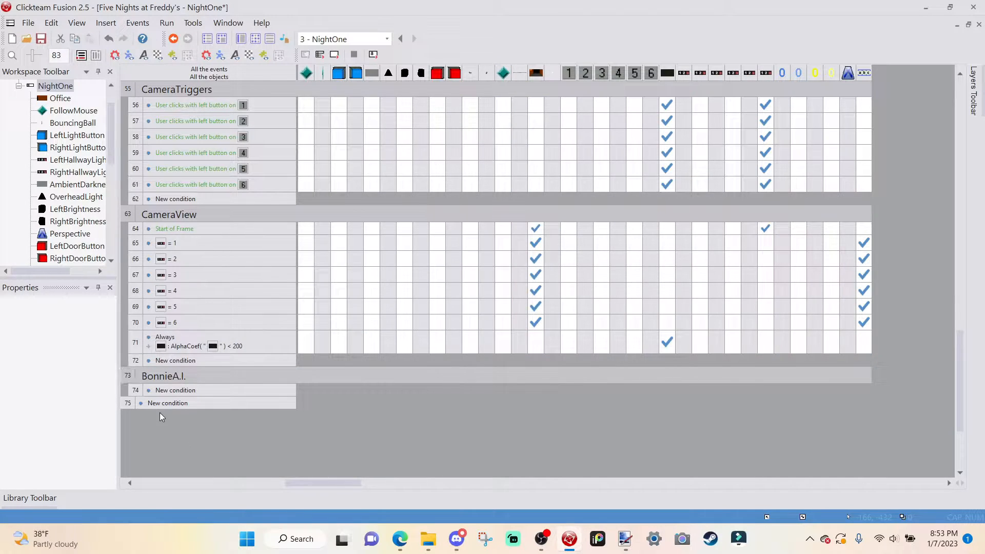
- Add a Start of Frame condition inside the BonnieA.I. group
double_click(179, 390)
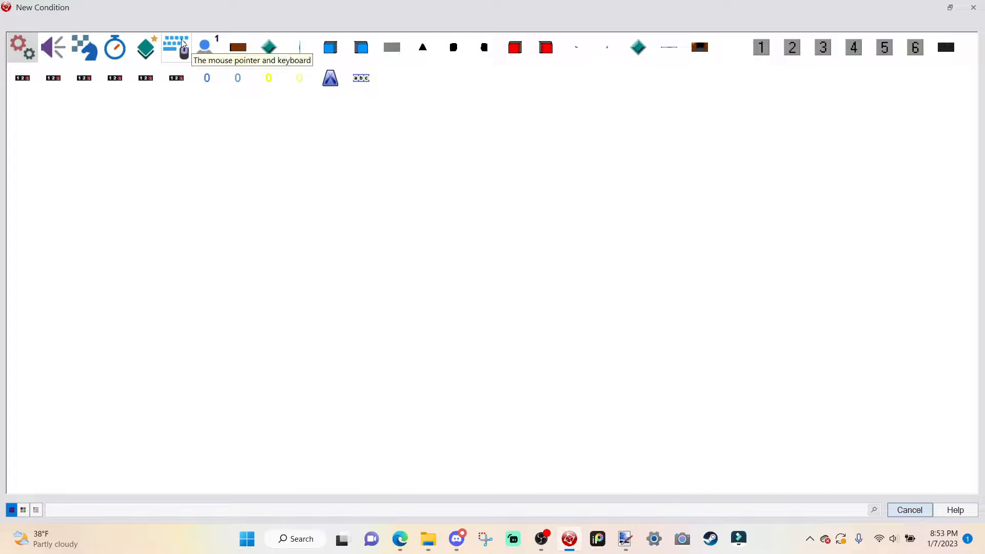
click(86, 47)
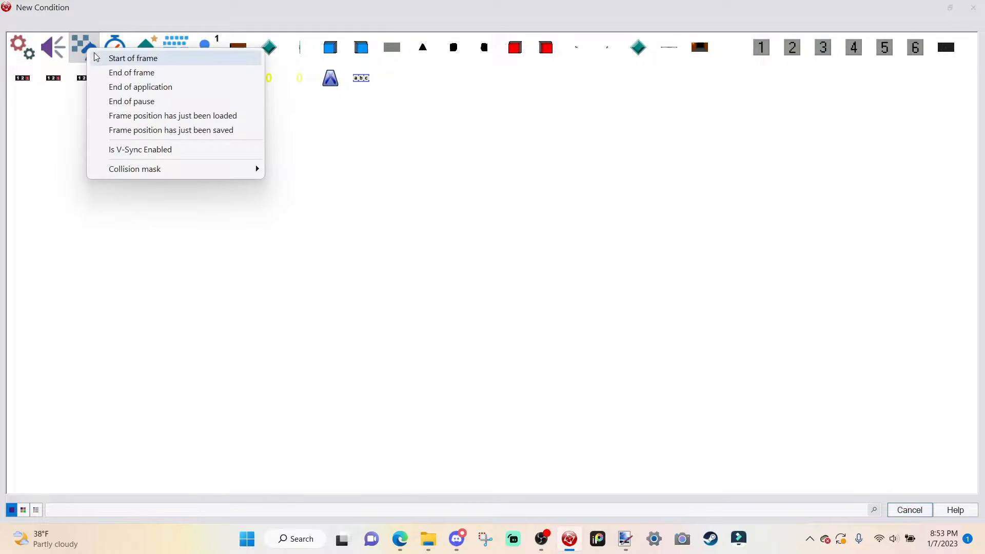
click(100, 57)
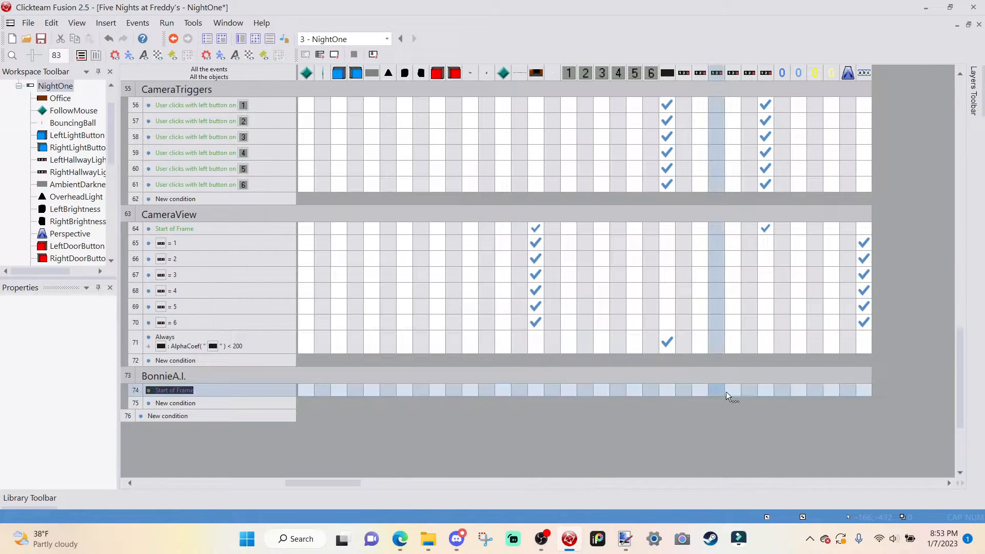
- Set the BonnieCountdown counter to 100 in the BonnieA.I. Start of Frame event and copy the action to ChicaCountdown
click(778, 394)
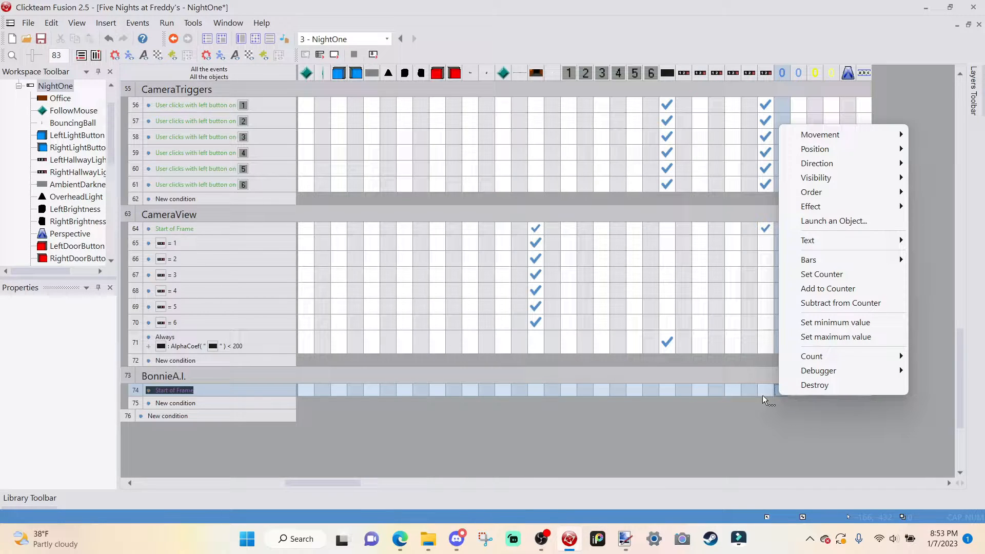
click(815, 275)
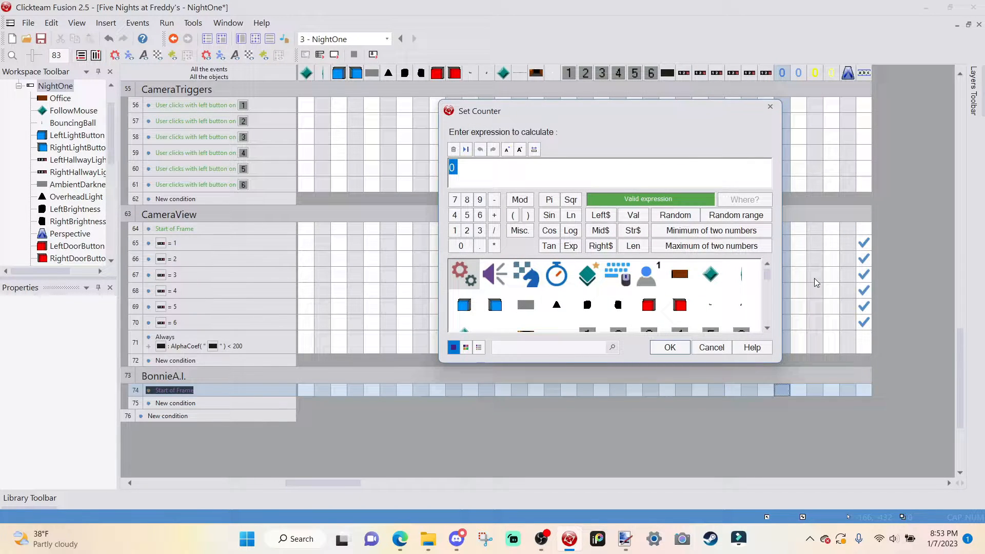
text(100)
key(Return)
mouse_move(780, 392)
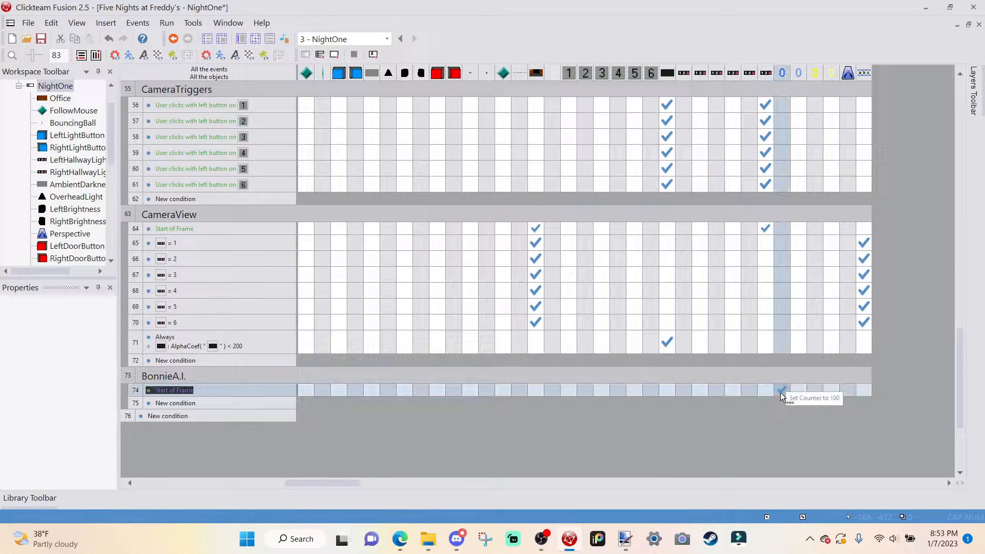
drag(826, 390, 814, 390)
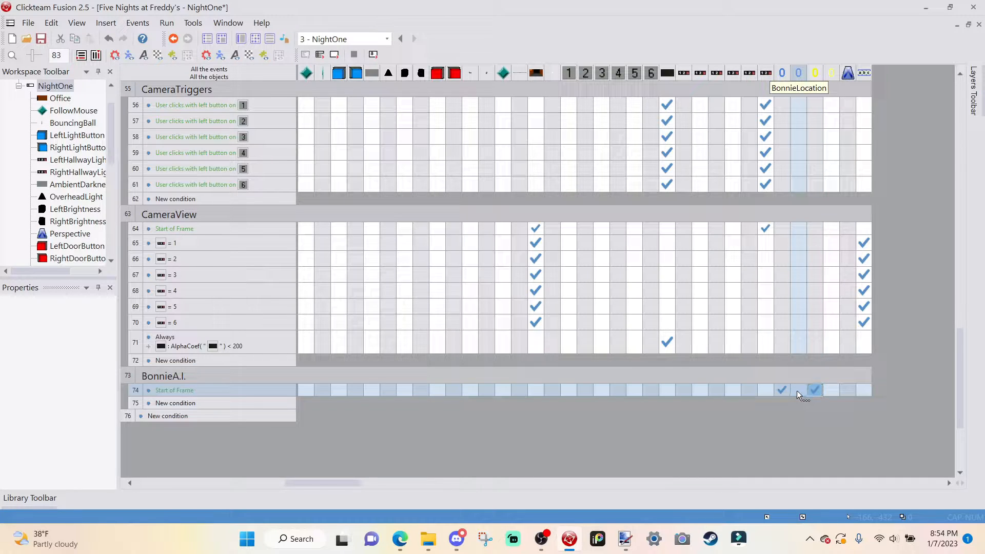
- Set the BonnieLocation counter to 0 in the same Start of Frame event and copy the action to ChicaLocation
right_click(798, 391)
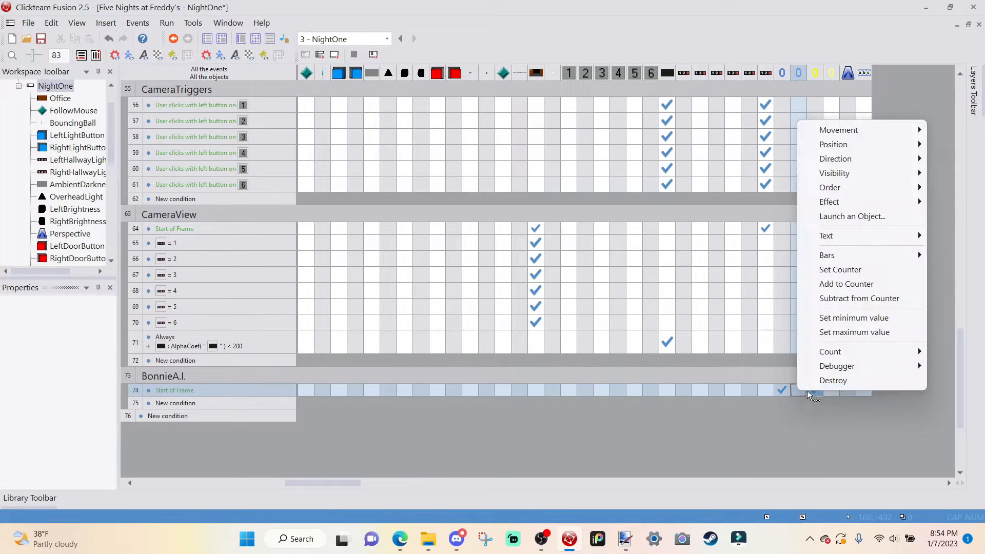
click(851, 269)
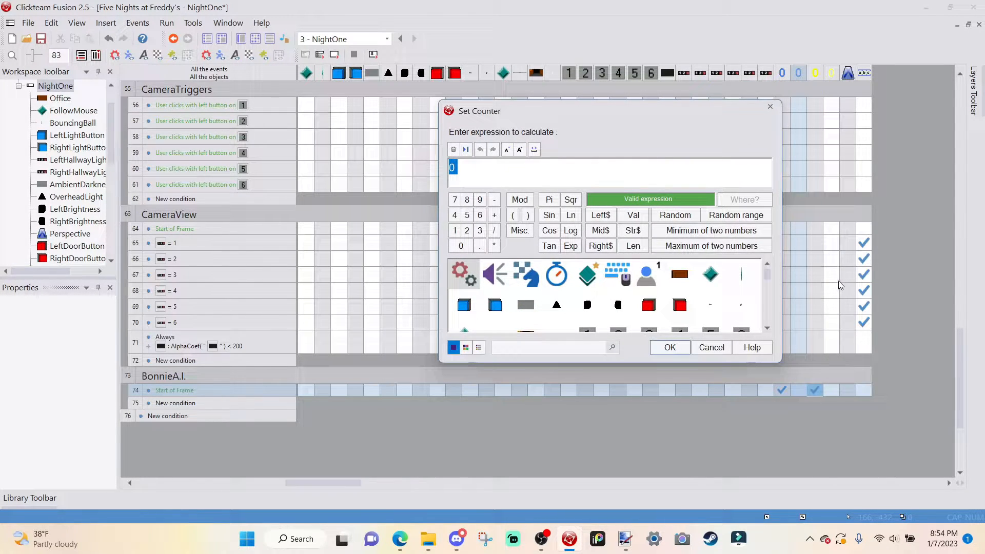
key(Return)
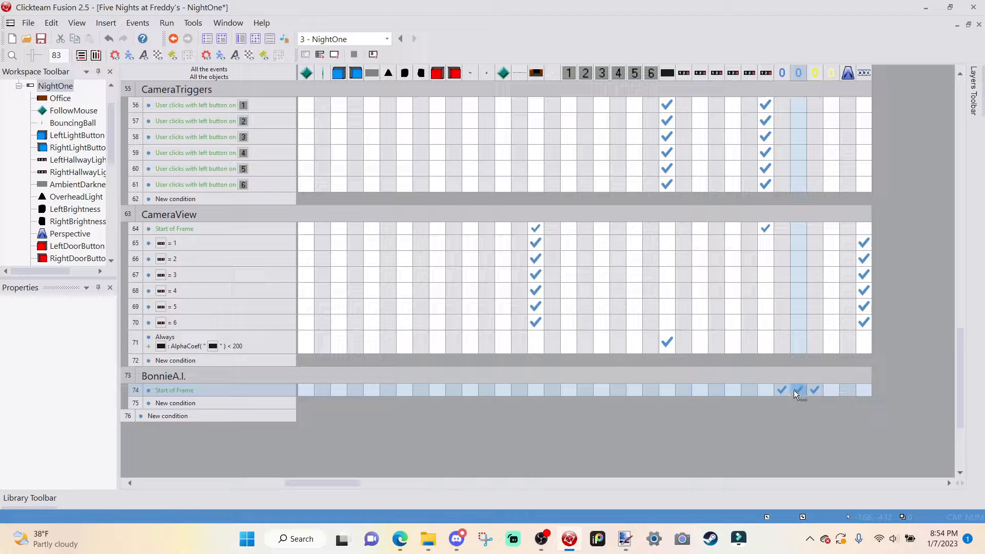
drag(836, 390, 833, 389)
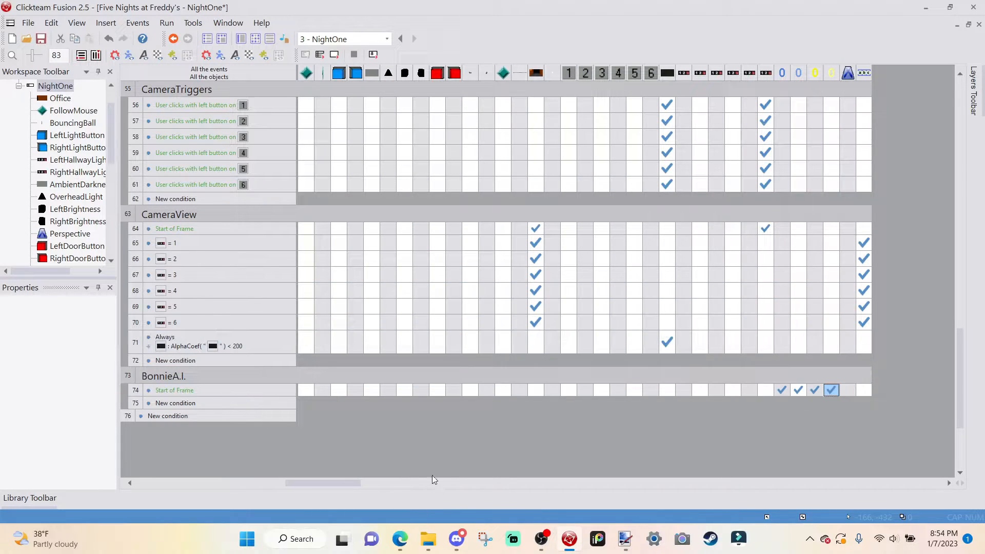
- Add an Every timer condition to the BonnieA.I. group, using the calculated interval RRandom(100, 200)
click(189, 403)
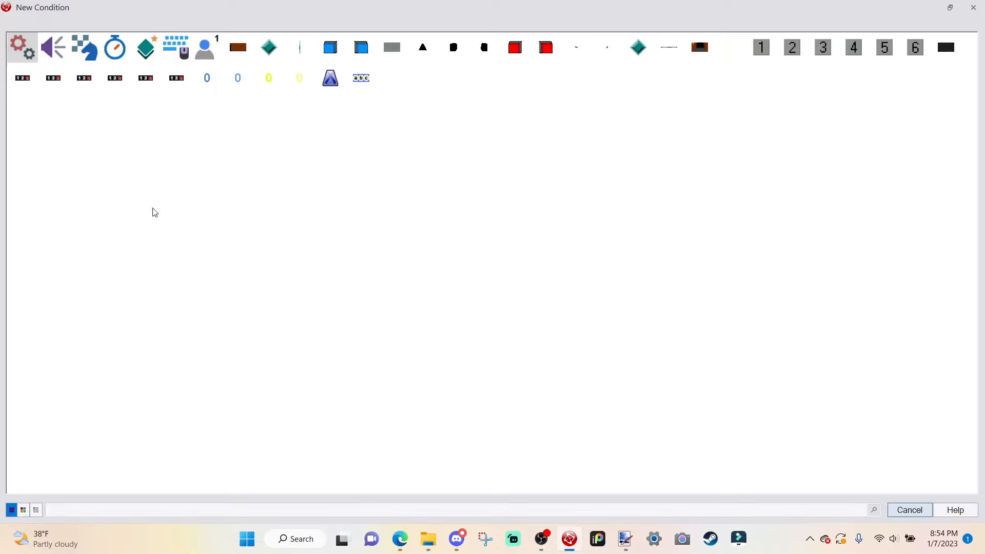
click(110, 54)
click(149, 62)
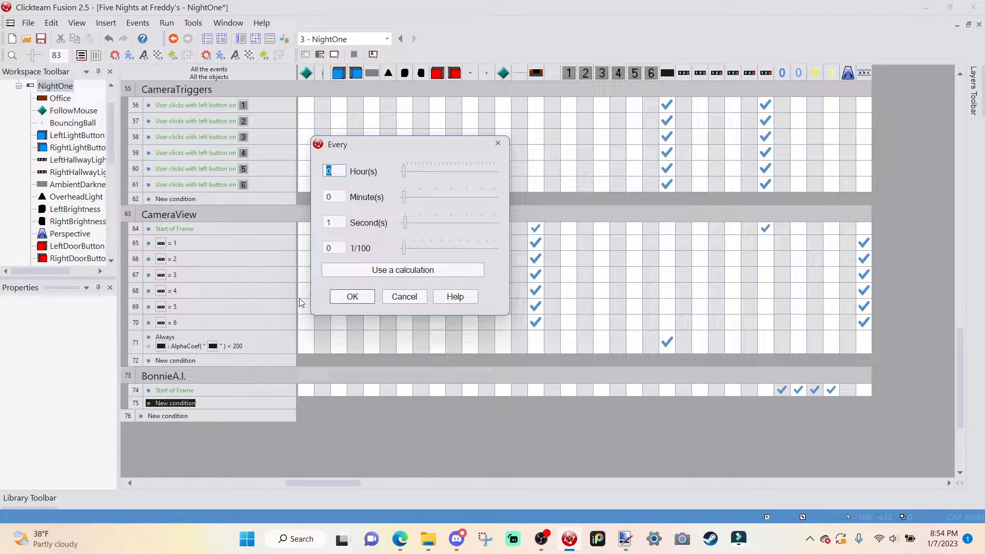
click(344, 269)
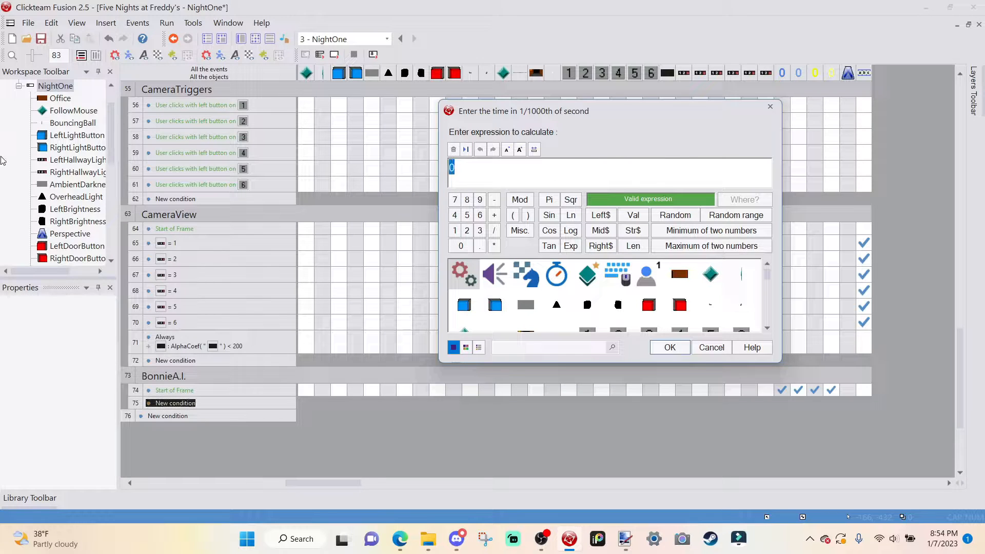
click(717, 214)
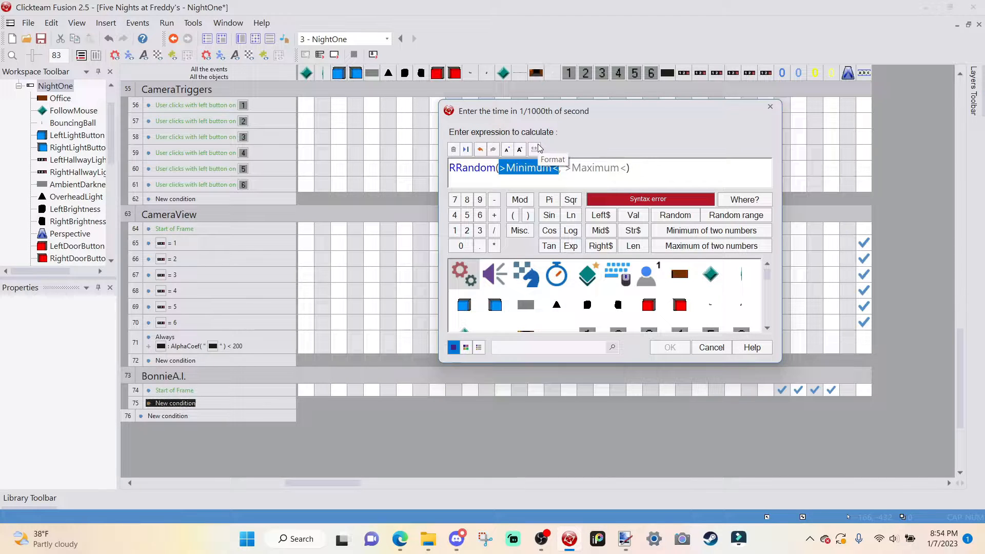
text(100)
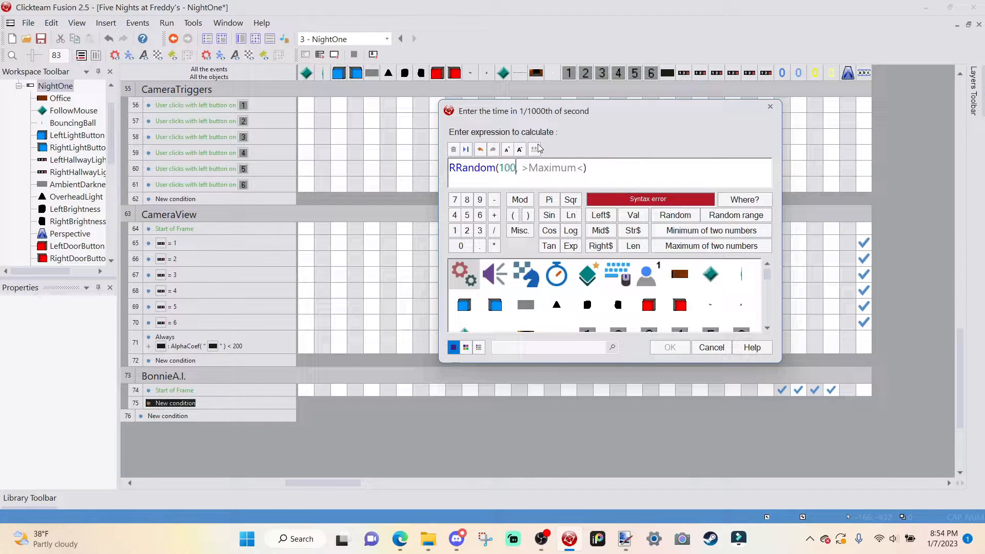
drag(522, 169, 584, 182)
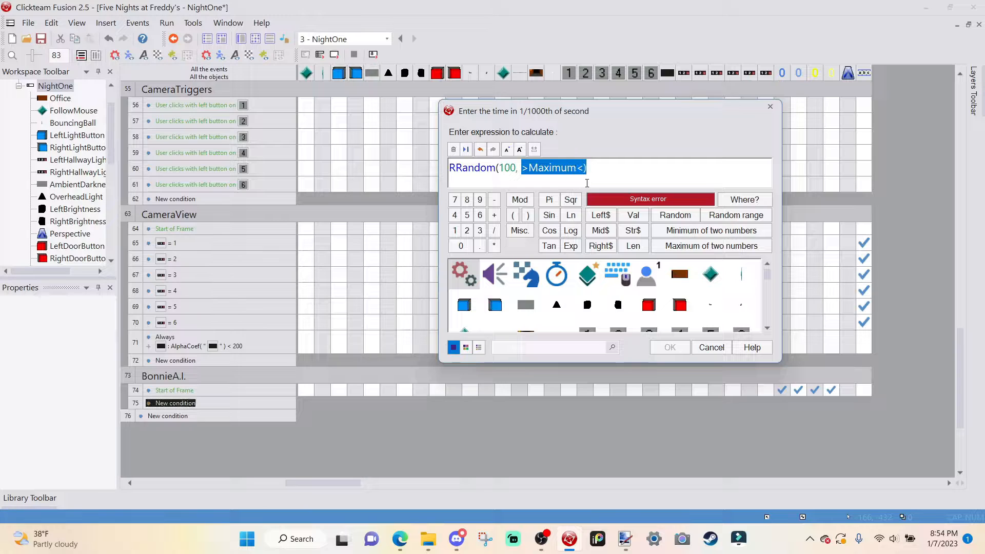
text(200)
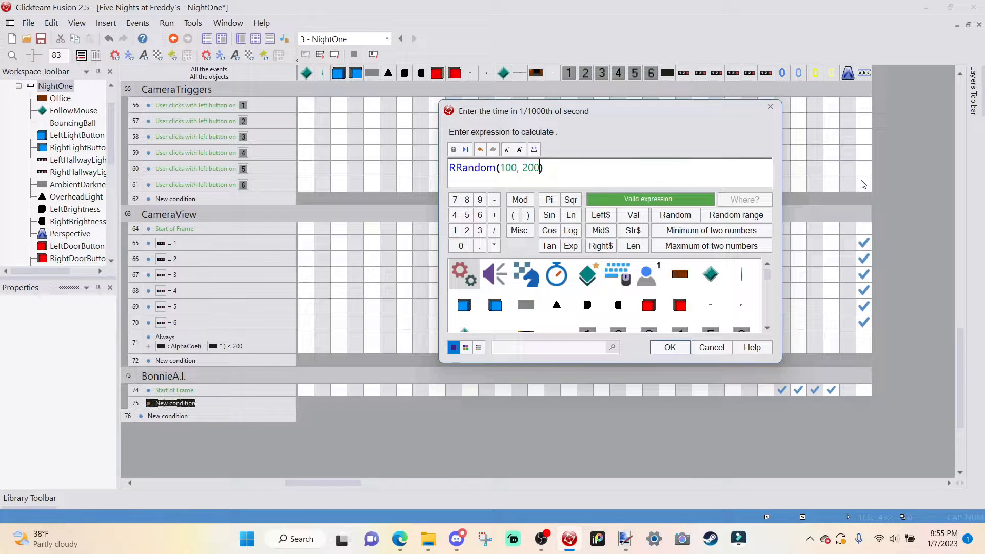
click(671, 348)
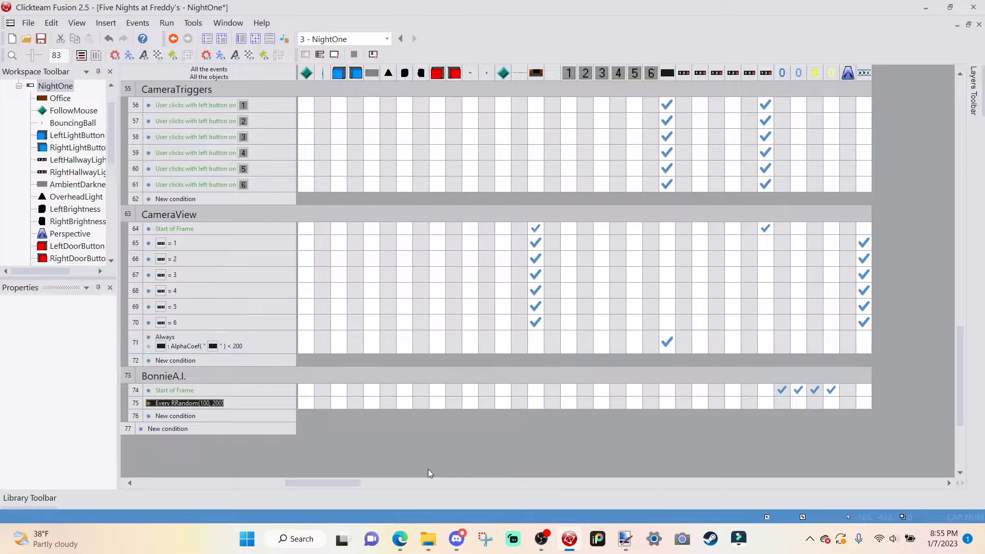
- Subtract 1 from the BonnieCountdown counter in the Every RRandom event
click(788, 402)
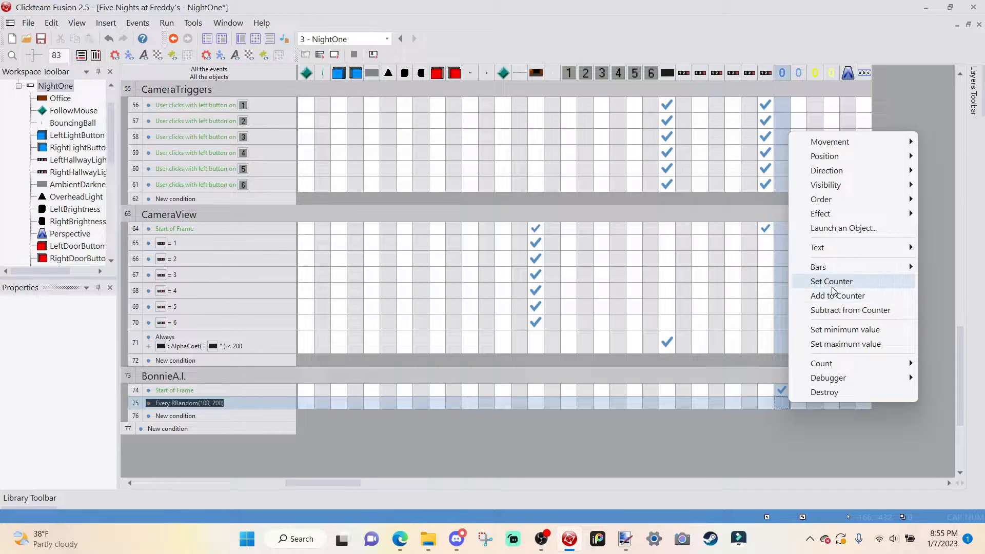
click(839, 309)
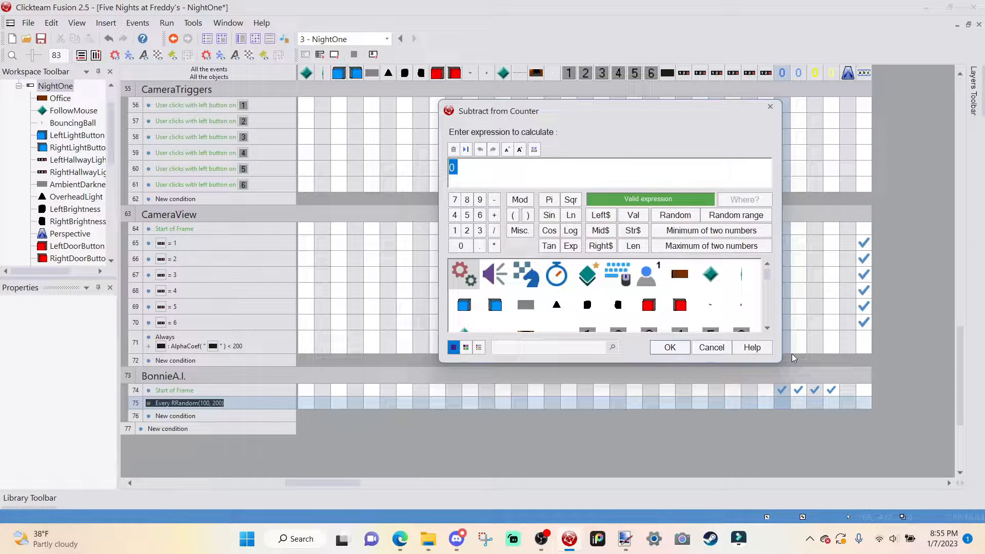
text(1)
key(Return)
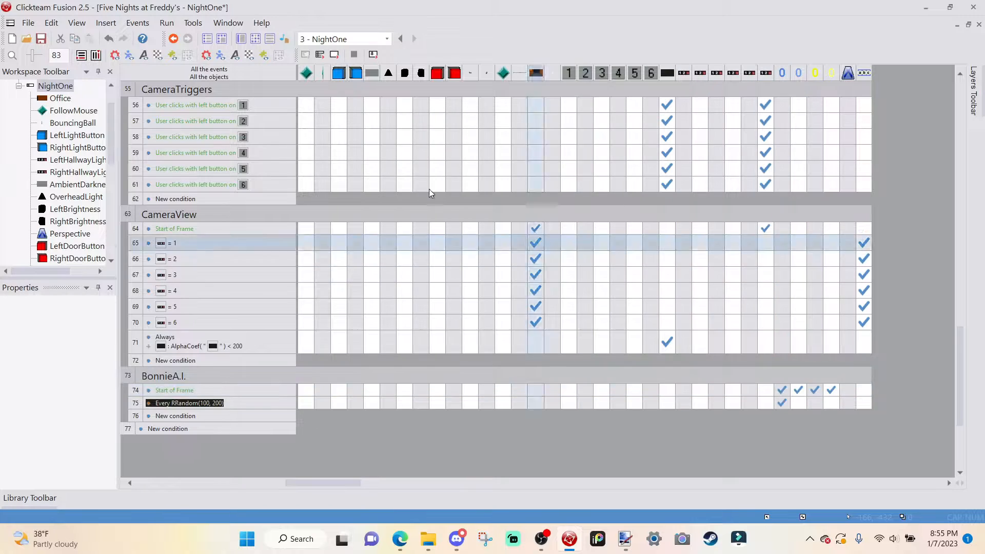
- Return to the NightOne frame and test-run it to check how fast the Bonnie countdown drops, then close the game
click(239, 40)
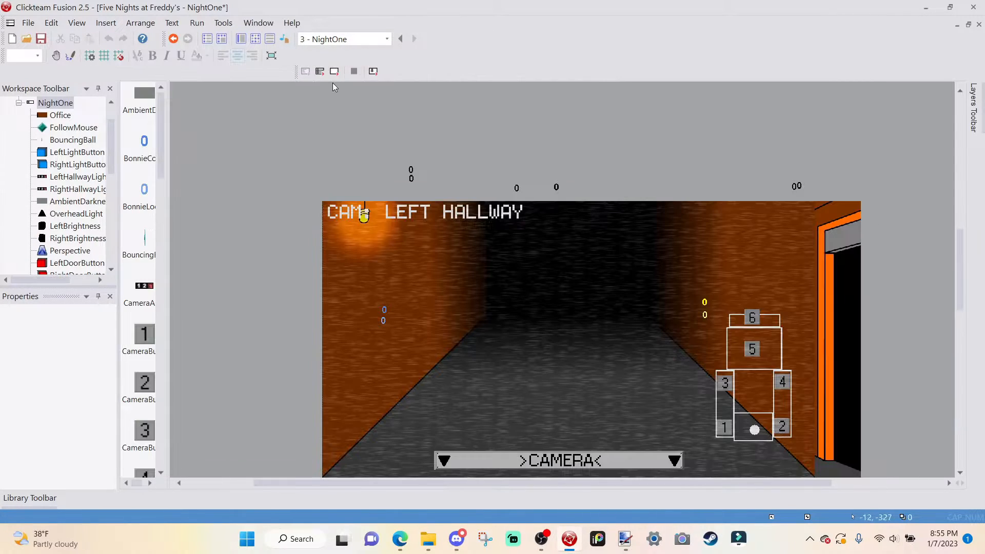
click(383, 312)
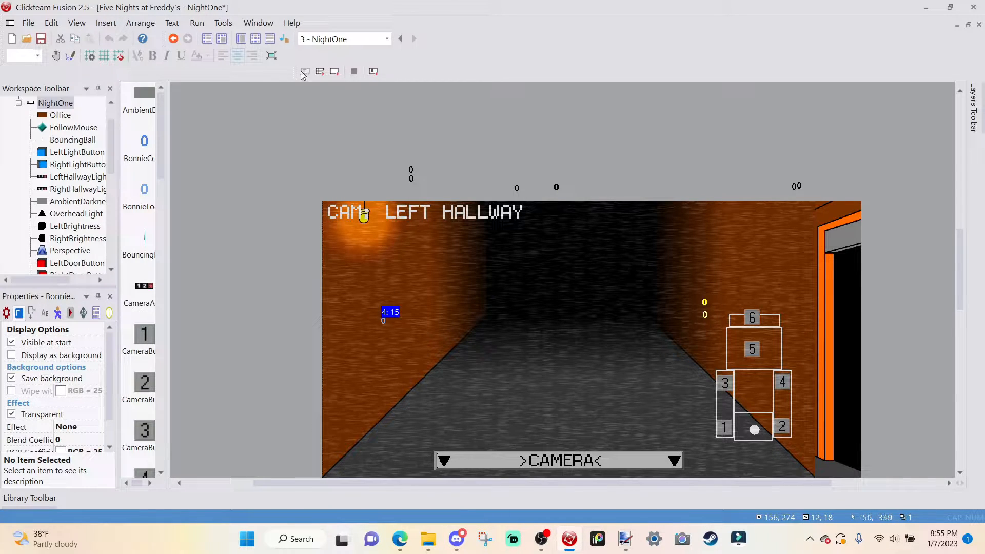
click(327, 73)
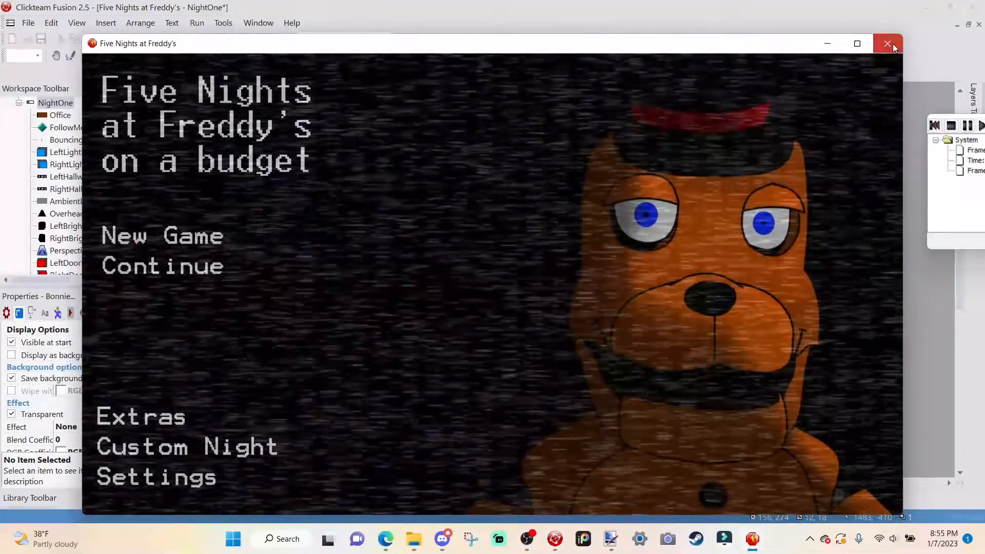
click(892, 44)
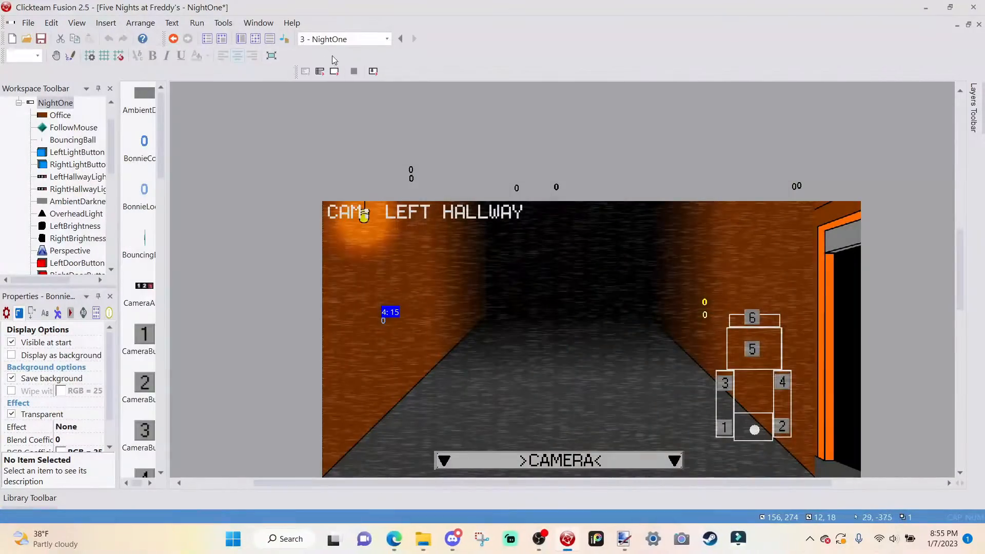
click(336, 70)
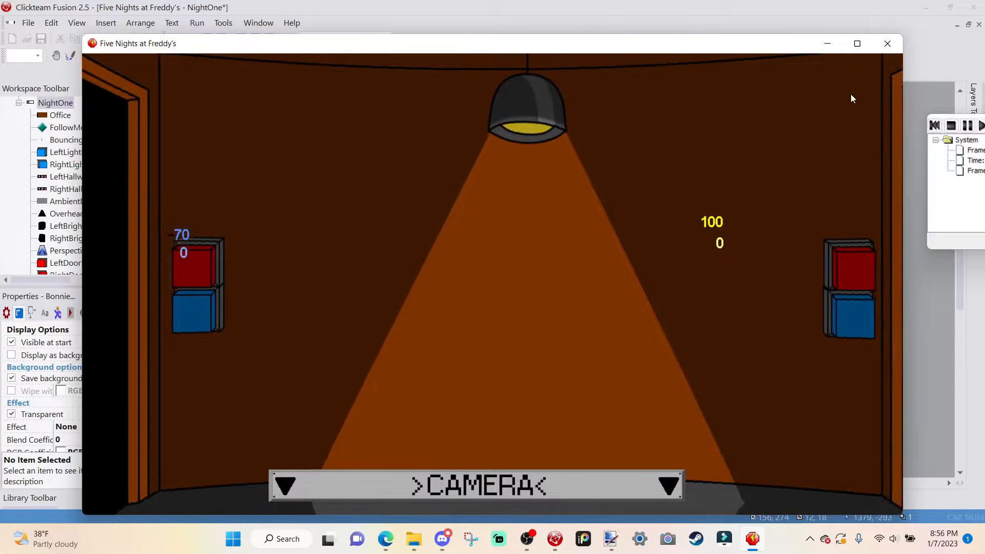
click(898, 37)
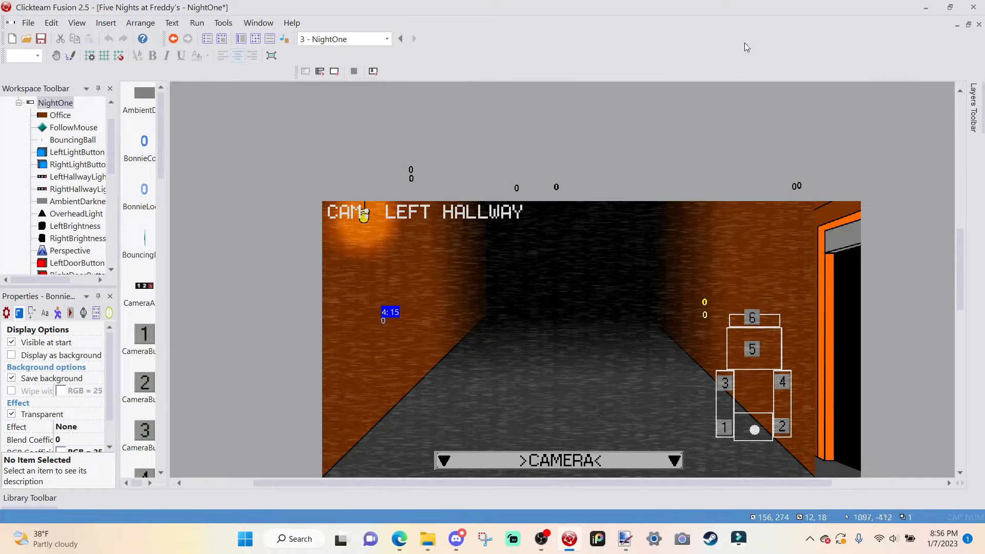
- Change the BonnieA.I. timer condition's interval expression to RRandom(200, 400) in the event editor
click(255, 39)
scroll(516, 385, down, 2)
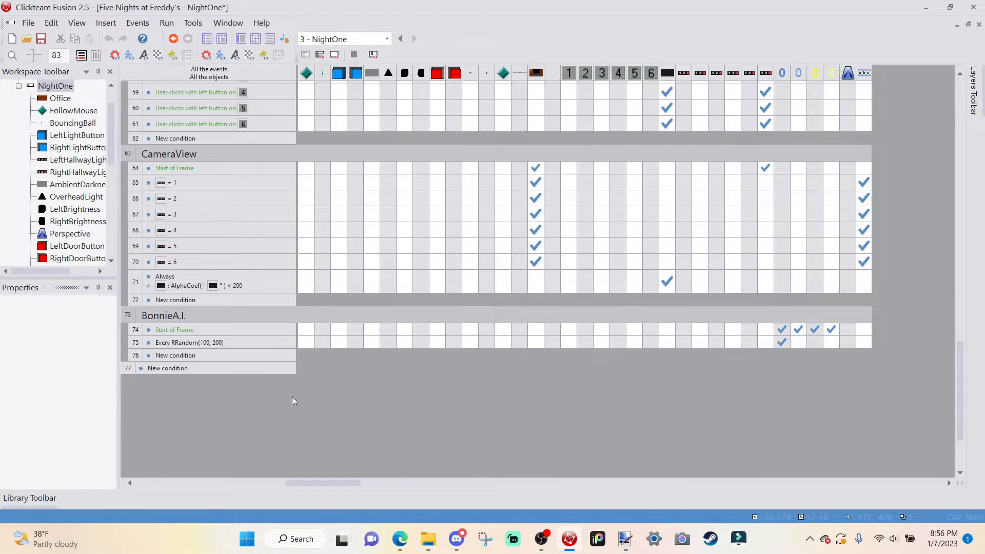
double_click(207, 342)
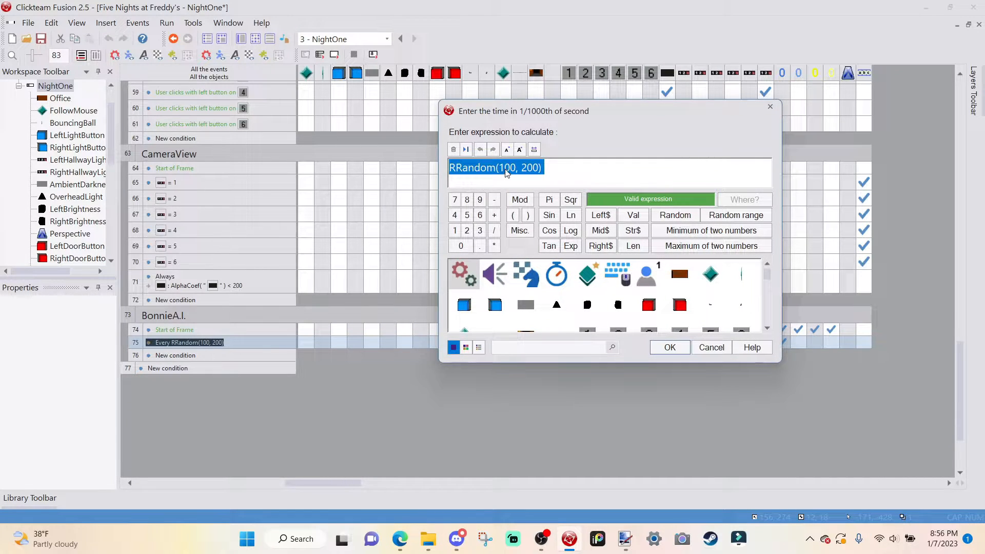
drag(516, 168, 501, 168)
text(200)
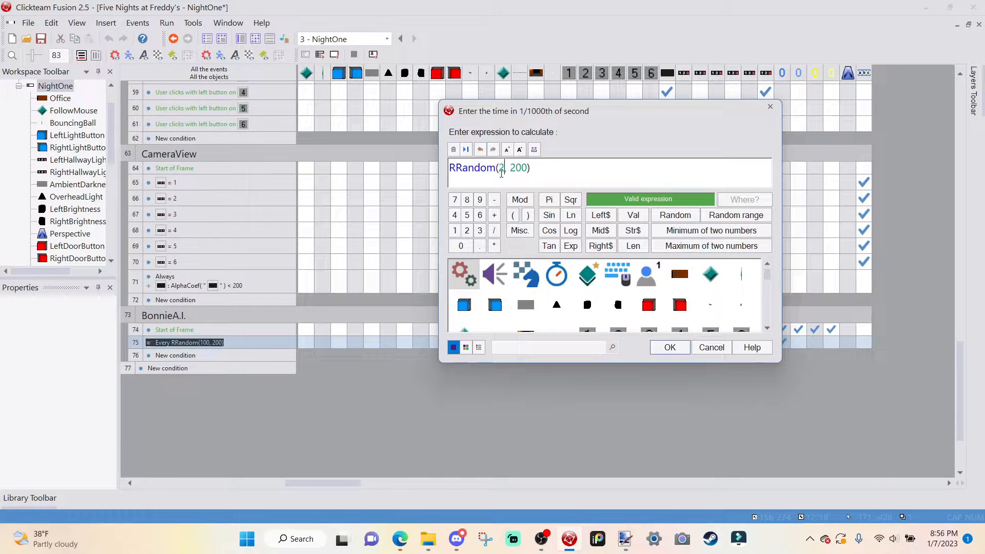
double_click(529, 168)
text(400)
click(666, 348)
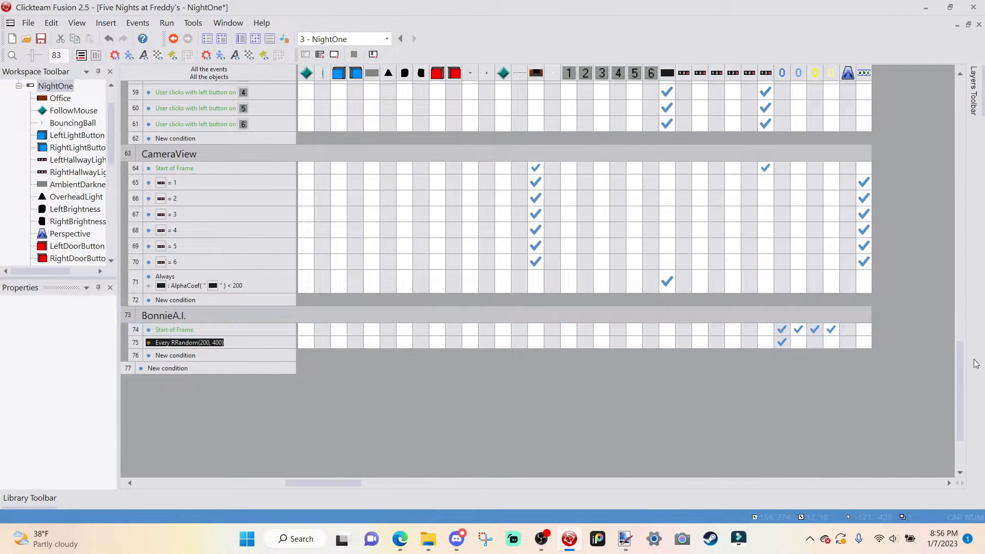
- Add a BonnieA.I. condition comparing the BonnieCountdown counter as lower or equal to 0
click(191, 356)
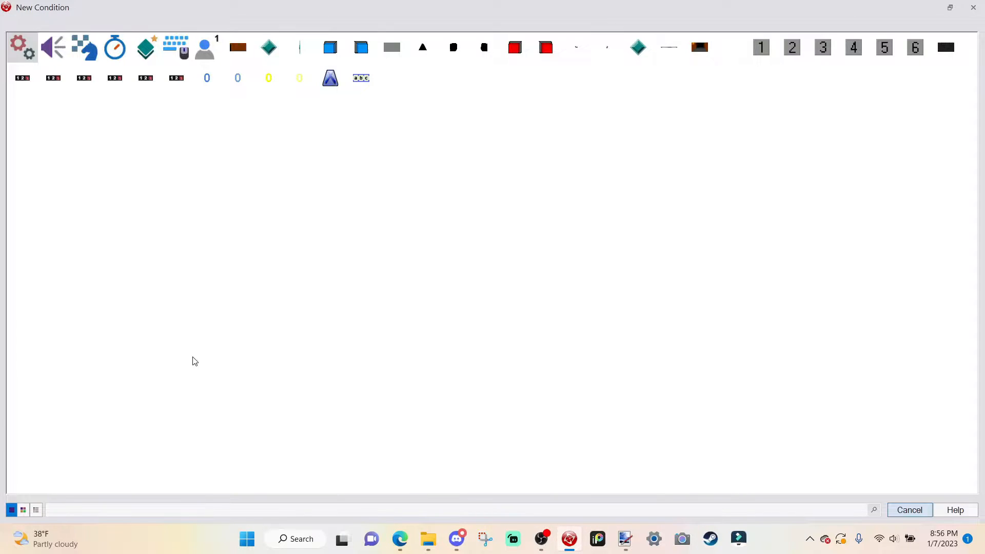
click(206, 77)
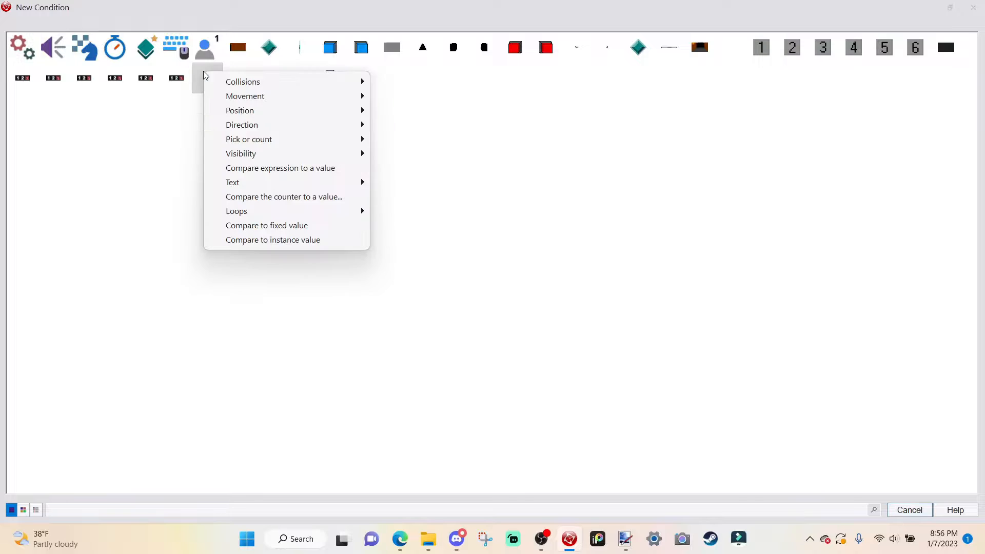
click(271, 197)
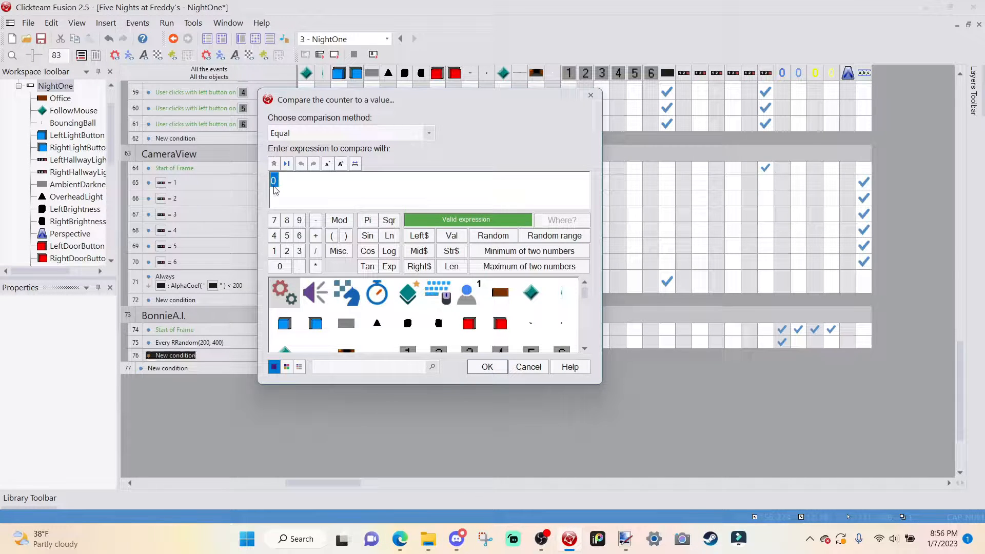
click(340, 137)
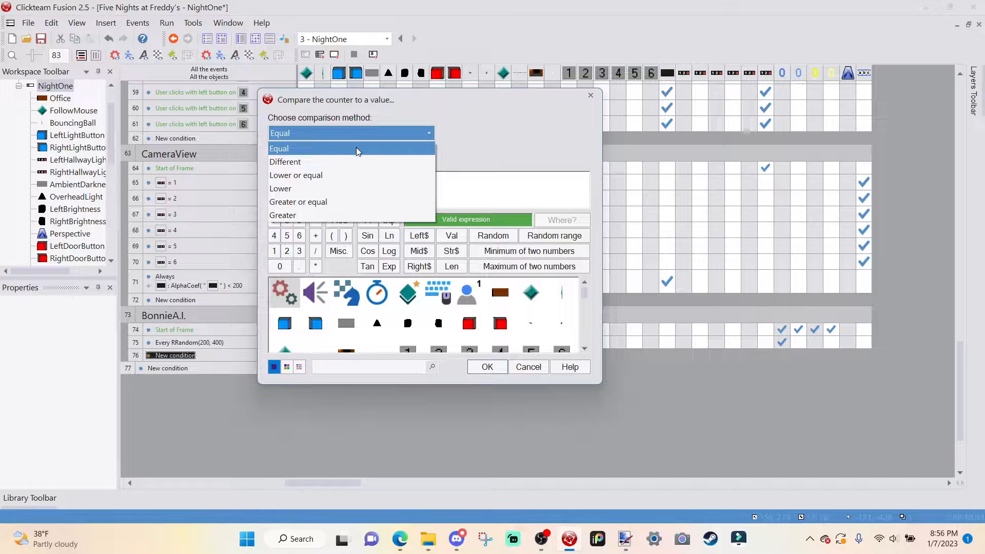
click(323, 175)
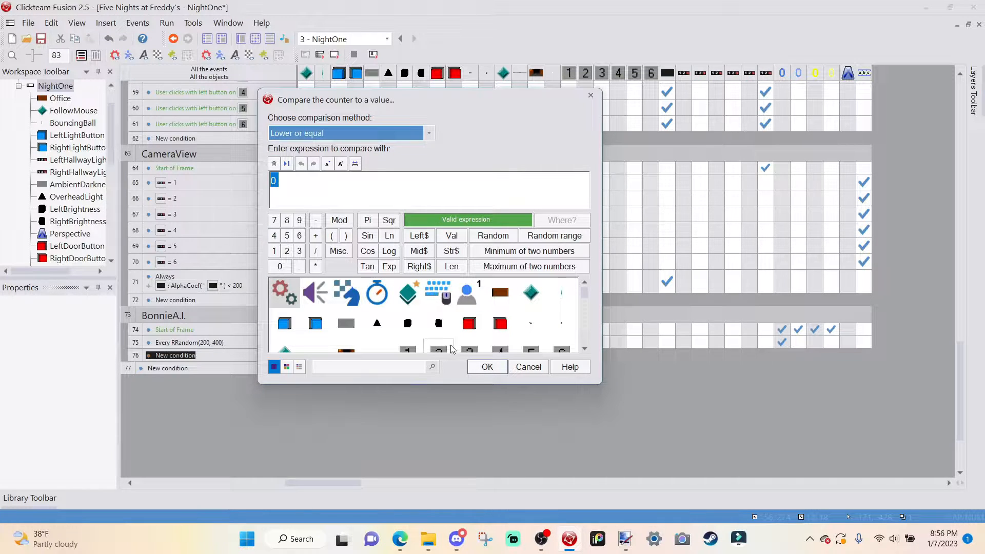
click(485, 368)
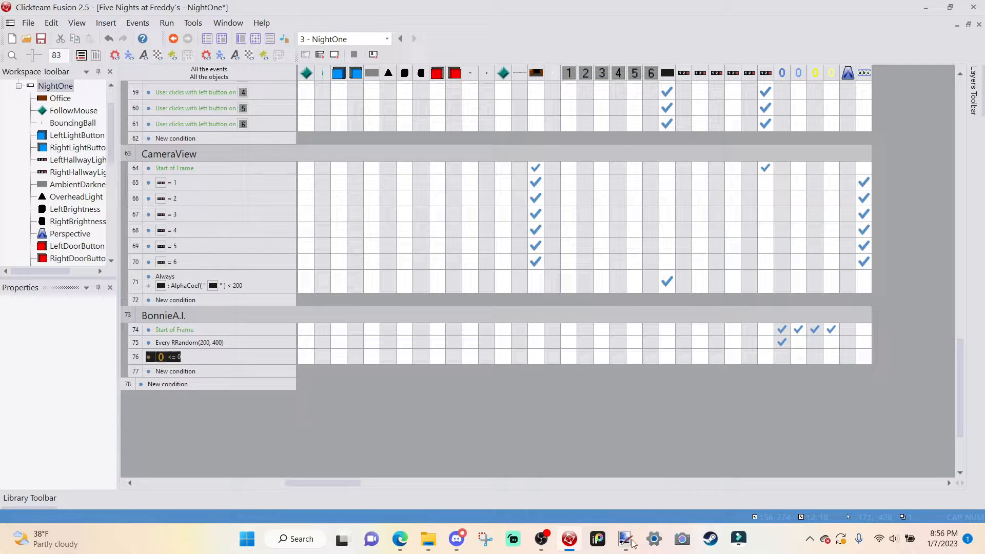
- Add 1 to the BonnieLocation counter in the BonnieCountdown <= 0 event
click(798, 357)
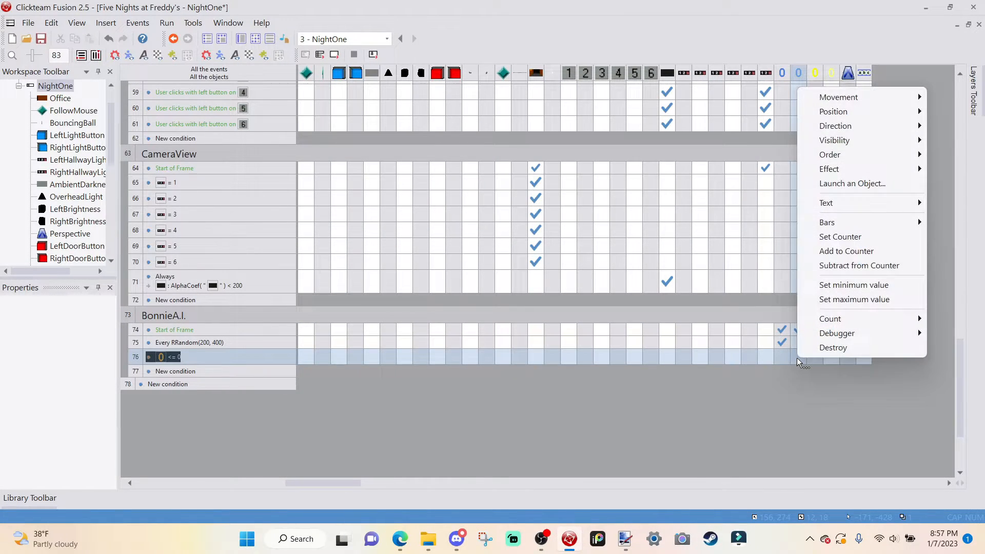
click(860, 252)
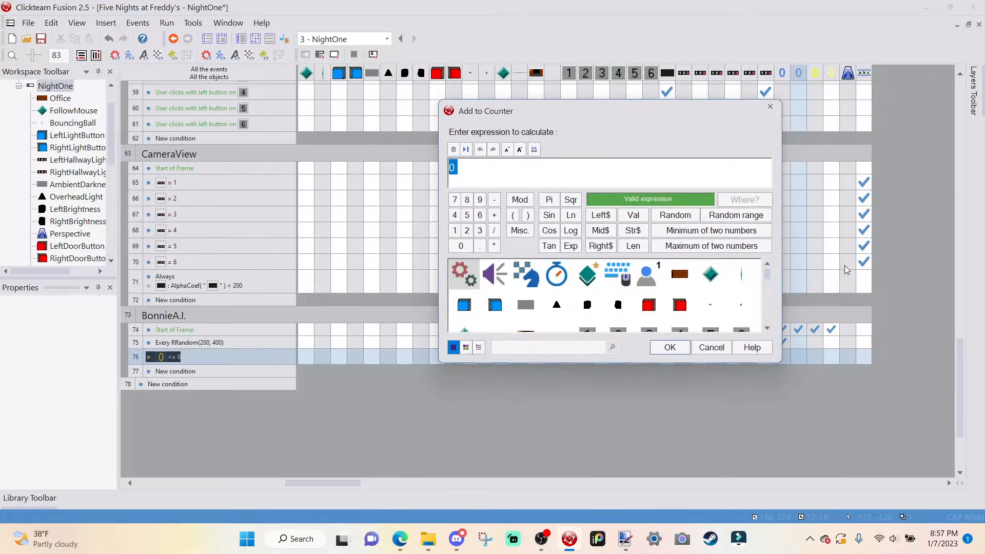
text(1)
key(Return)
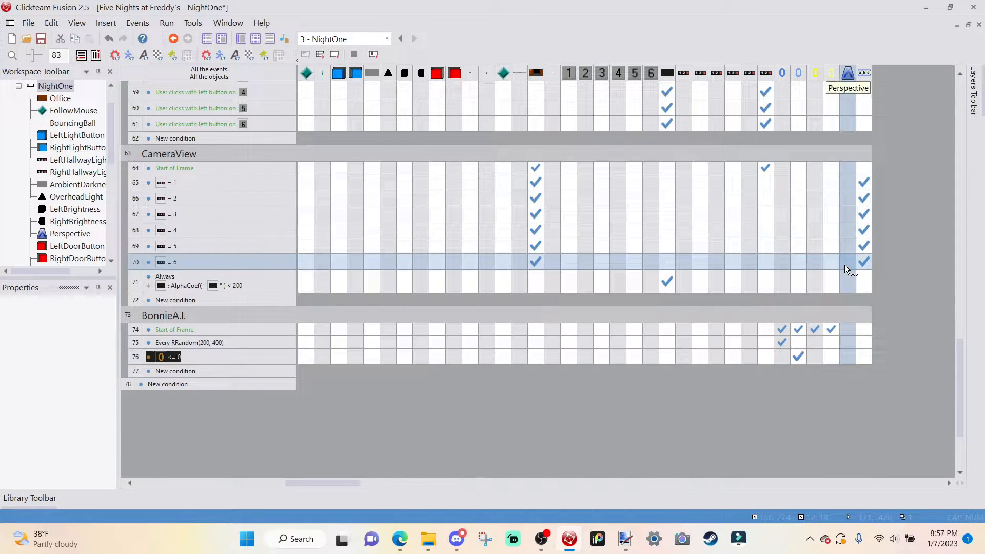
- Set the BonnieCountdown counter to RRandom(100, 200) in the BonnieA.I. event where BonnieCountdown <= 0
click(775, 352)
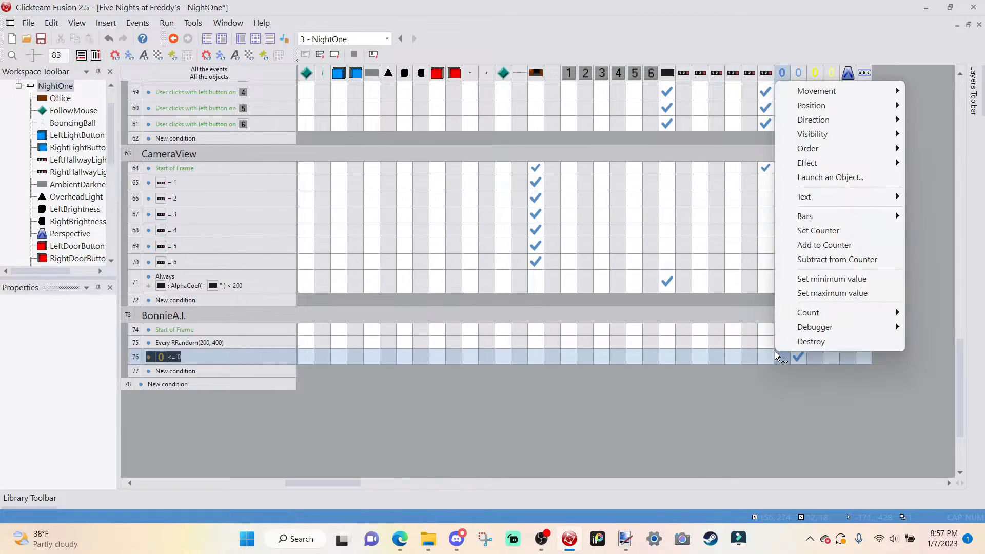
click(882, 232)
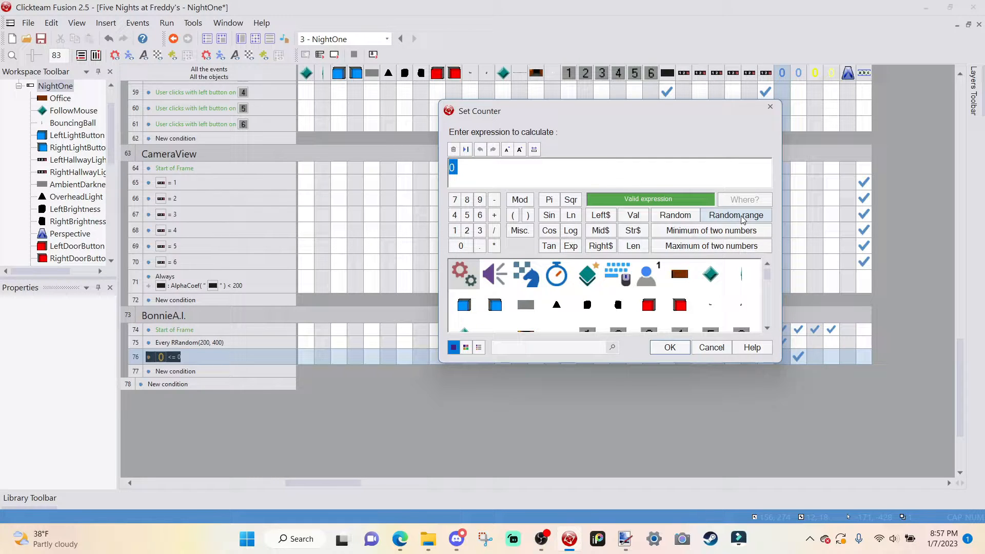
click(674, 215)
click(673, 161)
key(ctrl+a)
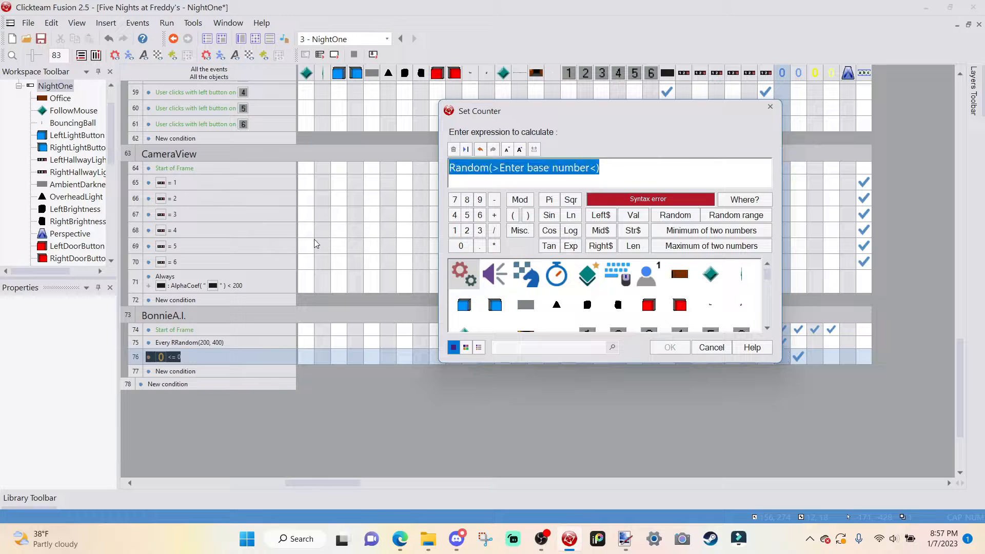
key(BackSpace)
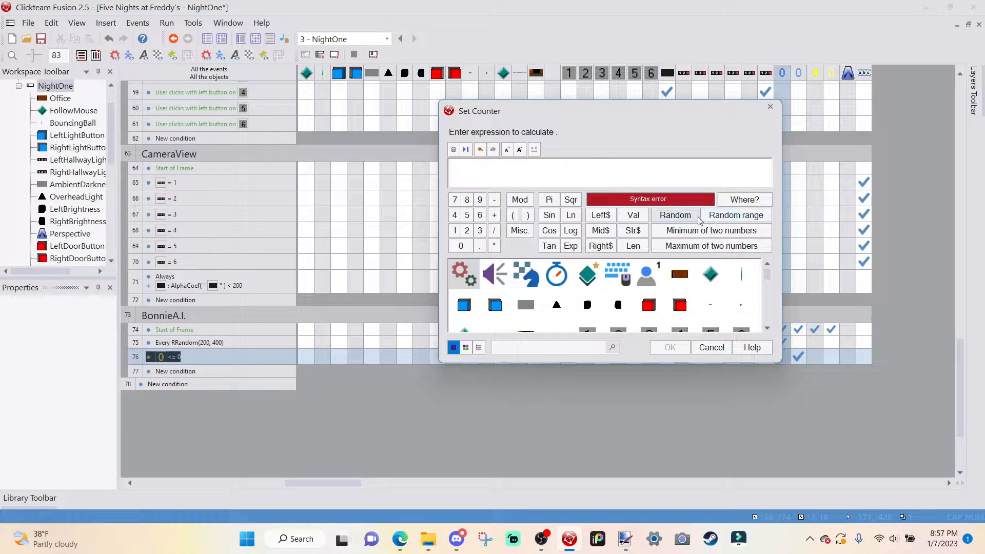
click(714, 217)
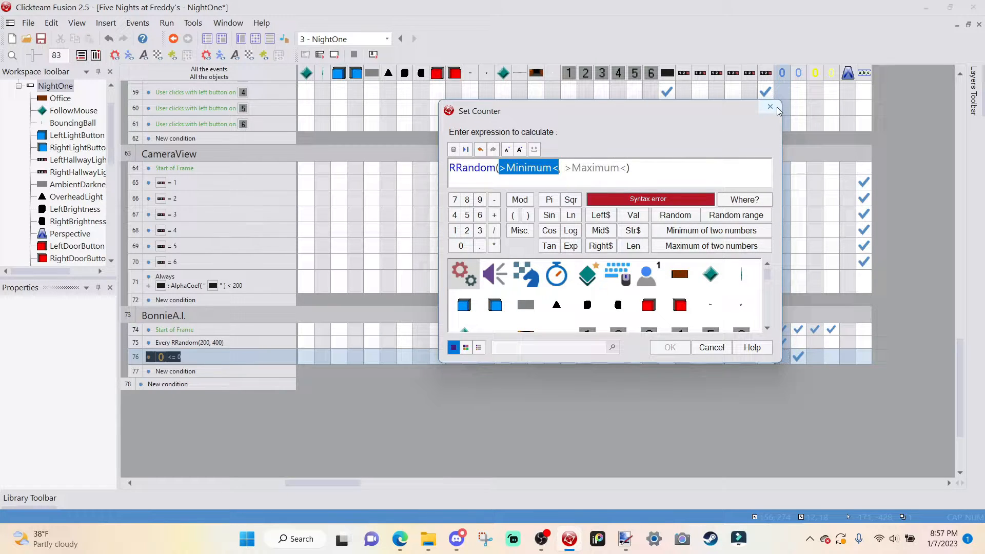
text(100)
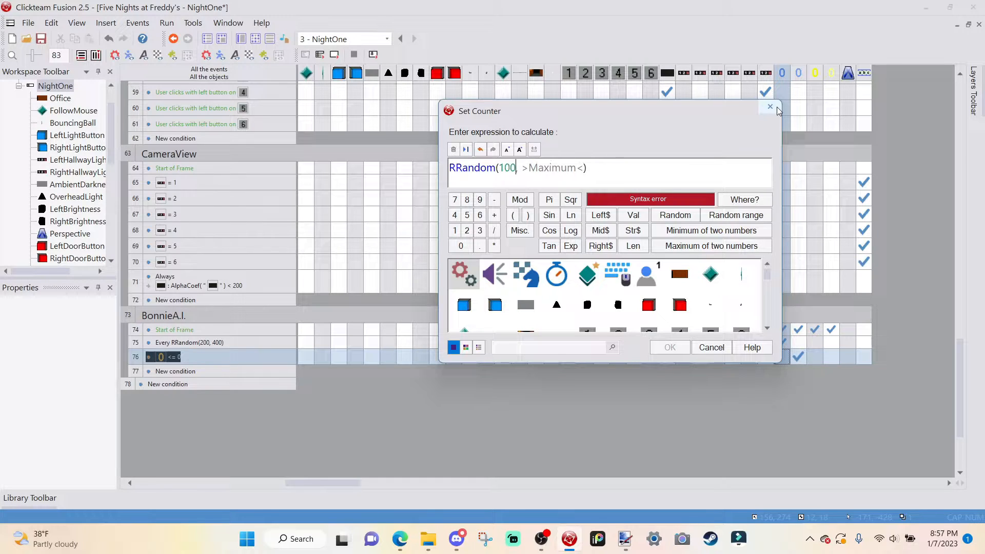
drag(524, 169, 587, 168)
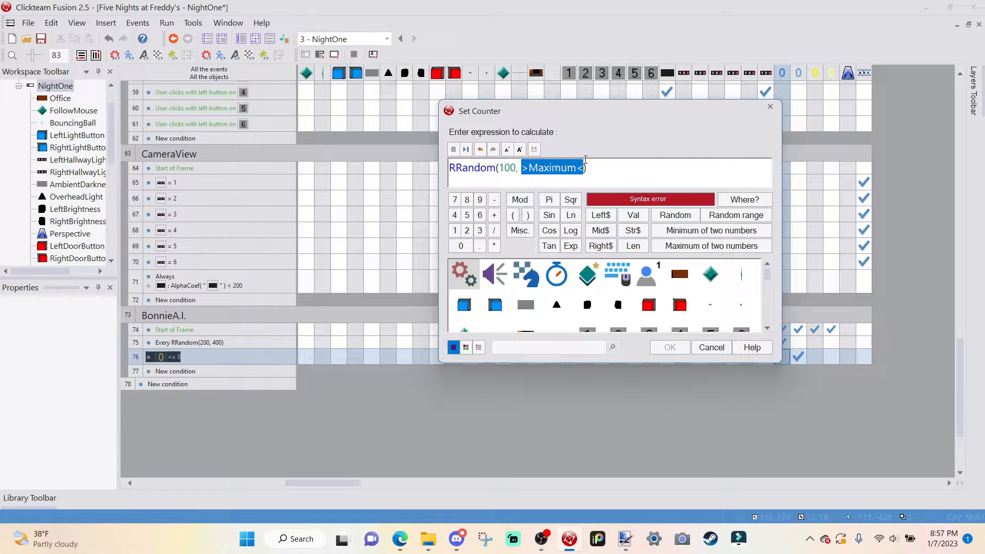
text(200)
key(Return)
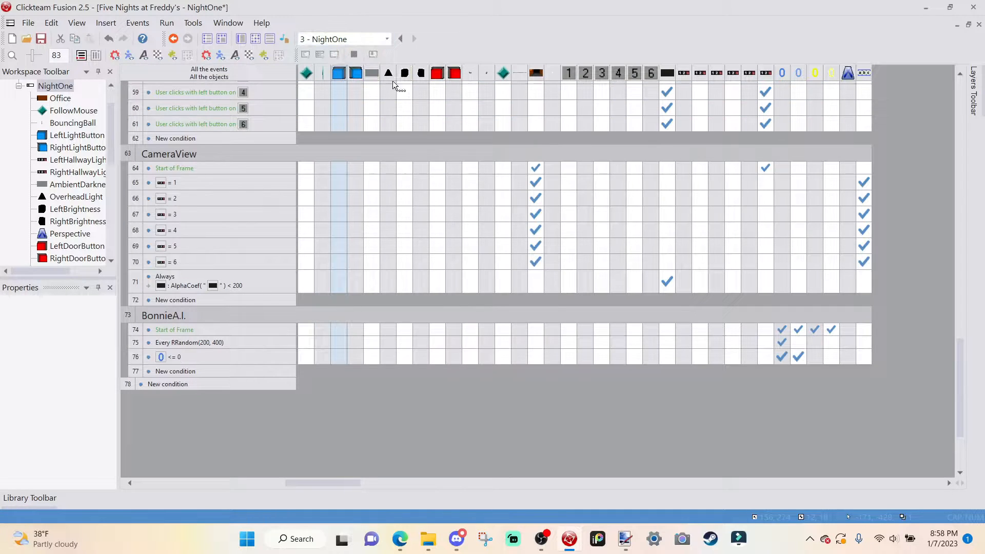
- Test-run the NightOne frame briefly and change the BonnieA.I. timer condition's interval expression to RRandom(100, 200)
key(F7)
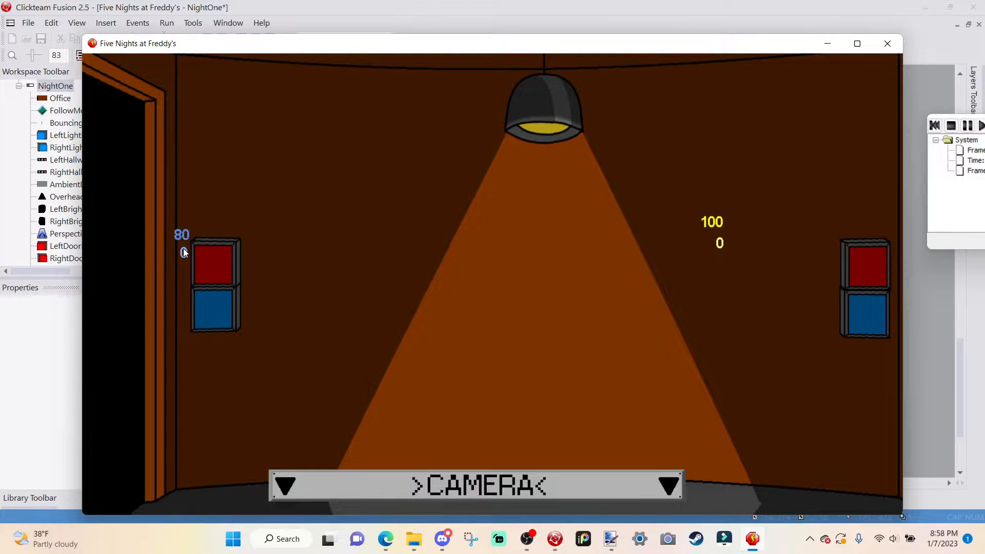
click(879, 46)
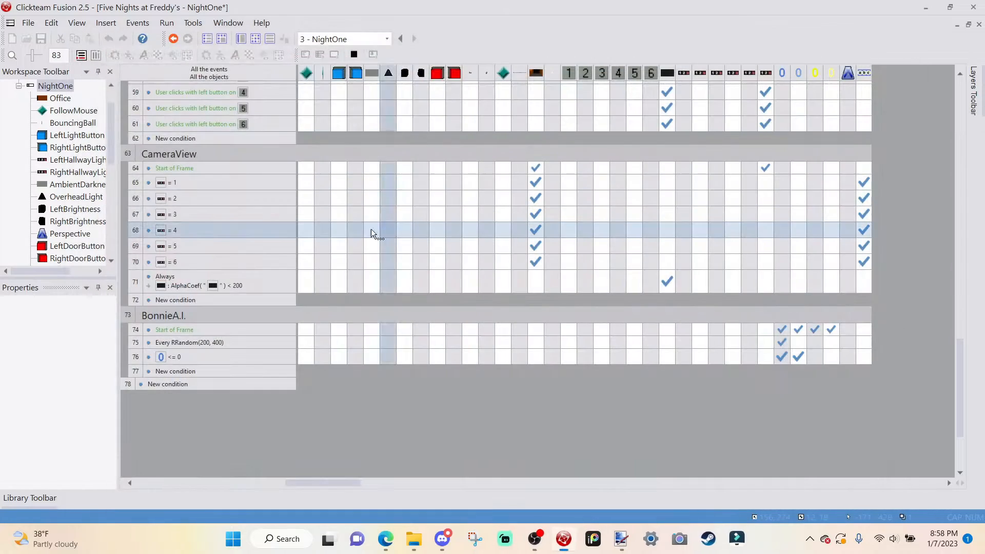
double_click(215, 343)
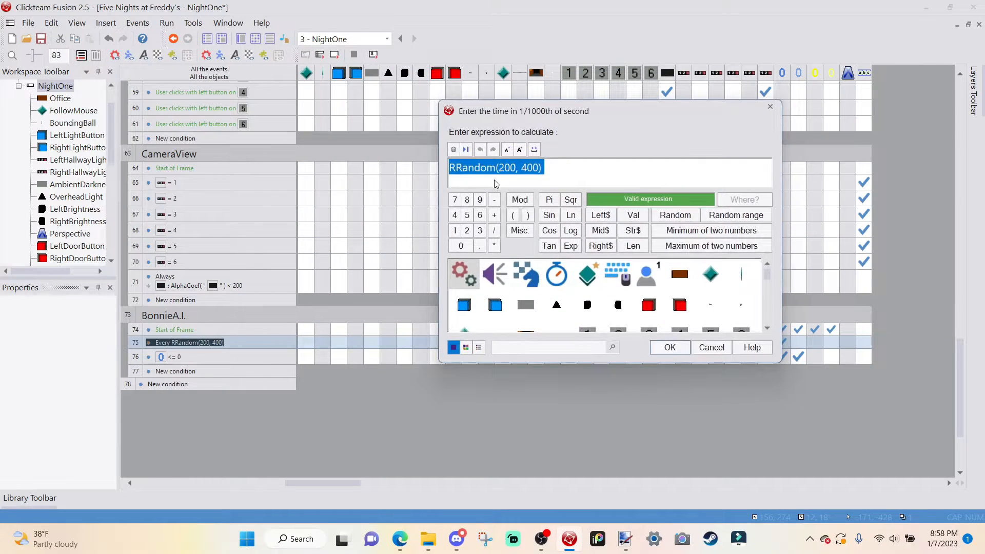
key(Return)
- Test-run the frame, switch between cameras and office, and check Bonnie's countdown reset and location changes before closing the game
key(F7)
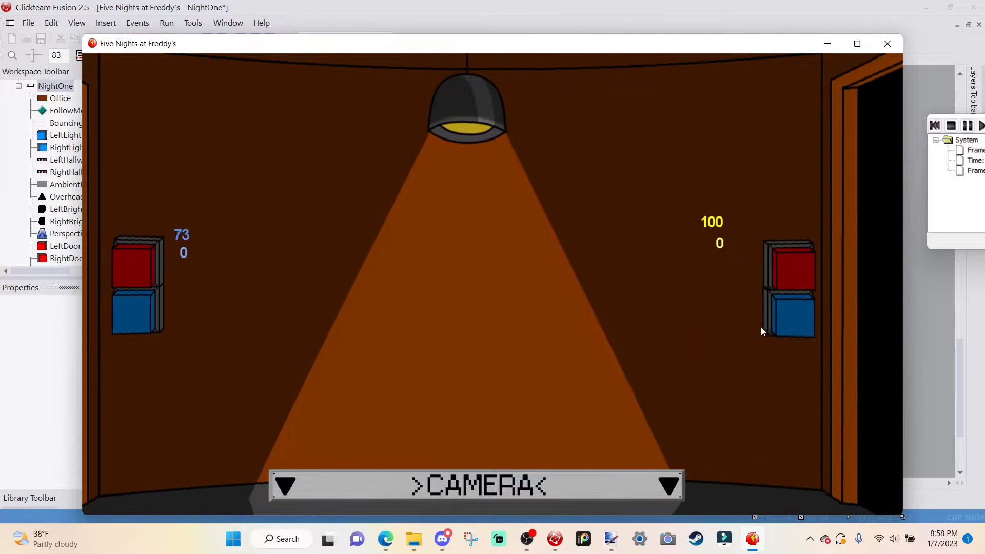
click(785, 318)
click(213, 313)
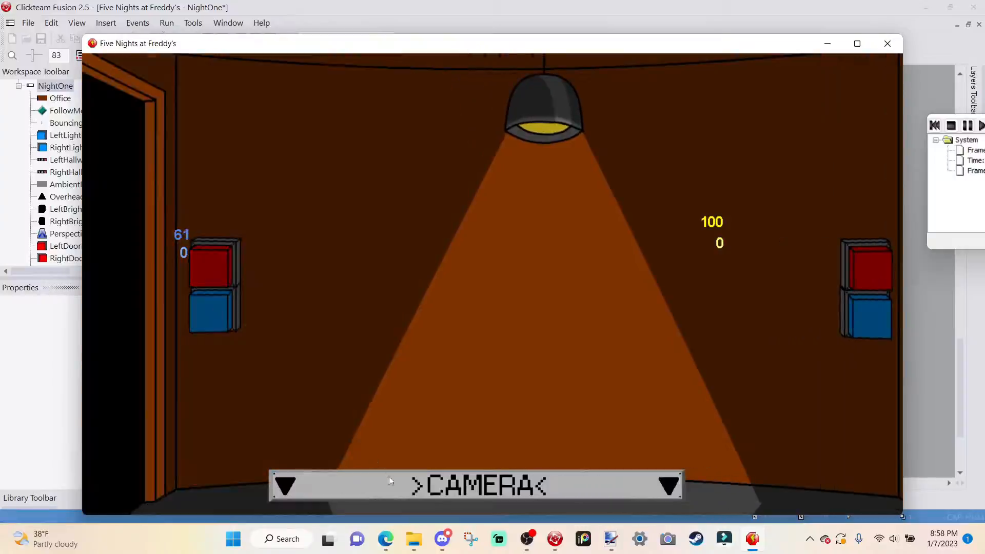
mouse_move(394, 485)
click(805, 290)
click(799, 250)
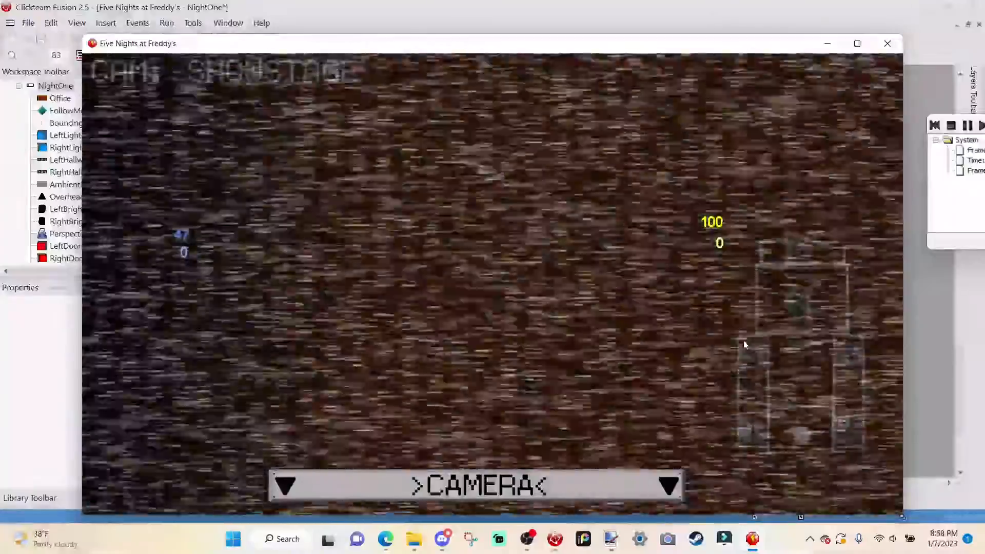
click(751, 353)
click(844, 356)
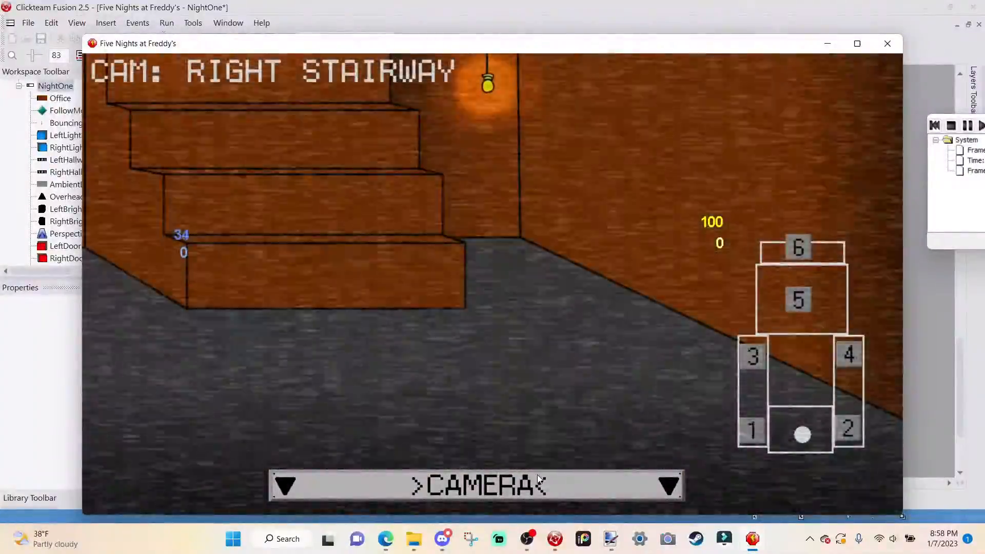
click(544, 478)
click(793, 275)
mouse_move(559, 489)
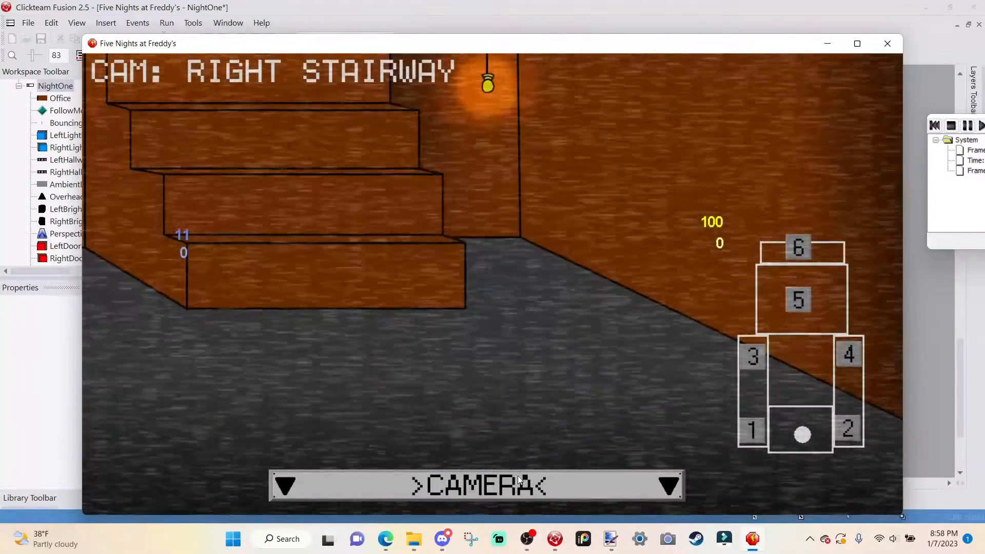
click(518, 476)
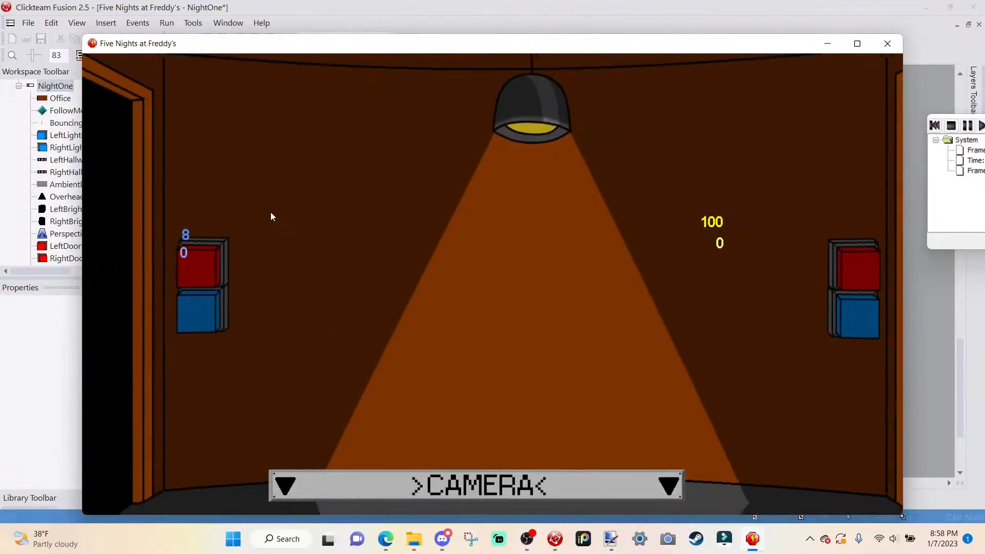
click(190, 241)
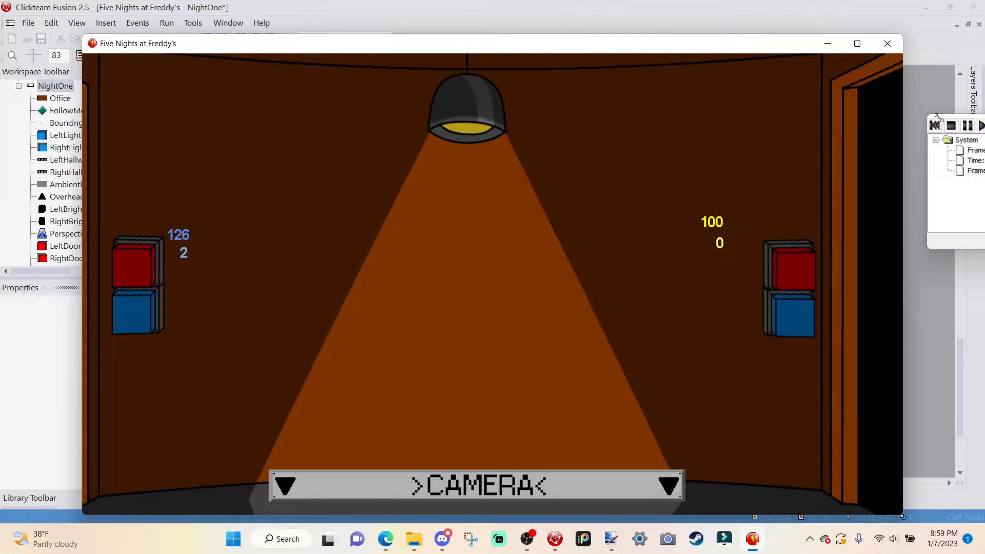
click(887, 43)
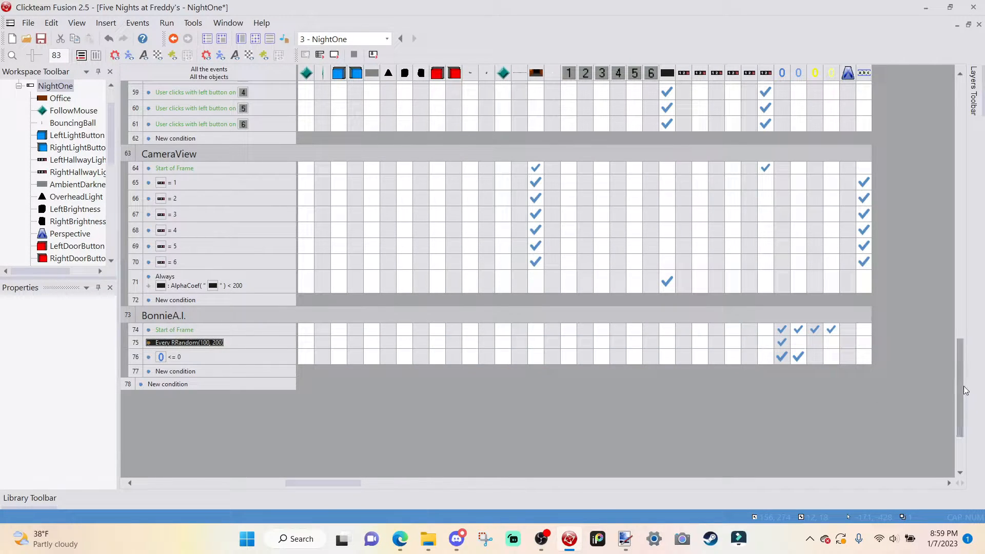
- Insert a condition in the CameraView event for camera 6 comparing the BonnieLocation counter as different from 0
drag(963, 387, 929, 388)
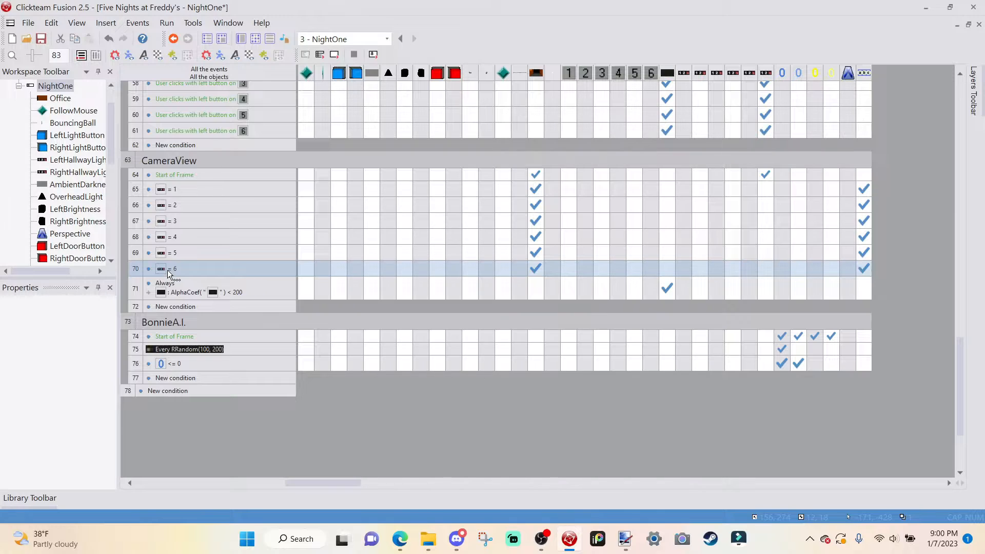
right_click(170, 271)
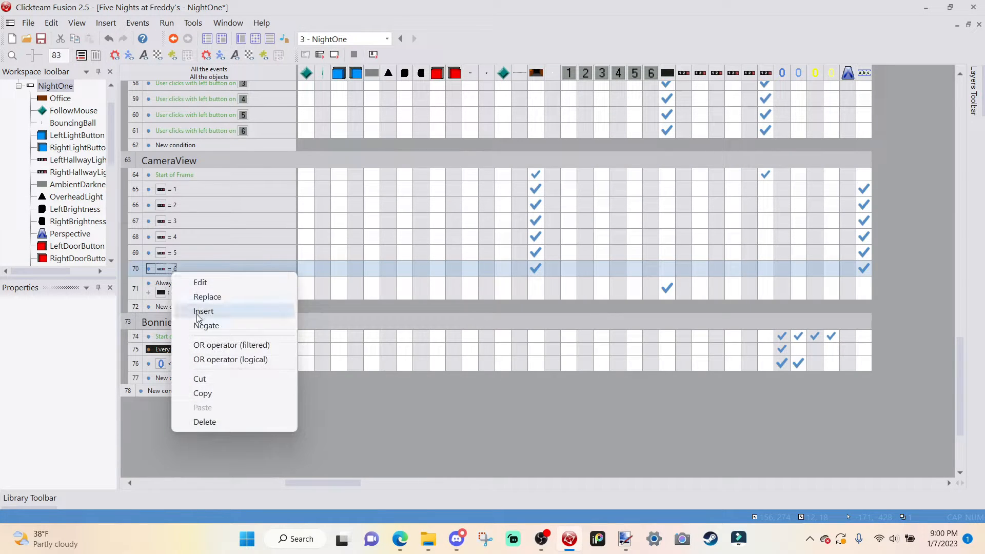
click(201, 312)
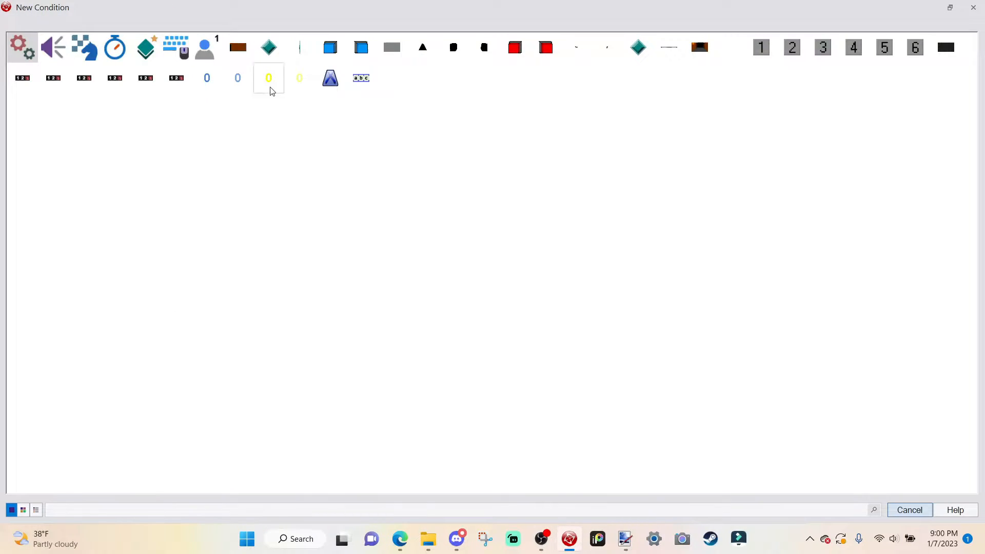
click(257, 81)
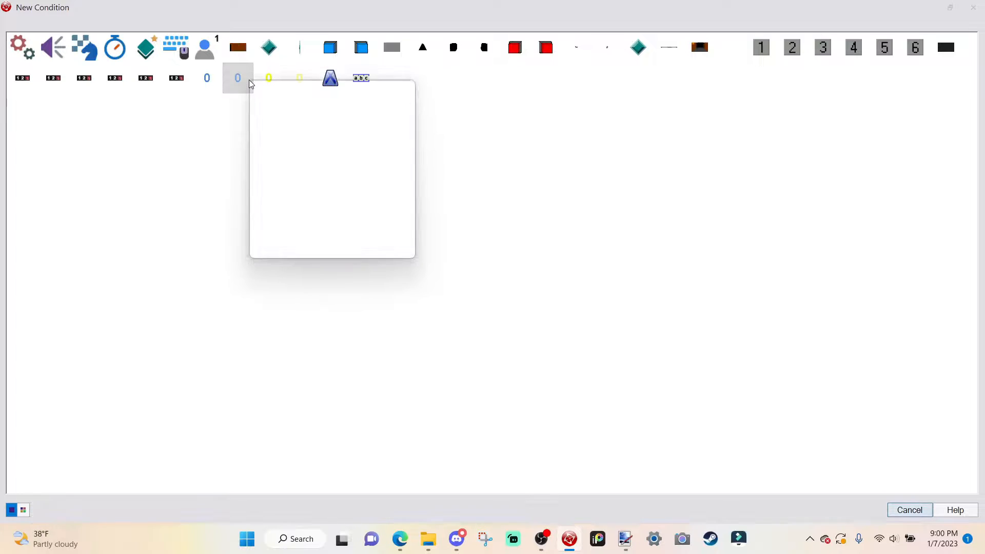
click(315, 203)
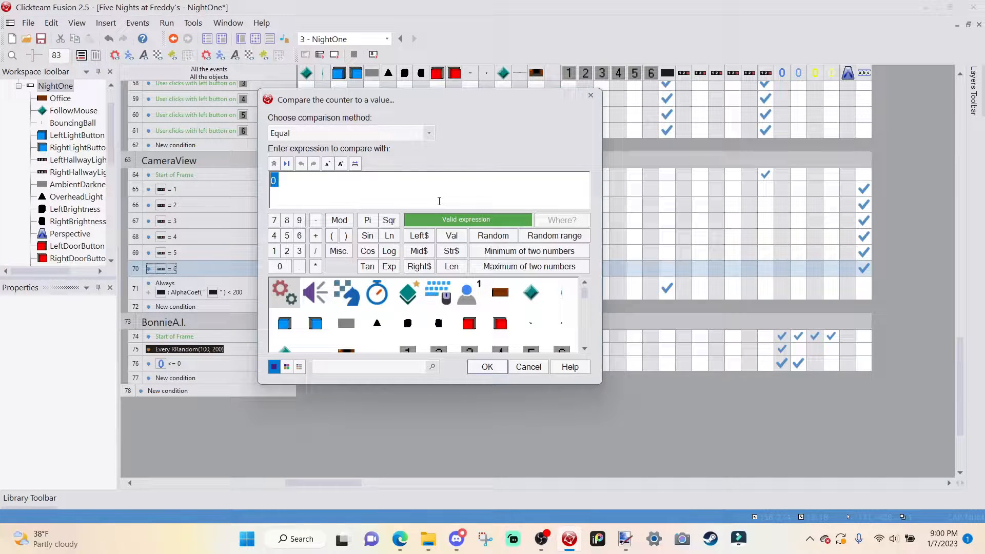
click(366, 135)
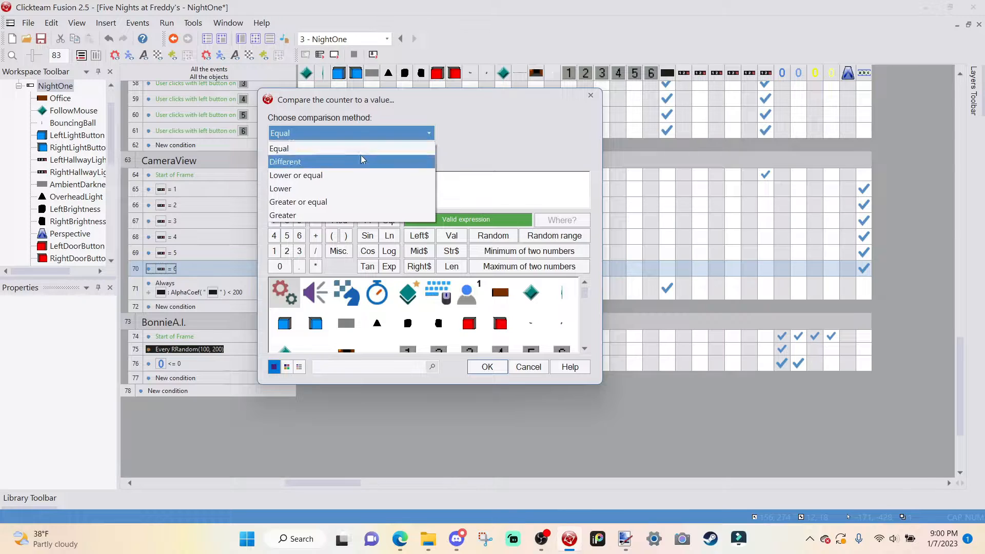
click(361, 154)
click(479, 367)
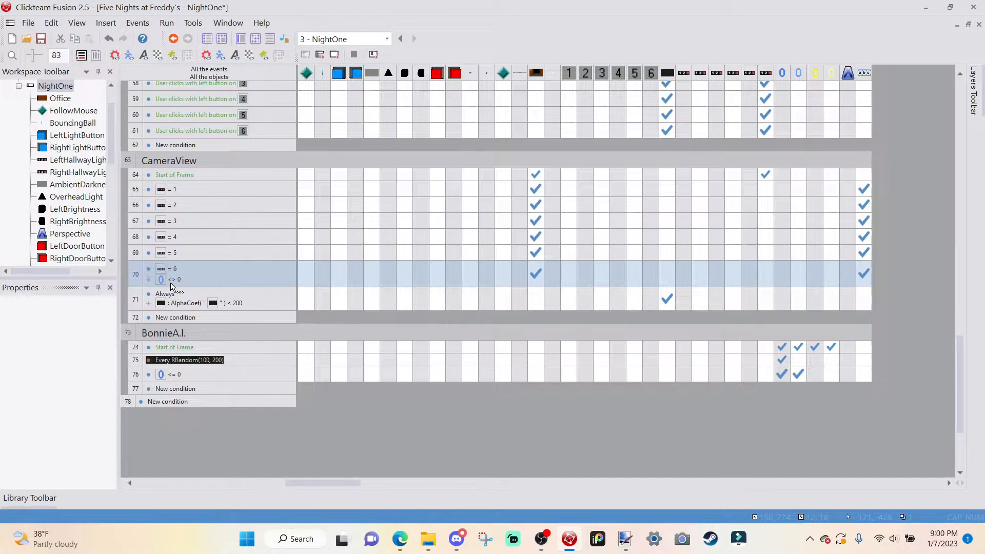
click(273, 294)
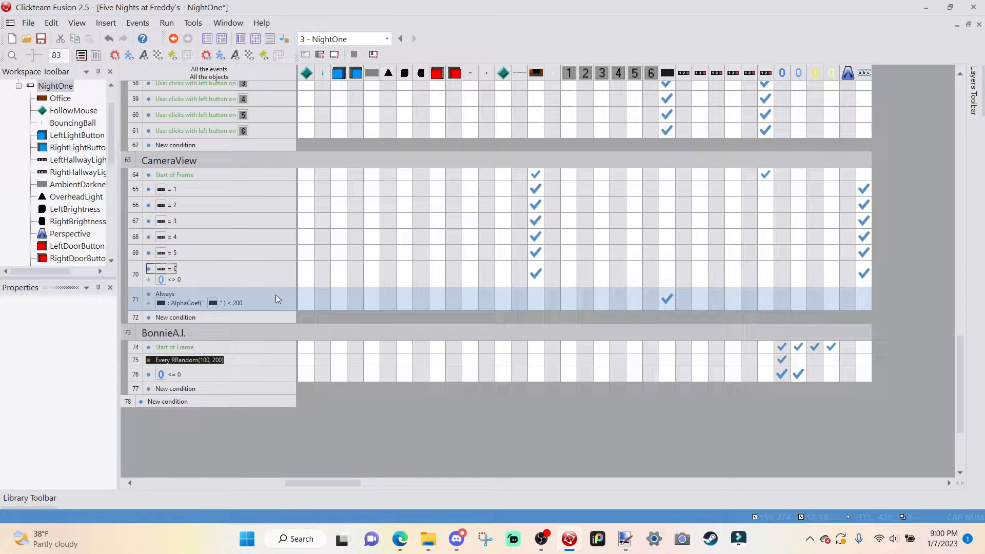
click(567, 272)
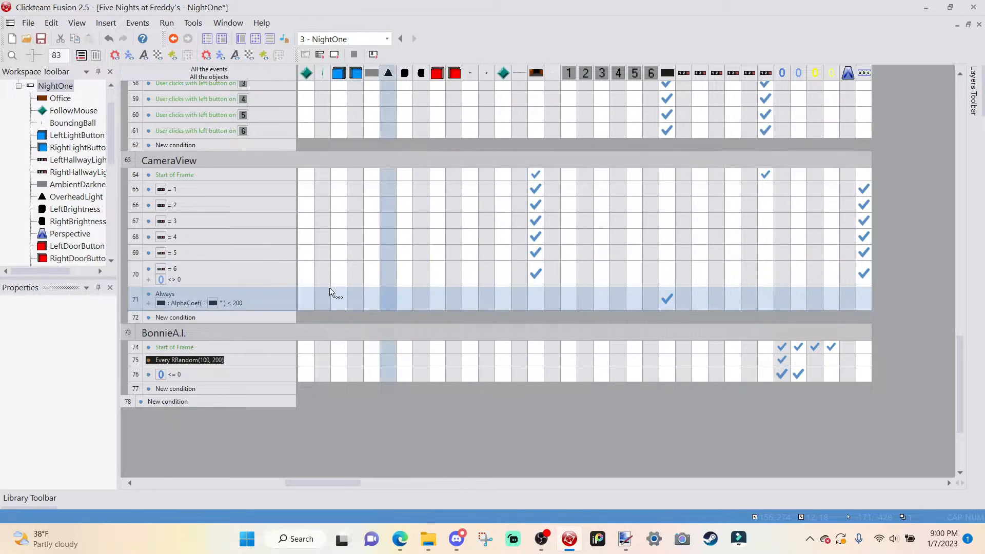
- Duplicate the CameraView event for camera 6 and set the copy's BonnieLocation comparison to Equal 0
click(135, 272)
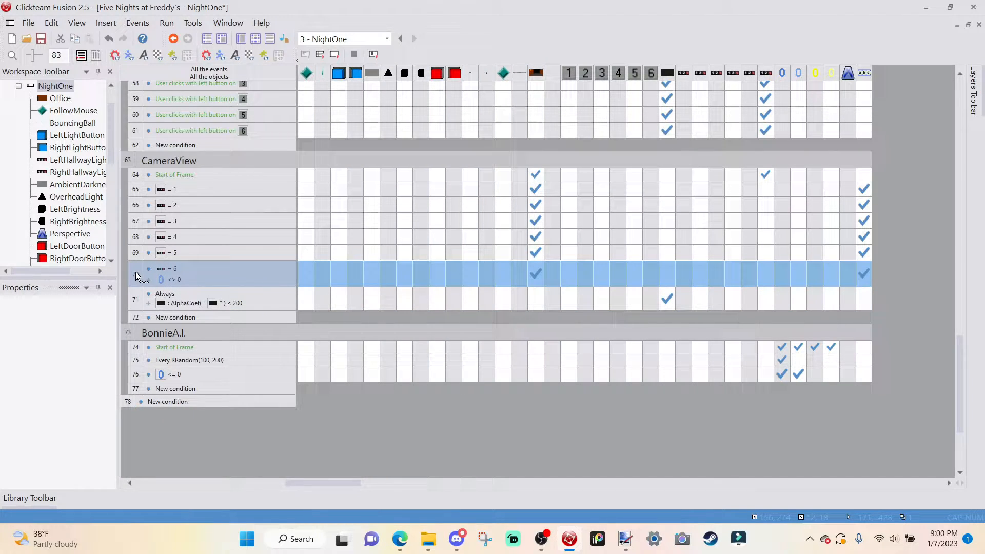
key(ctrl+c)
key(ctrl+v)
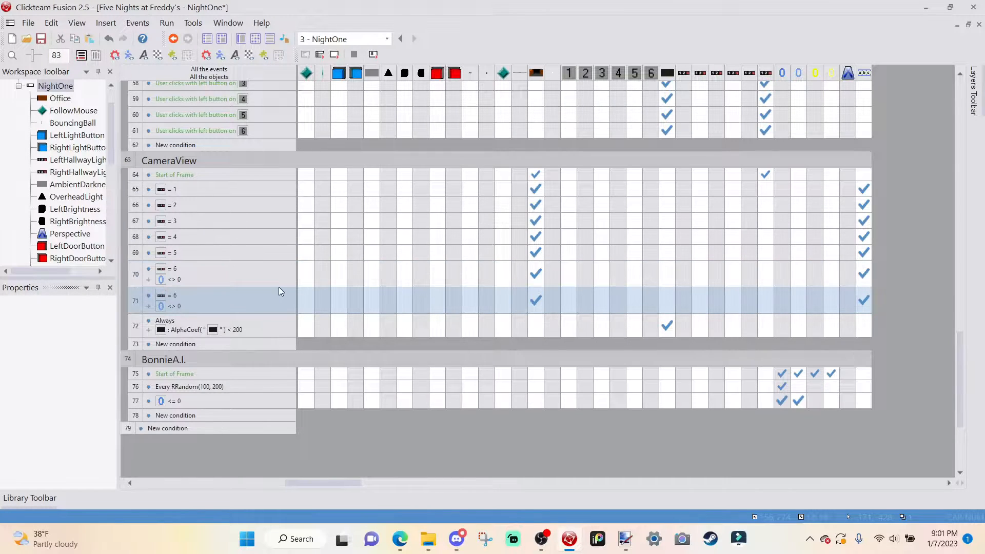
double_click(171, 307)
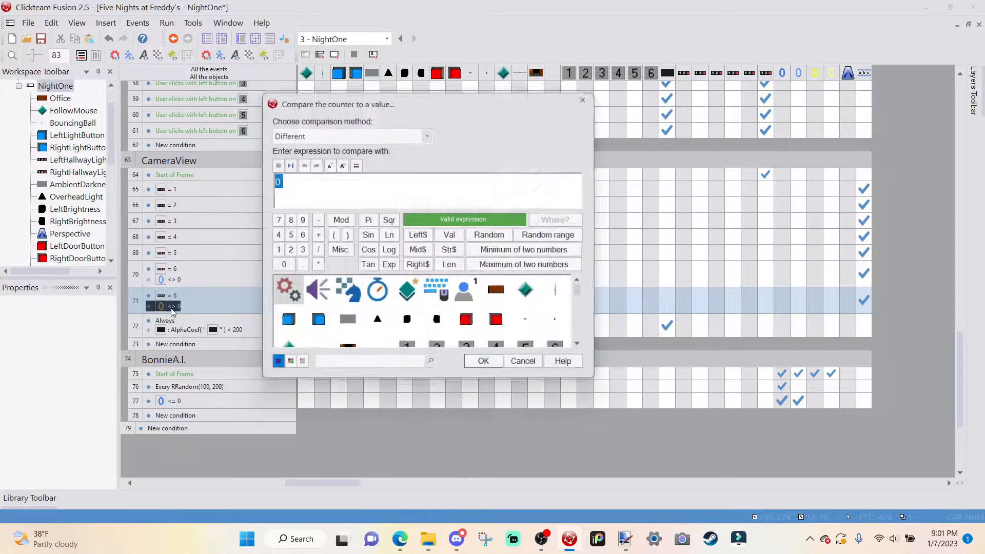
click(429, 133)
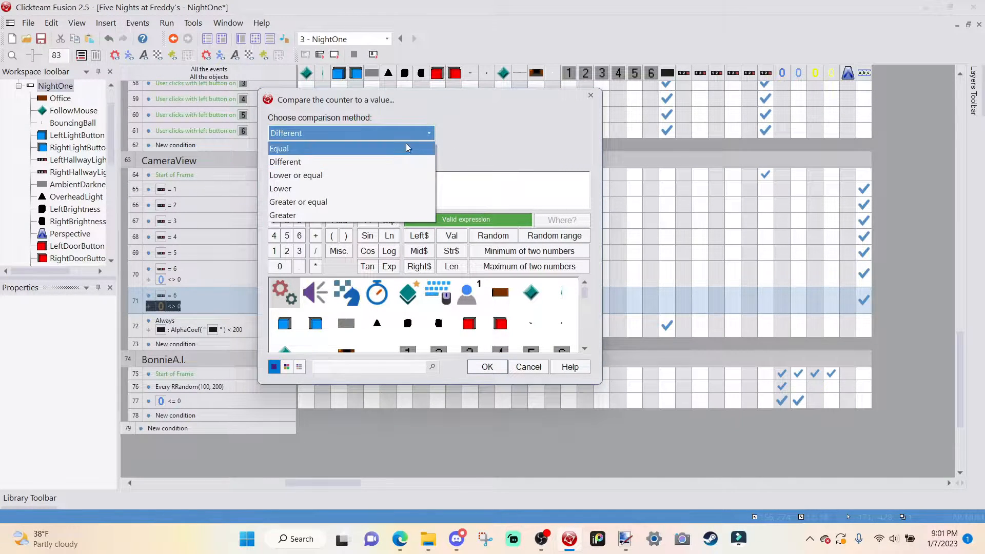
click(406, 148)
click(487, 366)
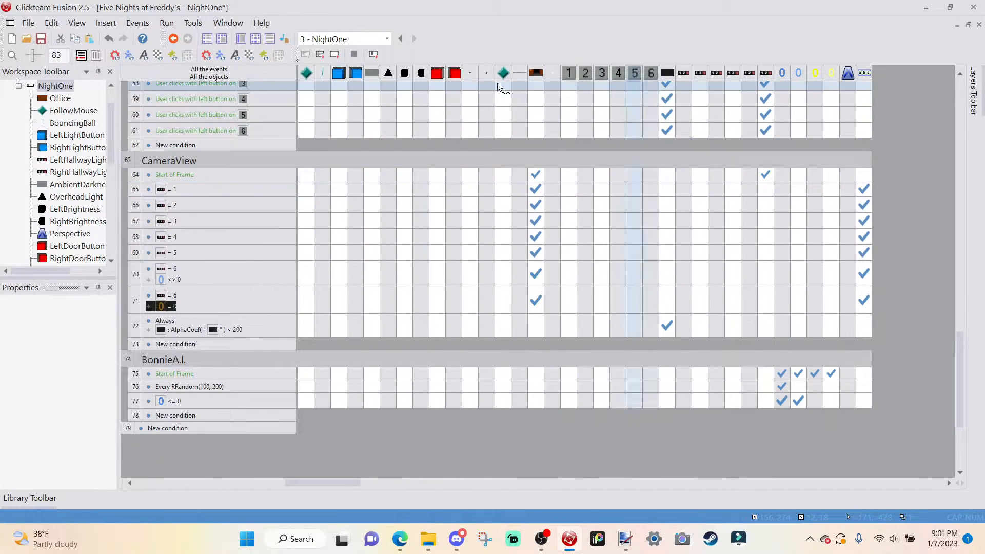
- Return to the NightOne frame layout, lock the Static overlay object and select the Cameras object beneath it
click(240, 40)
right_click(577, 335)
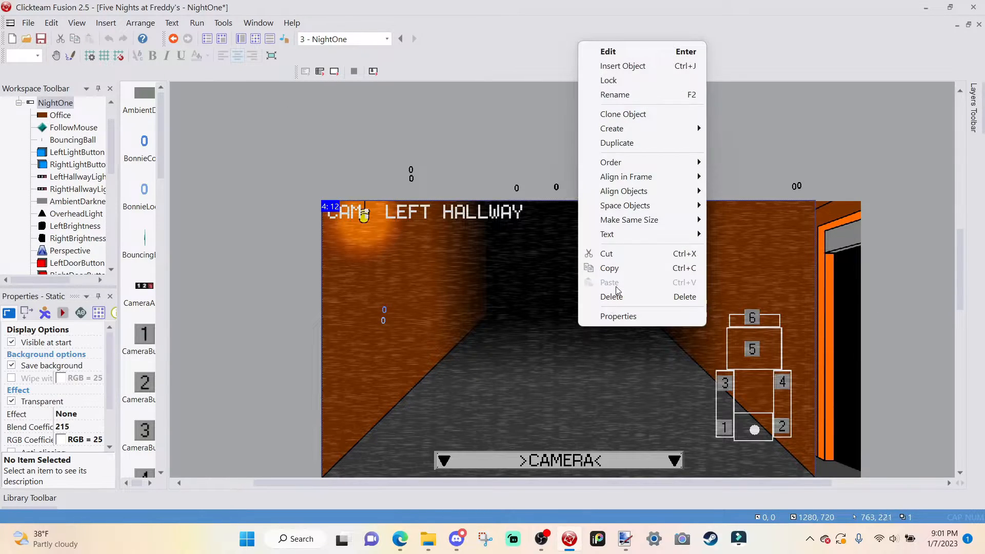
click(599, 81)
click(446, 341)
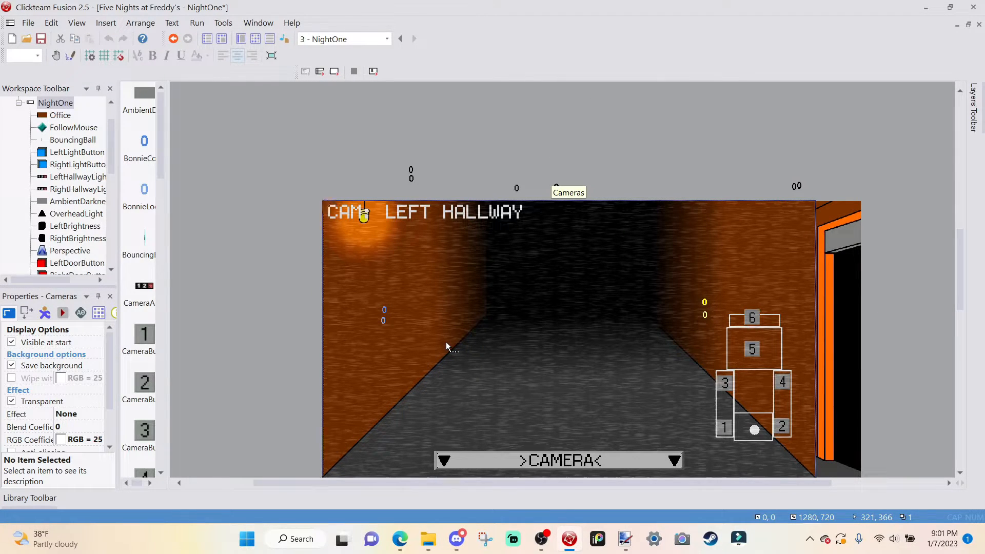
- Look through the Cameras object's animation frames for the show-stage image with Bonnie and view frame 14 in full
double_click(446, 346)
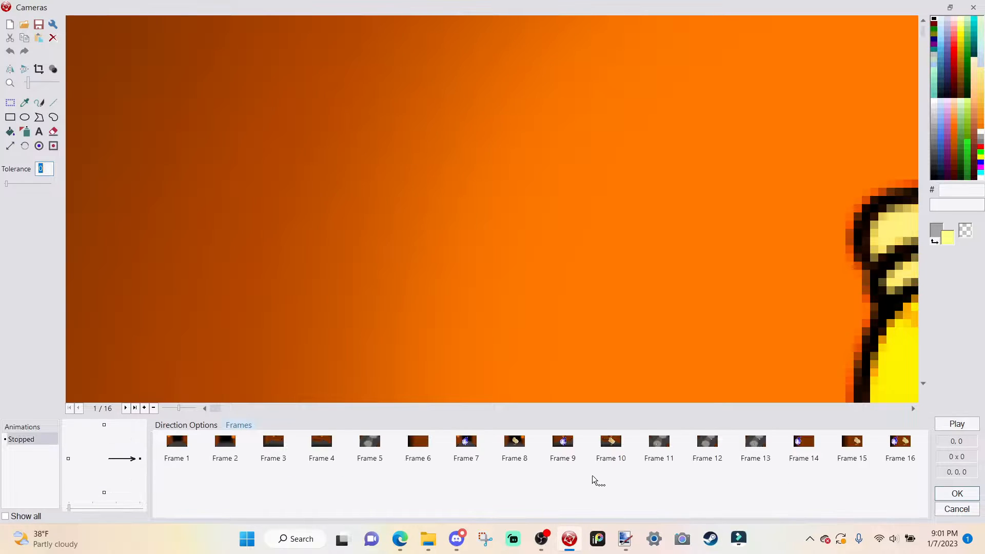
click(467, 451)
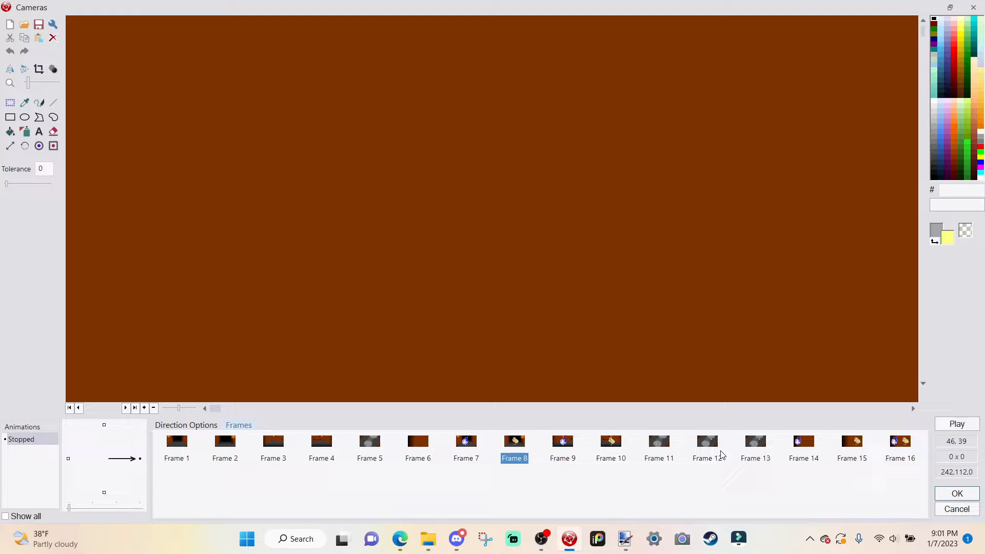
click(707, 451)
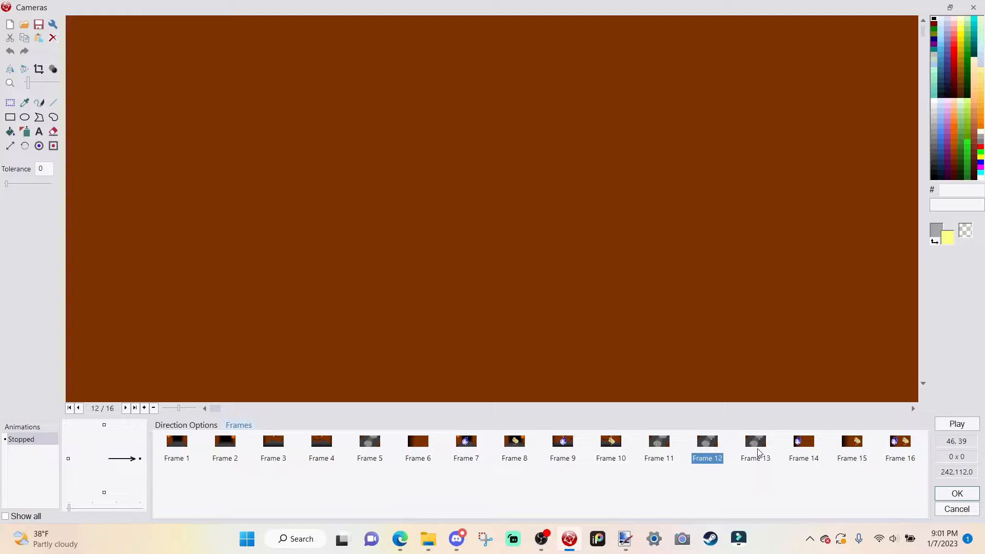
click(763, 452)
click(790, 454)
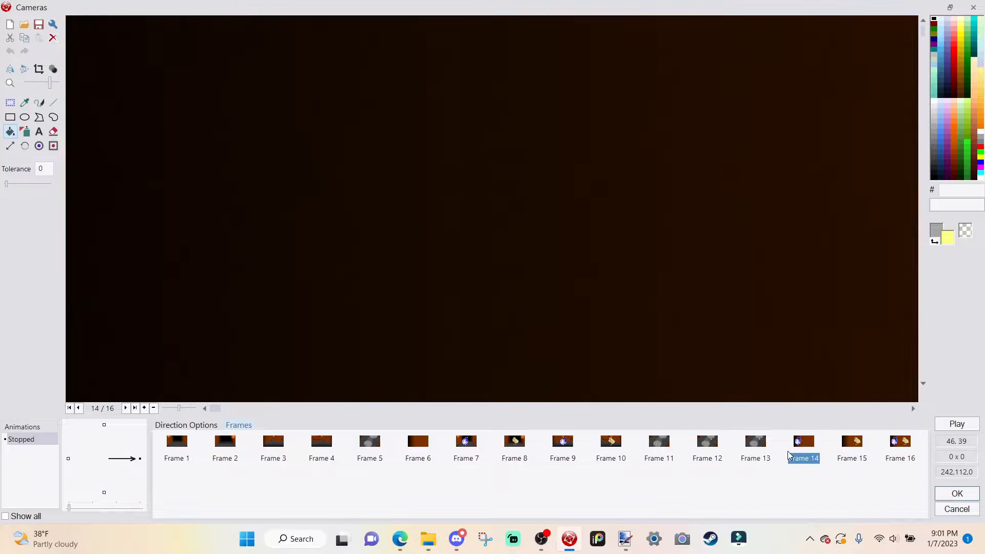
scroll(775, 255, down, 8)
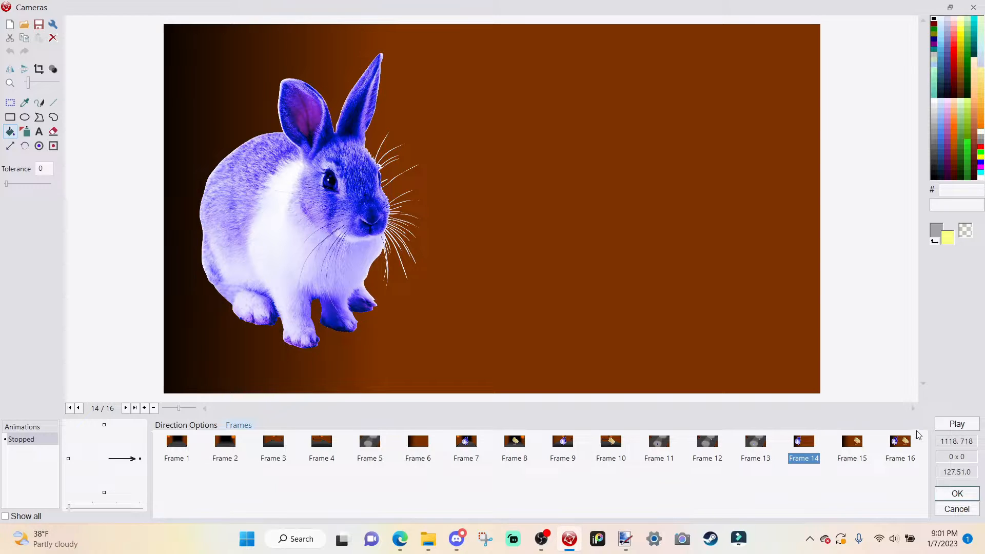
click(957, 493)
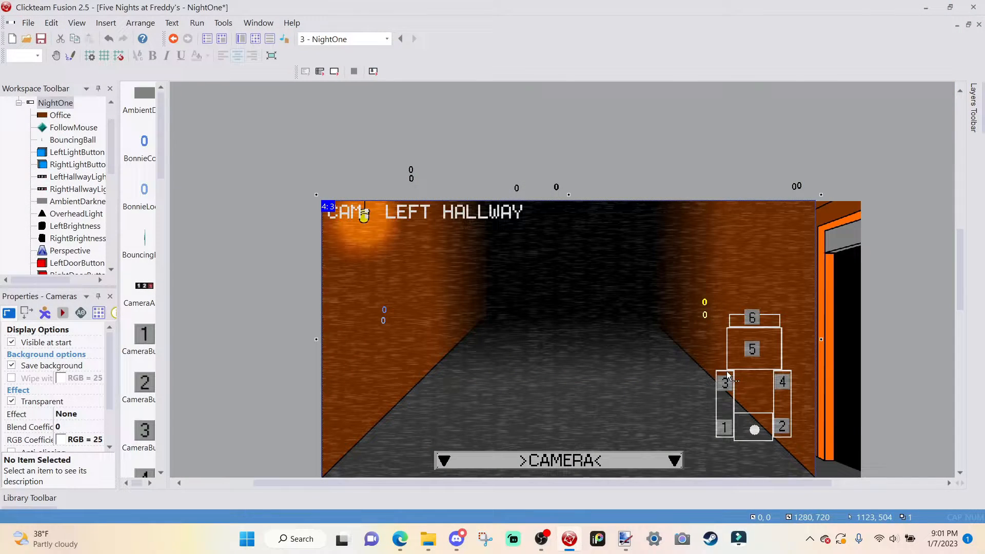
- In the CameraView event for camera 6 with BonnieLocation equal to 0, set the Cameras forced animation frame to 13
click(270, 56)
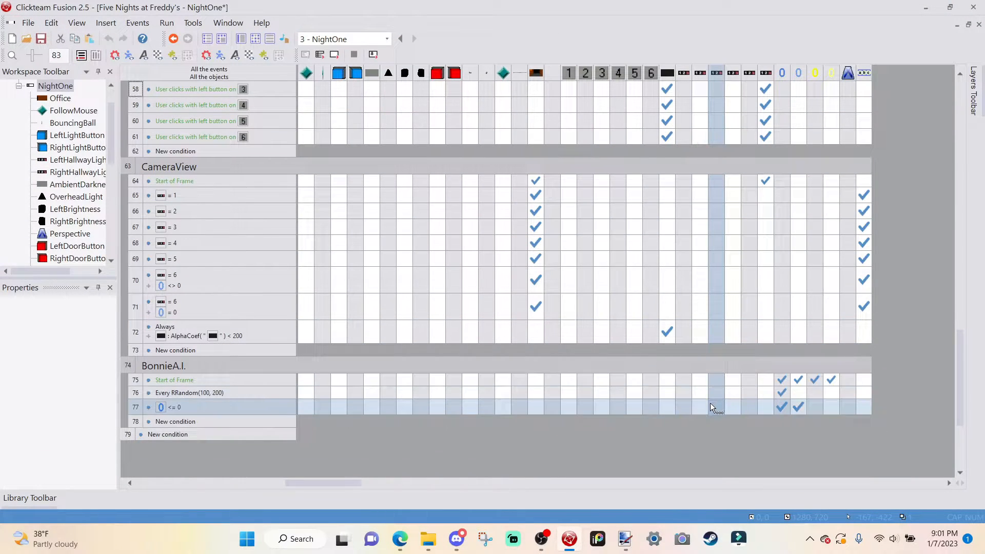
mouse_move(531, 312)
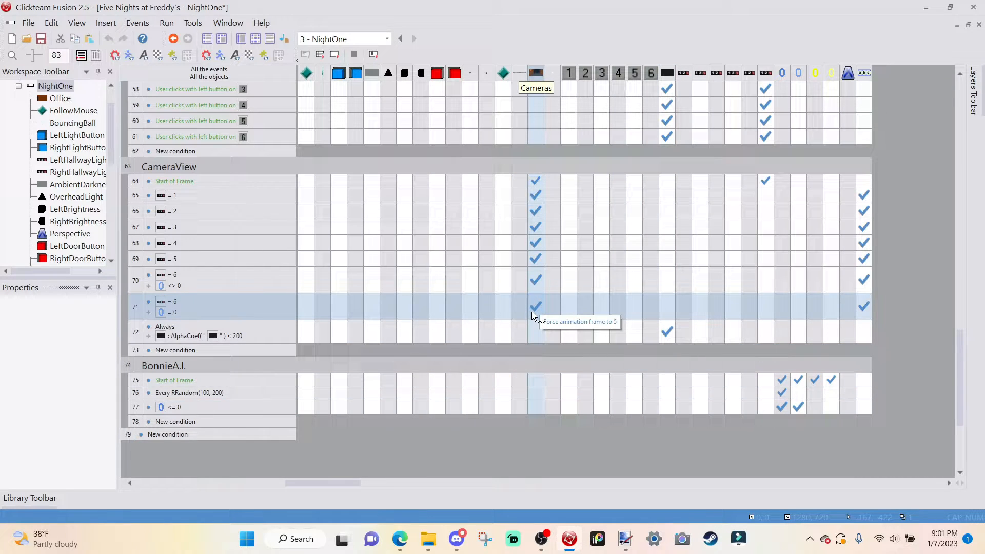
right_click(534, 312)
click(457, 339)
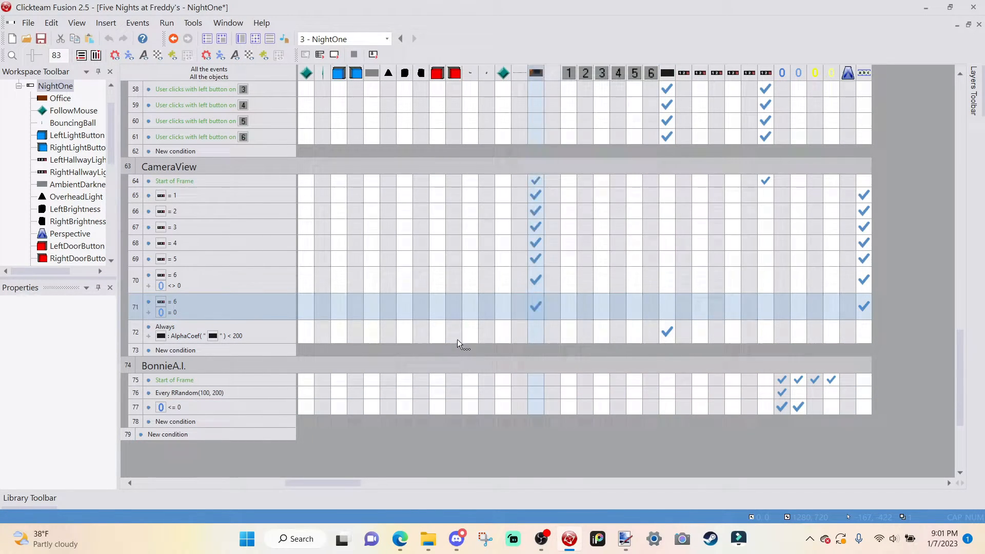
right_click(540, 300)
click(593, 275)
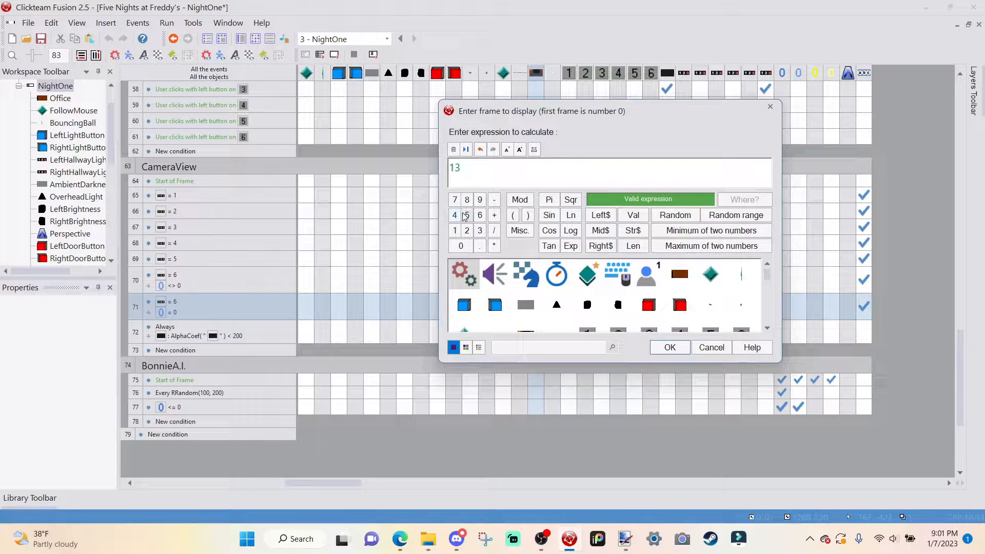
click(670, 348)
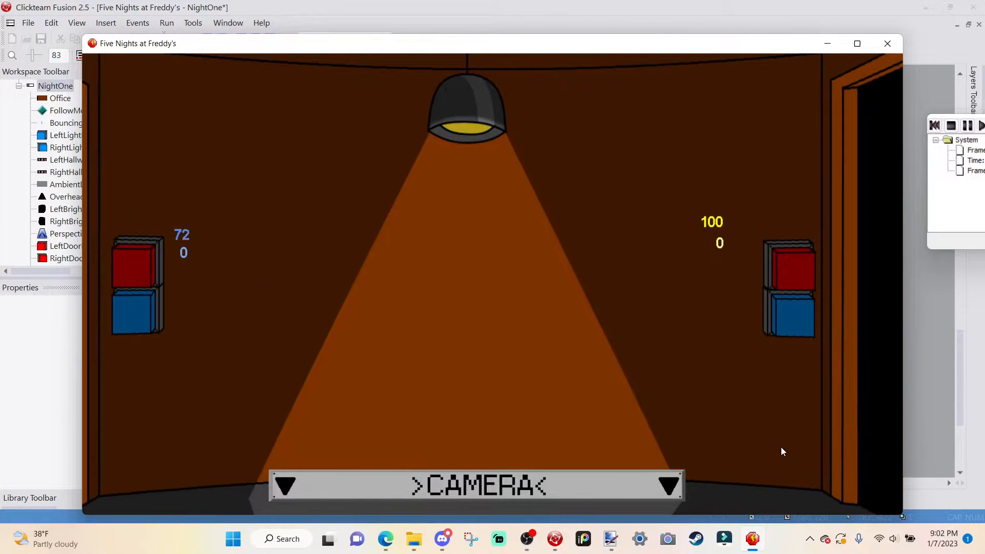
- In the running game, open the cameras and check the camera 6 view before and after Bonnie moves, comparing other cameras, and close the game
mouse_move(525, 471)
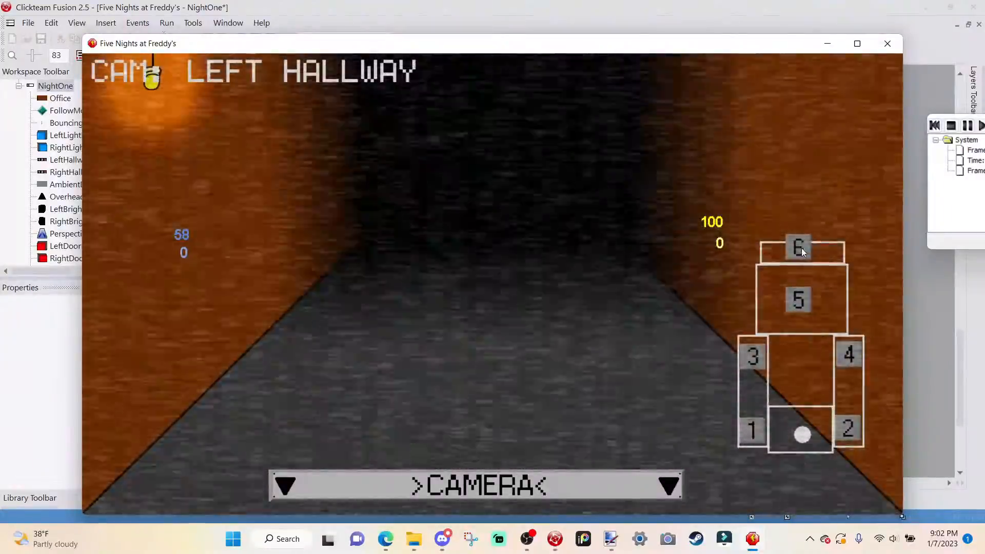
click(798, 247)
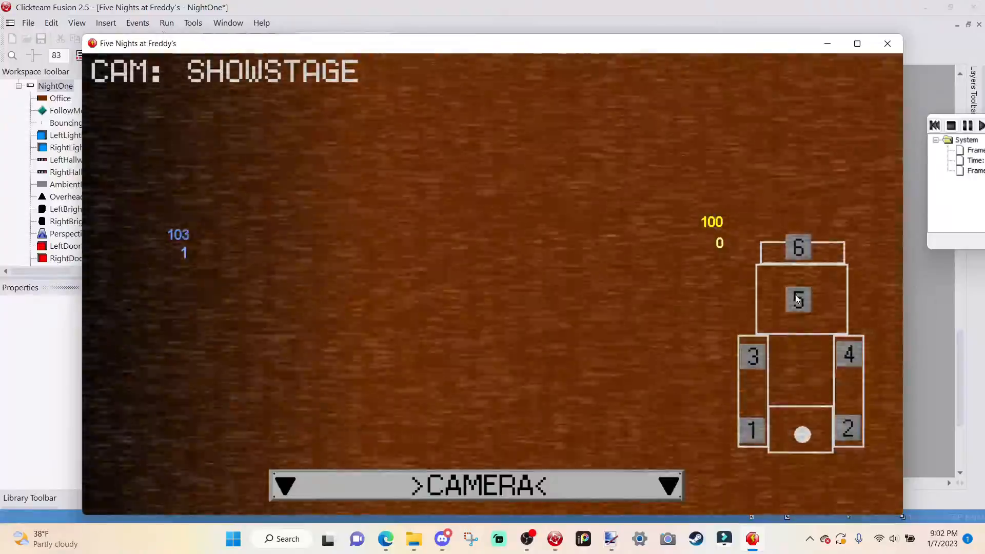
click(799, 290)
click(754, 354)
click(856, 362)
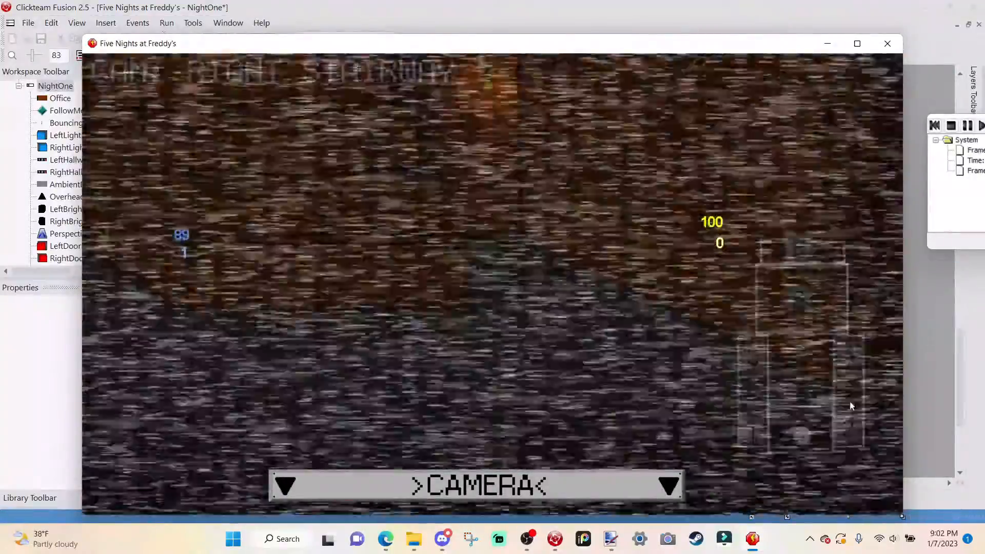
click(793, 295)
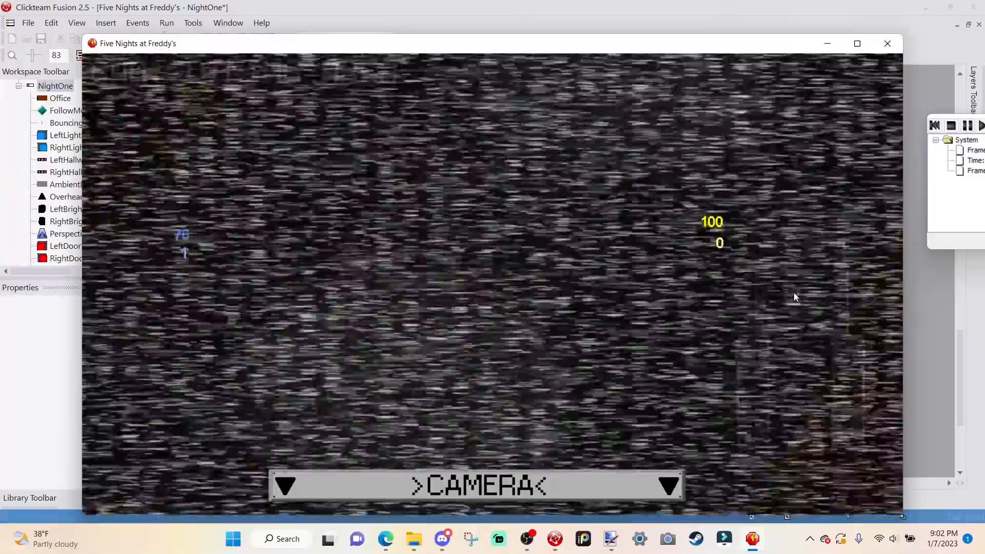
click(797, 243)
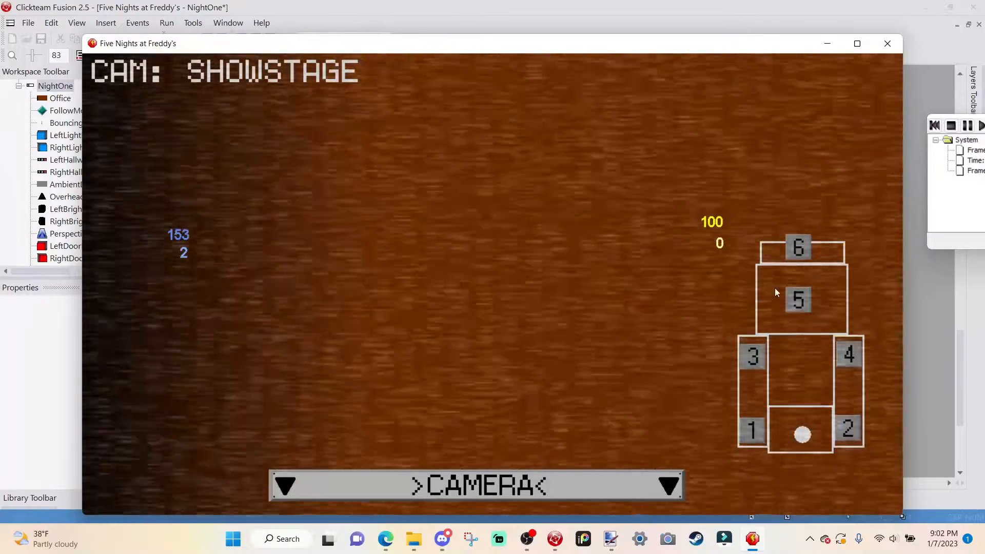
click(888, 43)
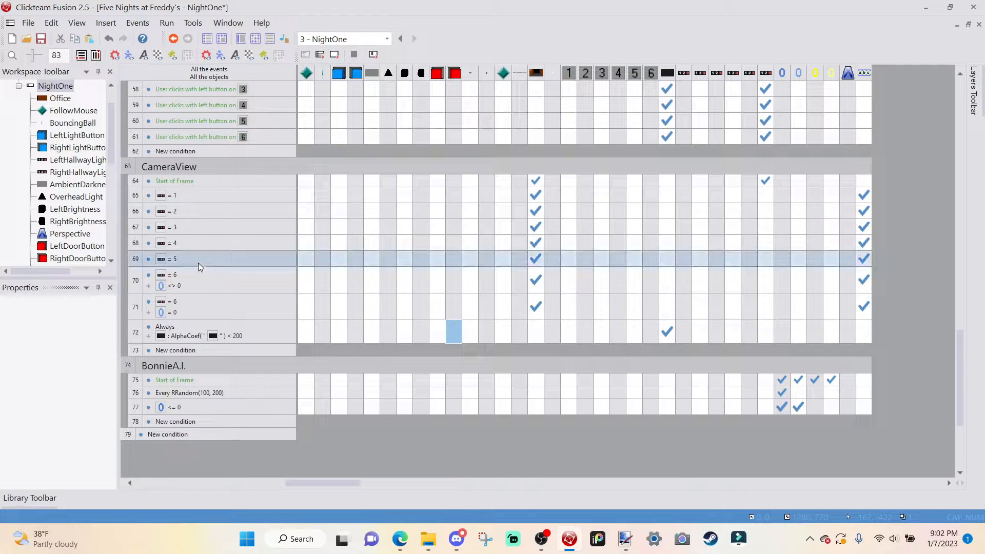
- Insert a condition in the CameraView event for camera 5 comparing the BonnieLocation counter as Different from 1
right_click(174, 257)
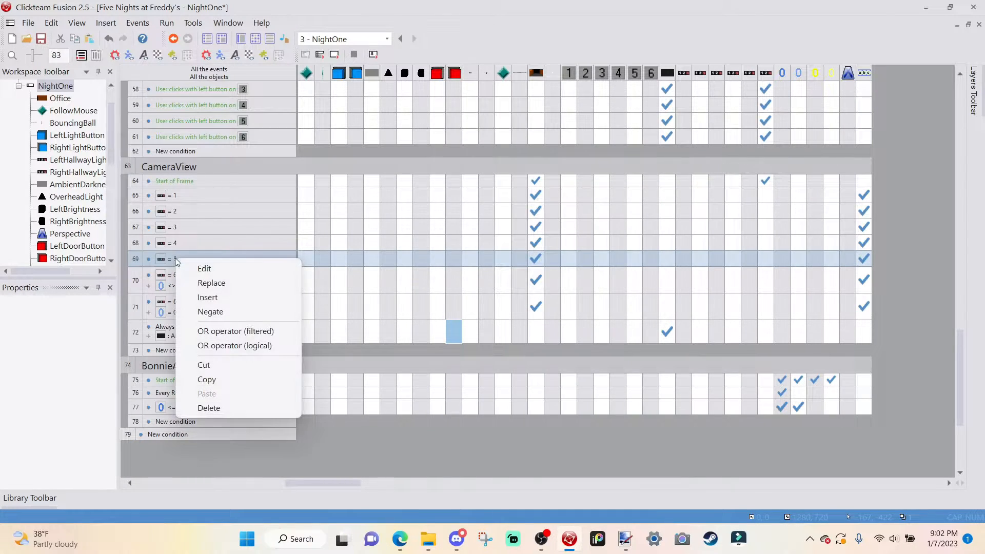
click(206, 282)
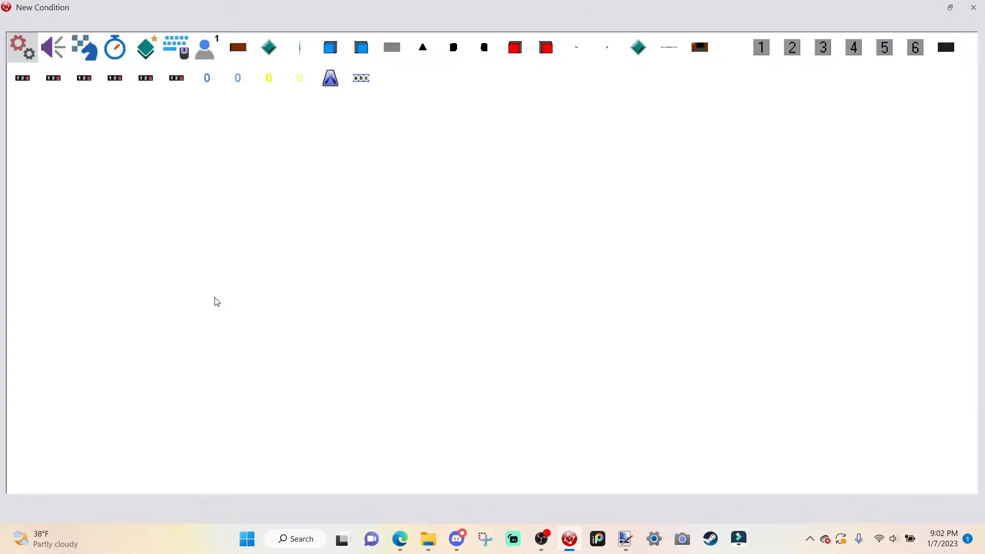
click(249, 78)
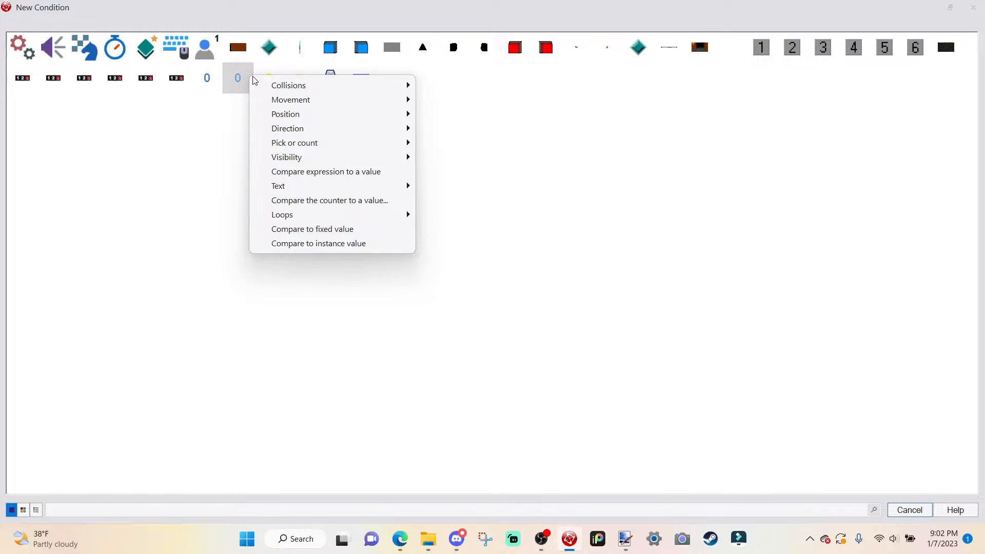
click(328, 201)
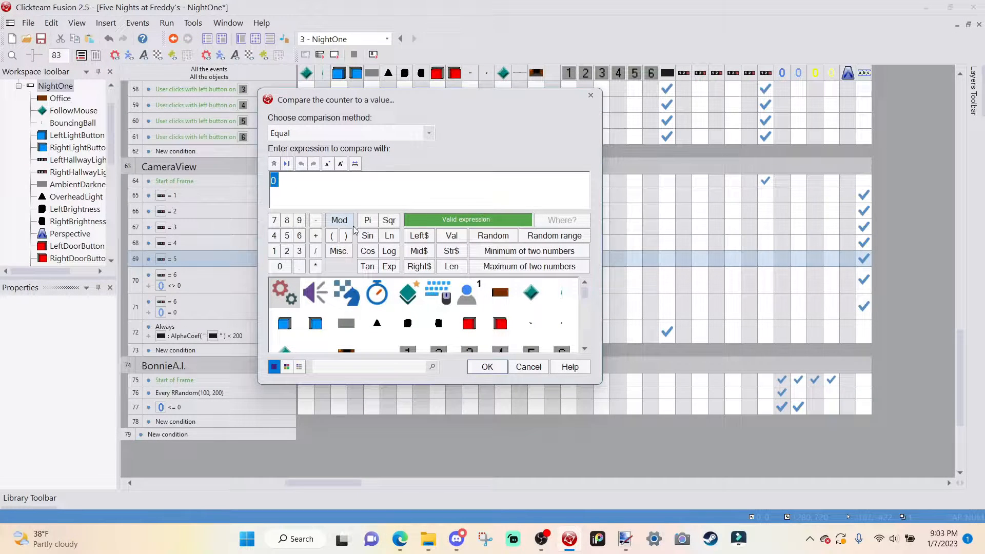
click(367, 135)
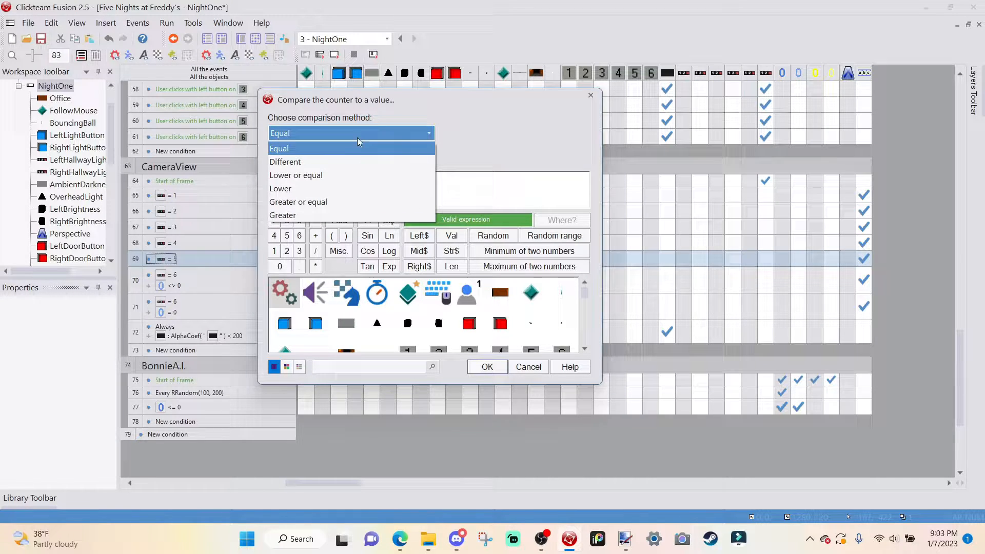
click(336, 158)
click(488, 367)
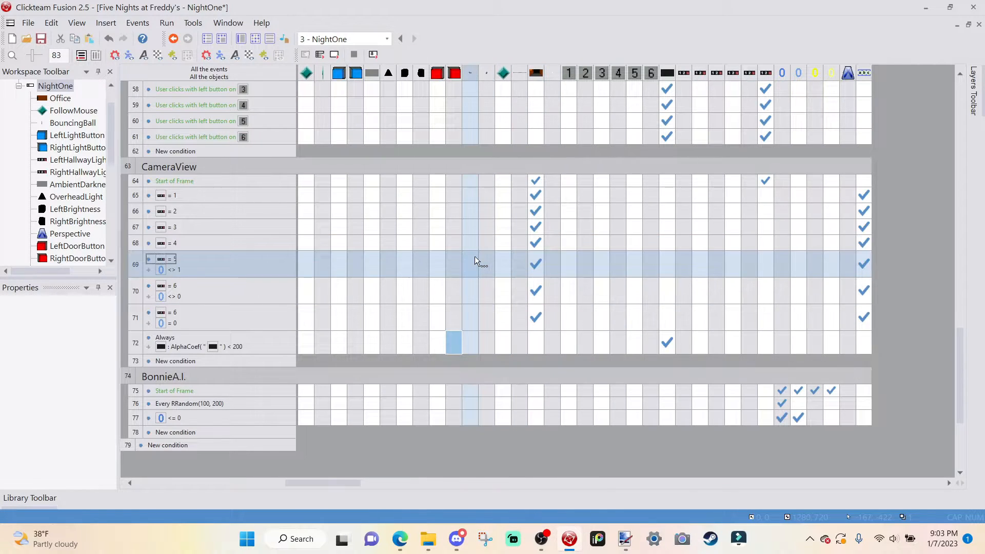
- Duplicate the CameraView event for camera 5 and set the copy's BonnieLocation comparison to Equal 1
click(134, 269)
key(ctrl+c)
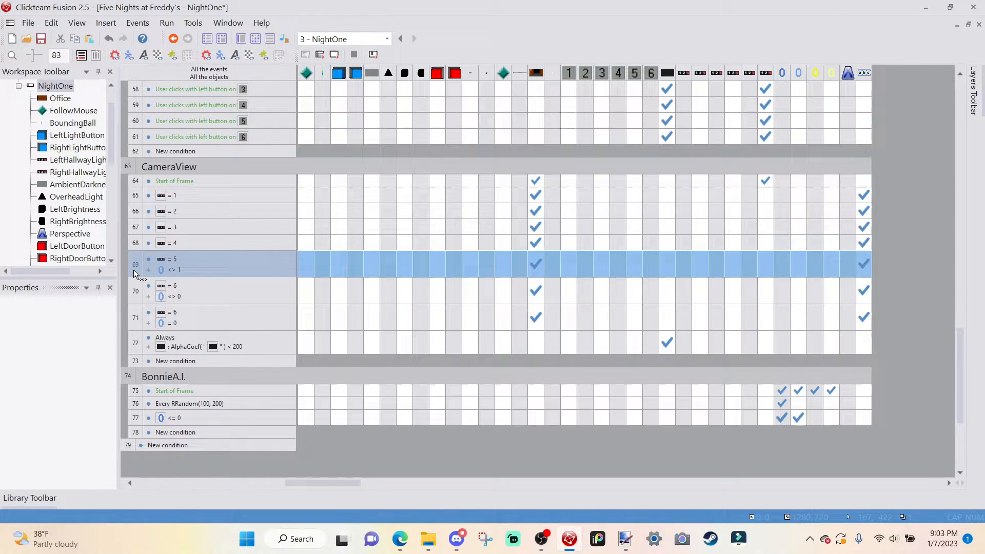
key(ctrl+v)
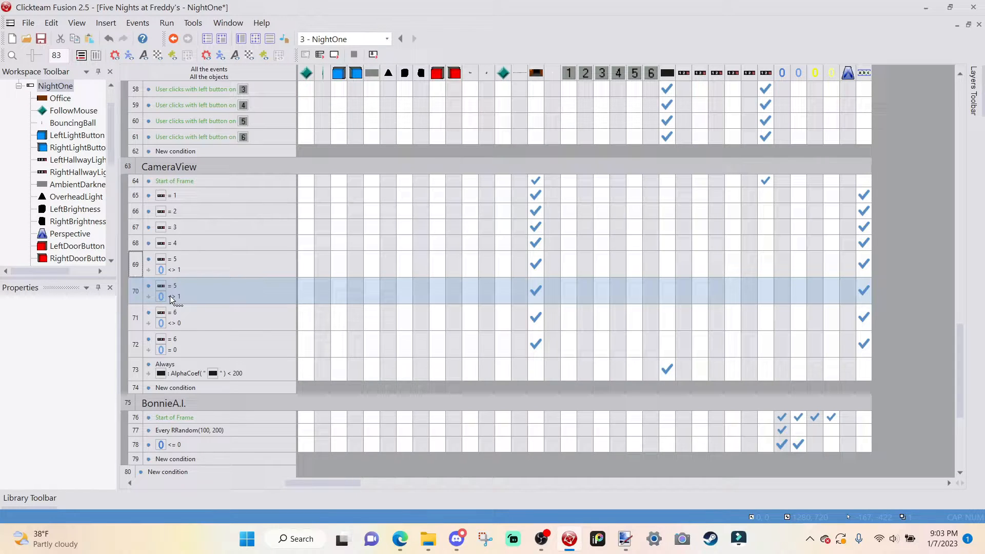
double_click(170, 296)
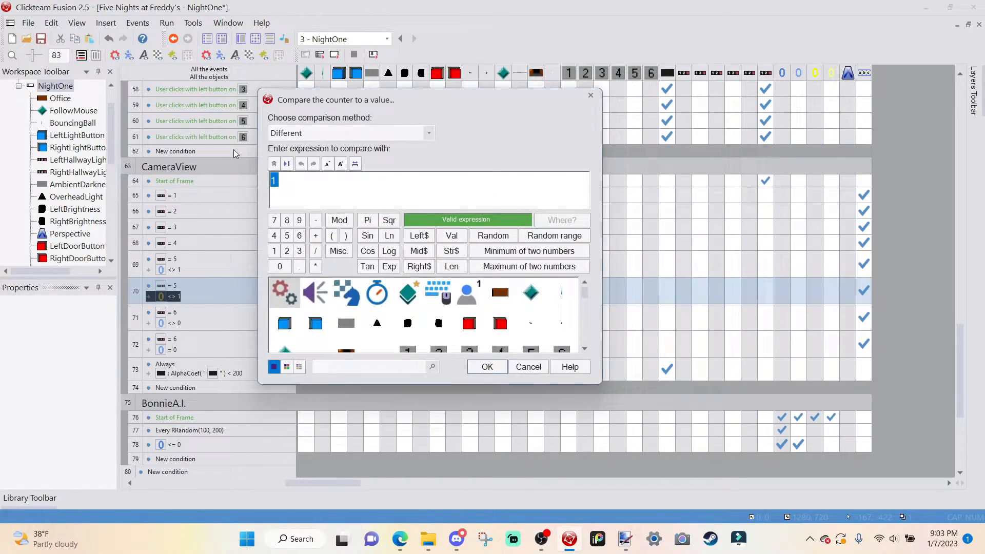
click(307, 133)
click(308, 149)
click(489, 369)
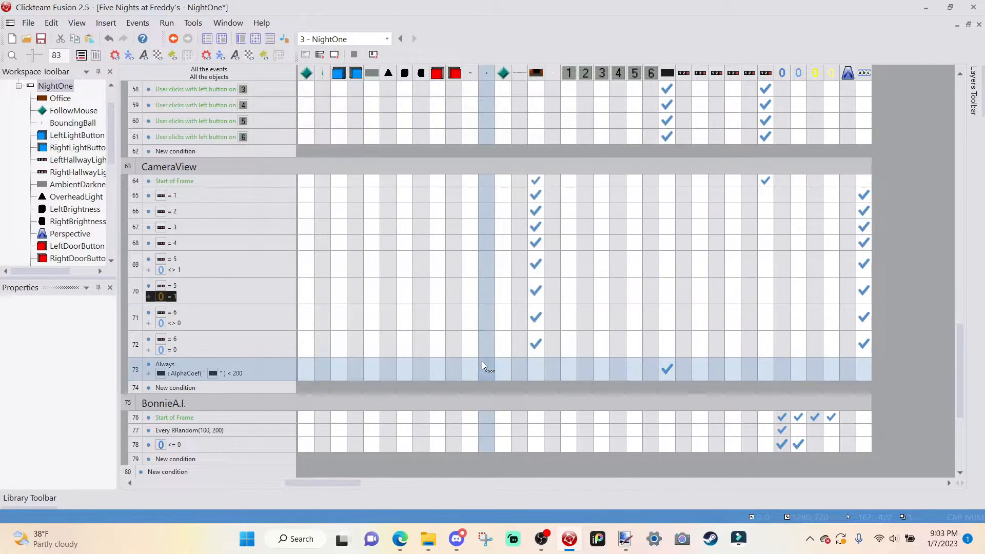
- Open the Cameras object's animation from the frame layout and examine frame 11 as the camera 5 image with Bonnie
click(235, 42)
double_click(481, 390)
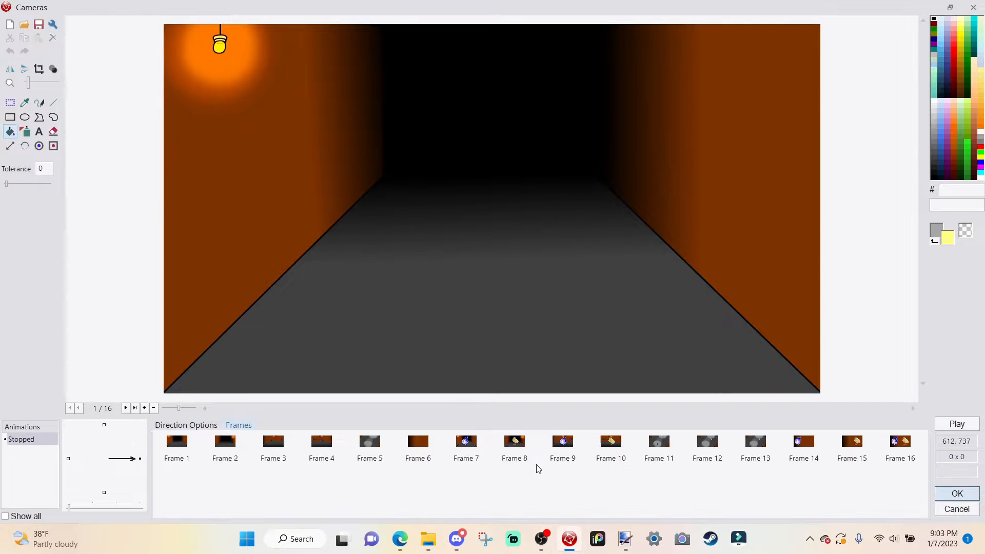
click(658, 455)
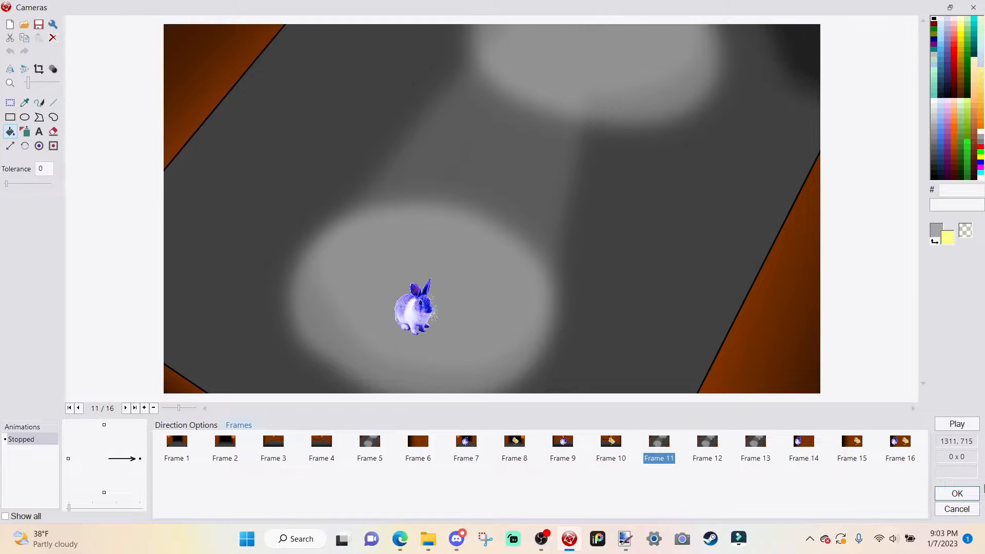
click(964, 498)
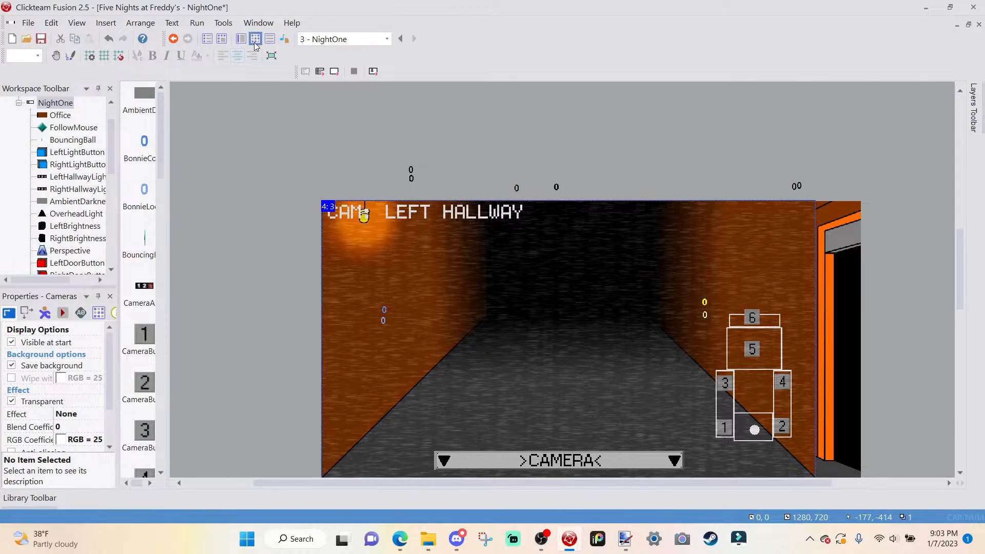
- In the CameraView event for camera 5 with BonnieLocation equal to 1, set the Cameras forced animation frame to 10
click(255, 39)
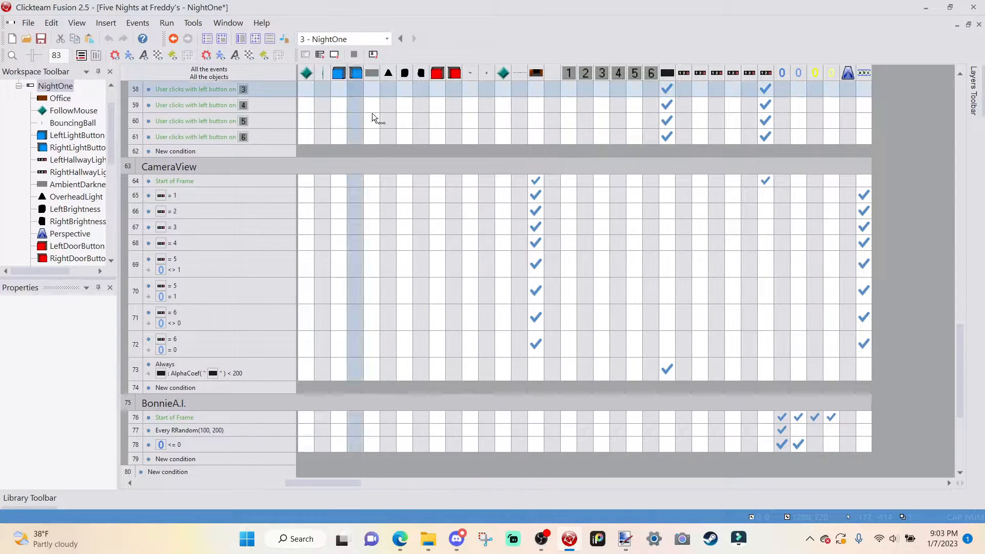
right_click(538, 291)
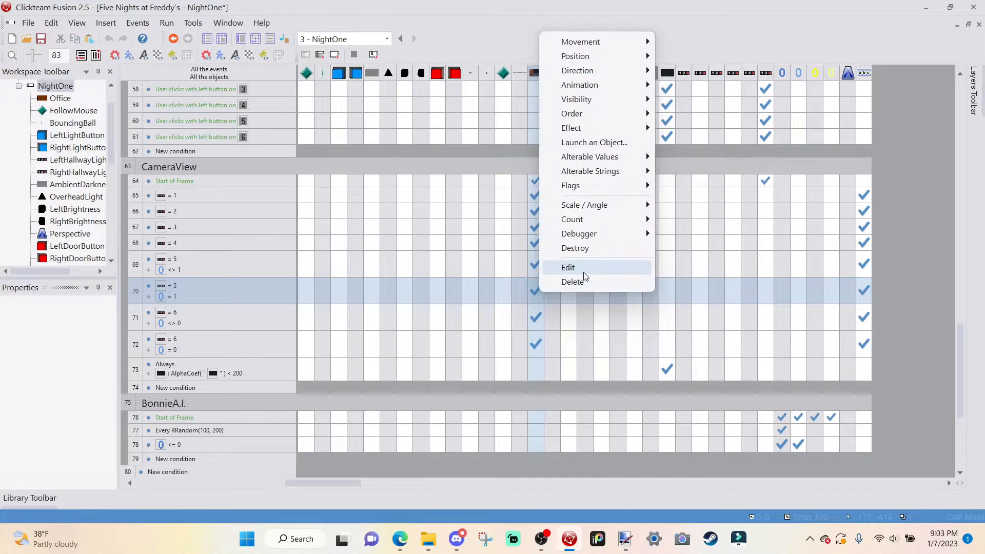
click(583, 268)
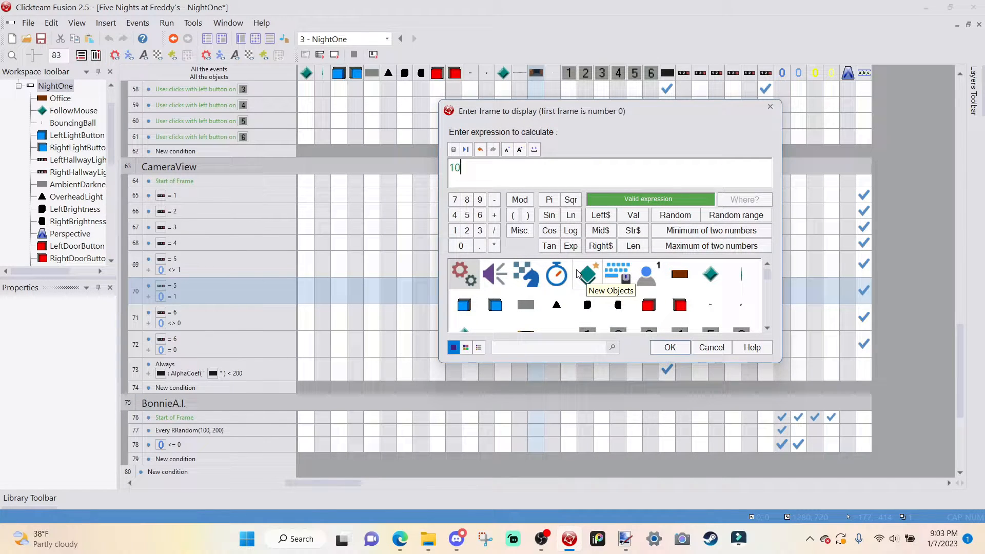
key(Return)
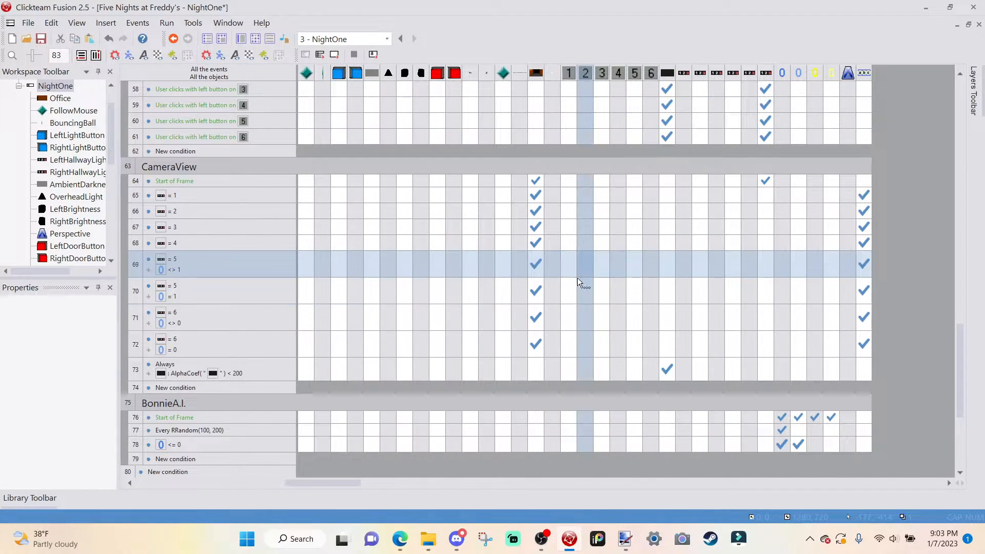
- Test-run the NightOne frame, check the camera 6 and camera 5 views as Bonnie's location counter advances, and close the game window
click(335, 55)
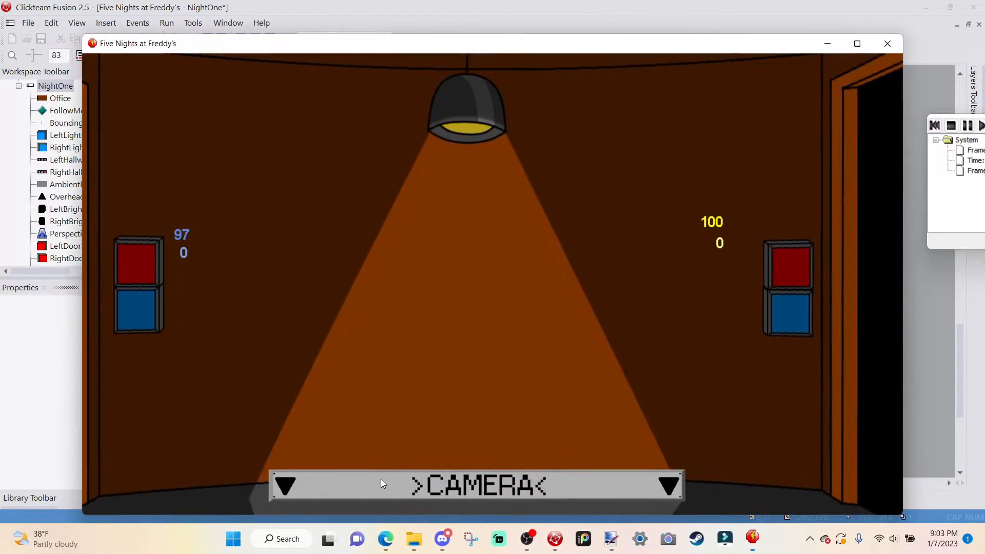
mouse_move(381, 482)
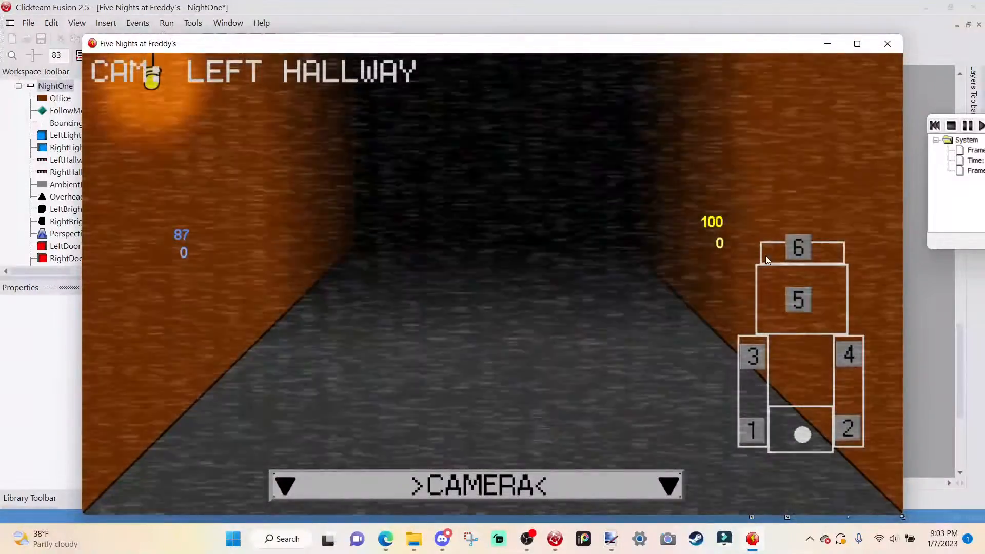
click(805, 250)
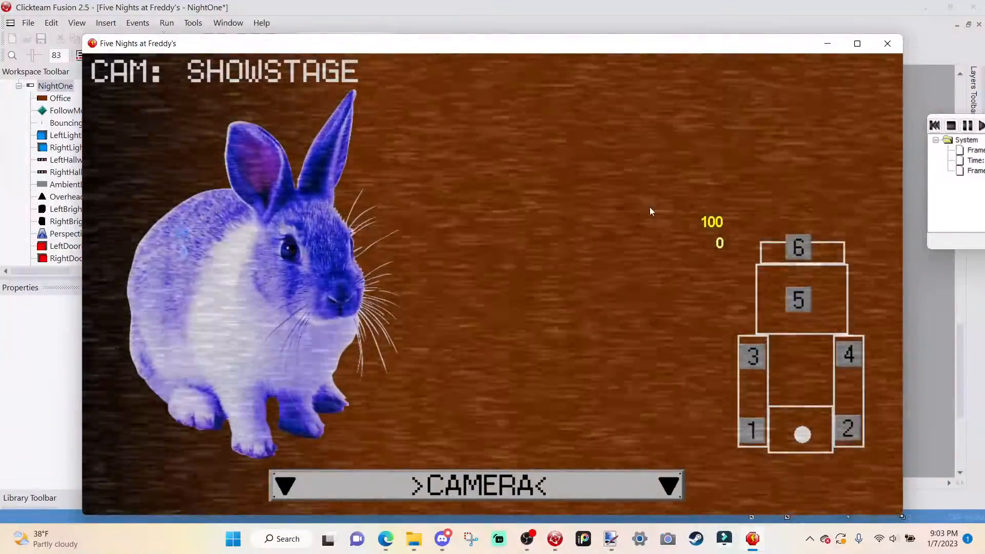
mouse_move(322, 477)
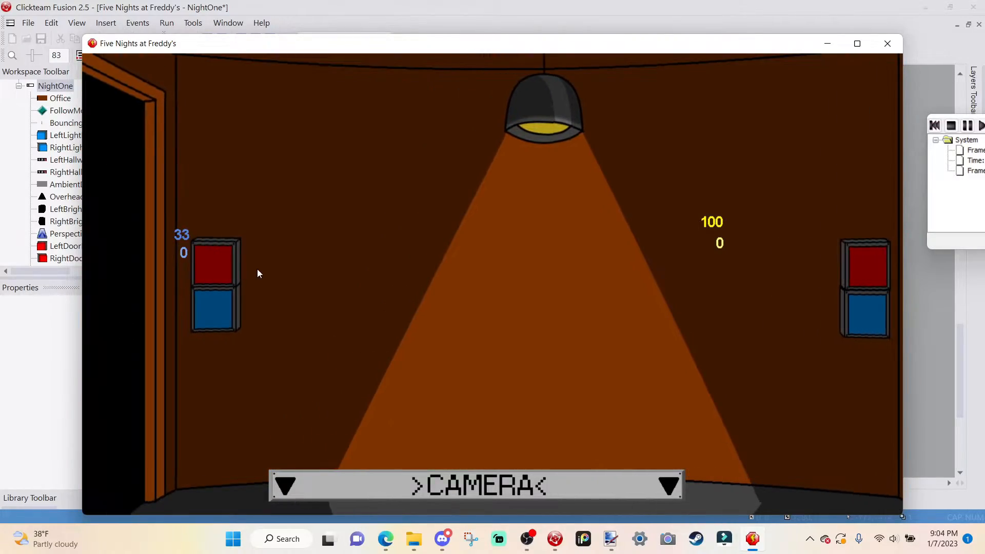
mouse_move(543, 490)
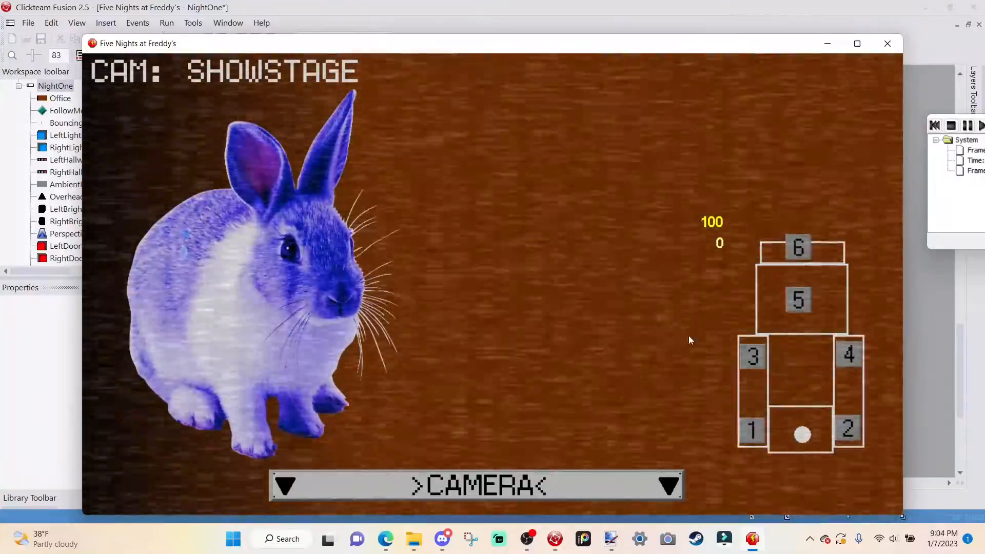
click(798, 301)
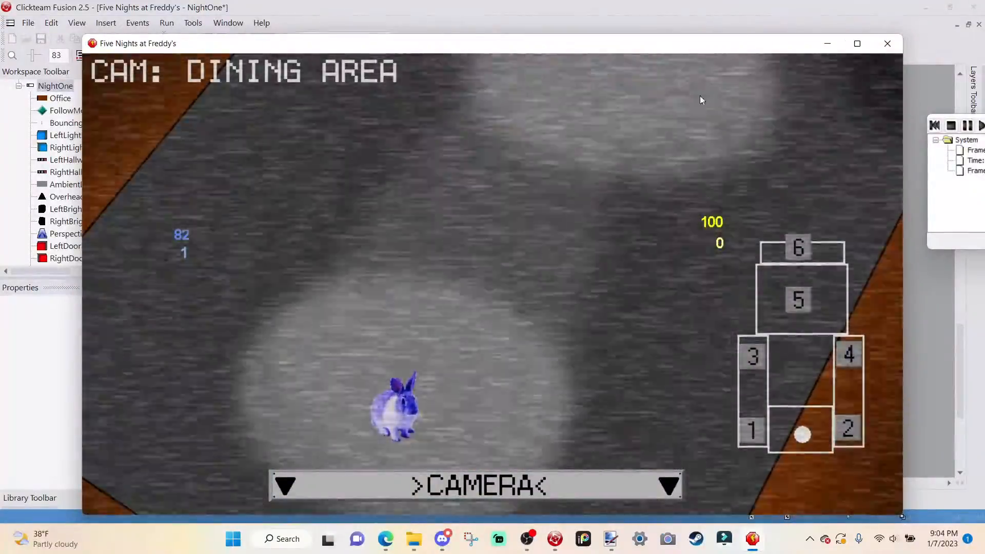
click(887, 43)
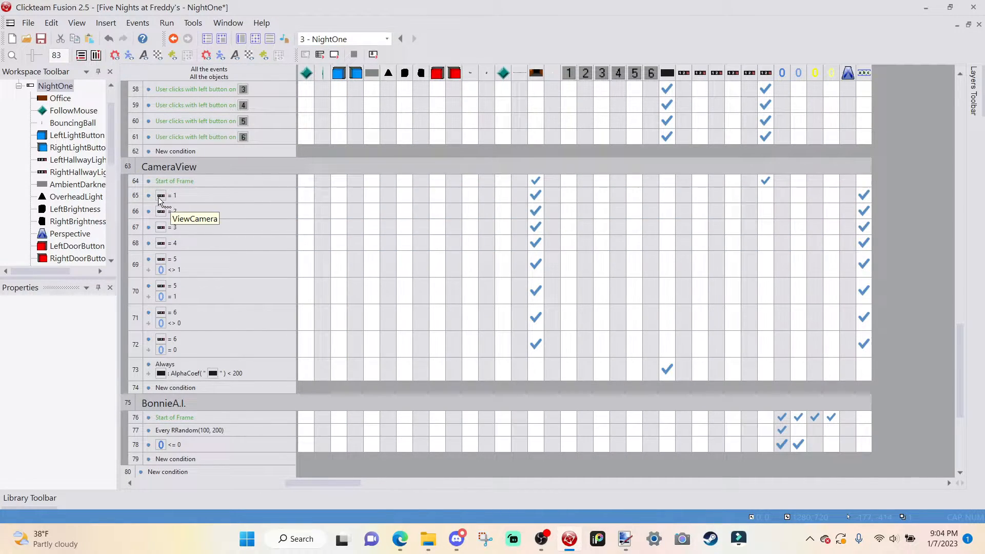
click(163, 227)
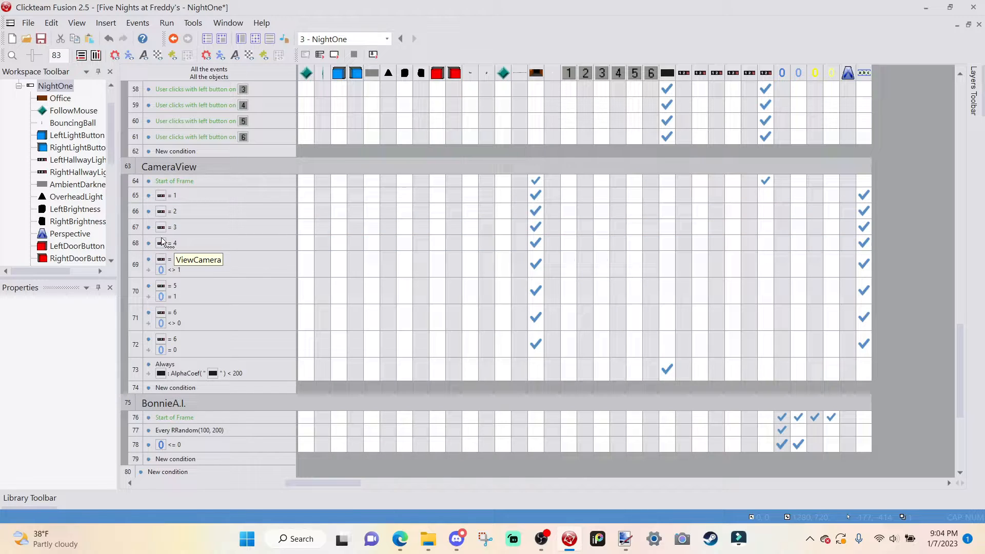
click(170, 242)
click(322, 72)
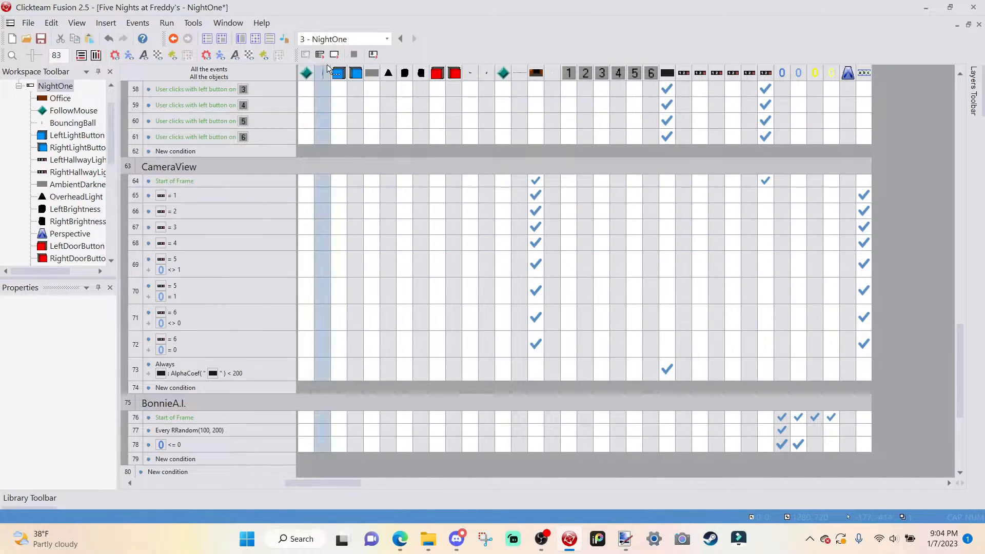
click(240, 39)
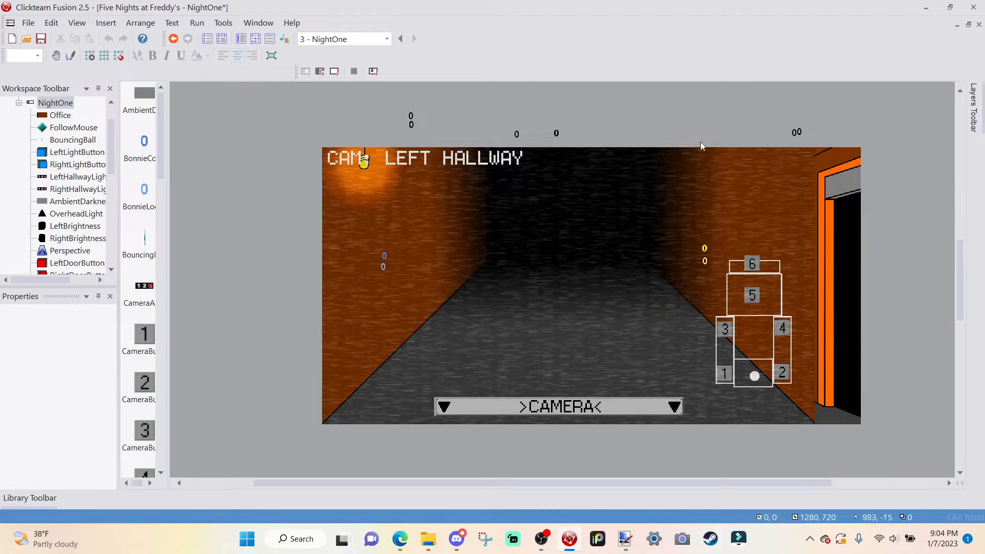
click(255, 41)
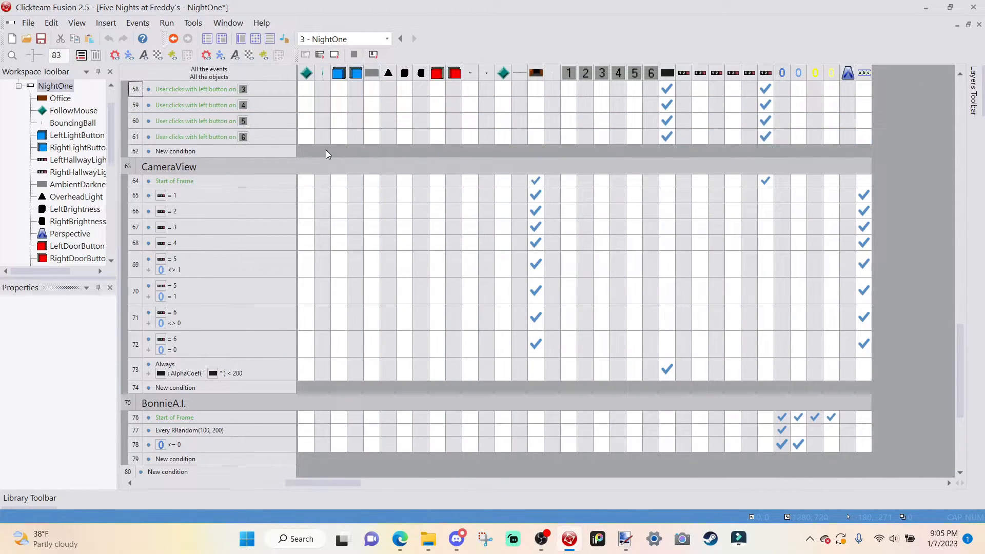
- Add a condition to the CameraView event for camera 3 requiring the Bonnie location counter to be different from 2
right_click(169, 227)
click(197, 263)
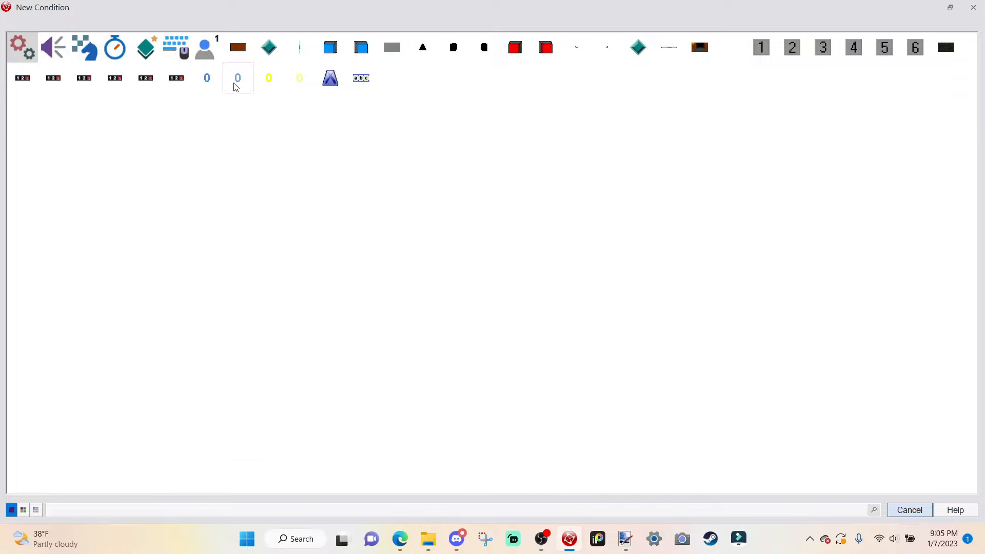
click(236, 85)
click(309, 208)
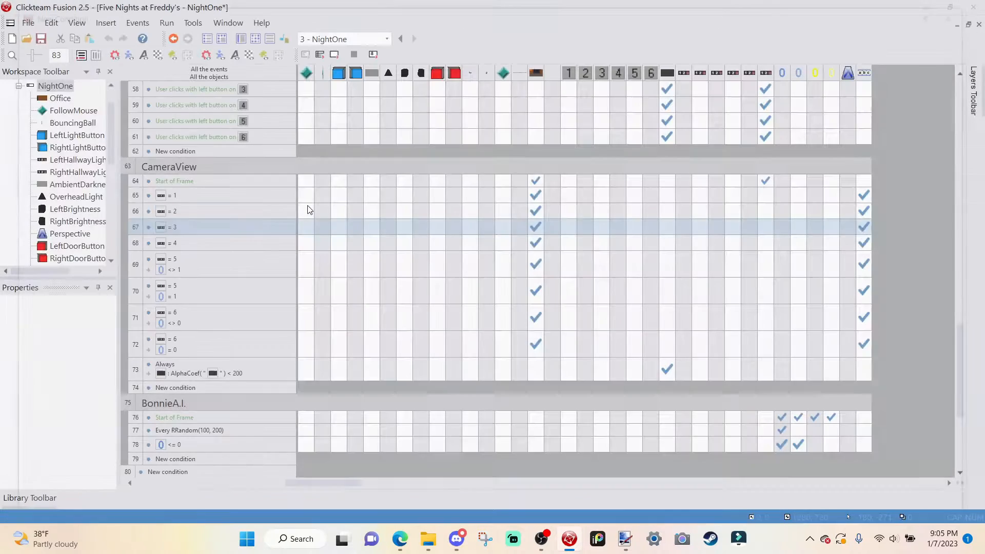
click(315, 135)
click(310, 156)
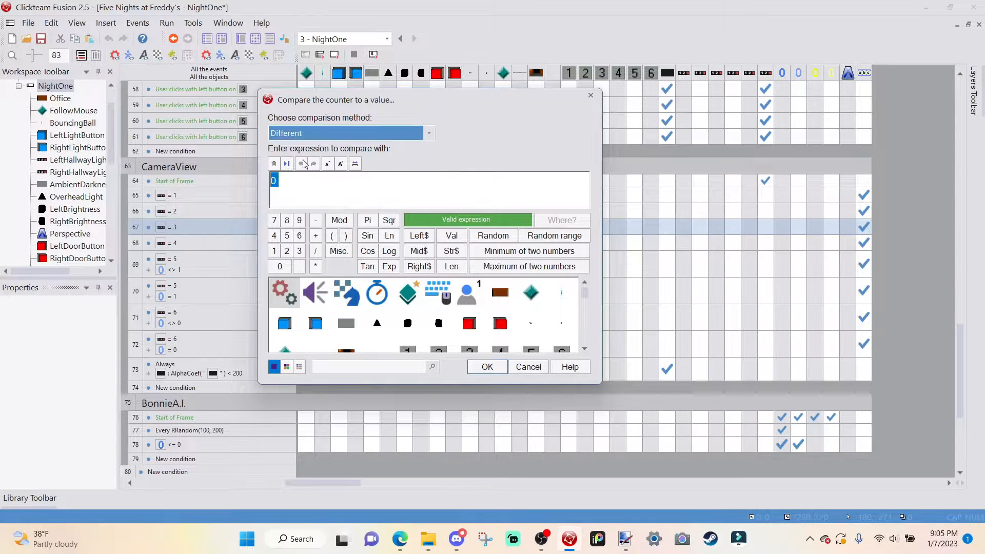
text(2)
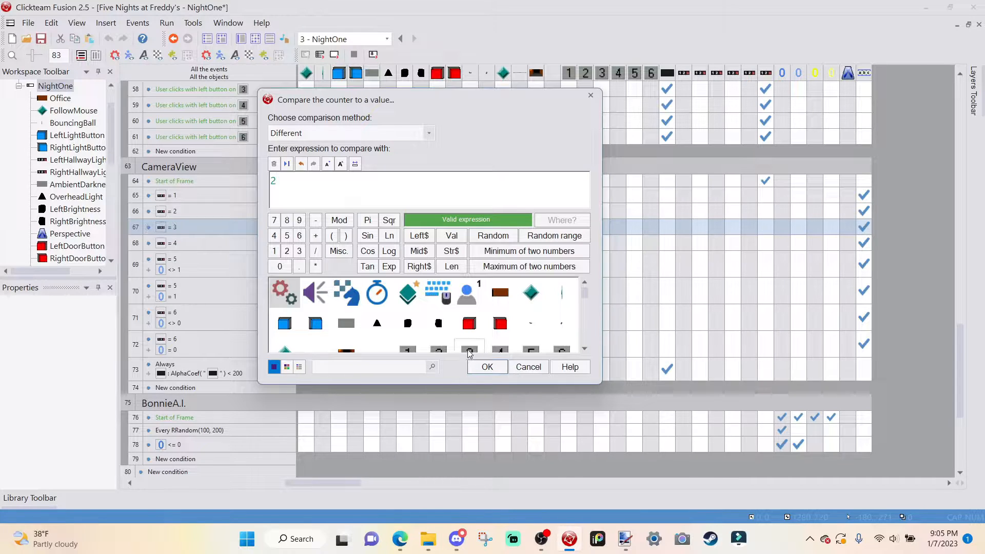
click(477, 366)
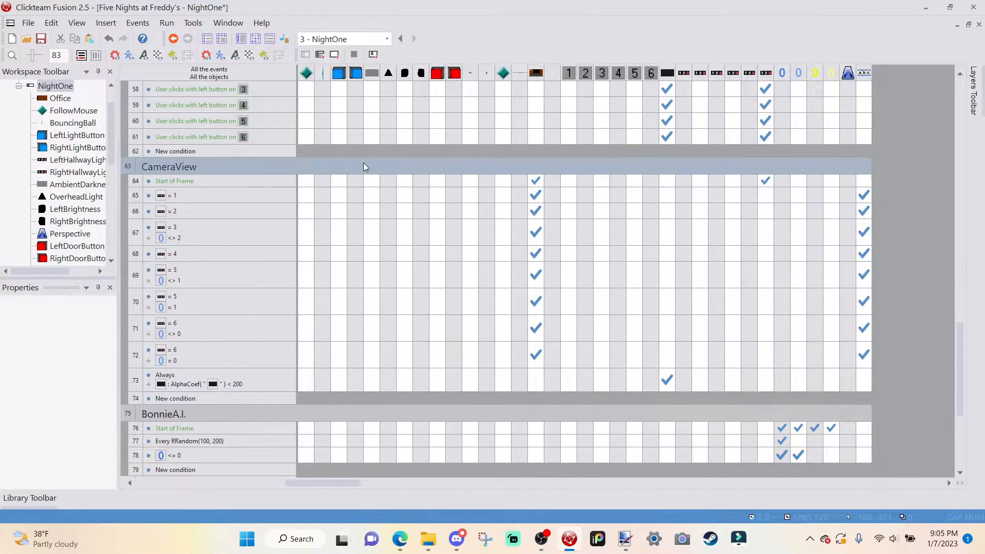
- Duplicate the camera 3 event and set the copy's Bonnie location comparison to equal 2
click(136, 237)
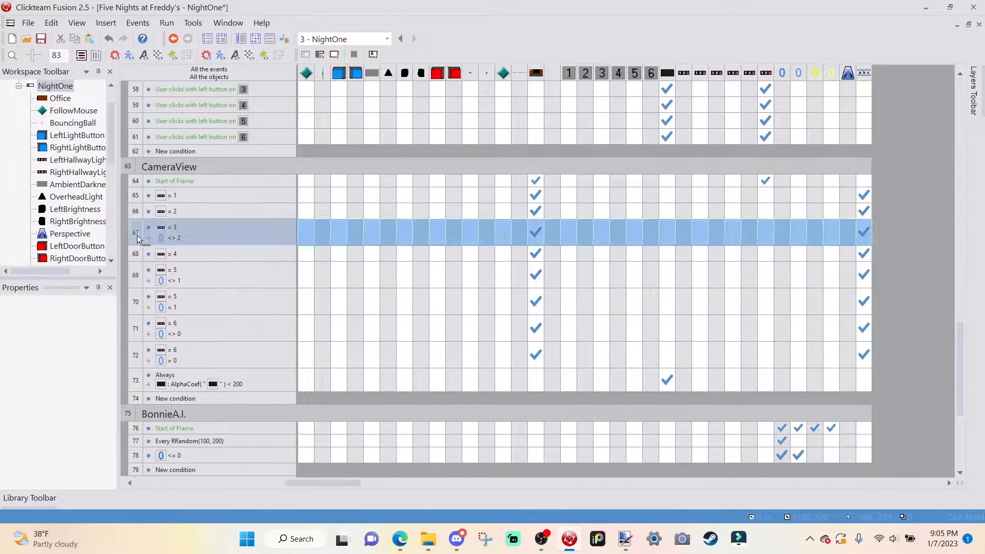
key(ctrl+c)
key(ctrl+v)
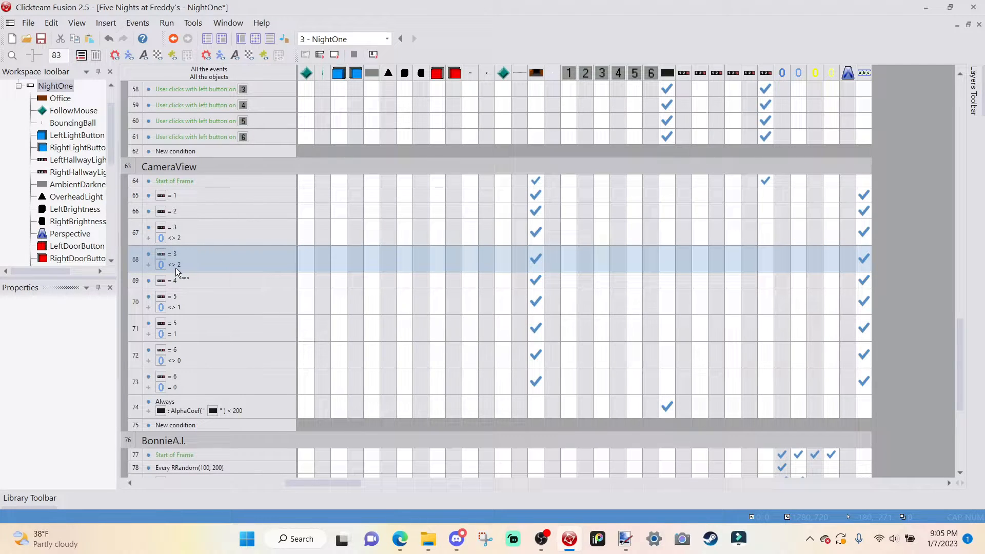
double_click(173, 266)
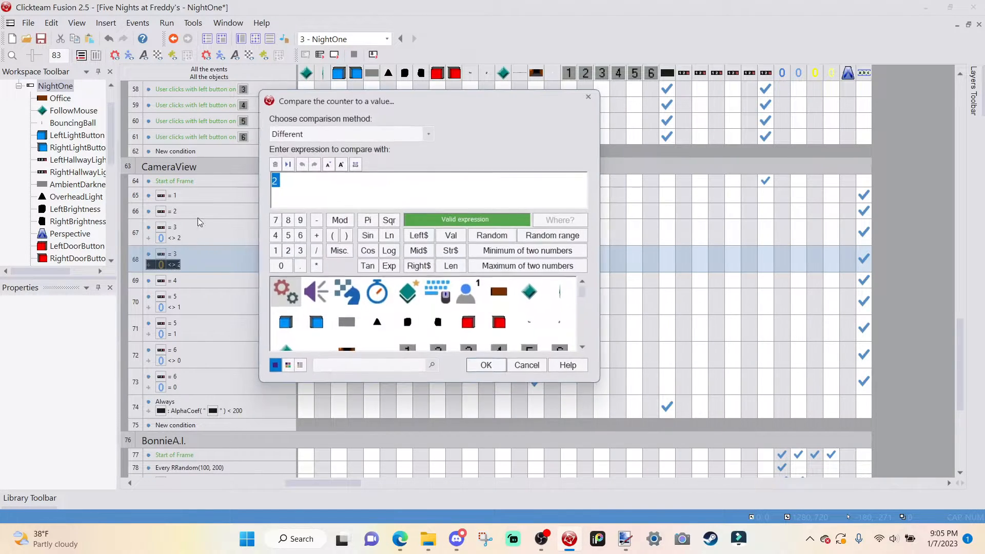
click(303, 133)
click(303, 148)
click(487, 368)
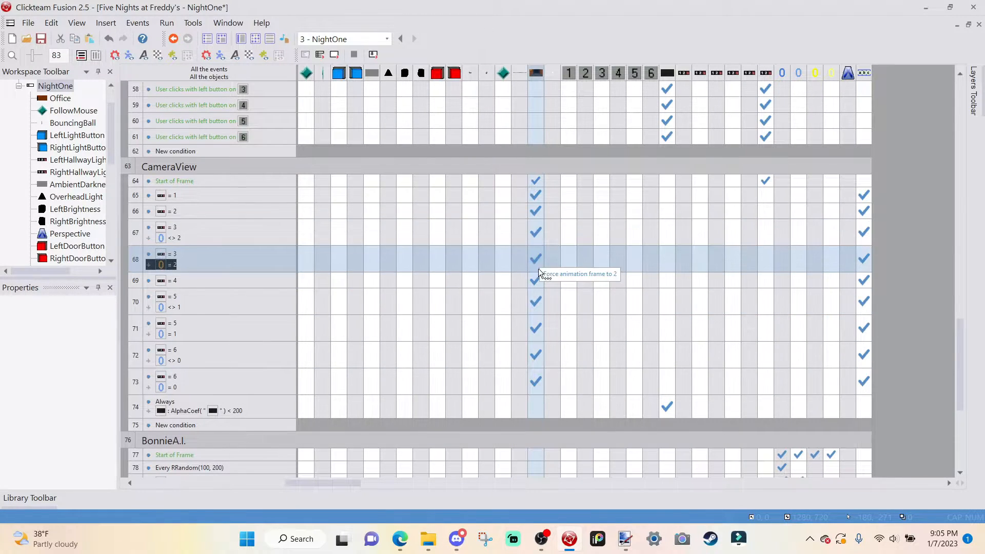
- Examine animation frames 7 and 9 of the Cameras object to find the image with Bonnie for camera 3
click(243, 39)
double_click(494, 291)
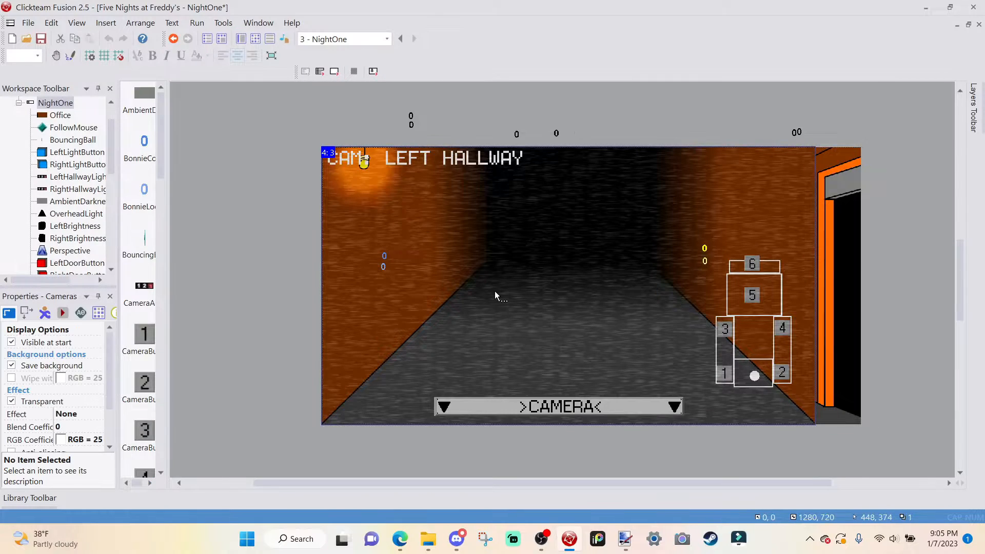
click(557, 449)
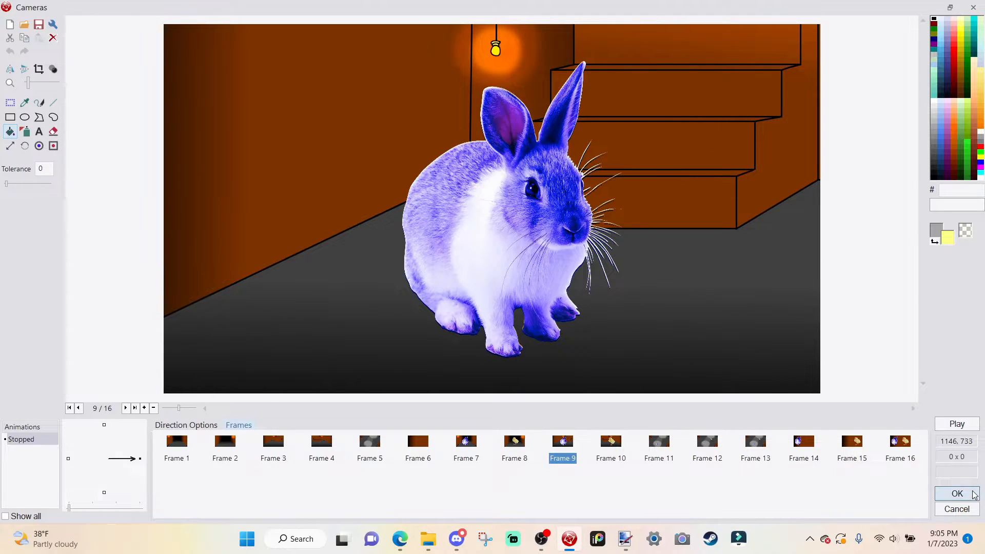
click(957, 493)
click(255, 39)
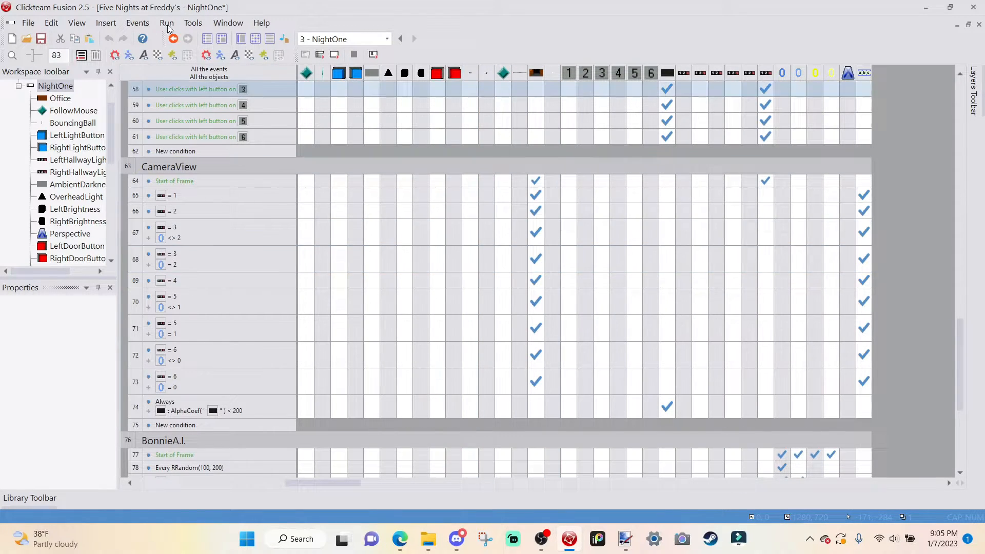
drag(233, 39, 271, 40)
click(230, 39)
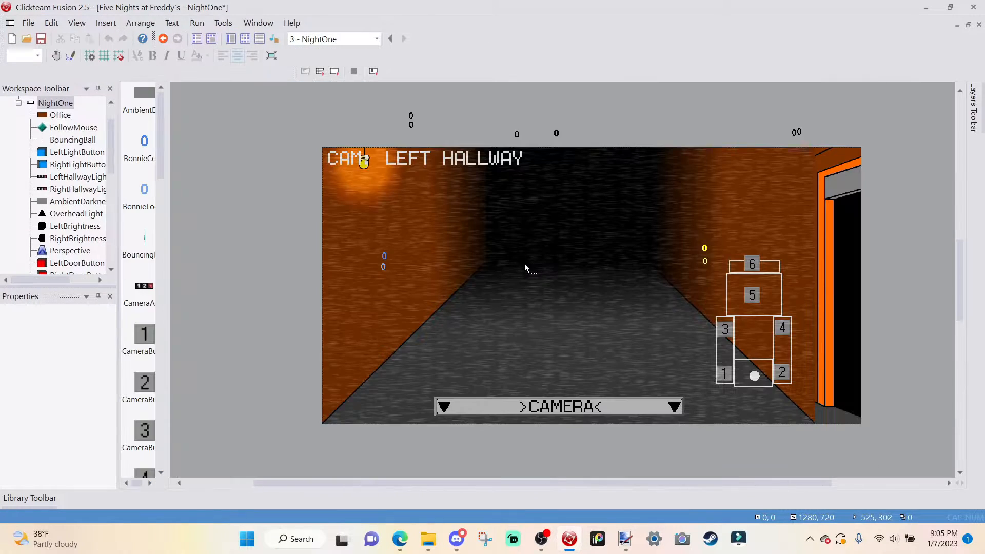
double_click(524, 263)
click(480, 462)
click(565, 450)
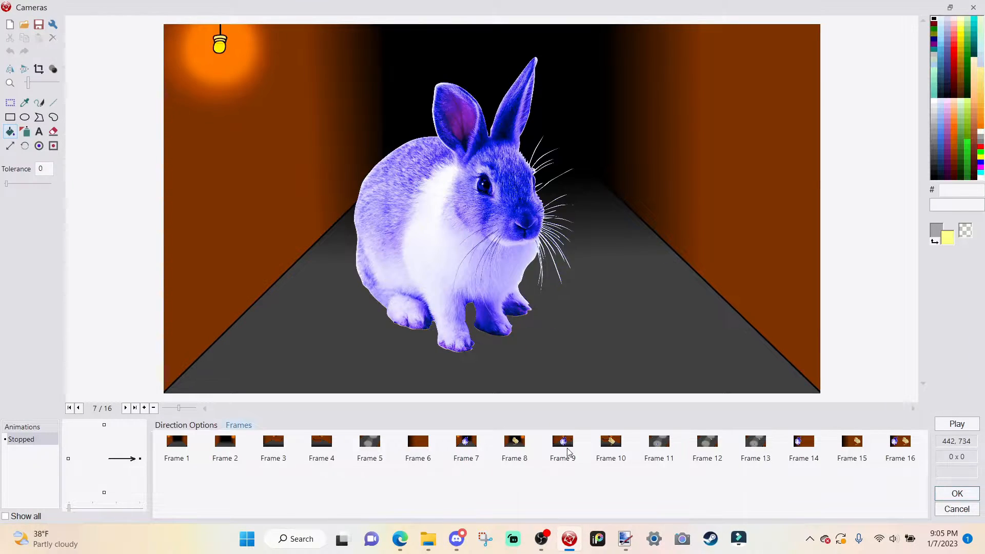
click(982, 4)
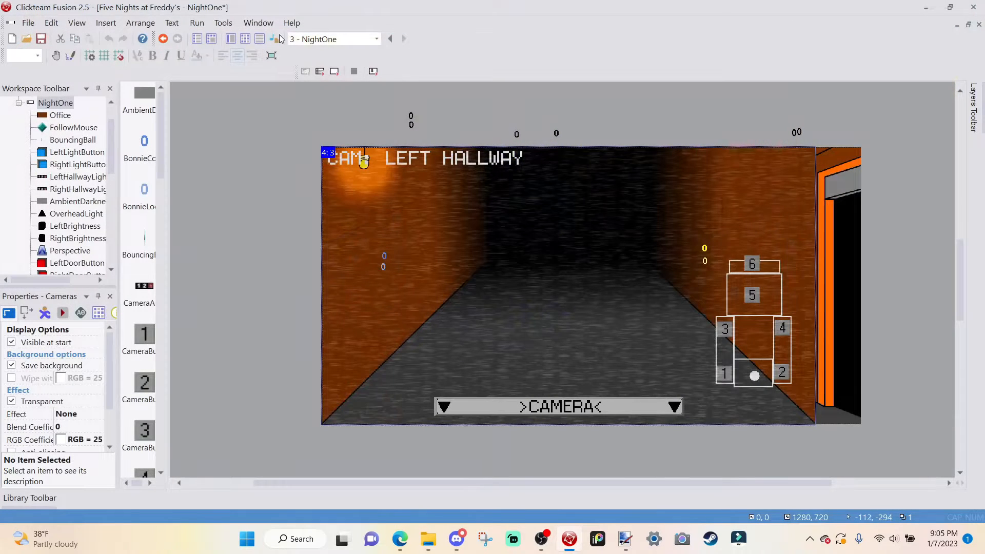
click(246, 39)
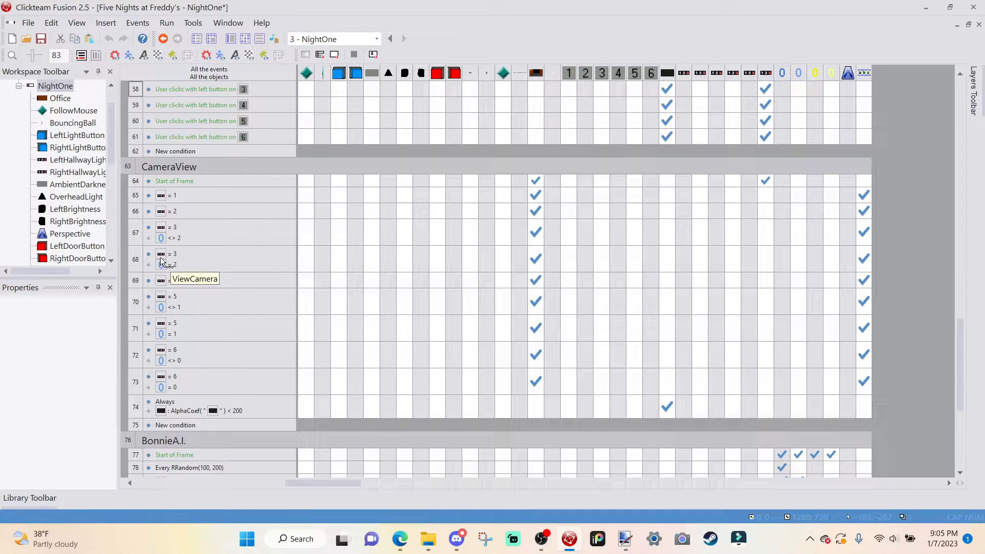
- Set the Cameras object's forced animation frame to 3 in the event where camera is 3 and Bonnie location equals 2
right_click(540, 255)
click(593, 490)
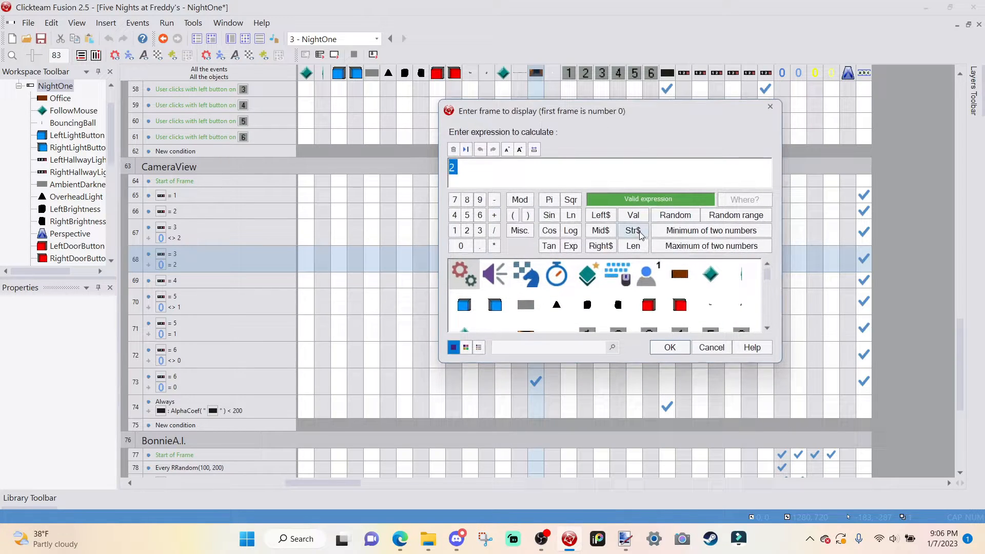
text(3)
key(Return)
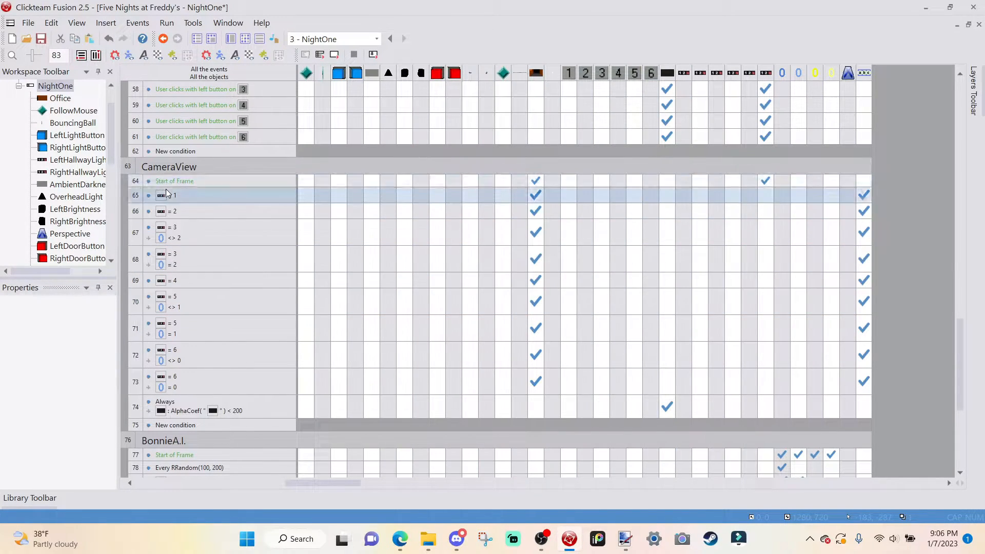
- Add a condition to the CameraView event for camera 1 requiring the Bonnie location counter to be different from 3
right_click(170, 194)
click(201, 238)
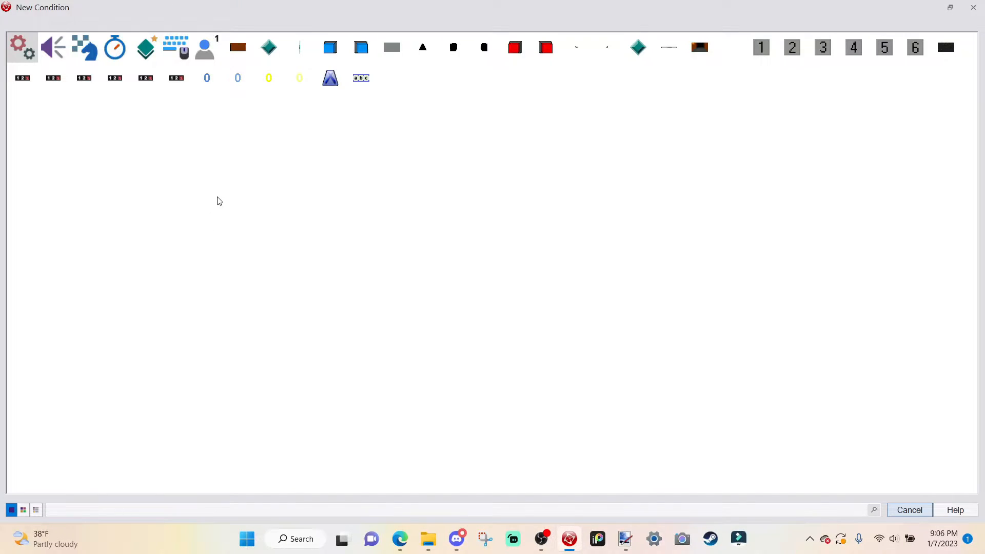
click(242, 88)
click(331, 209)
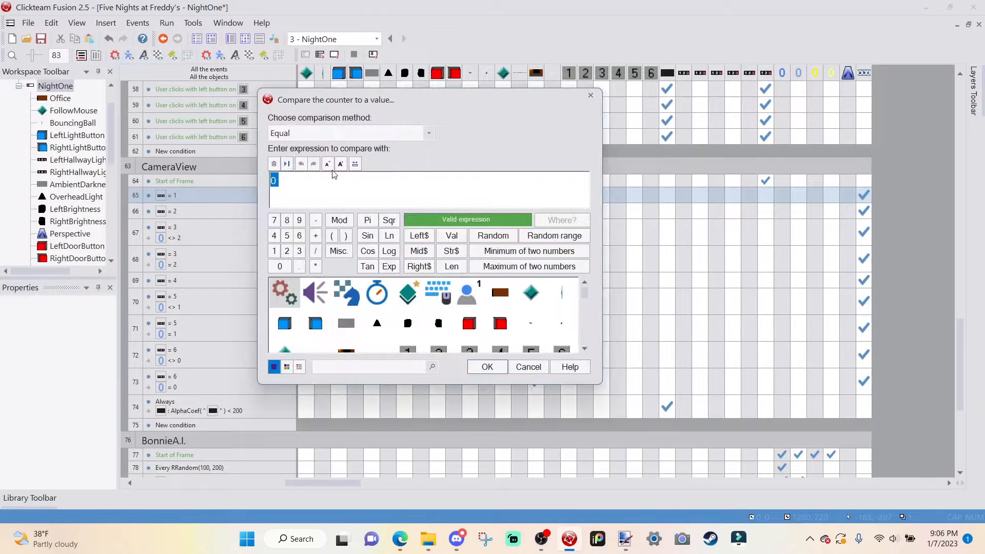
click(328, 132)
click(307, 160)
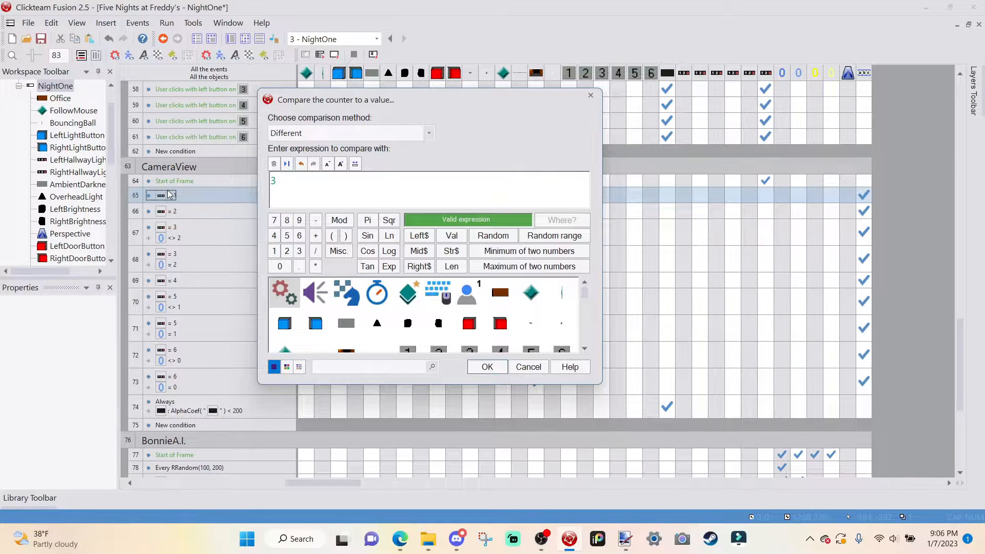
key(Return)
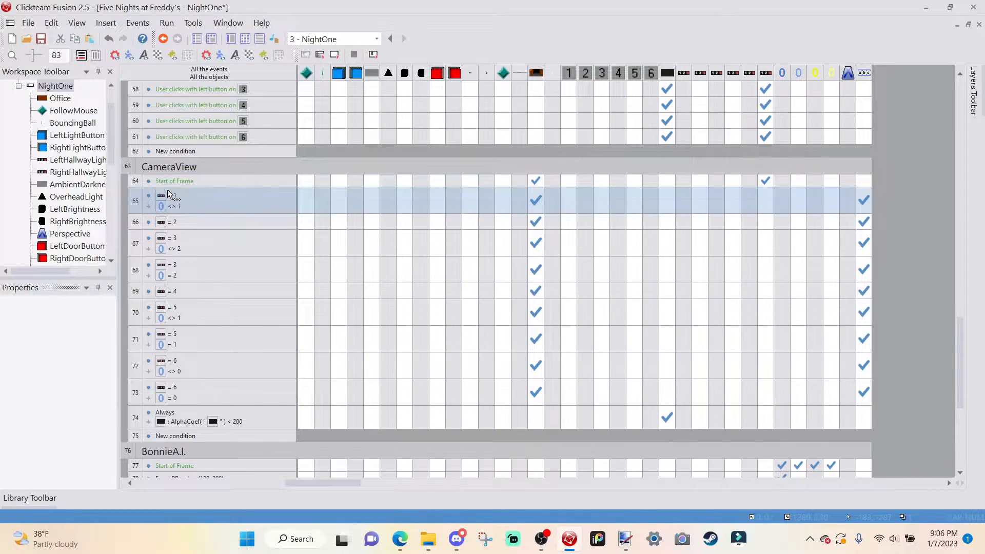
- Duplicate the camera 1 event and set the copy's Bonnie location comparison to equal 3
click(135, 200)
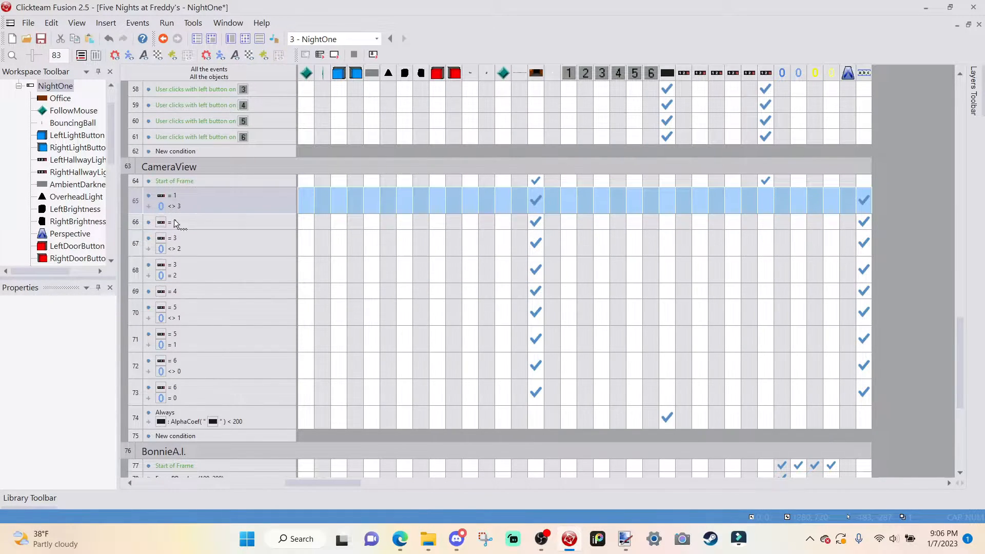
key(ctrl+v)
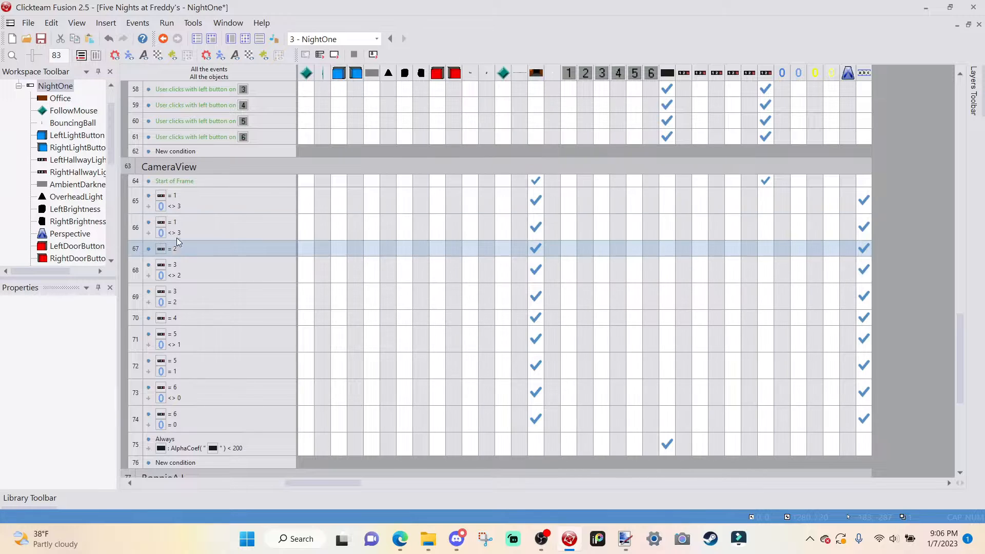
double_click(175, 232)
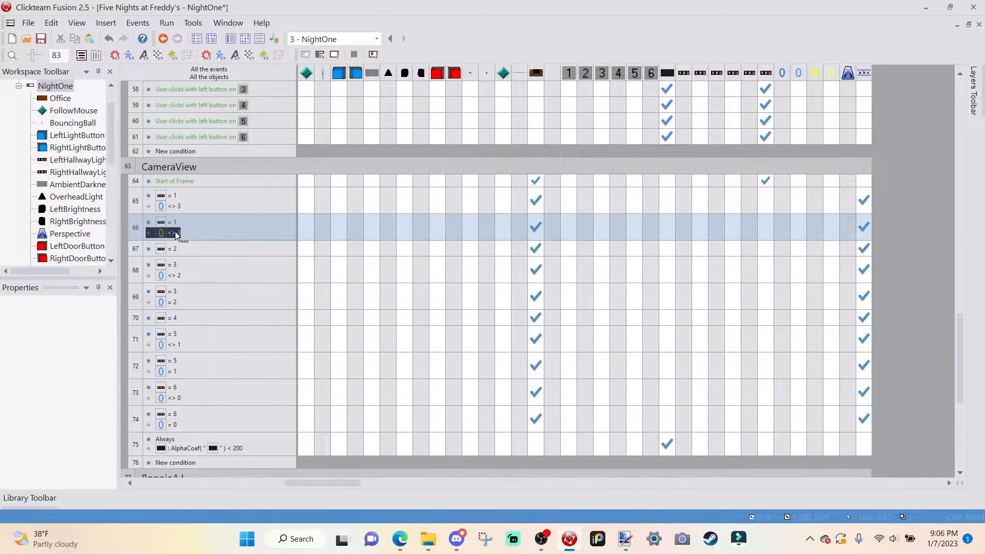
click(310, 133)
click(319, 144)
click(485, 367)
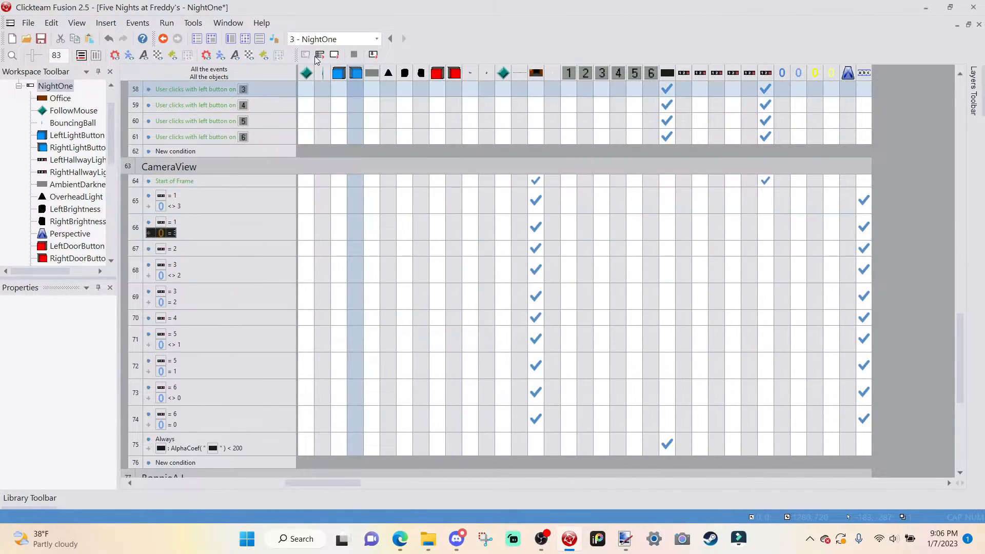
- Check frame 7 of the Cameras object and edit the forced animation frame in the event where camera is 1 and Bonnie location equals 3
click(233, 42)
double_click(598, 327)
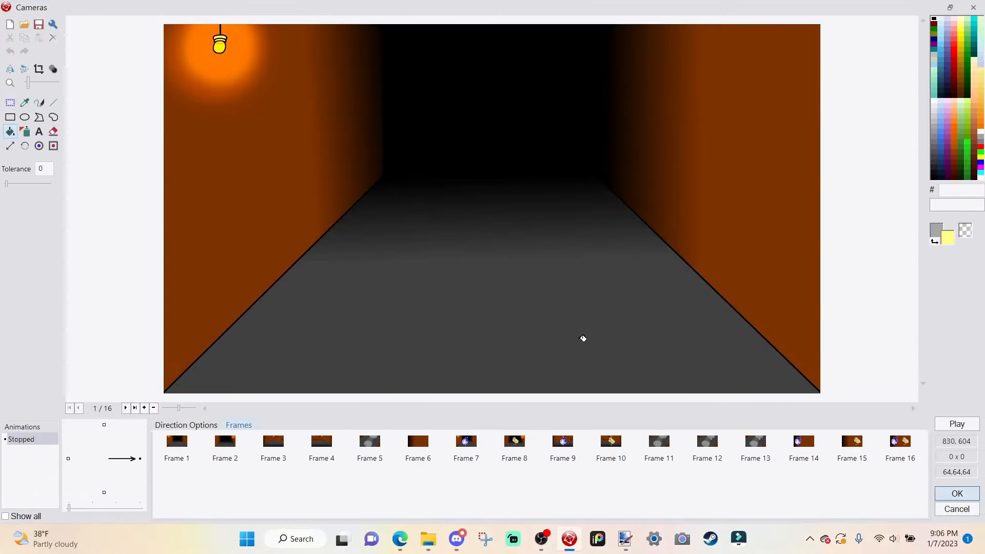
click(463, 455)
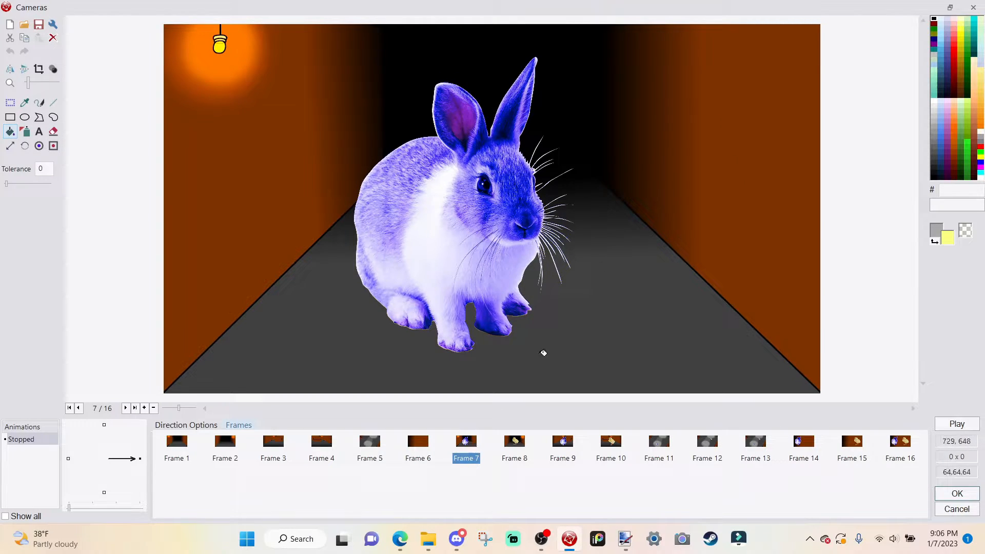
click(957, 494)
click(246, 39)
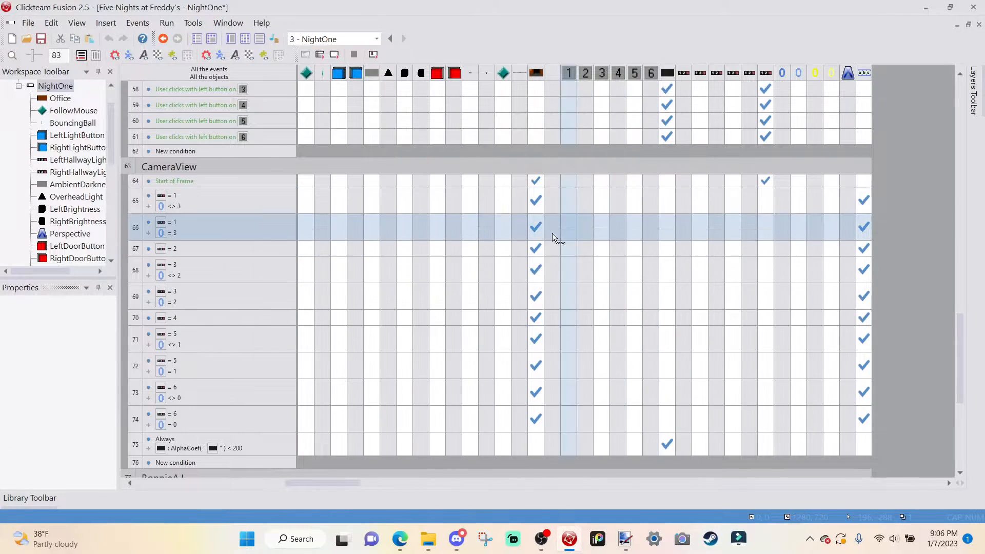
right_click(533, 222)
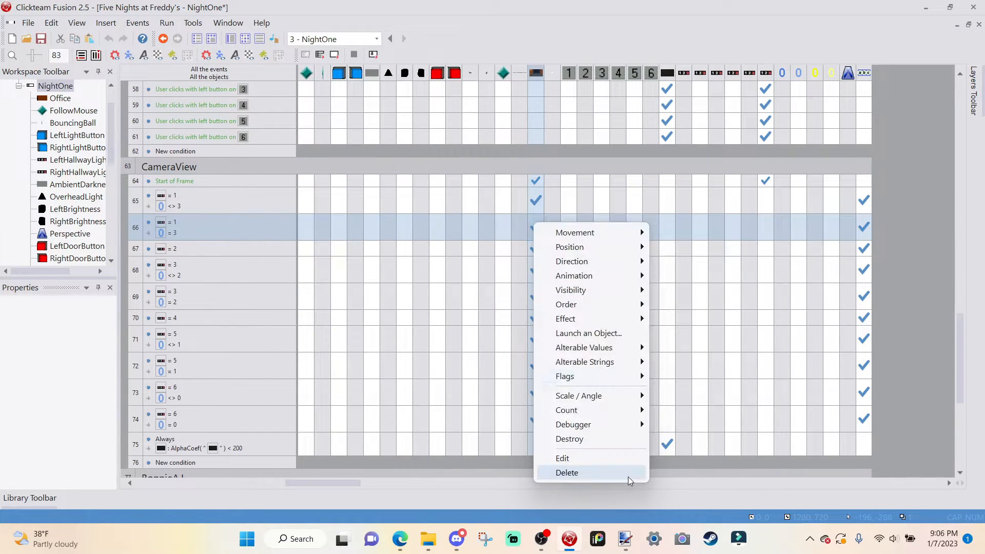
click(619, 462)
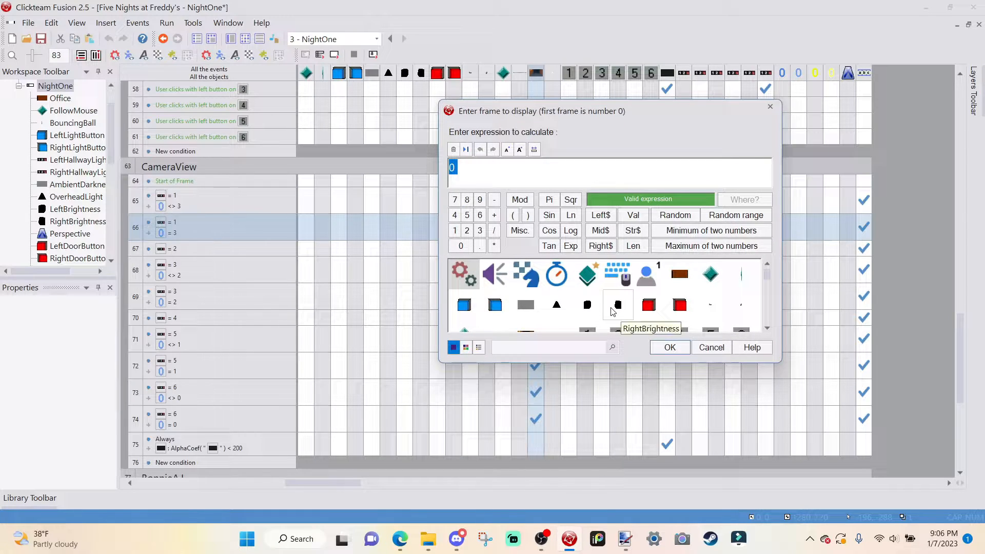
key(Return)
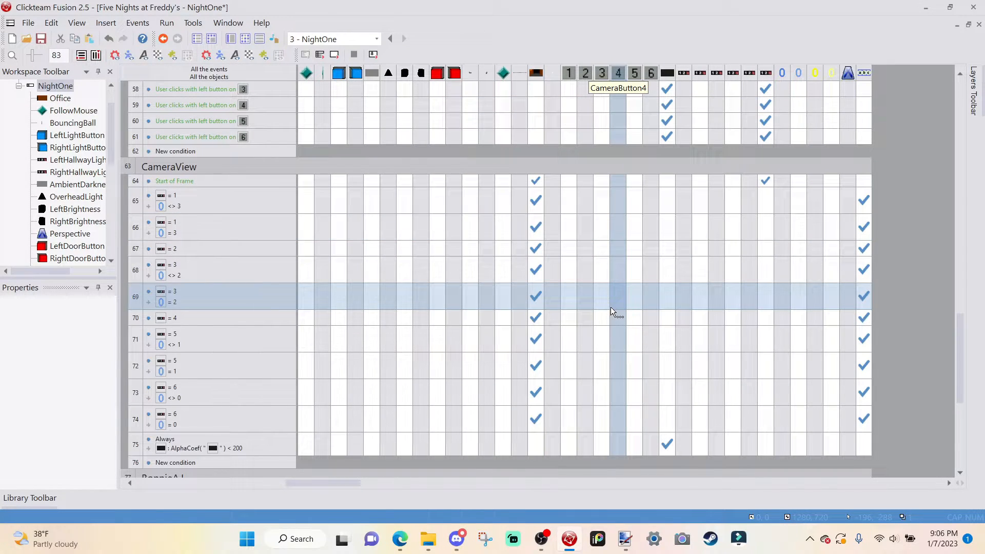
- Review animation frames 3, 5 and 6 of the Cameras object in the frame layout and return to the event grid
click(235, 39)
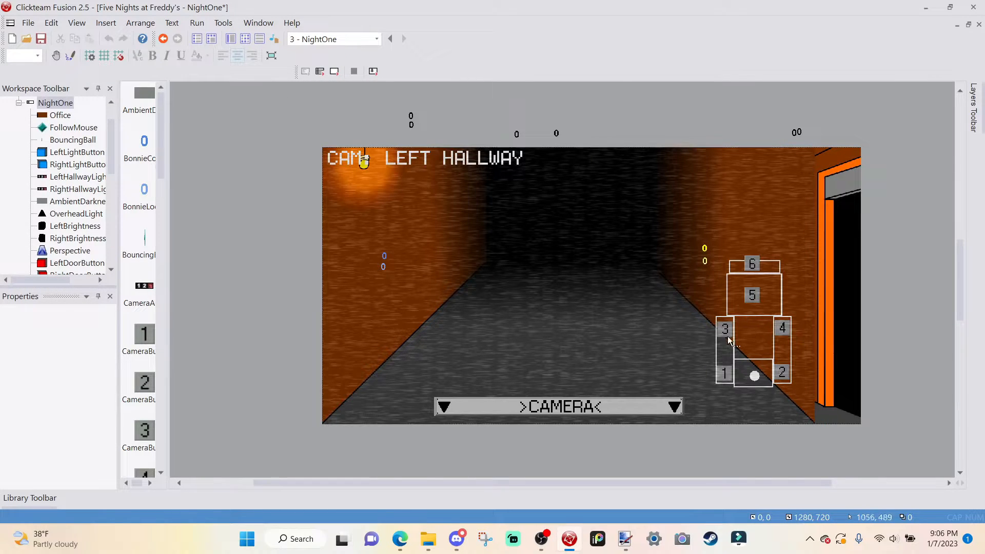
double_click(727, 368)
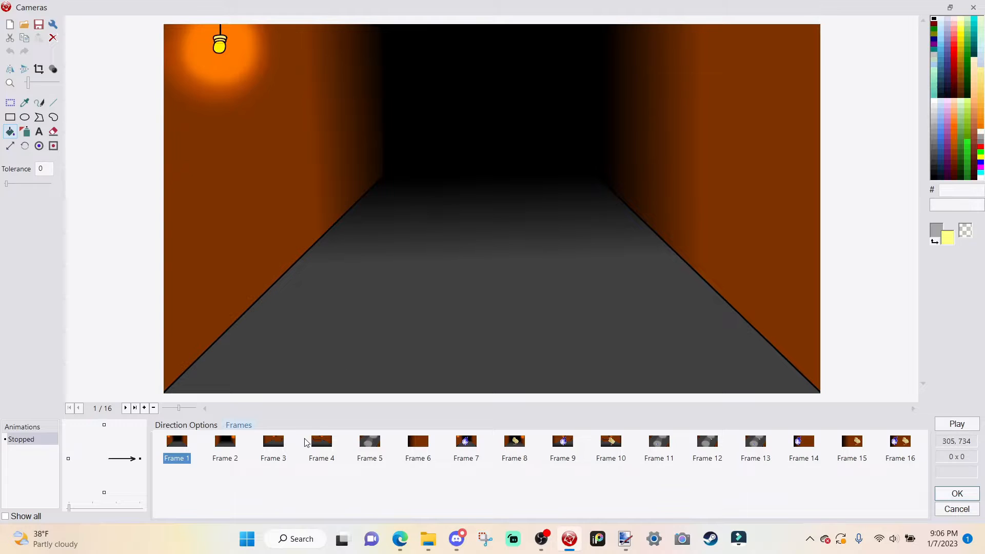
click(272, 442)
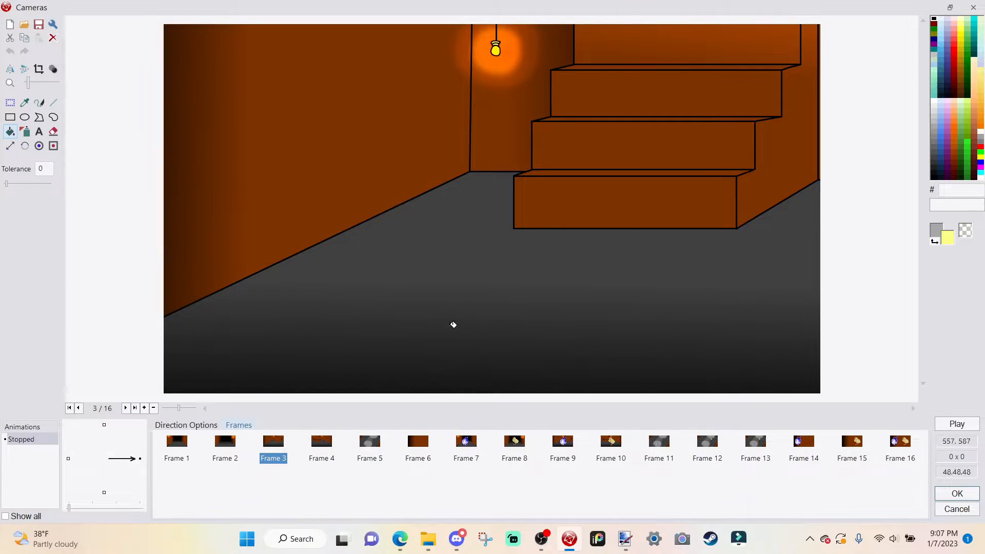
click(366, 453)
click(427, 455)
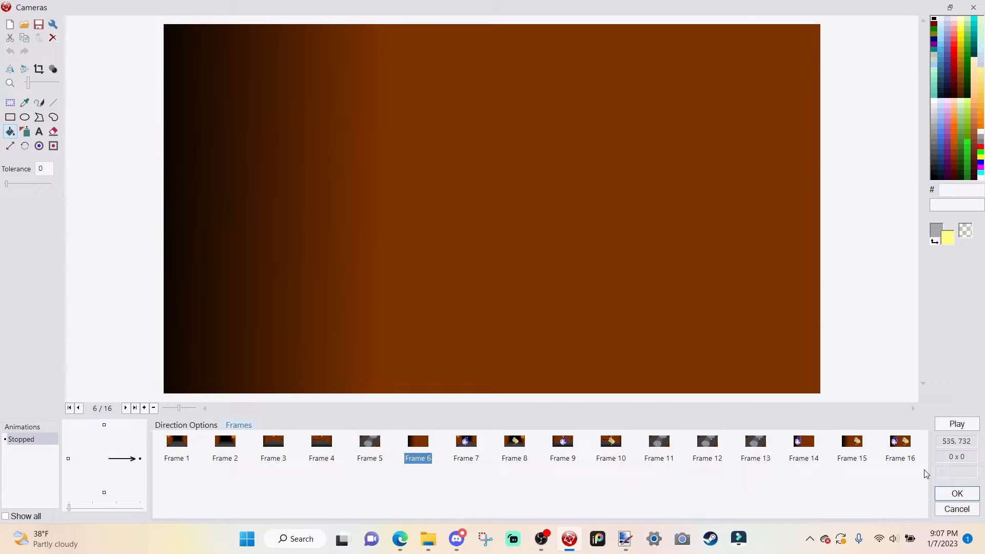
click(957, 494)
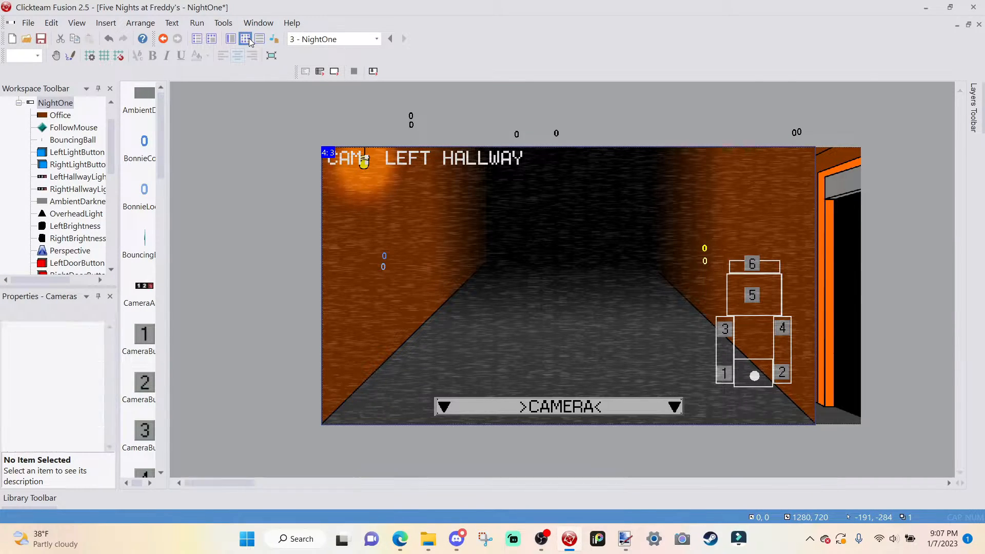
click(249, 41)
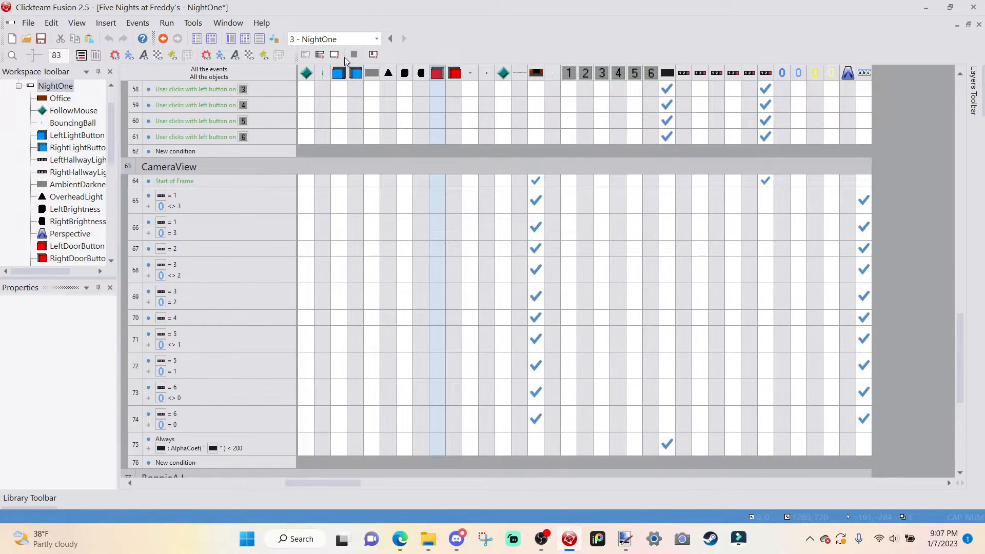
- Run the frame, view the show stage on camera 6, and toggle both office doors
click(339, 55)
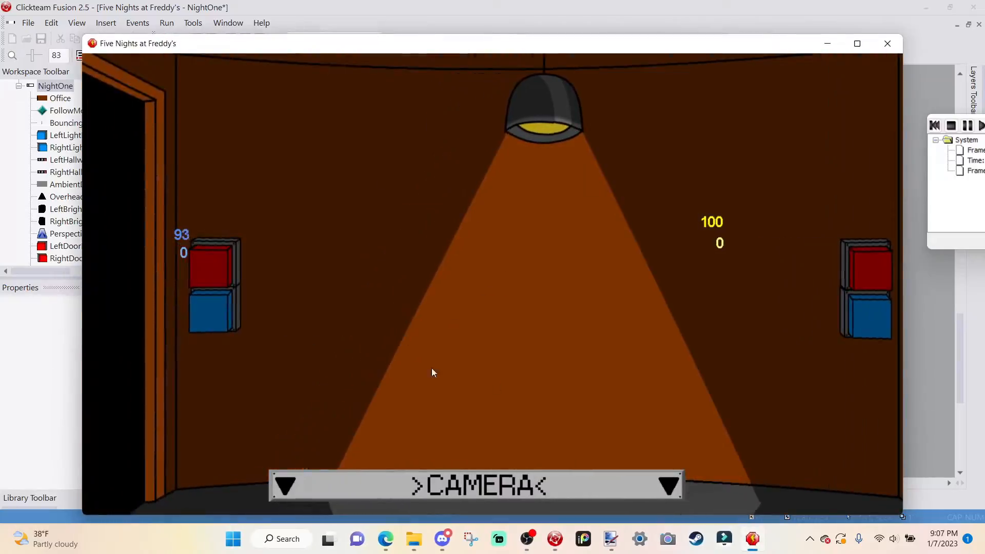
mouse_move(599, 504)
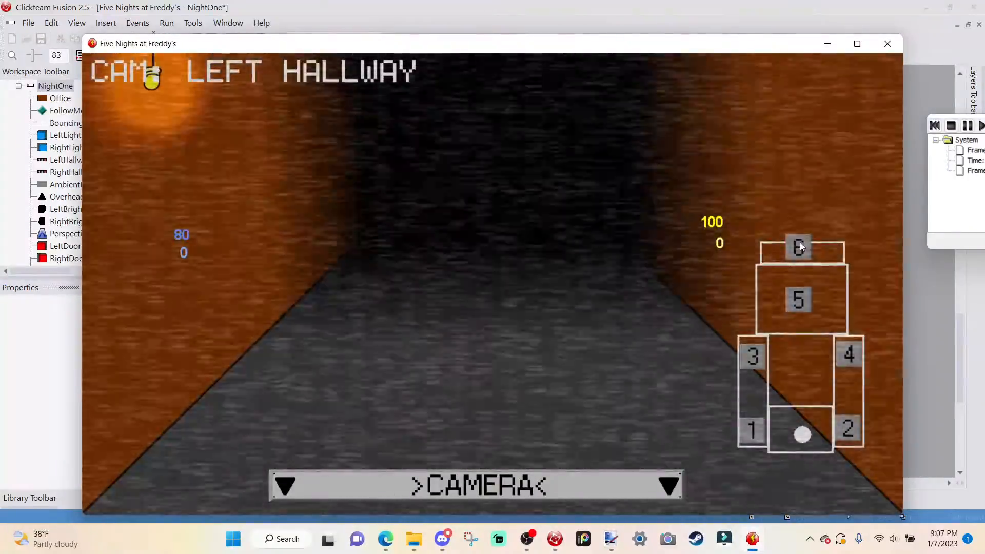
click(799, 245)
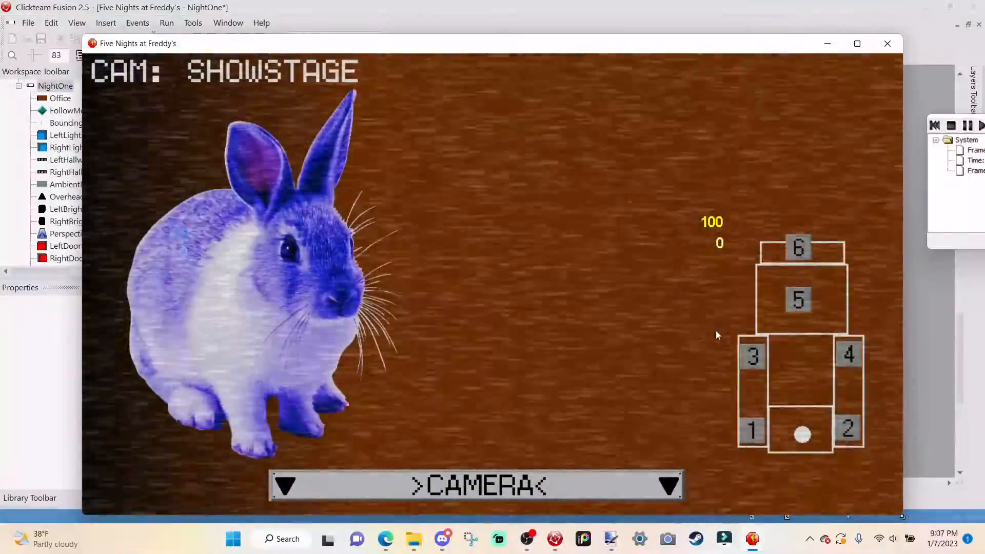
mouse_move(660, 473)
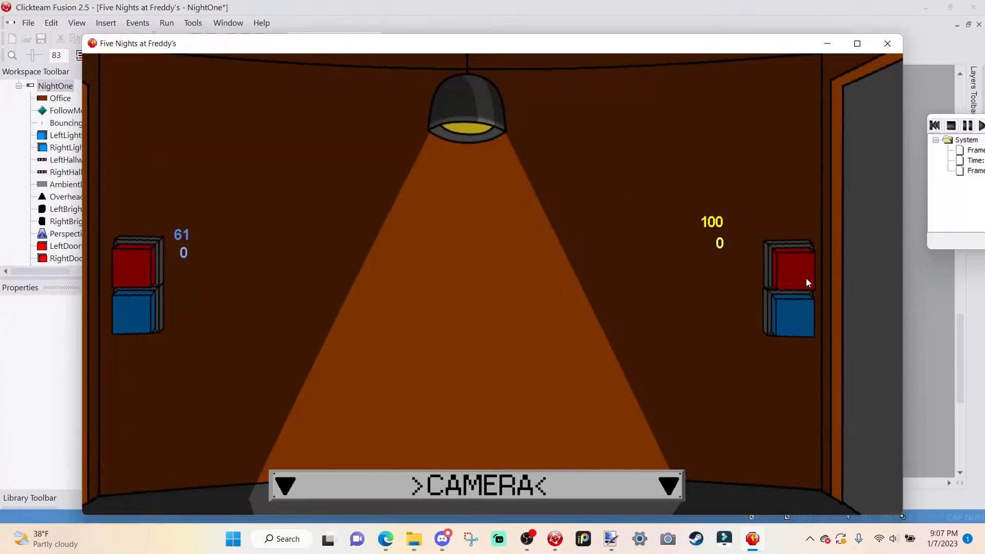
click(807, 281)
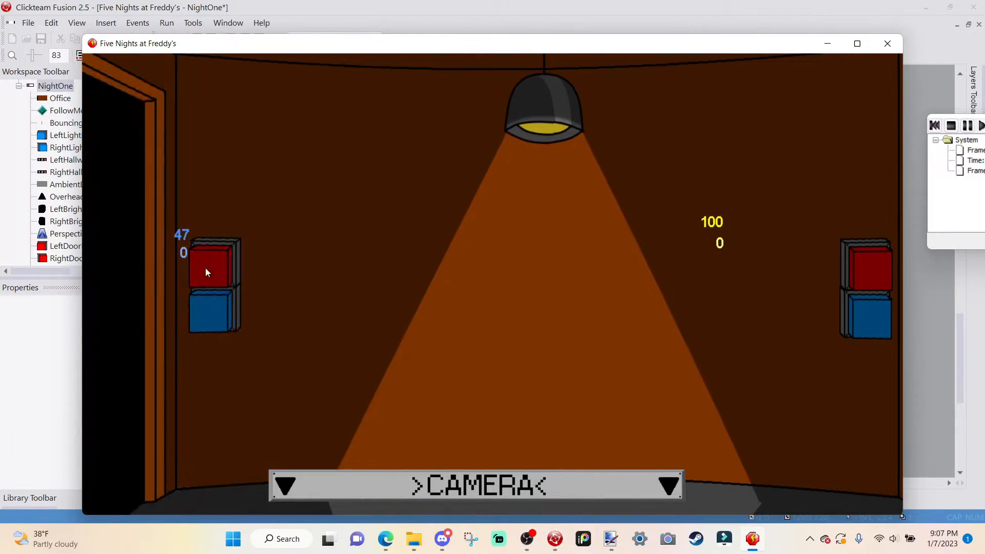
click(205, 267)
click(796, 269)
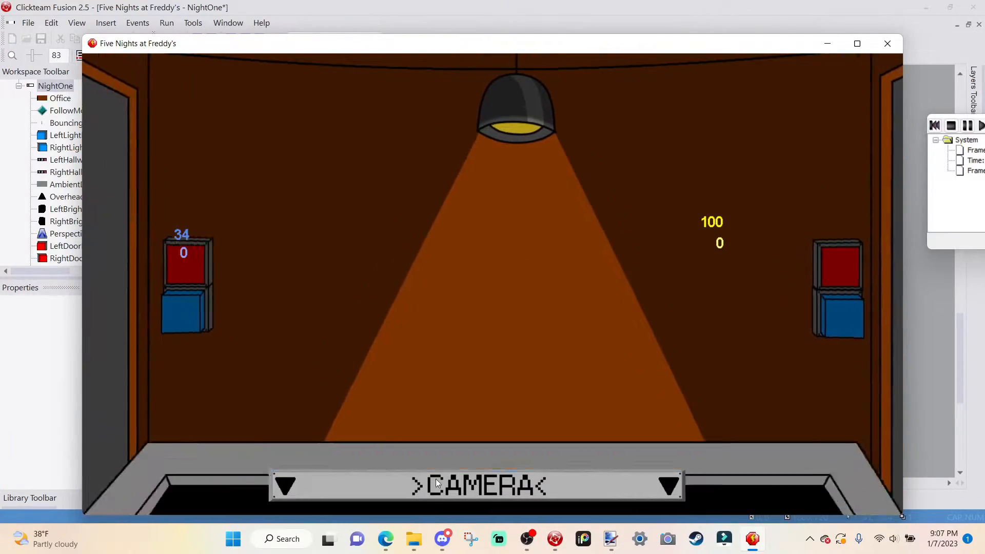
- Check cameras 5, 3 and 1 for Bonnie in the running game and end the test run
mouse_move(435, 479)
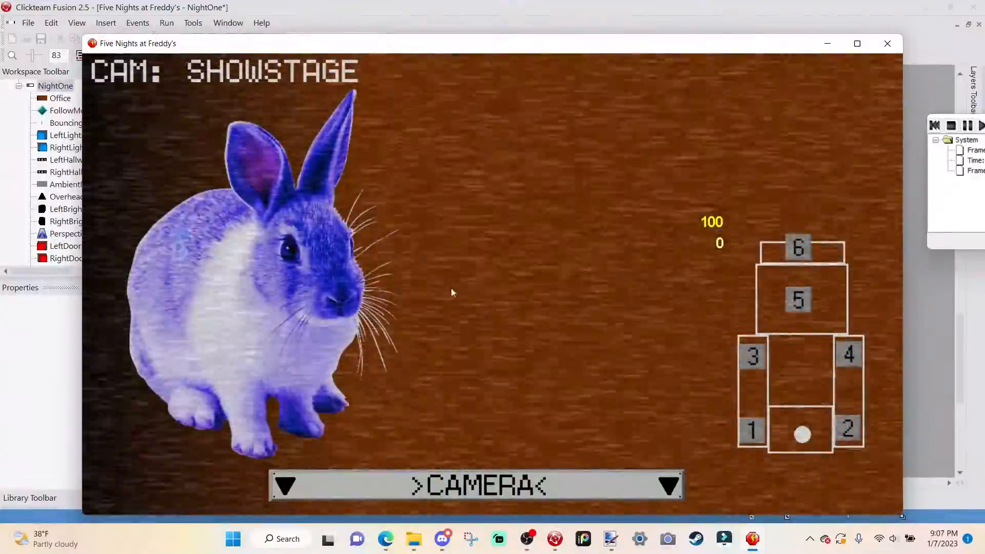
click(808, 299)
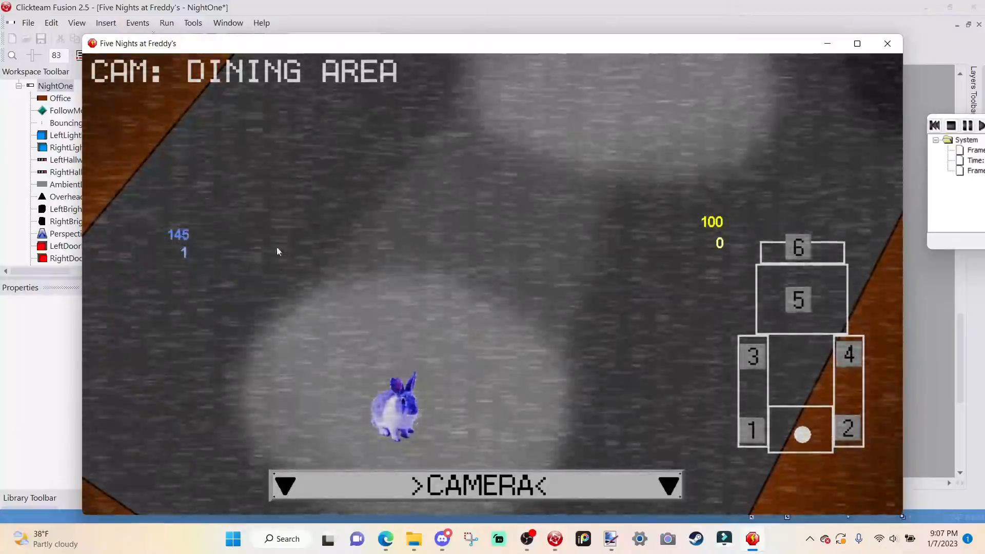
click(749, 354)
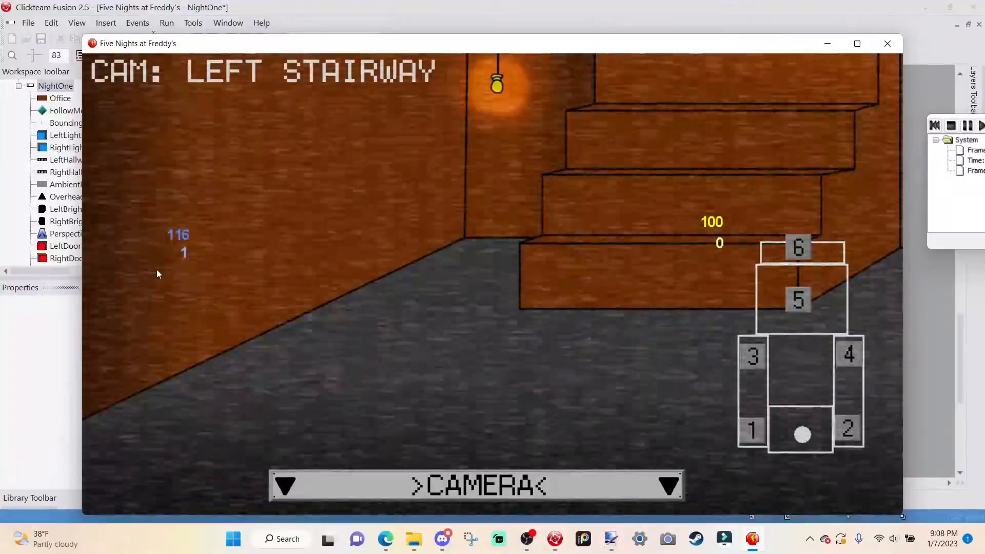
click(753, 428)
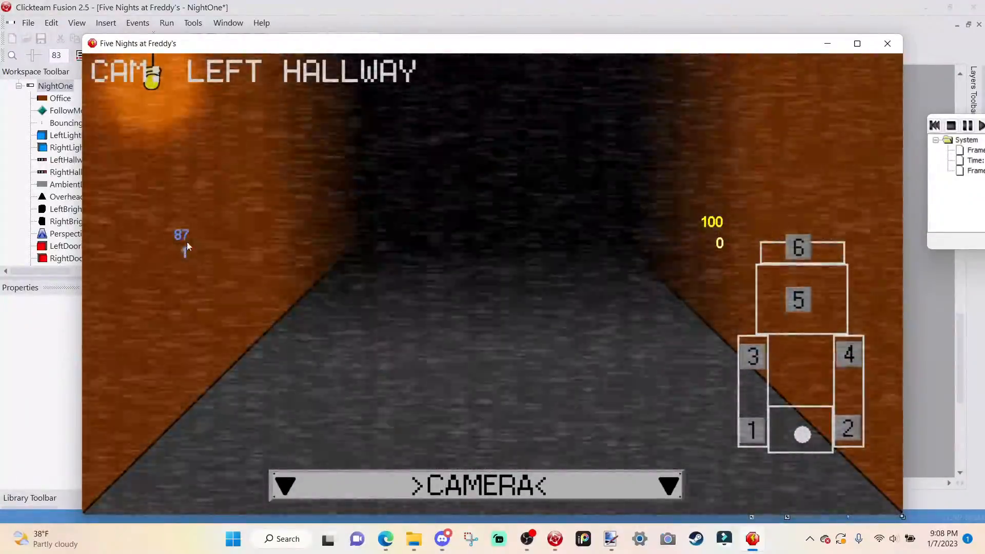
click(776, 301)
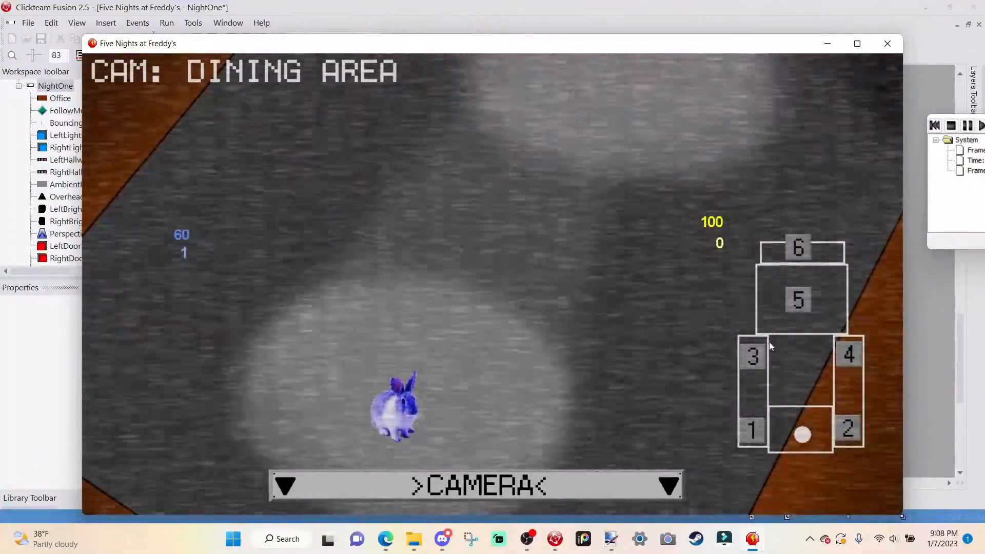
click(889, 45)
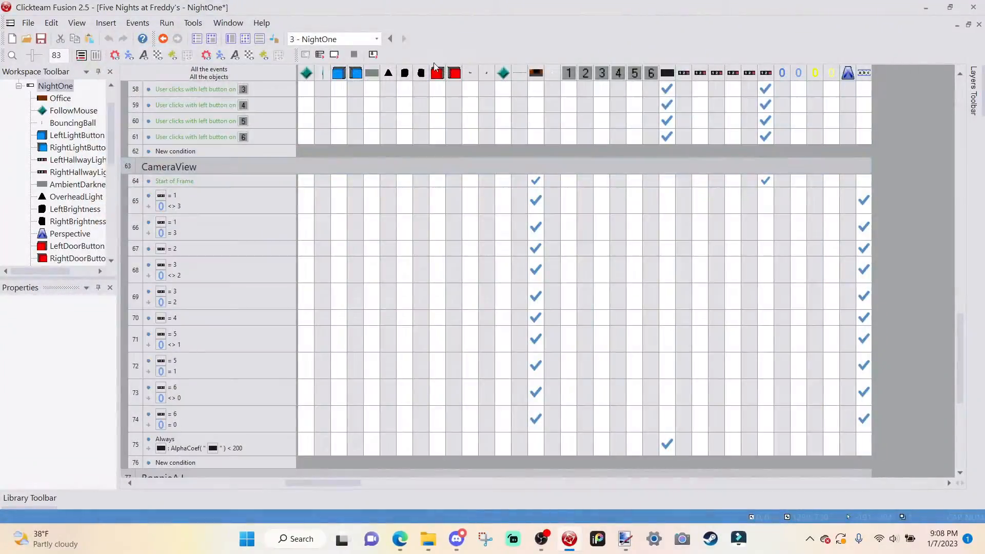
- Run the frame again and follow Bonnie from the show stage through cameras 5, 3 and 1
click(338, 55)
scroll(368, 244, down, 3)
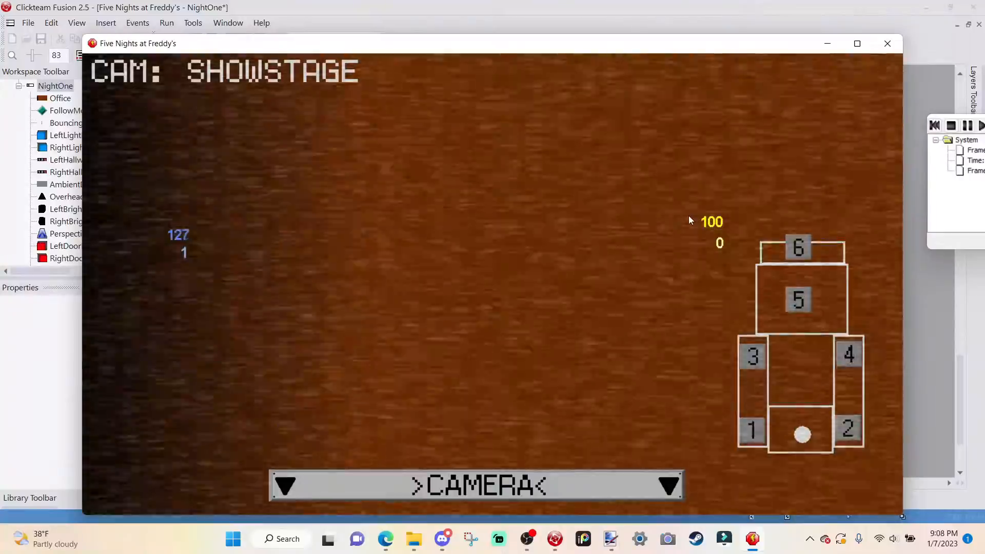
click(798, 298)
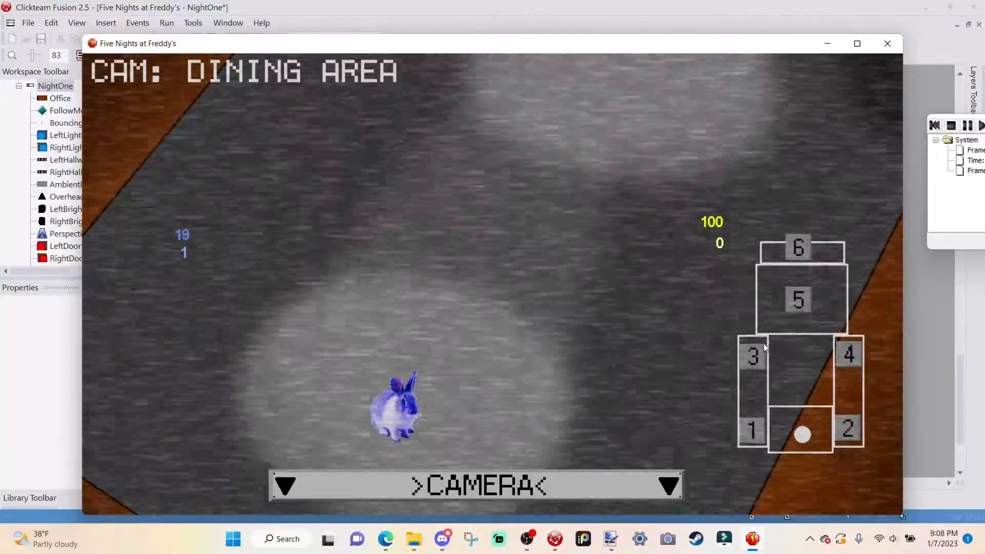
click(753, 355)
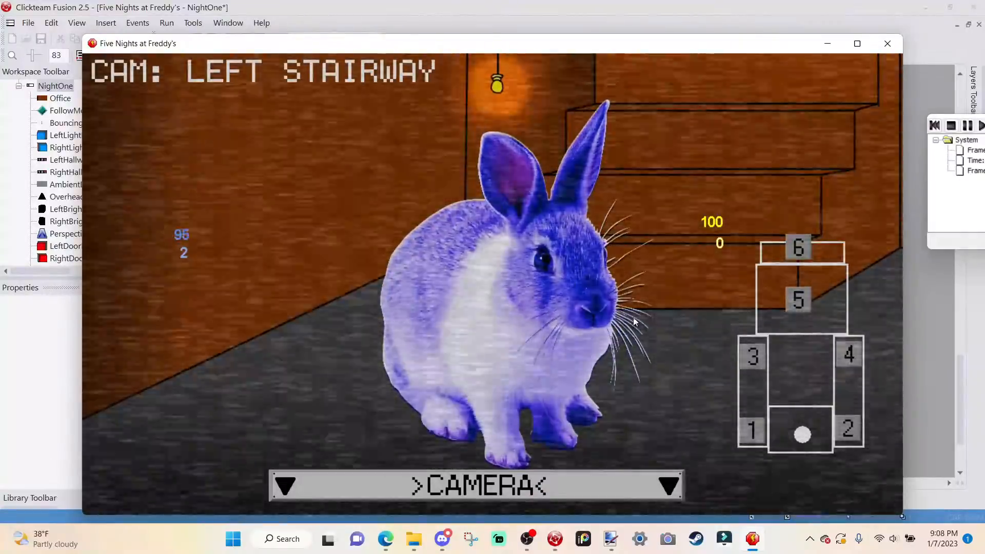
click(749, 433)
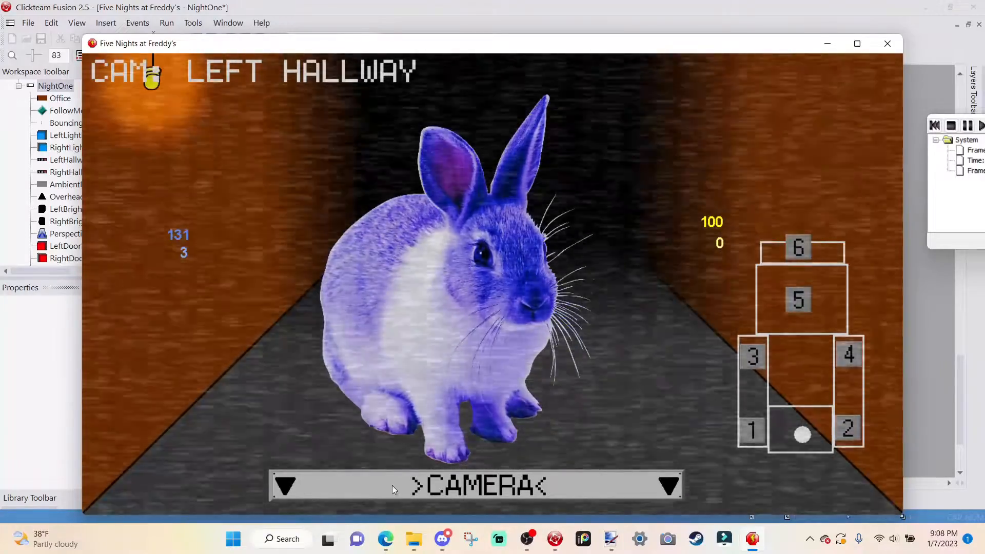
- Lower the camera monitor and switch the left hallway light on and off to look for Bonnie
click(393, 484)
click(210, 312)
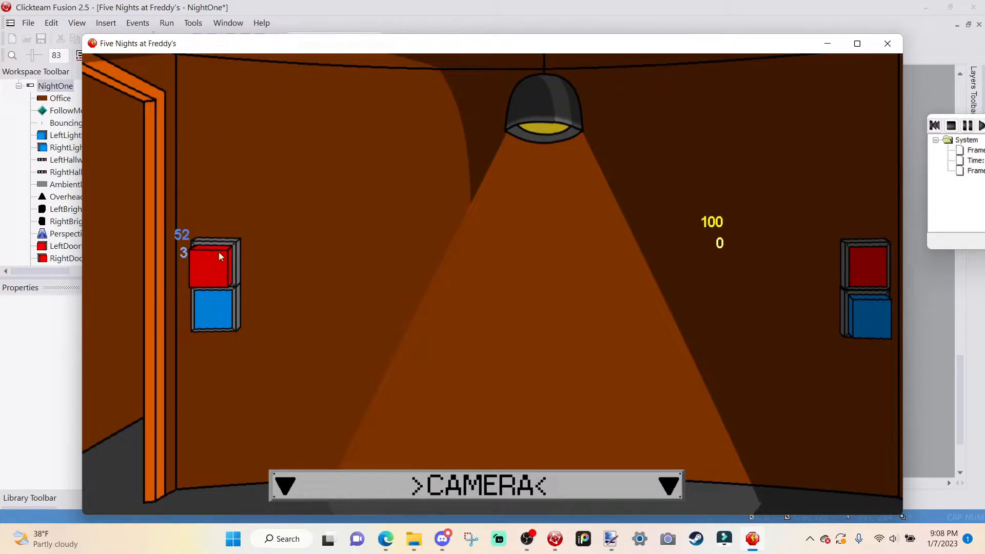
click(229, 317)
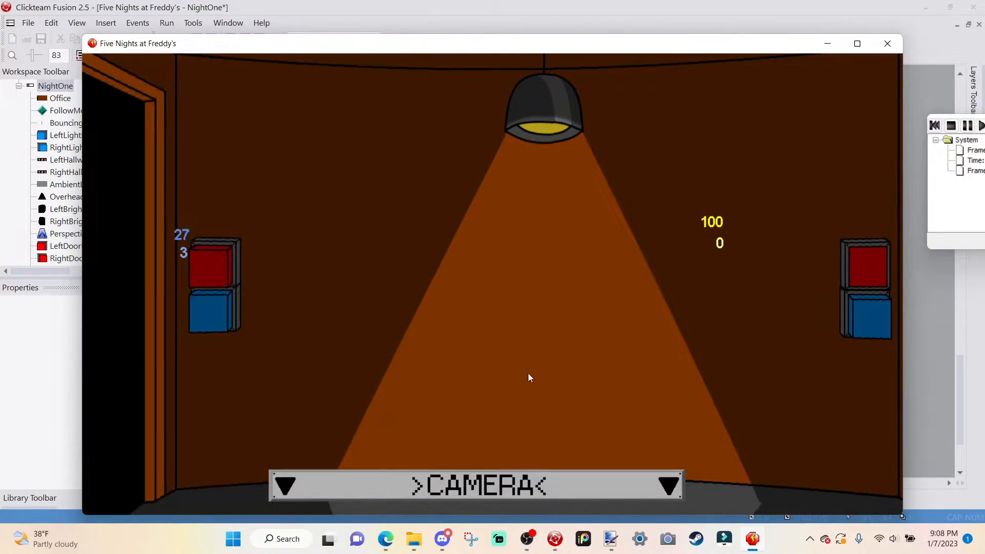
- Recheck the dining area and show stage cameras, light the left hallway again, and end the test run
click(491, 474)
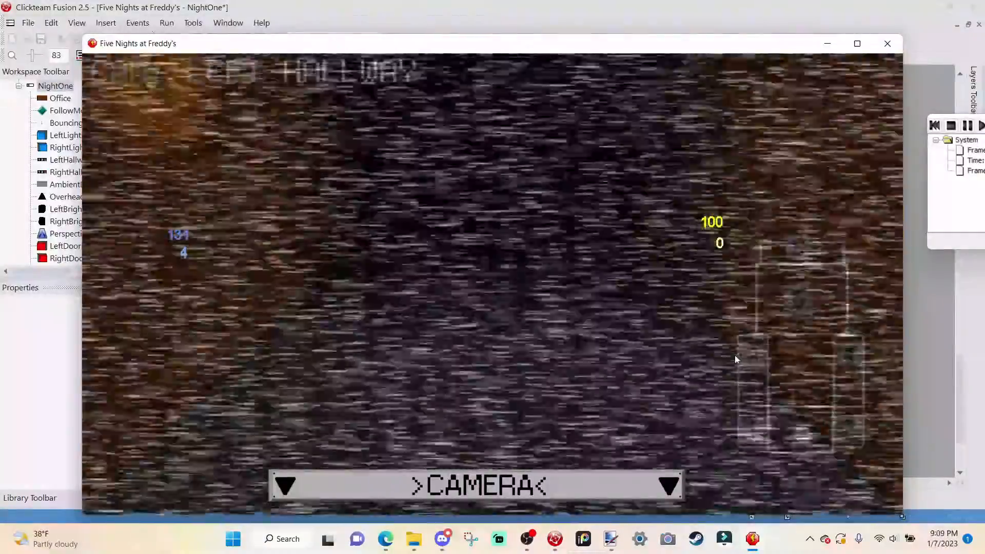
click(741, 355)
click(785, 319)
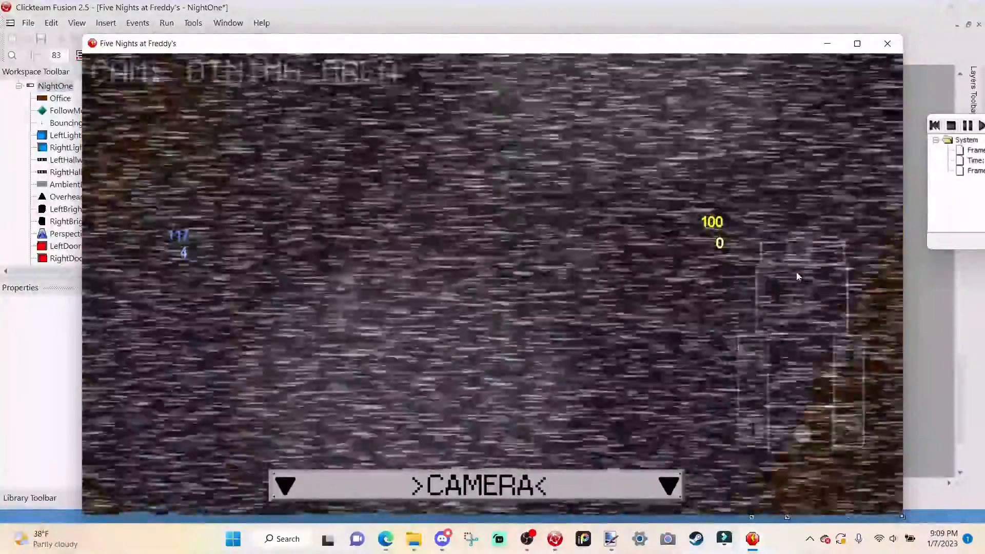
click(791, 252)
click(554, 476)
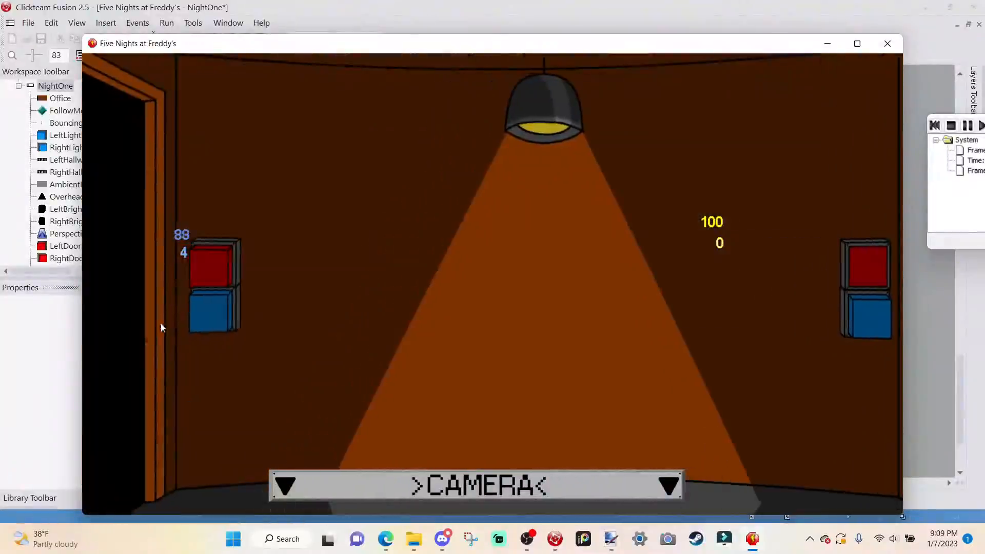
click(211, 312)
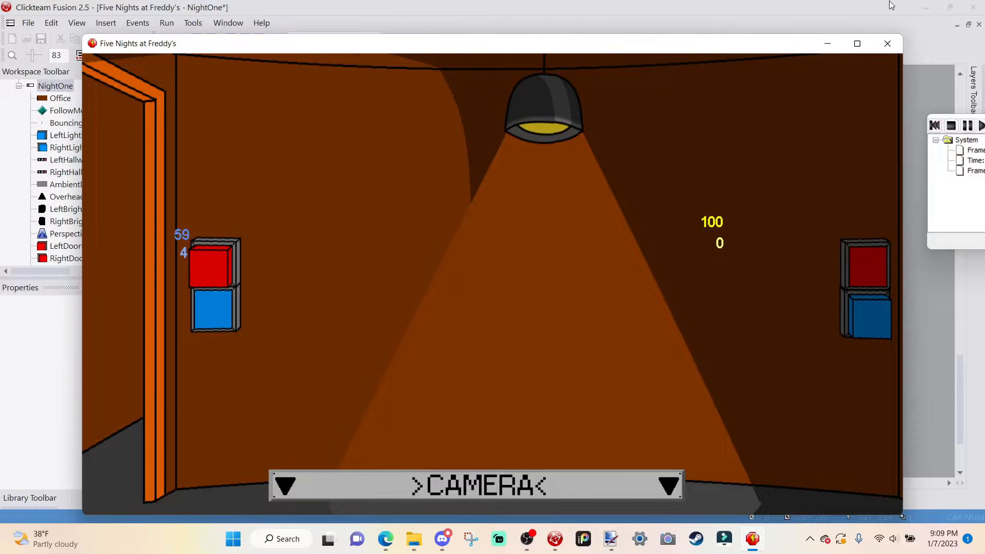
click(895, 48)
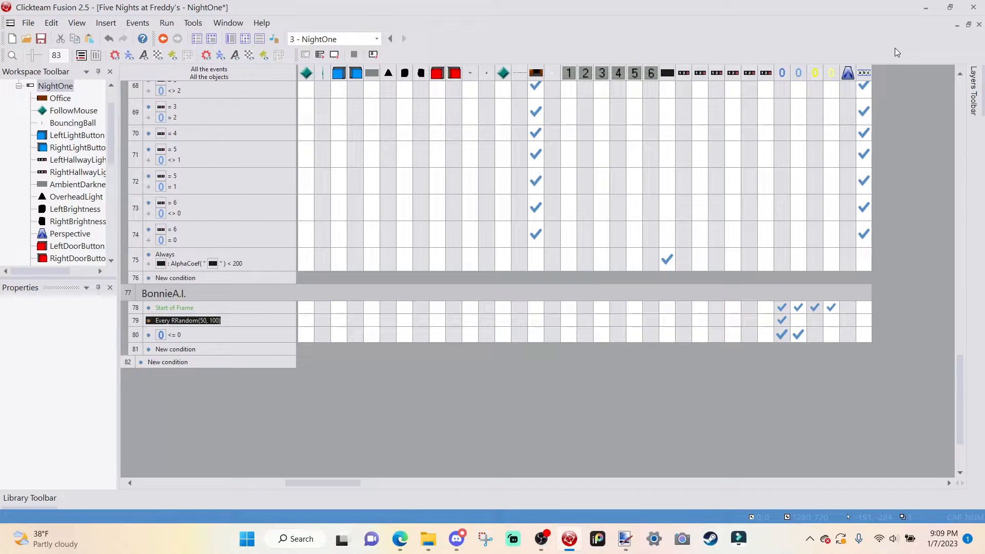
- Insert an event group titled ChicaA.I. below the BonnieA.I. group
right_click(132, 365)
mouse_move(211, 407)
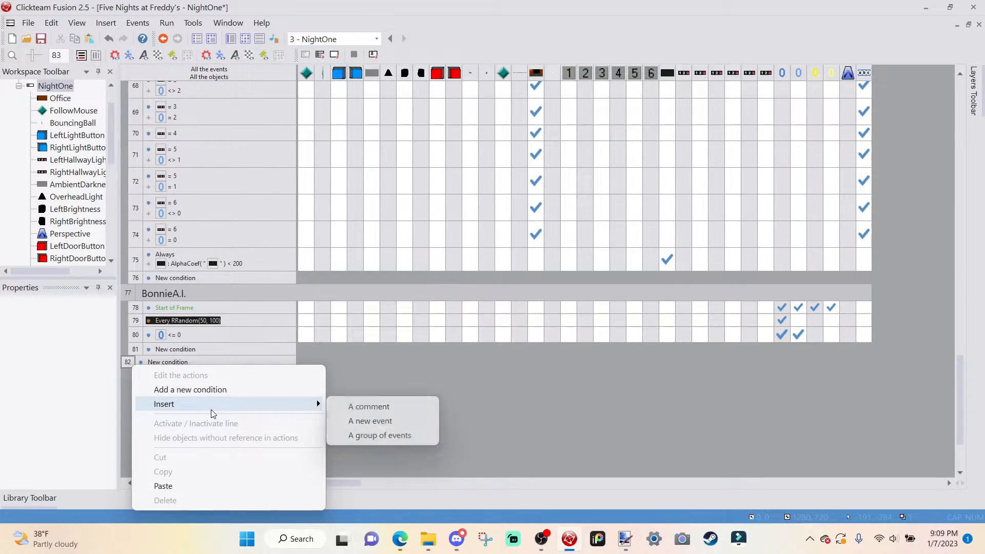
click(388, 436)
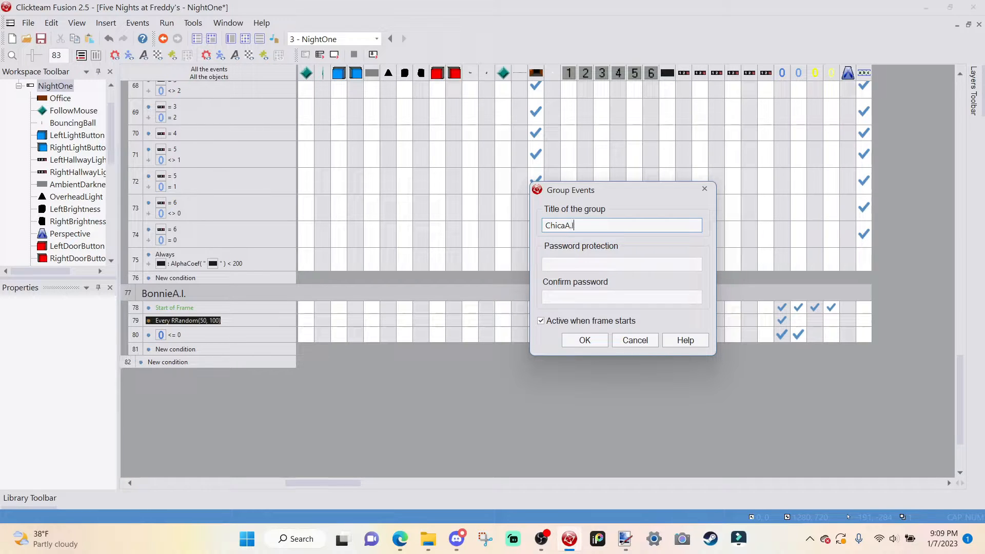
key(Return)
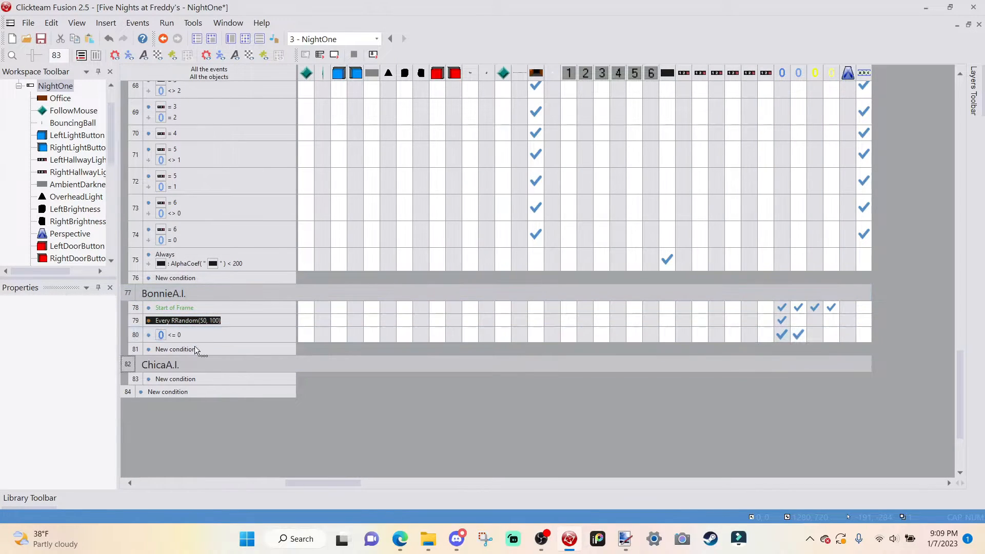
- Add an Every timer condition to the ChicaA.I. group using the calculated interval RRandom(200, 450)
click(171, 379)
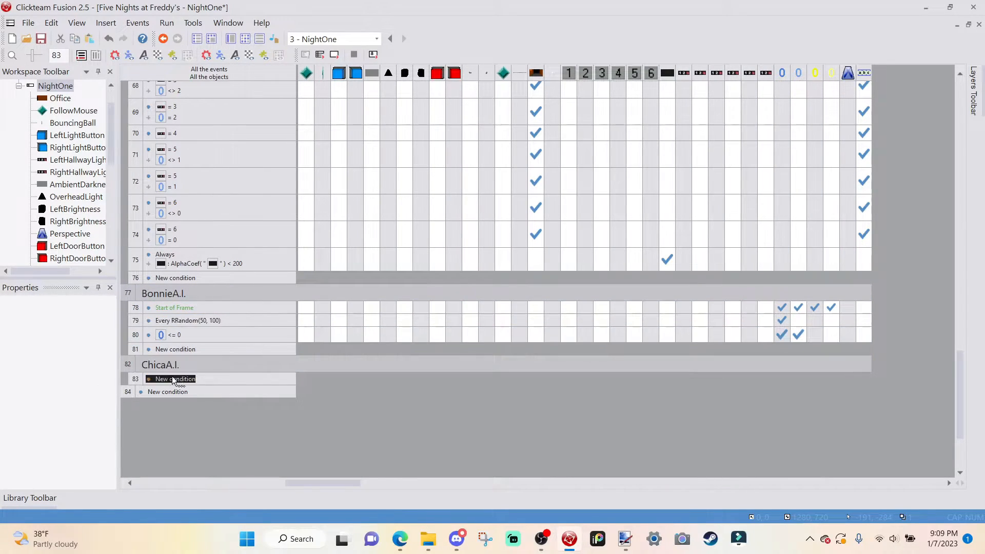
right_click(122, 58)
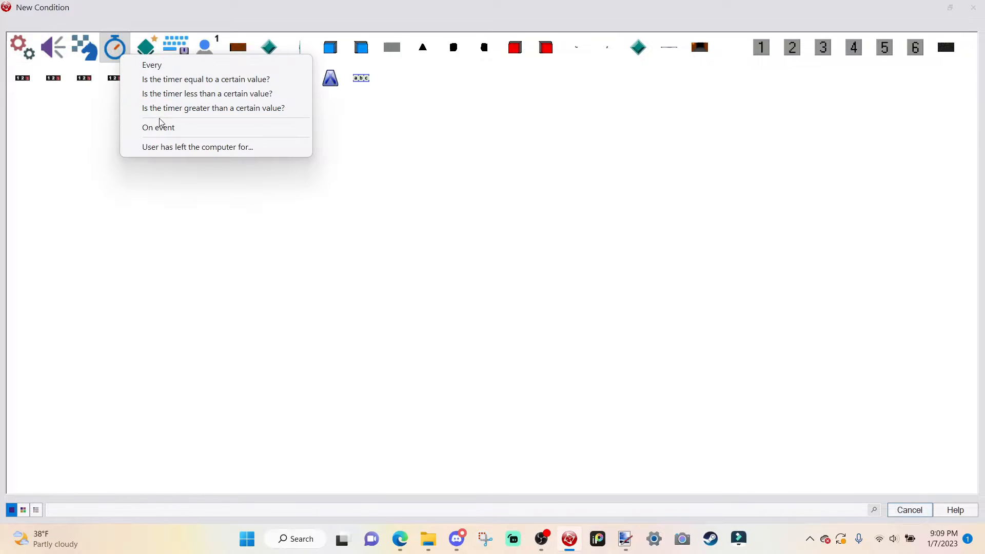
click(154, 62)
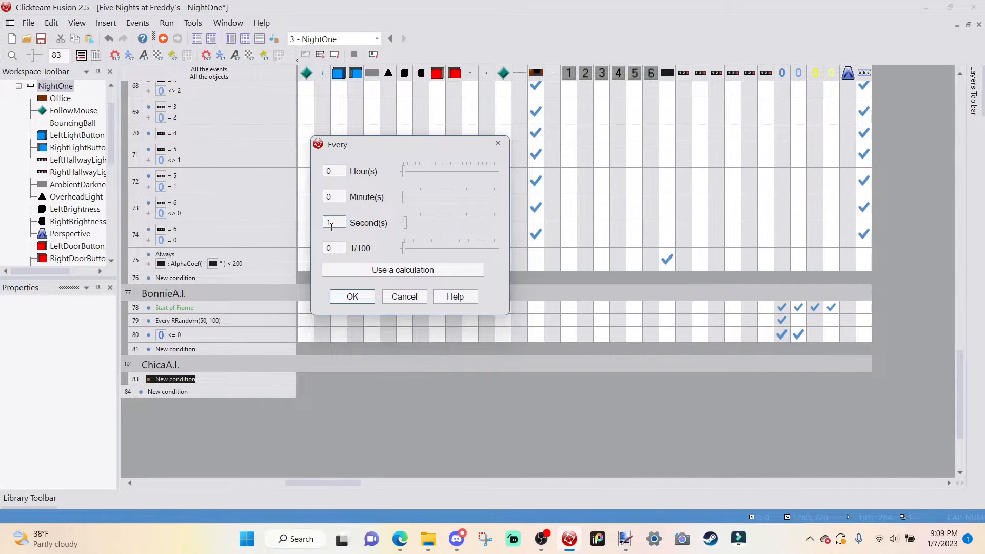
text(0)
click(364, 270)
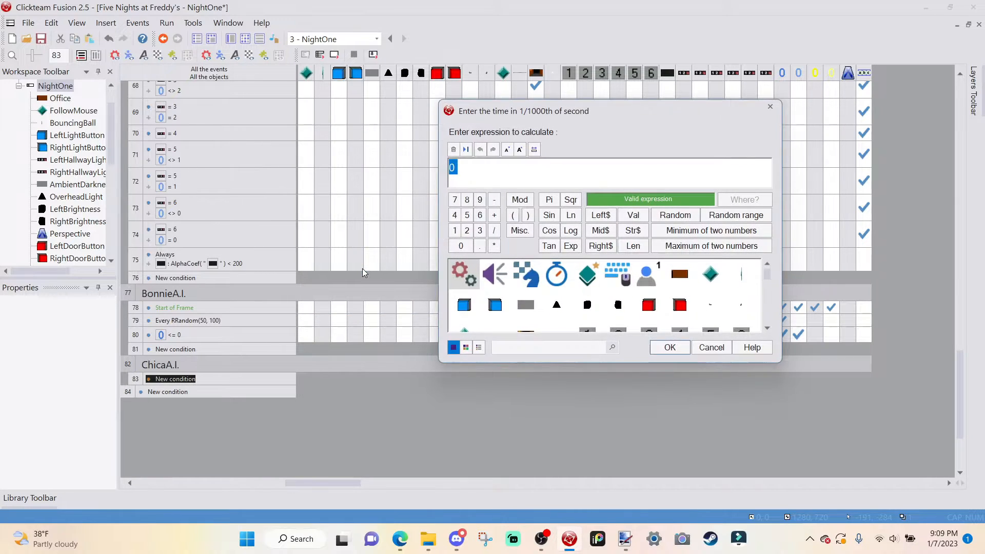
click(713, 216)
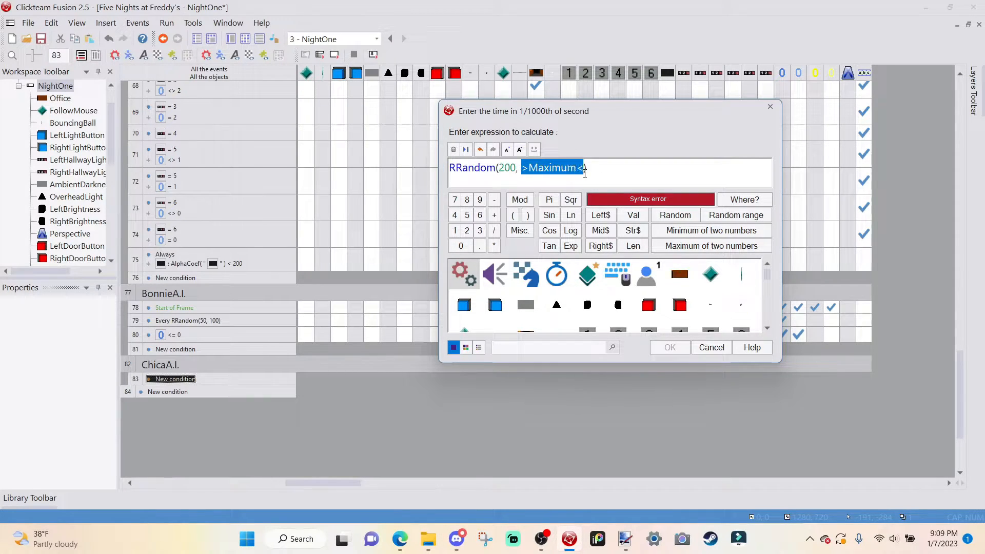
text(450)
key(Return)
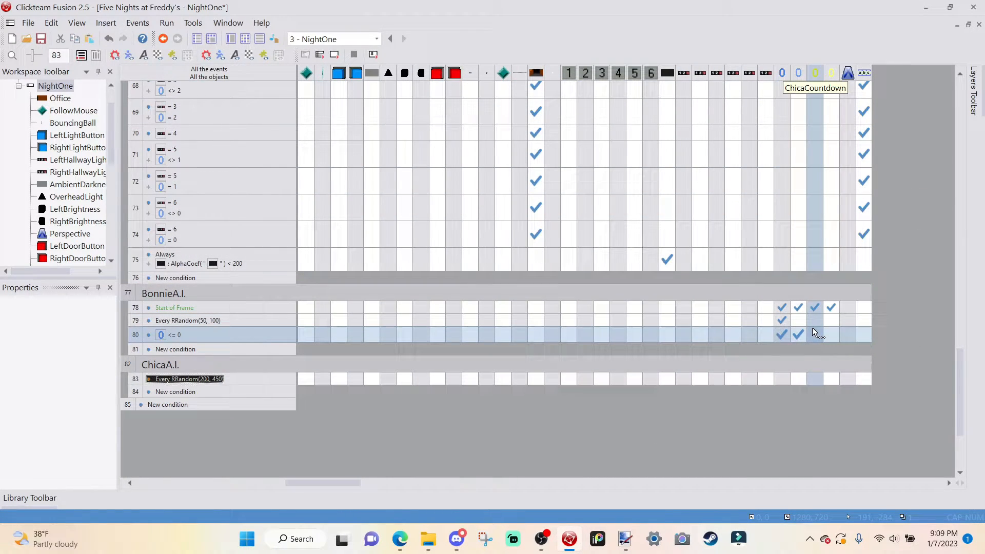
- Make the ChicaA.I. timer event subtract 1 from the ChicaCountdown counter
right_click(816, 380)
click(842, 258)
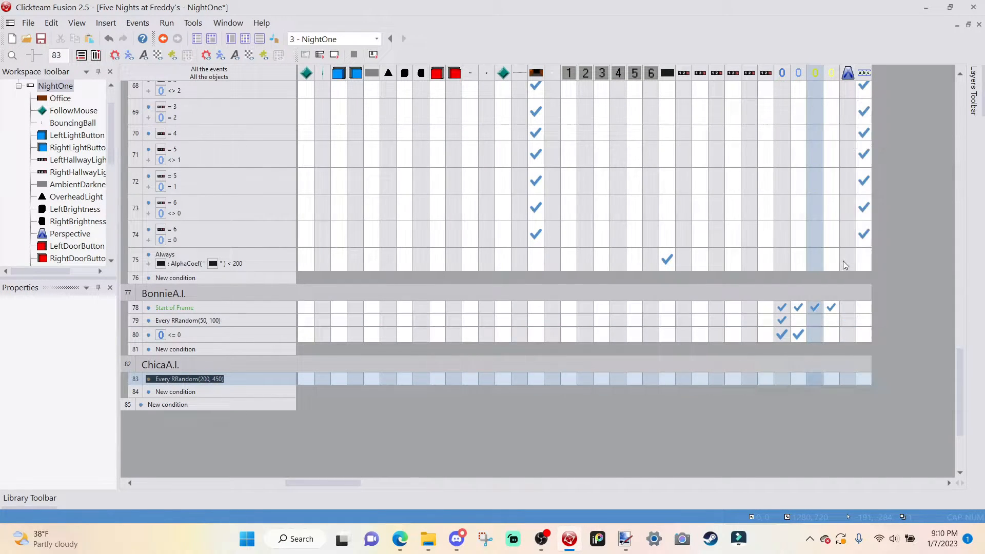
key(Escape)
right_click(814, 378)
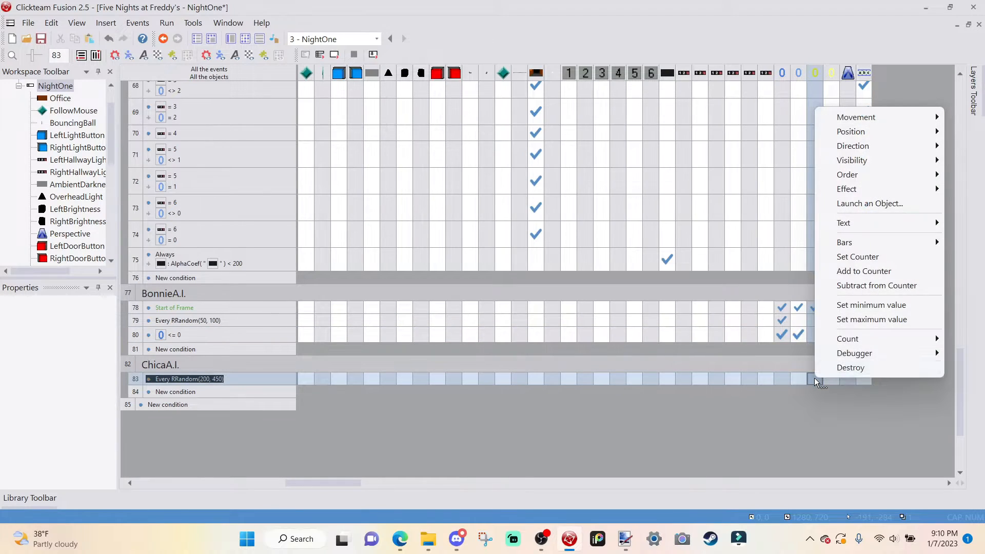
click(862, 286)
text(1)
key(Return)
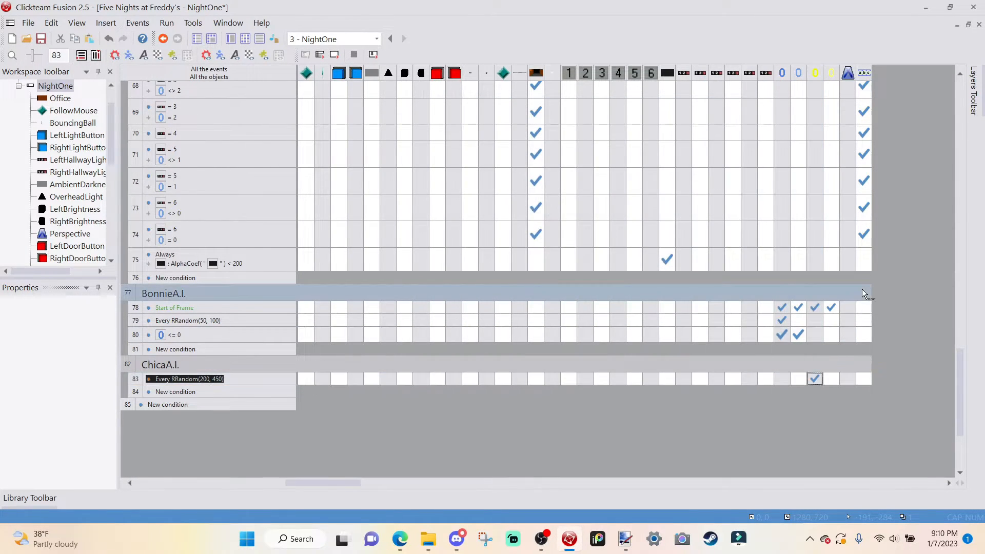
- Add a ChicaA.I. condition that checks whether the ChicaCountdown counter is lower than or equal to 0
double_click(175, 392)
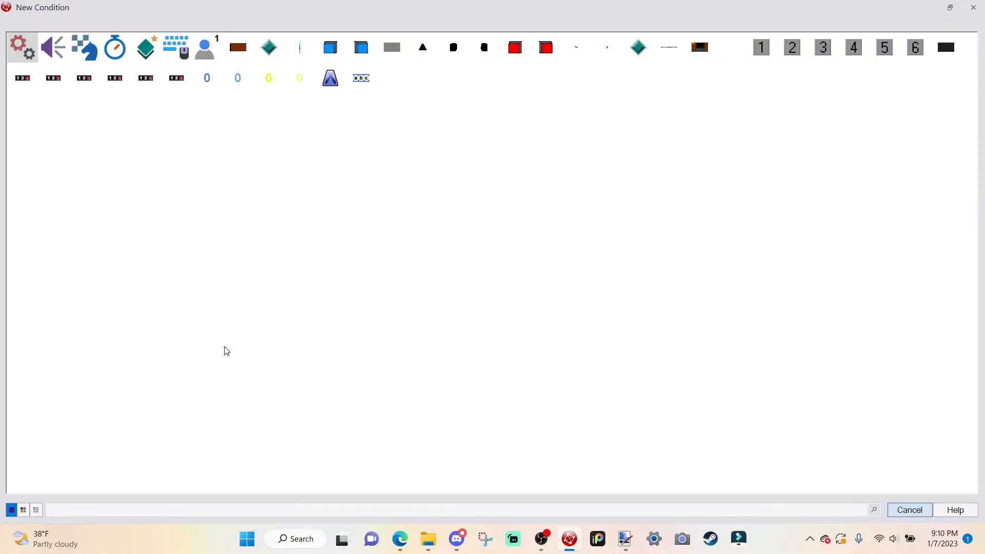
click(277, 83)
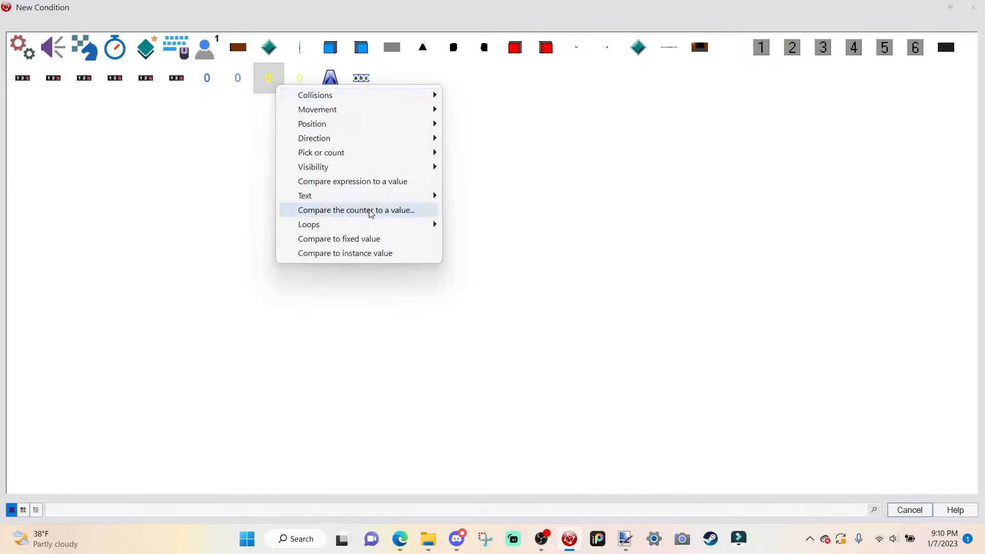
click(368, 208)
click(351, 134)
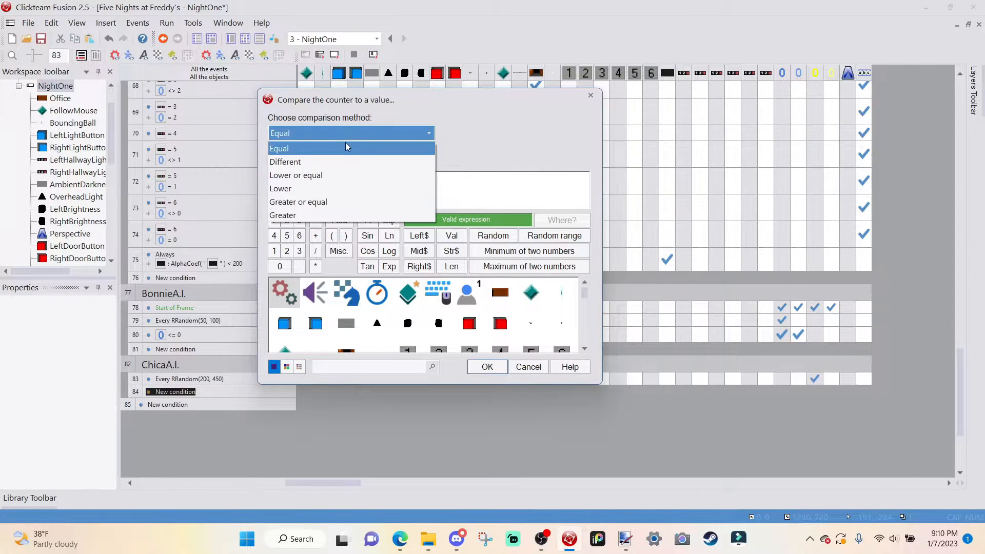
click(308, 174)
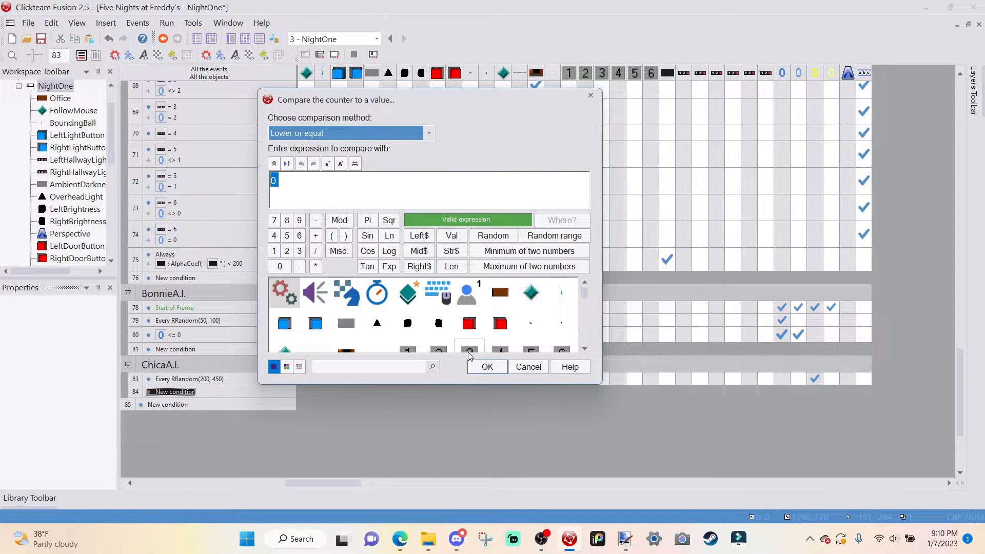
click(476, 367)
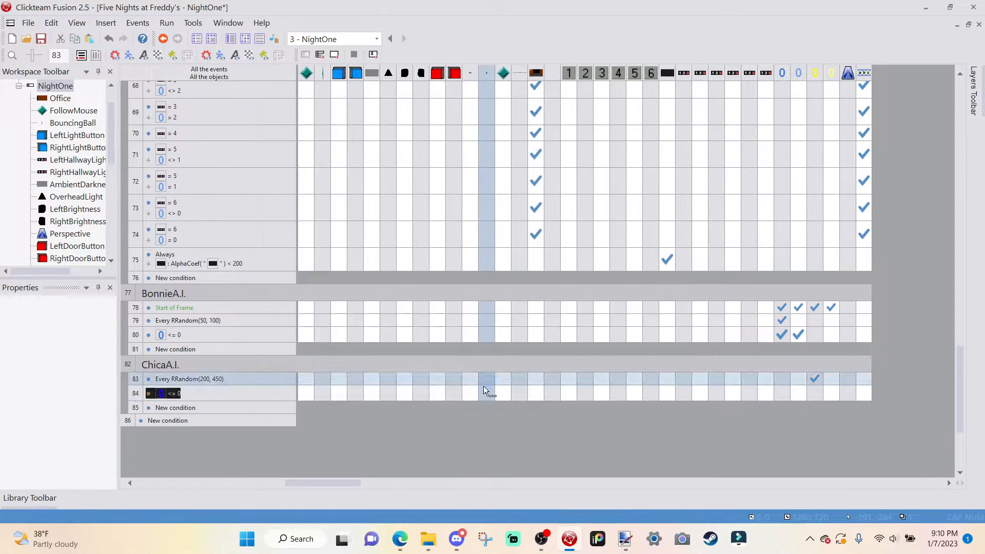
- Add an action to the ChicaCountdown <= 0 event that subtracts from Chica's location counter
right_click(829, 395)
click(884, 304)
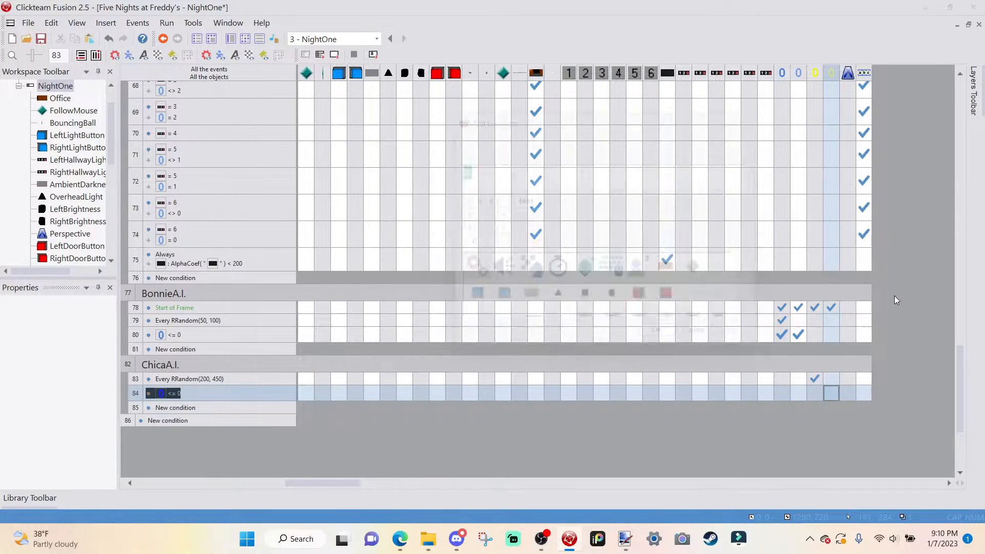
key(Return)
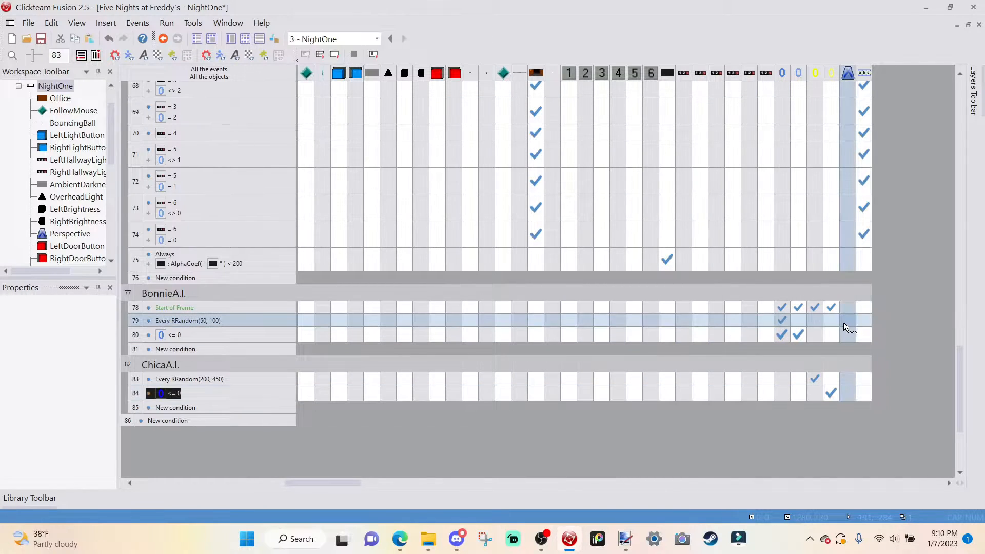
- Make the ChicaCountdown <= 0 event set the ChicaCountdown counter to 300
click(815, 388)
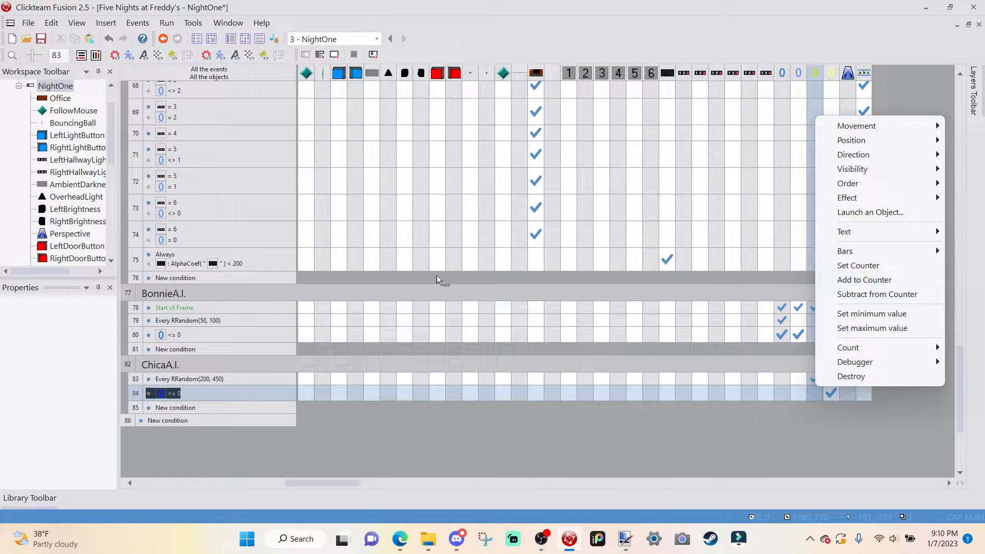
click(159, 394)
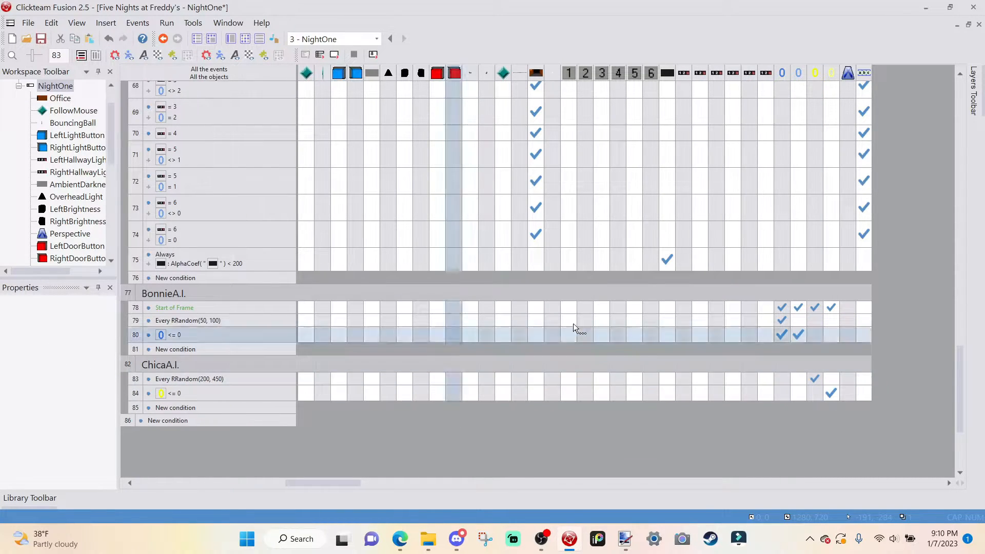
click(814, 388)
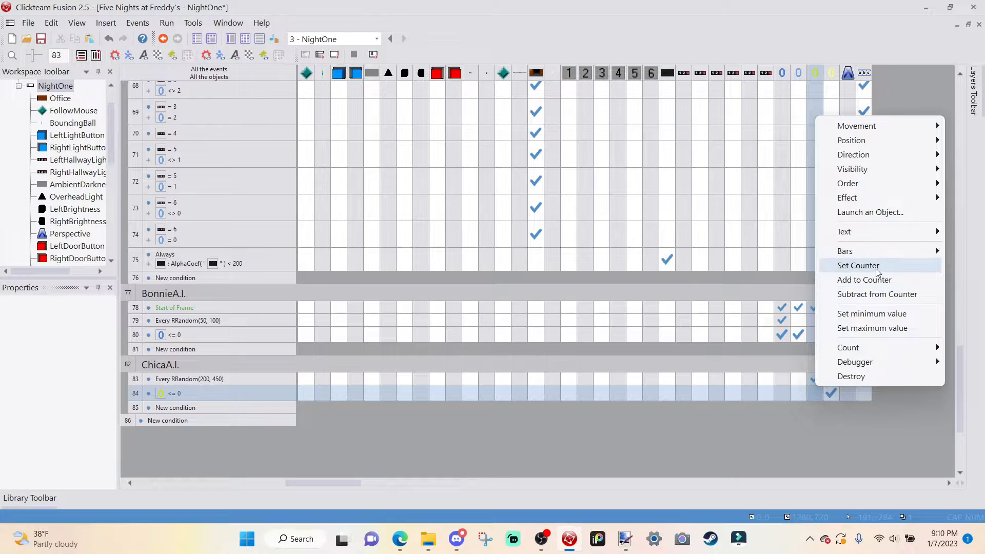
click(861, 265)
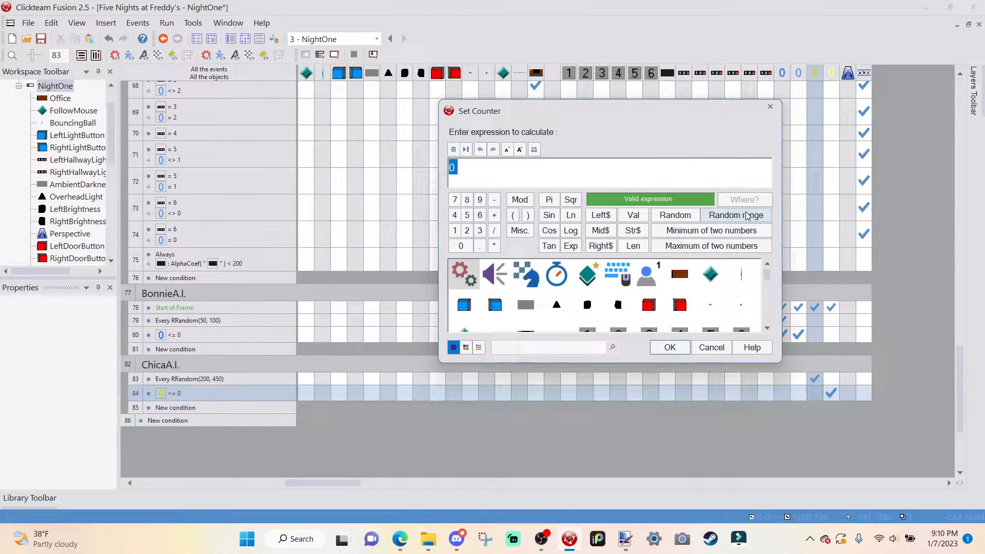
key(Return)
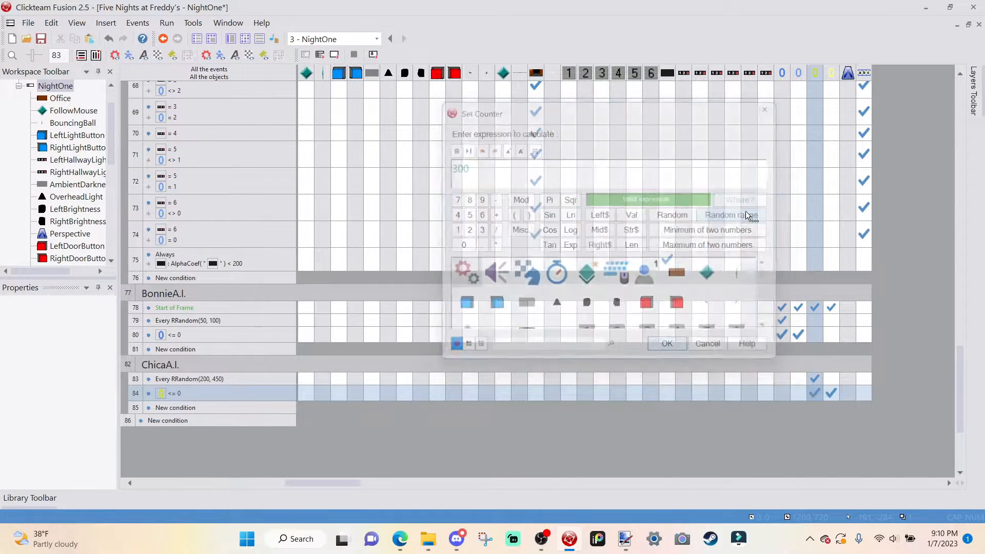
- Change the interval of the BonnieA.I. timer condition to RRandom(100, 250)
click(207, 319)
double_click(207, 319)
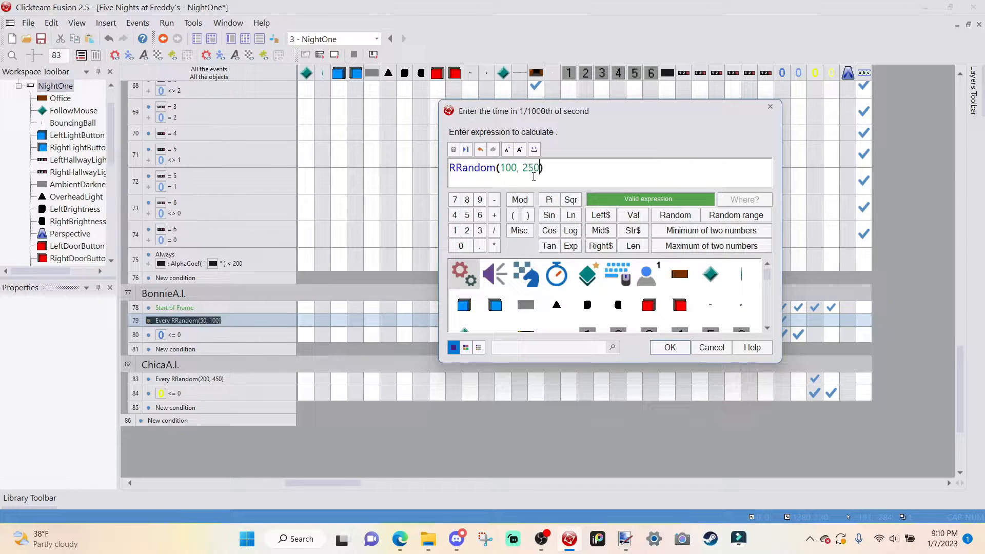
key(Return)
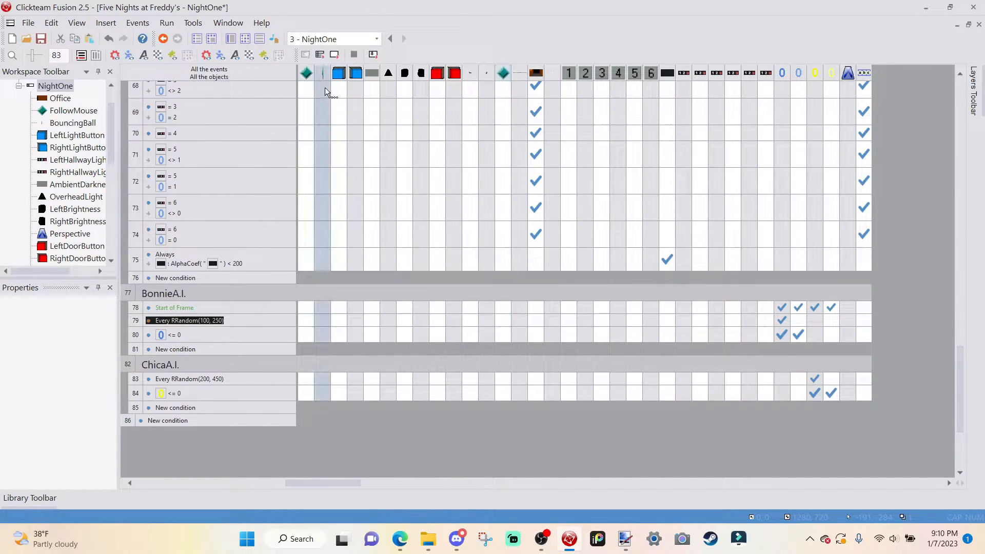
- Run the frame to watch Bonnie's and Chica's countdown and location counters, and end the test run
scroll(270, 128, up, 5)
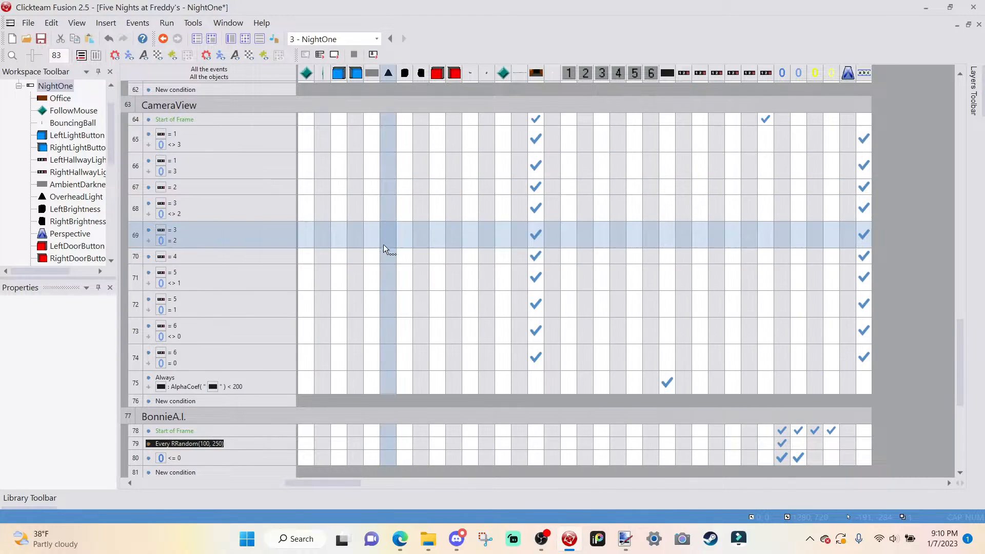
click(336, 54)
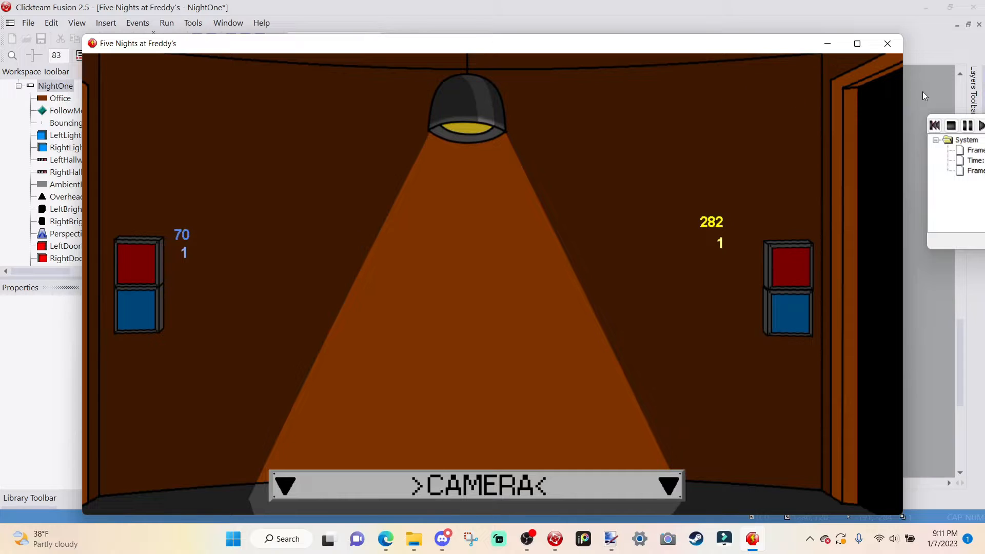
click(887, 43)
- Edit the Set Counter action in the ChicaCountdown <= 0 event so it sets the counter to 100
scroll(814, 304, down, 5)
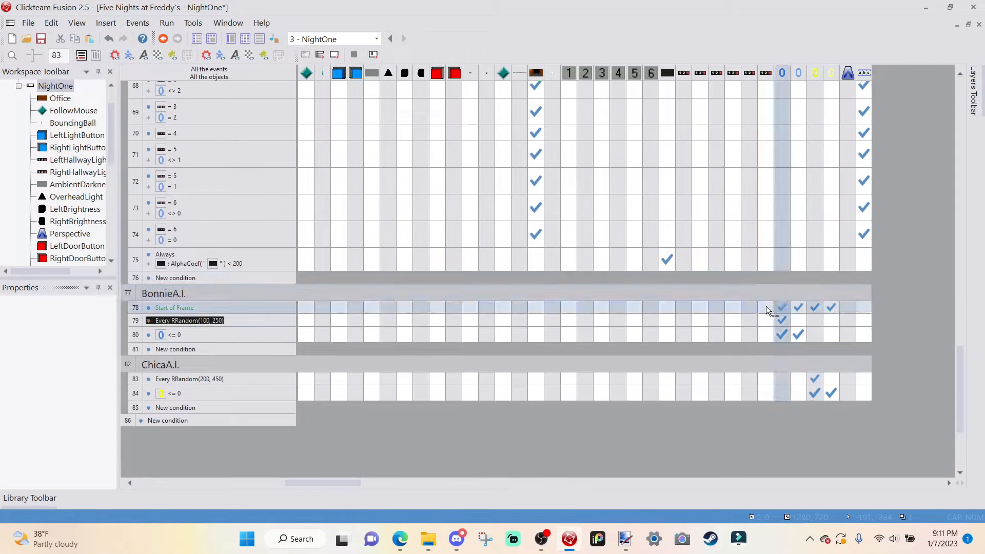
right_click(815, 393)
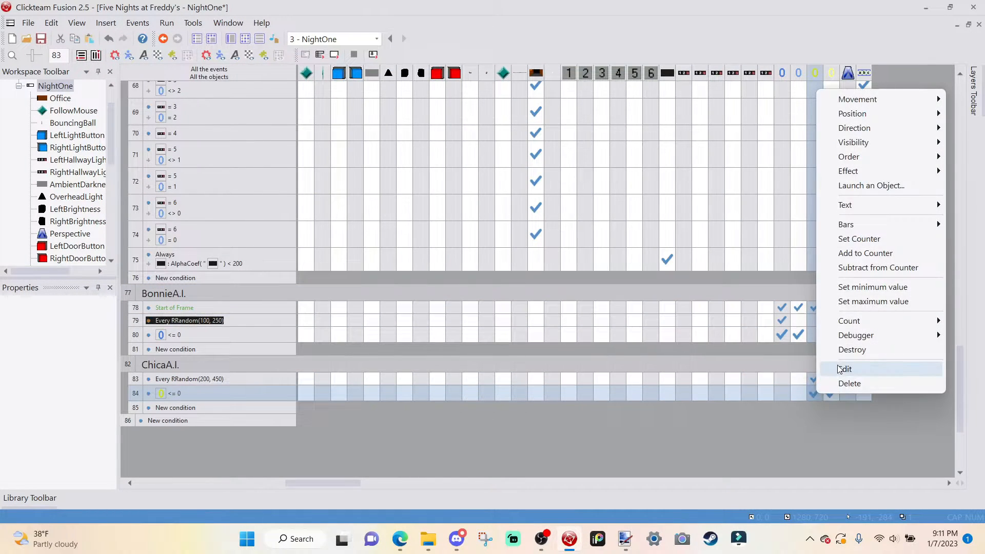
click(841, 366)
text(100)
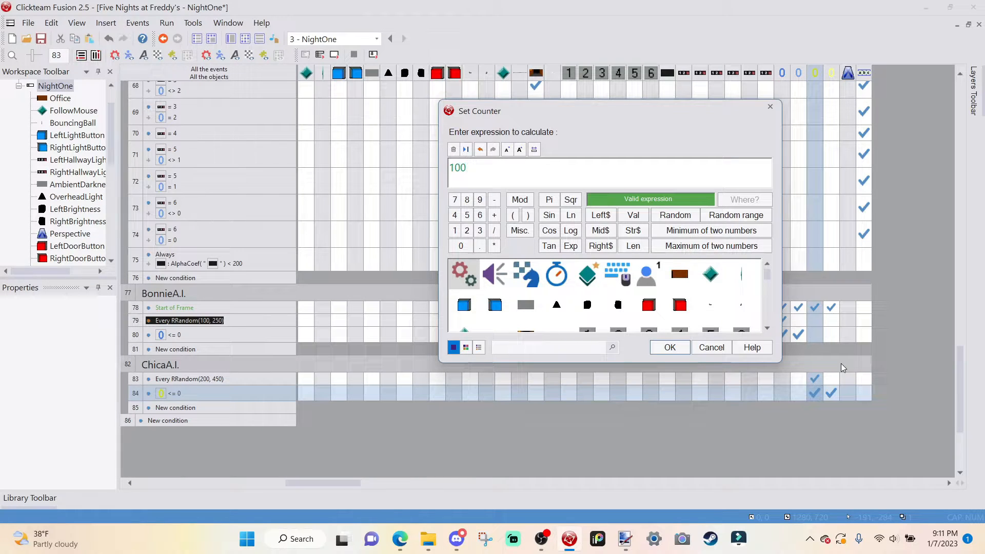
key(Return)
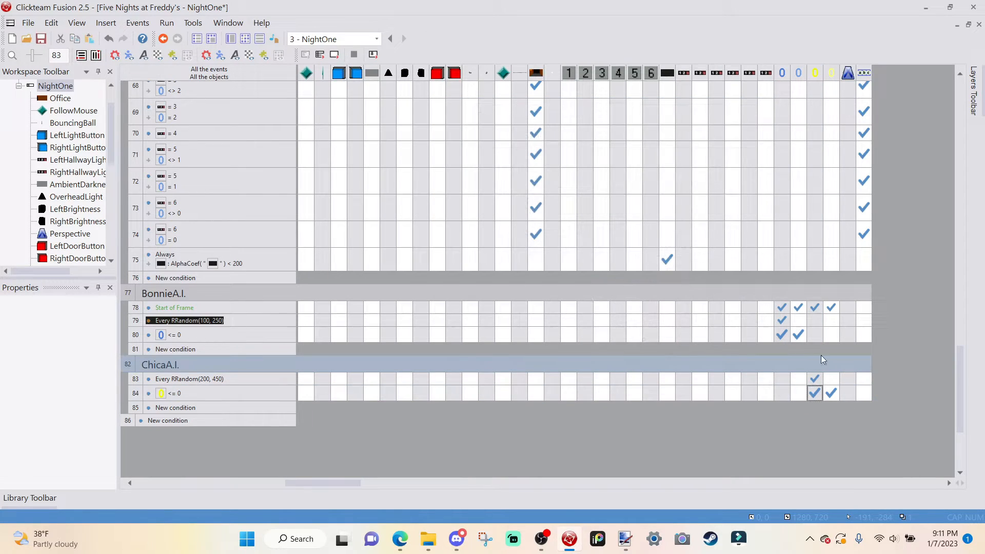
- Change the interval of the ChicaA.I. timer condition to RRandom(200, 250)
double_click(203, 377)
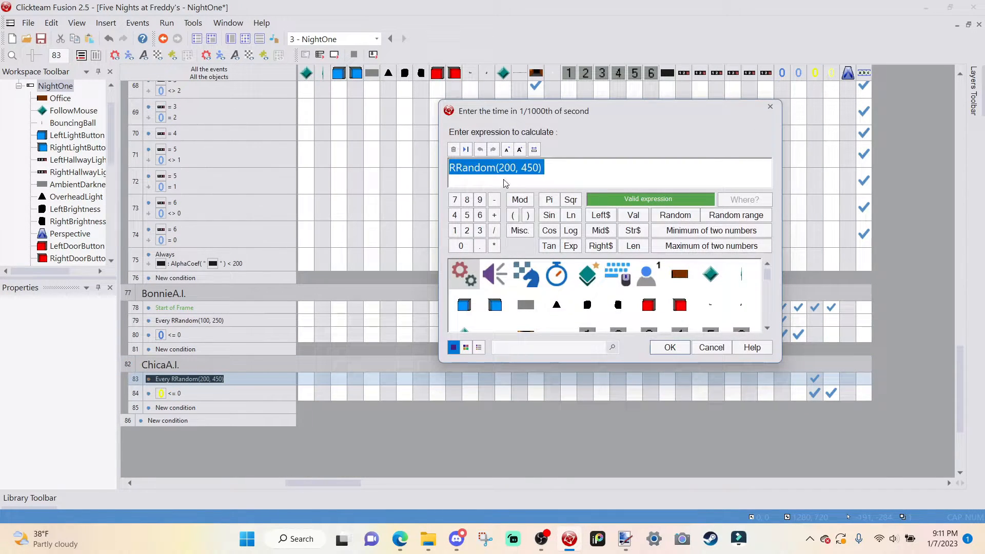
click(516, 174)
drag(521, 172, 539, 175)
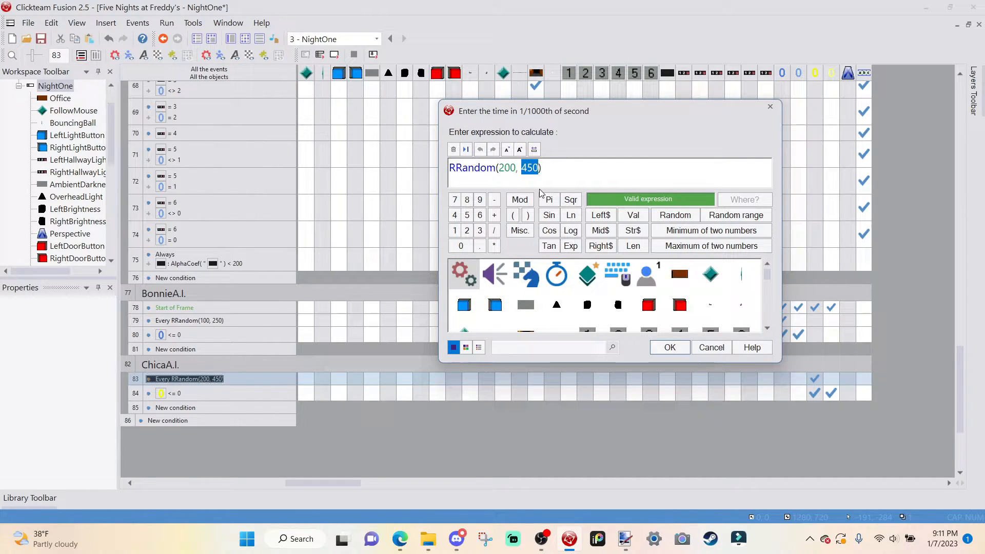
text(2)
text(50)
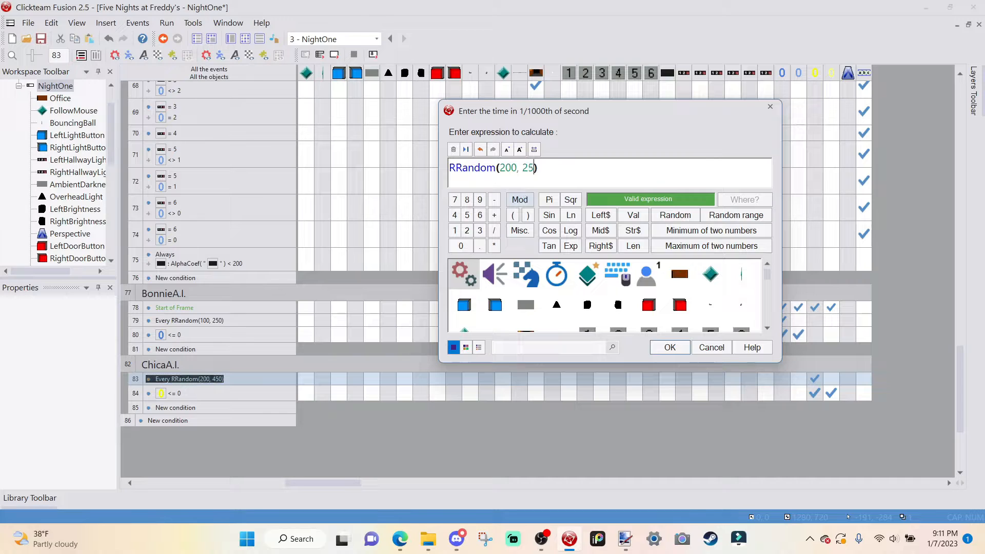
key(Return)
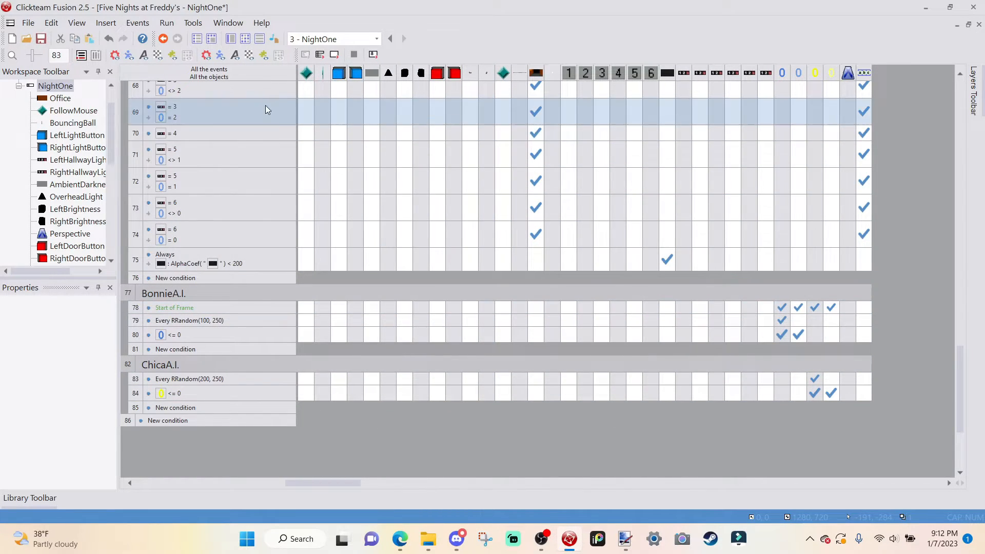
- Add a condition that Chica's location counter is different from 0 to the camera 6 event where Bonnie's location is <> 0
scroll(359, 185, up, 2)
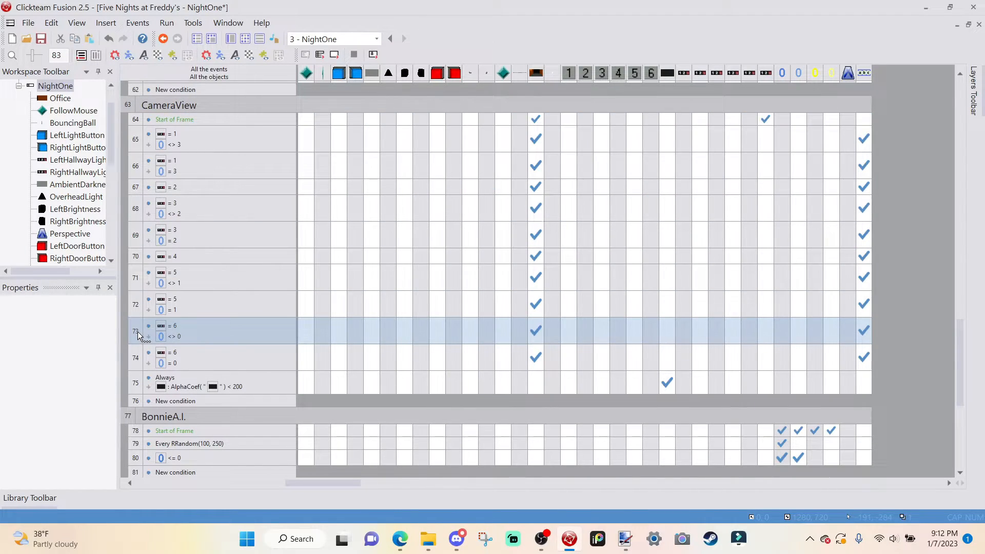
right_click(174, 341)
click(200, 382)
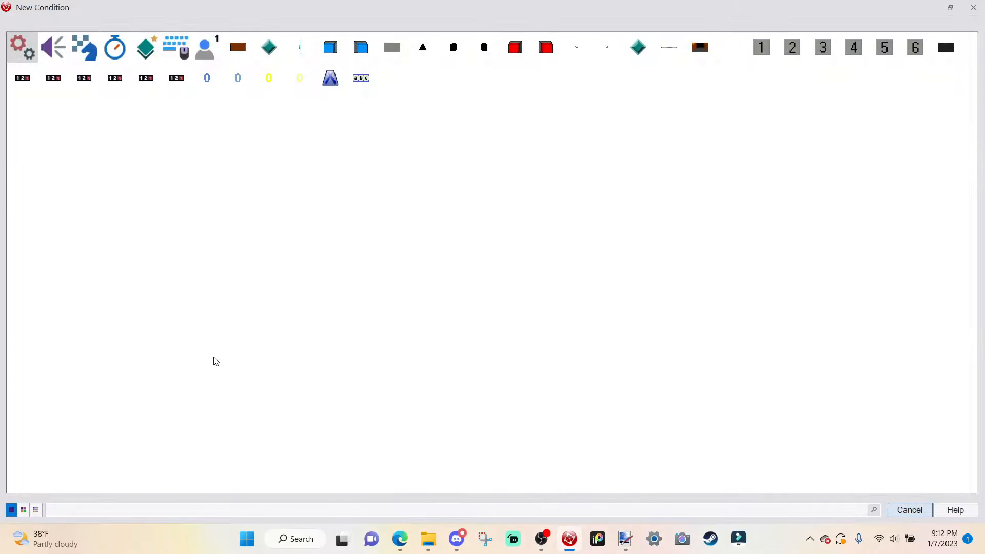
right_click(292, 90)
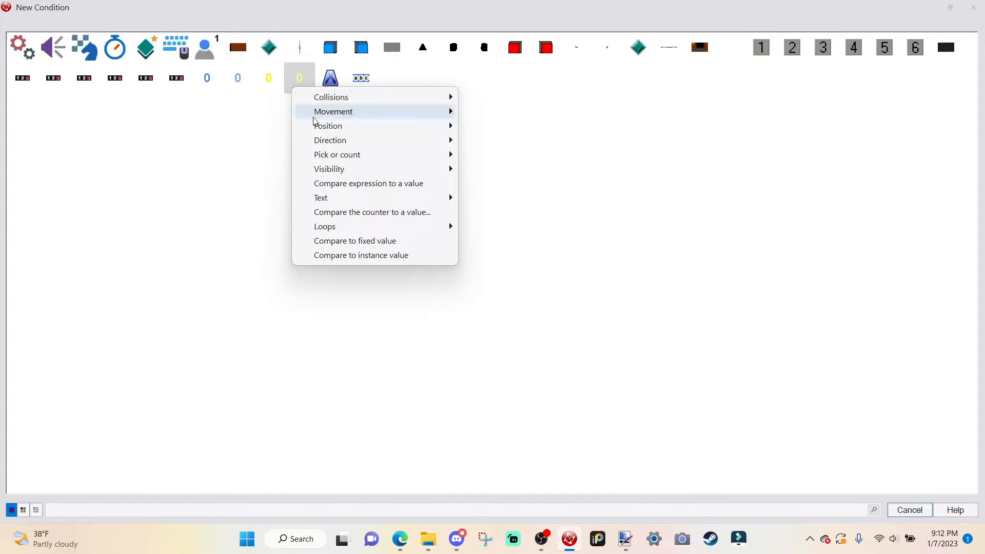
click(338, 211)
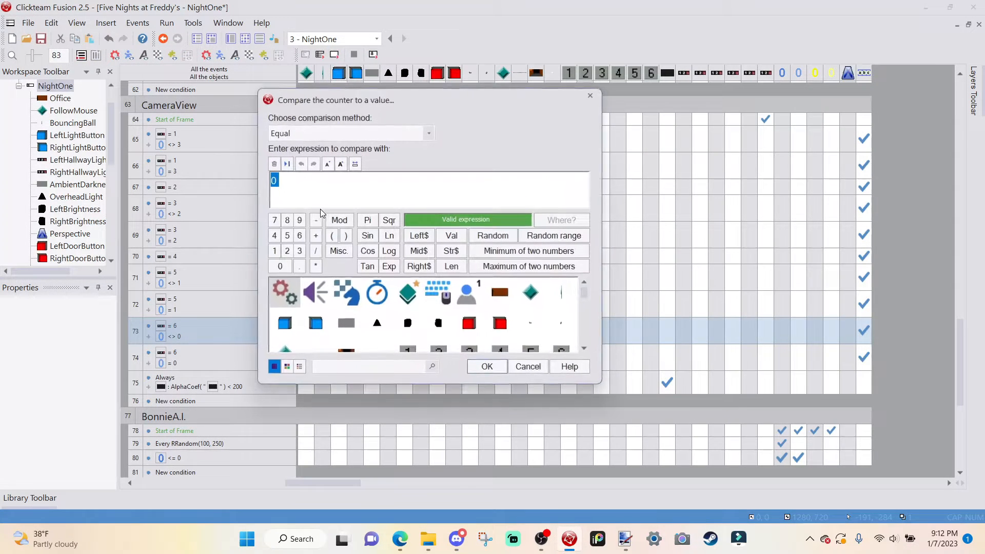
click(324, 137)
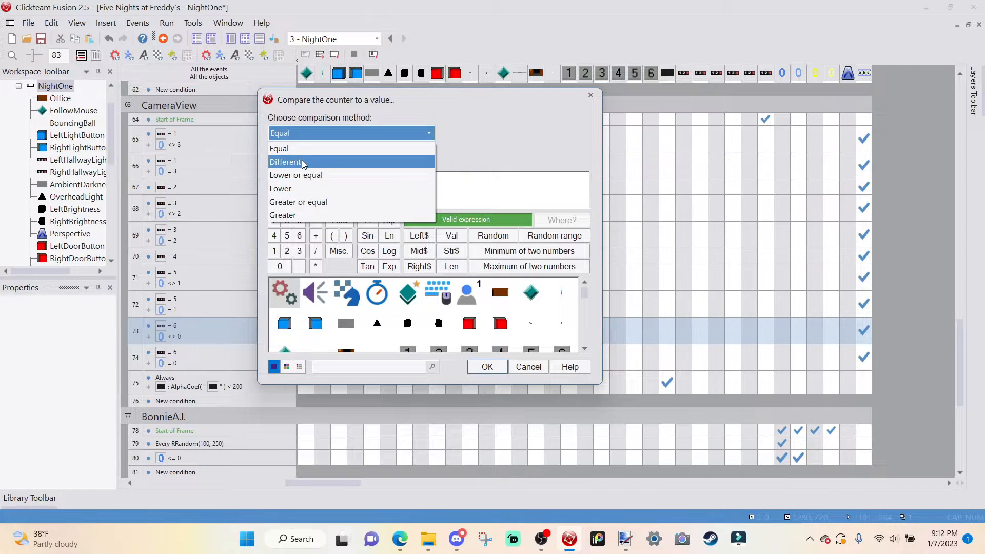
click(308, 158)
click(477, 367)
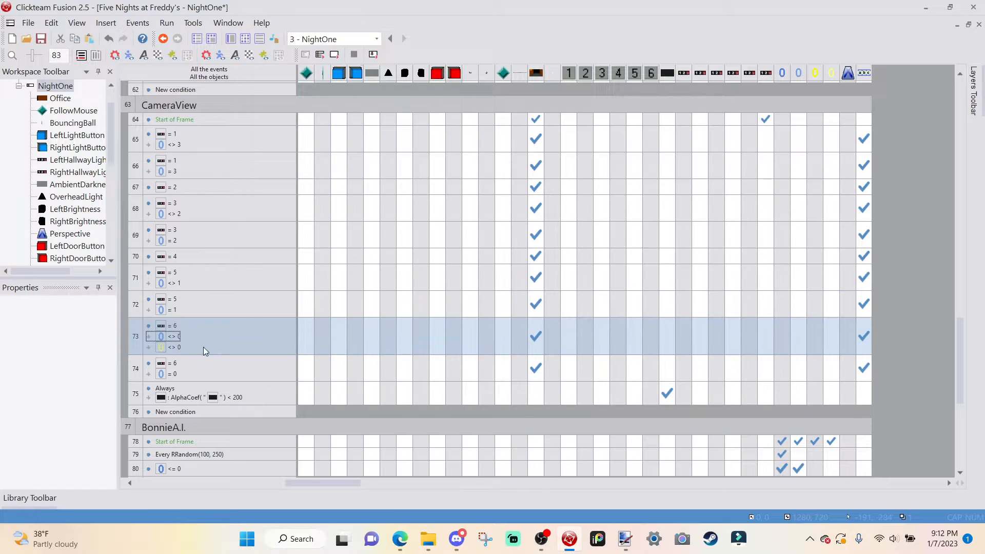
- Add a condition that Chica's location counter is different from 0 to the camera 6 event where BonnieLocation = 0
scroll(178, 370, down, 2)
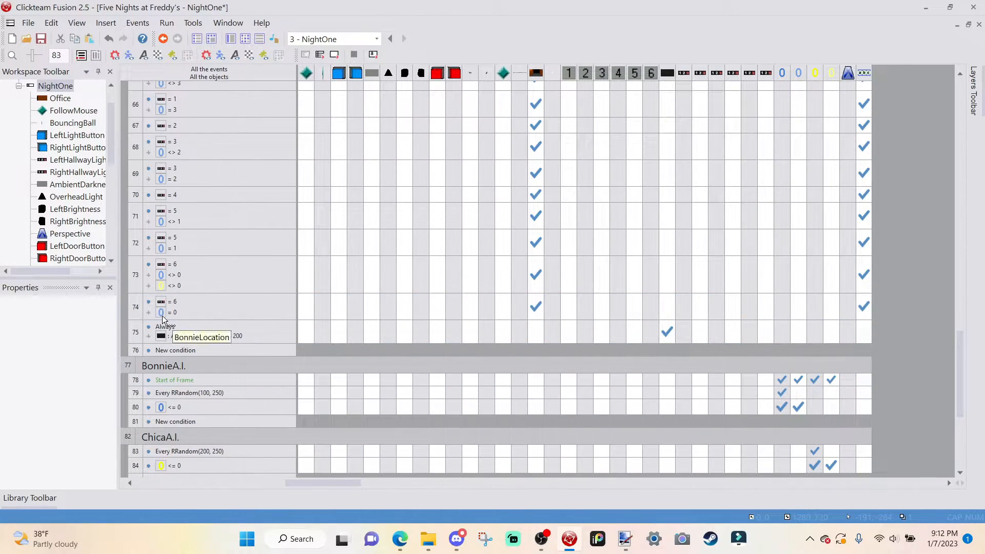
click(138, 309)
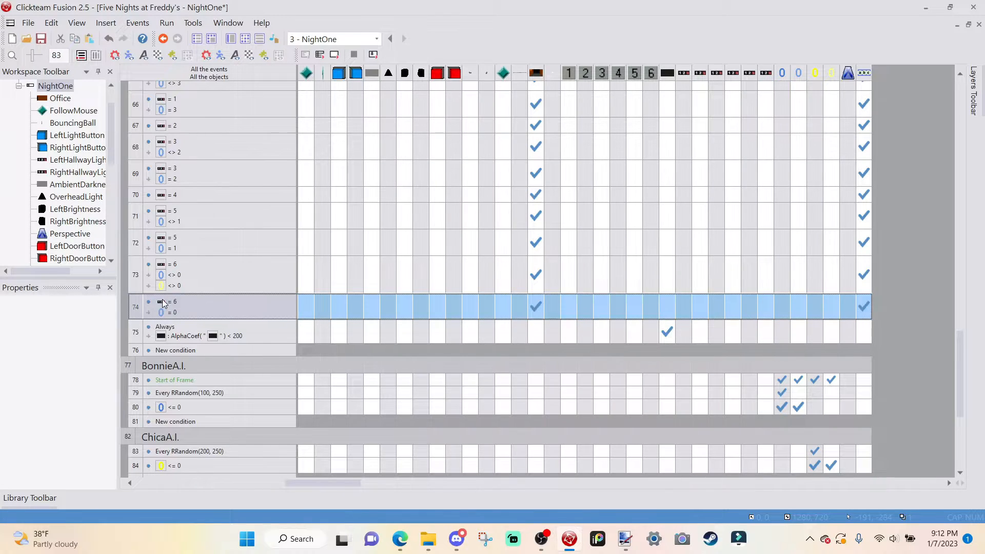
click(211, 298)
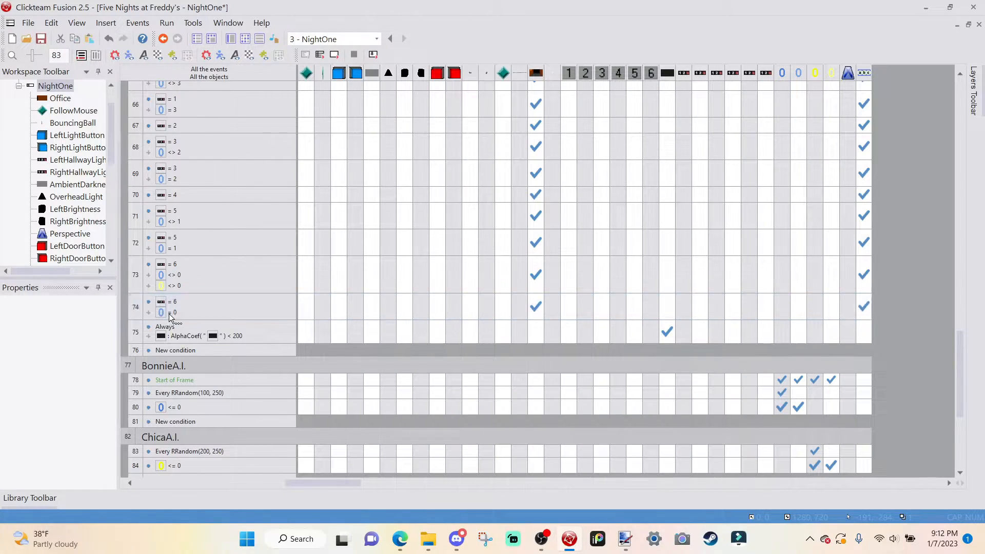
right_click(168, 313)
click(200, 354)
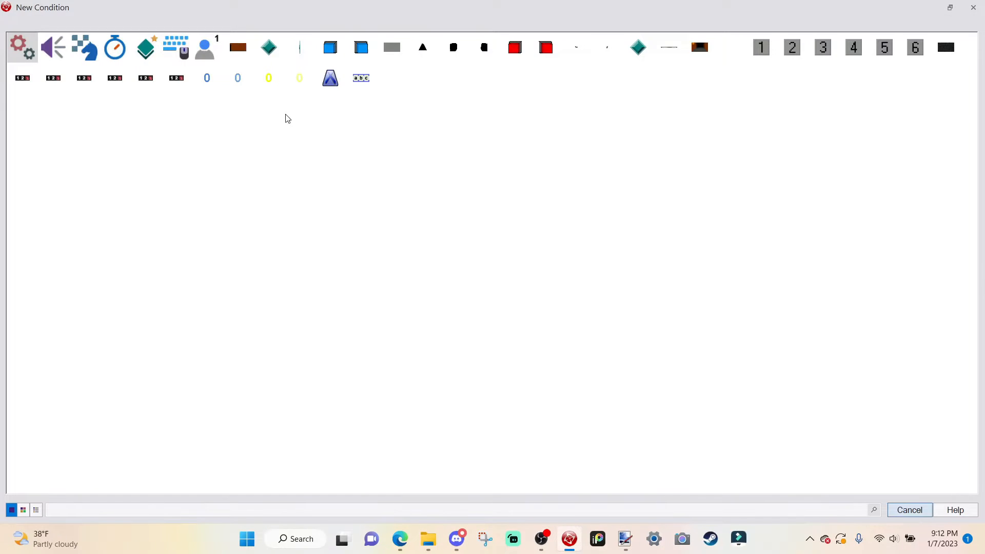
click(300, 76)
click(367, 194)
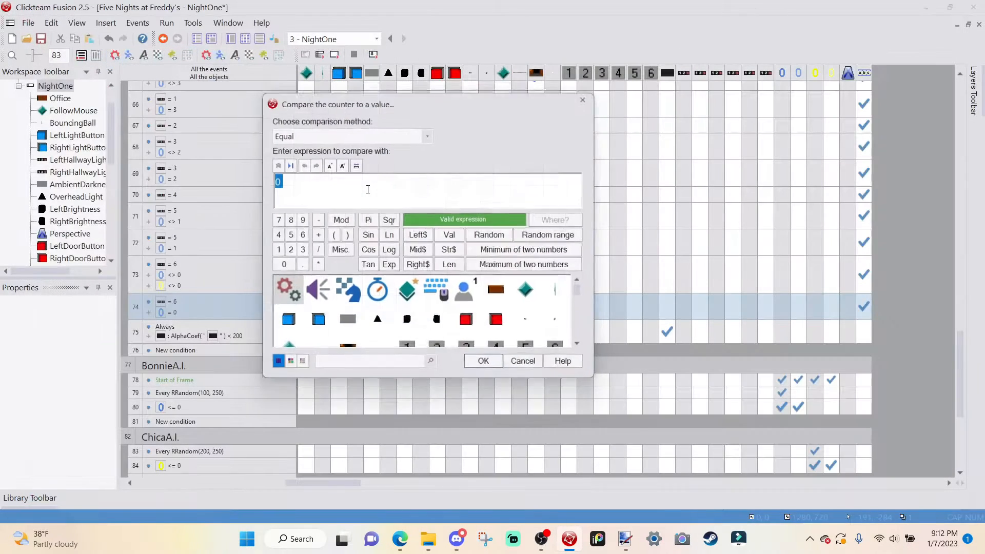
click(352, 128)
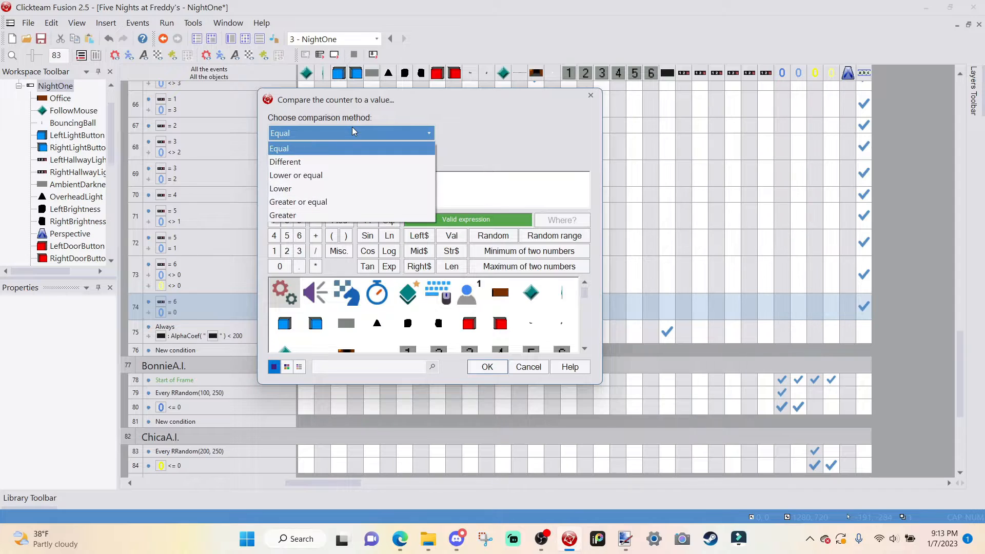
click(334, 159)
click(494, 370)
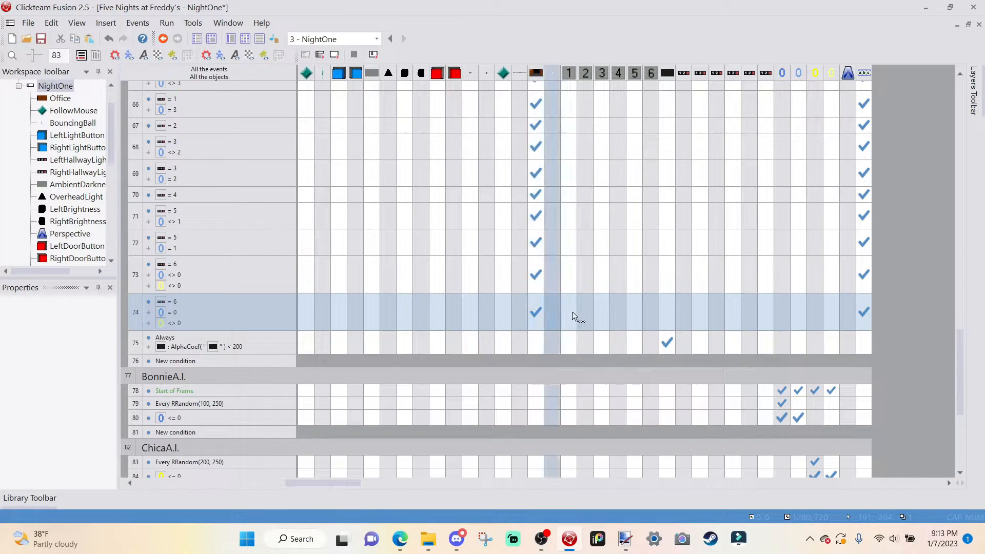
- Duplicate the camera 6 event with BonnieLocation = 0, and change the copy's BonnieLocation comparison to Different from 0
click(136, 315)
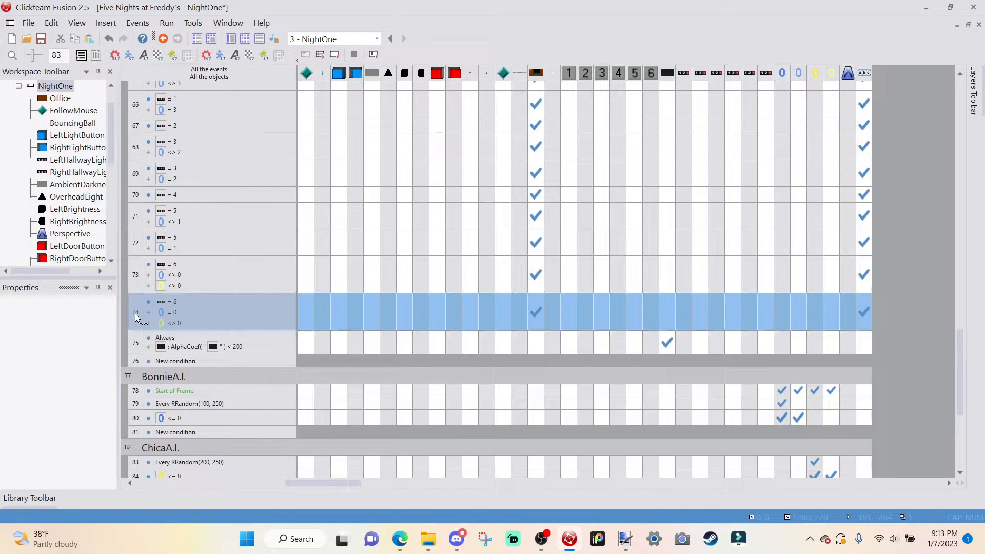
key(ctrl+v)
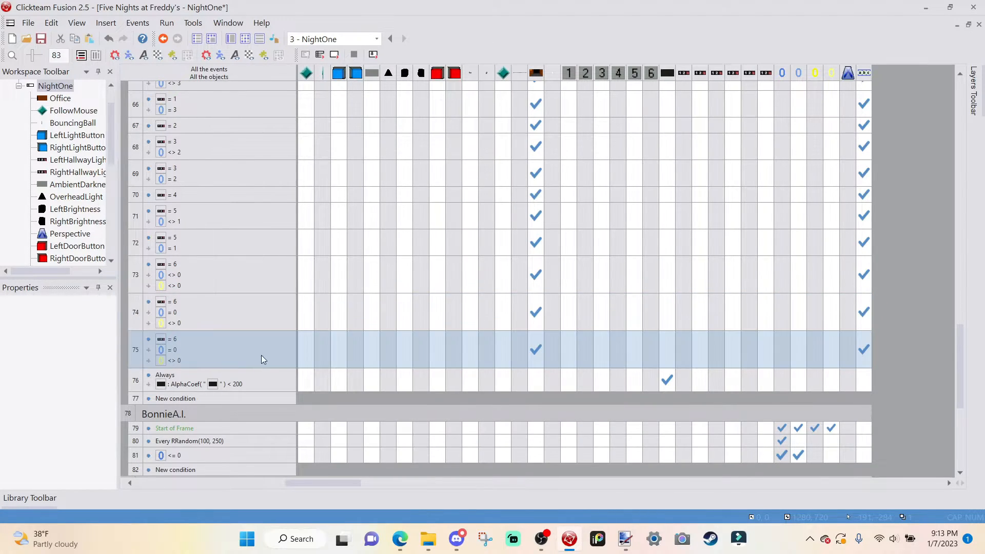
scroll(227, 340, down, 3)
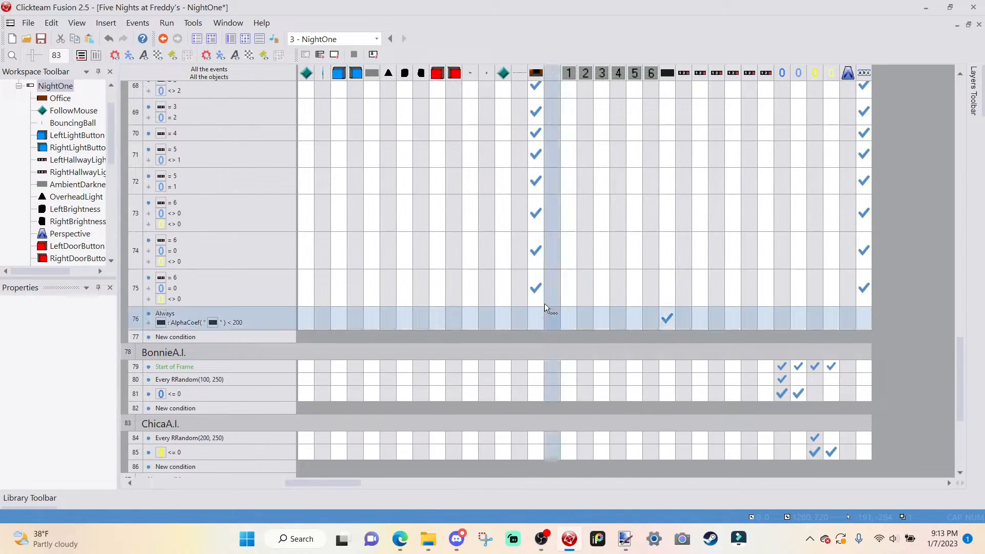
click(174, 289)
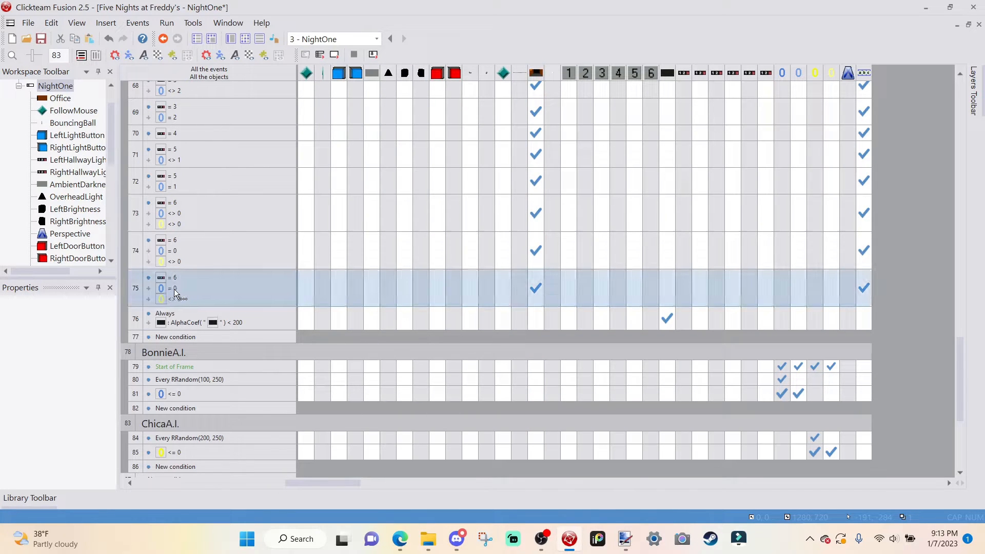
double_click(174, 288)
click(325, 133)
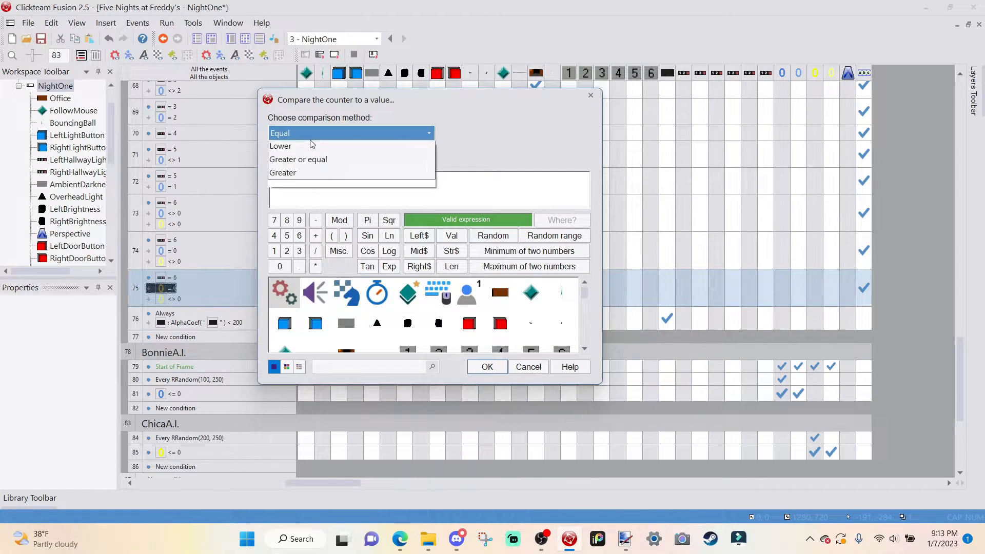
click(285, 162)
click(487, 367)
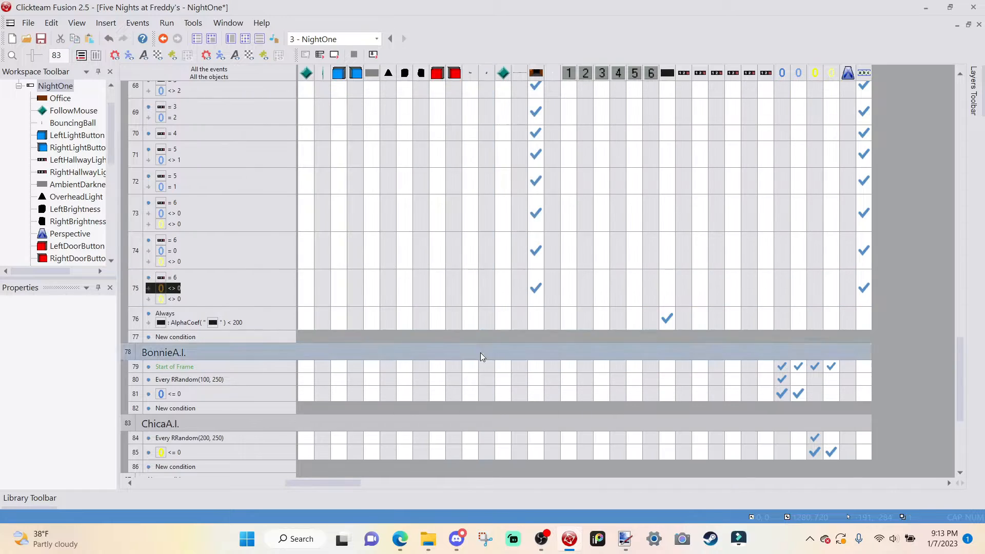
- Change the Chica location comparison in the duplicated camera 6 event to Equal 0
double_click(170, 301)
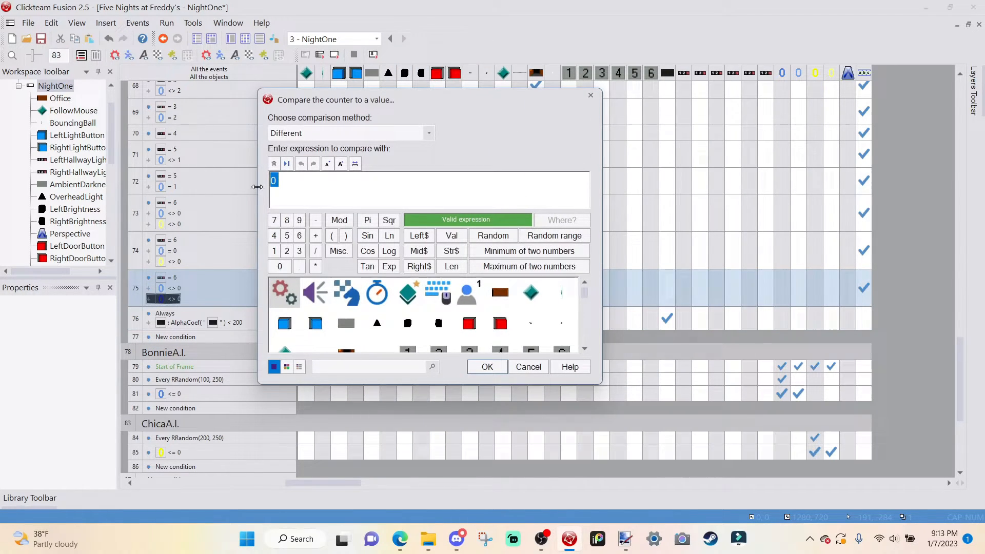
click(319, 133)
click(315, 148)
click(489, 369)
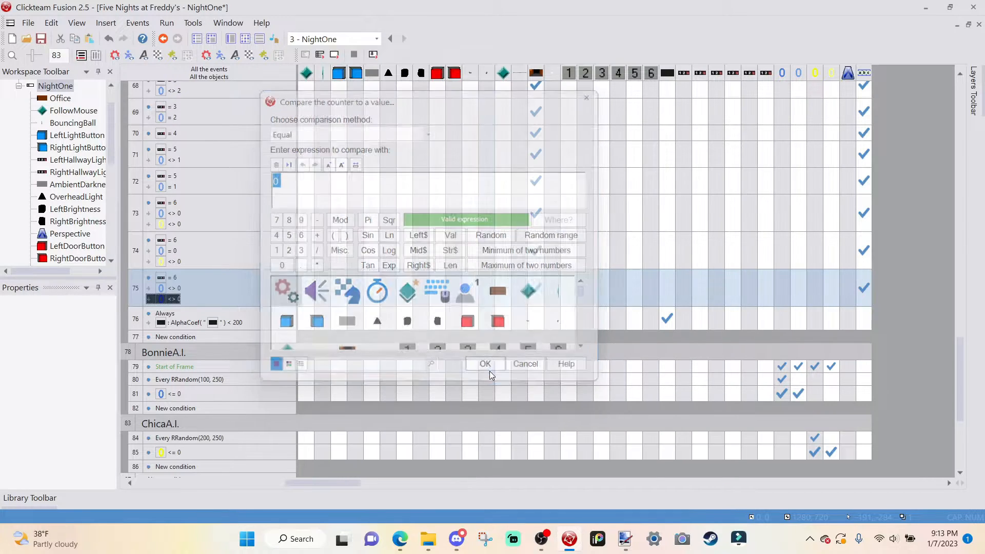
- Examine the last animation frames of the Cameras object to identify which image shows only Chica
click(226, 44)
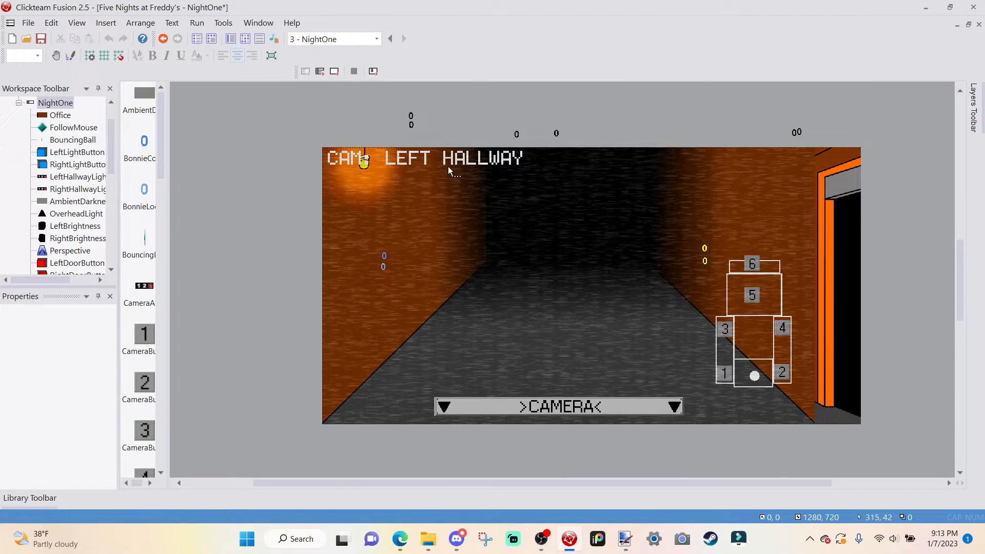
double_click(506, 233)
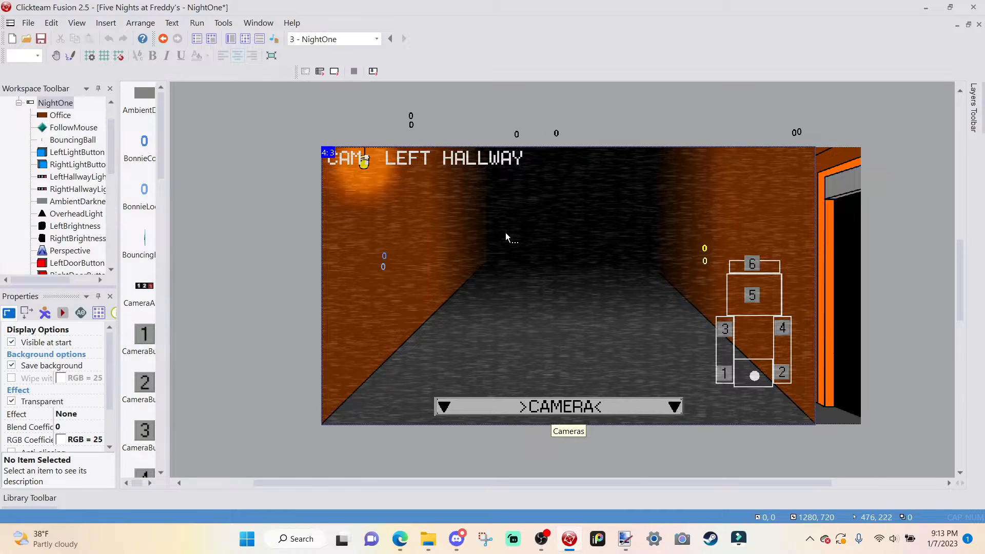
click(610, 442)
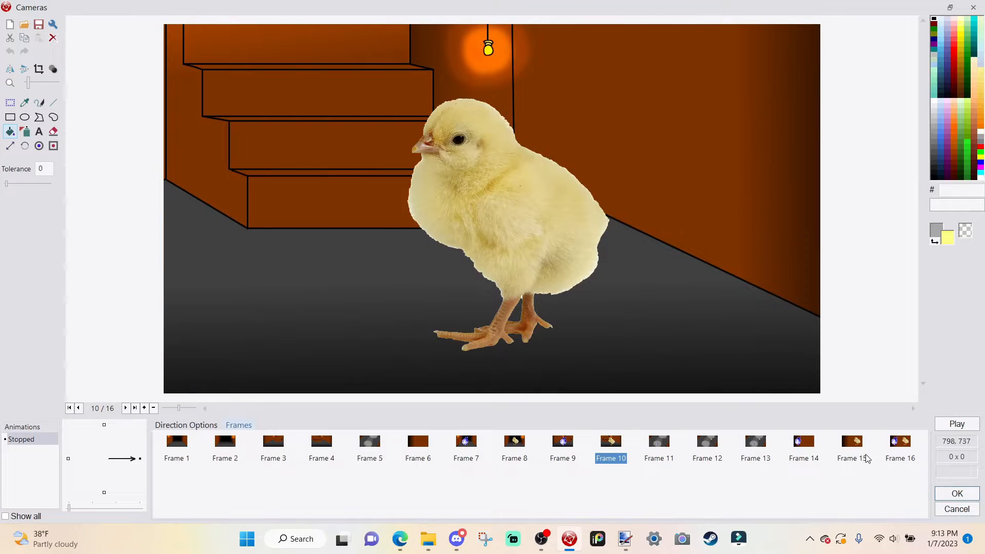
click(904, 451)
click(864, 456)
click(816, 458)
click(848, 456)
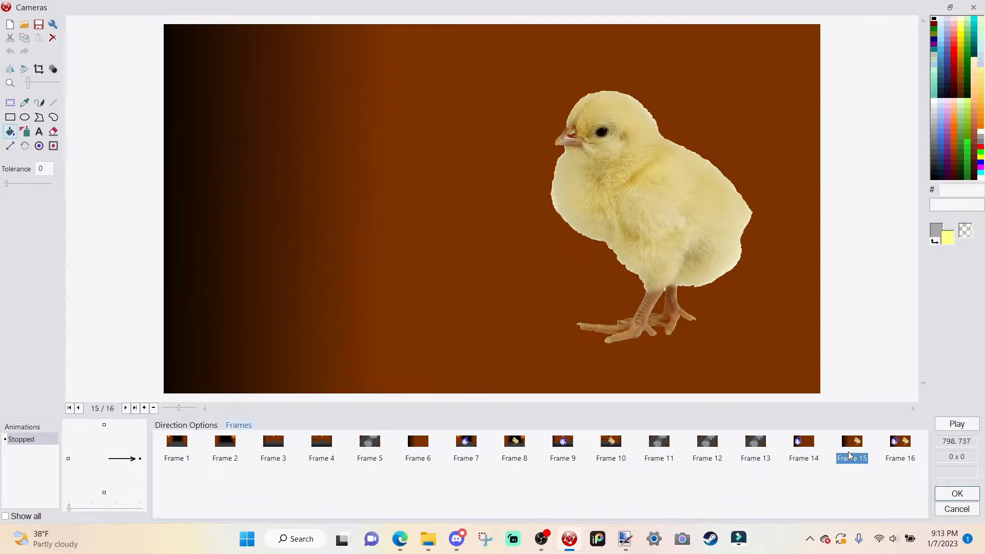
click(957, 493)
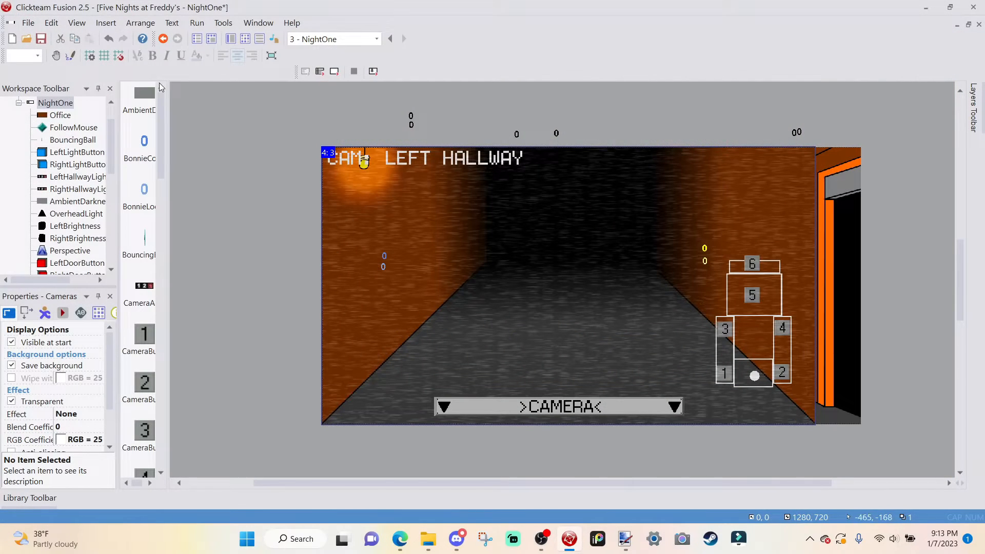
- Set the Cameras object's forced animation frame to 14 in the camera 6 event with Bonnie's location <> 0 and Chica's = 0
click(244, 43)
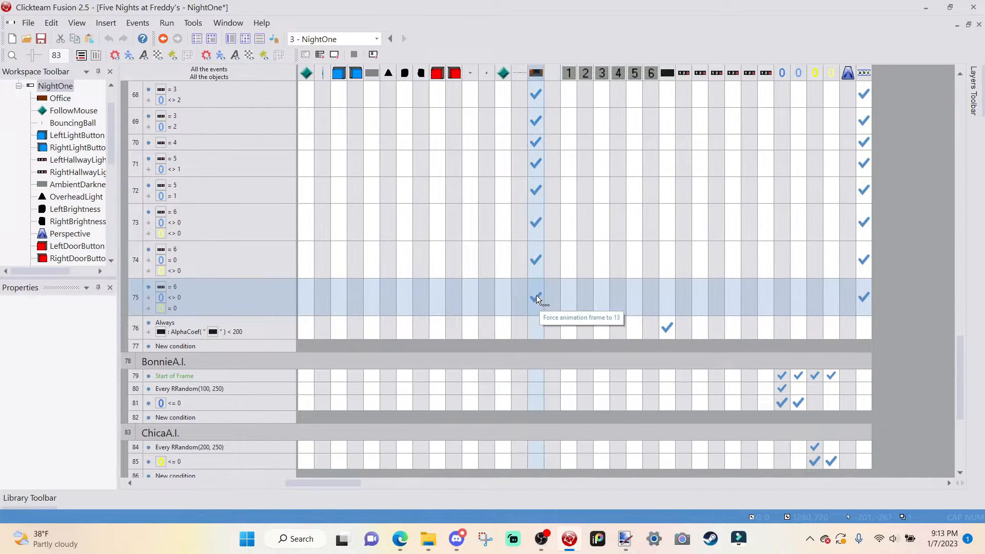
click(537, 294)
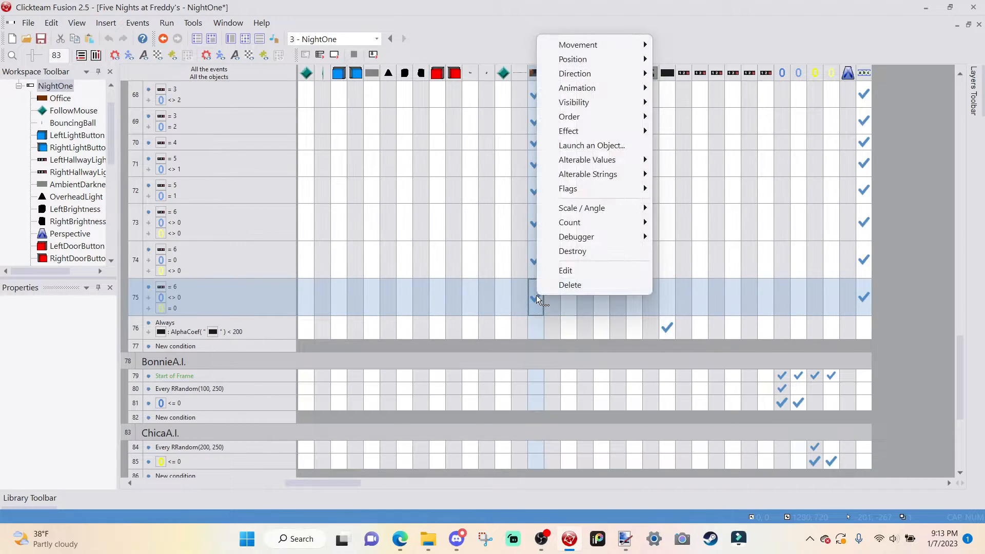
click(567, 270)
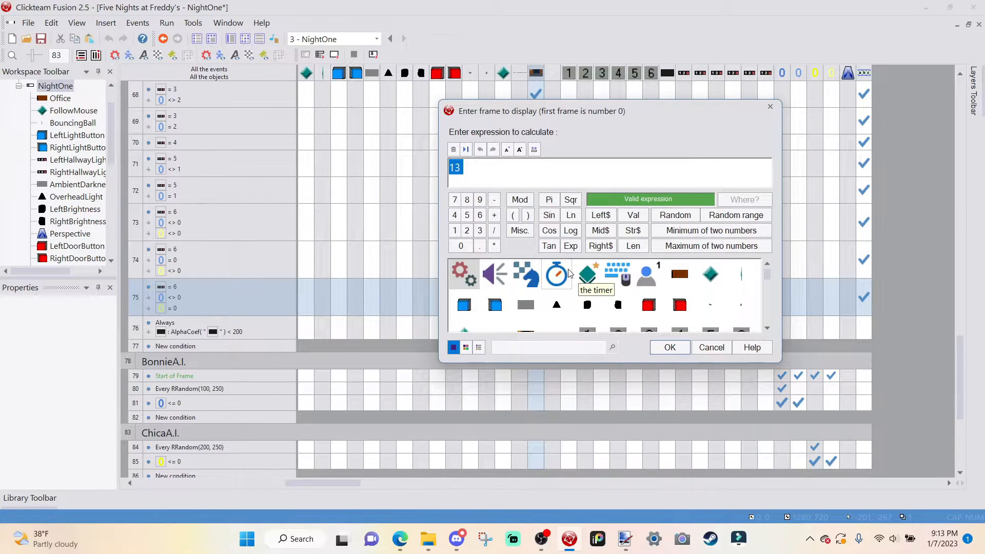
text(14)
key(Return)
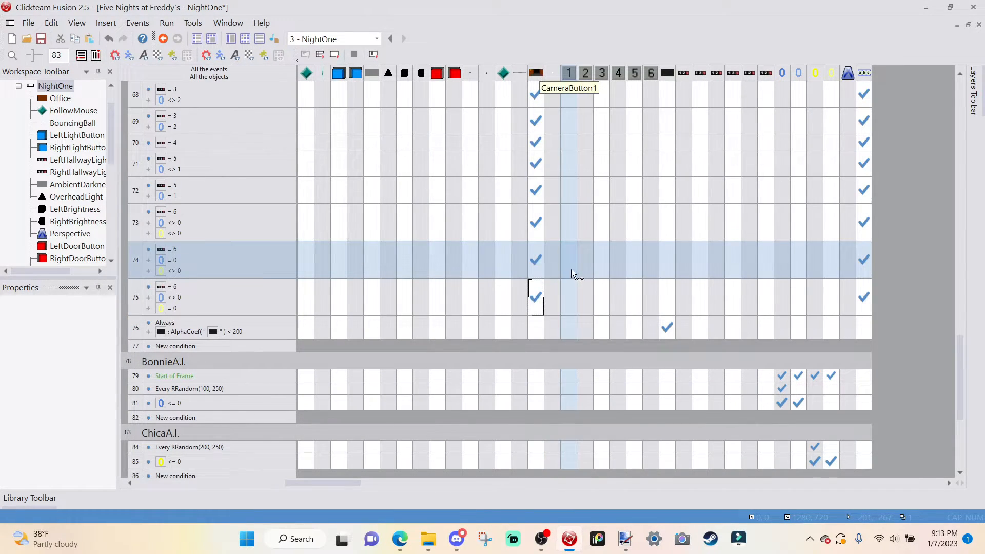
- Duplicate the camera 6 event with Chica's location = 0, and change the copy's BonnieLocation comparison to Equal 0
click(281, 263)
click(139, 301)
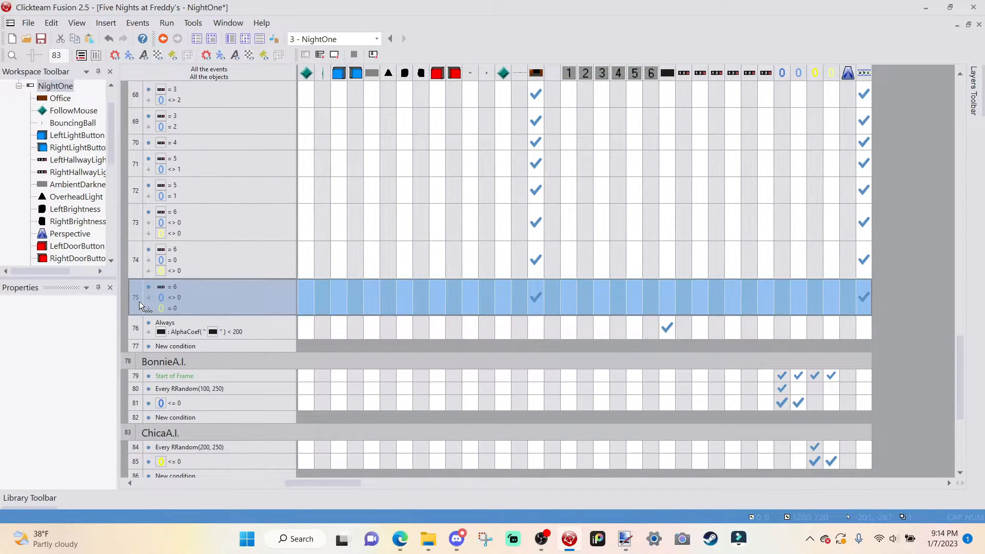
key(ctrl+v)
click(154, 325)
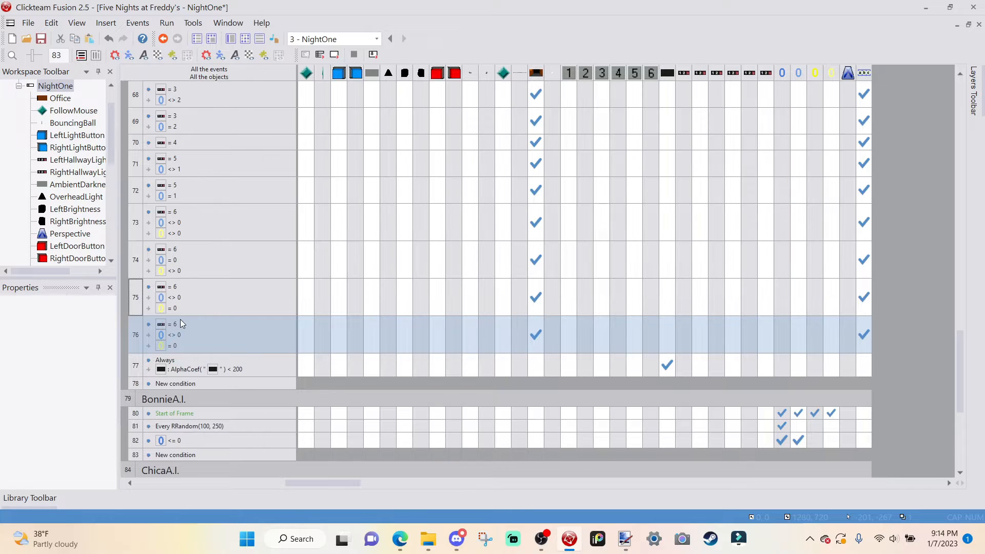
double_click(167, 335)
click(349, 133)
click(308, 145)
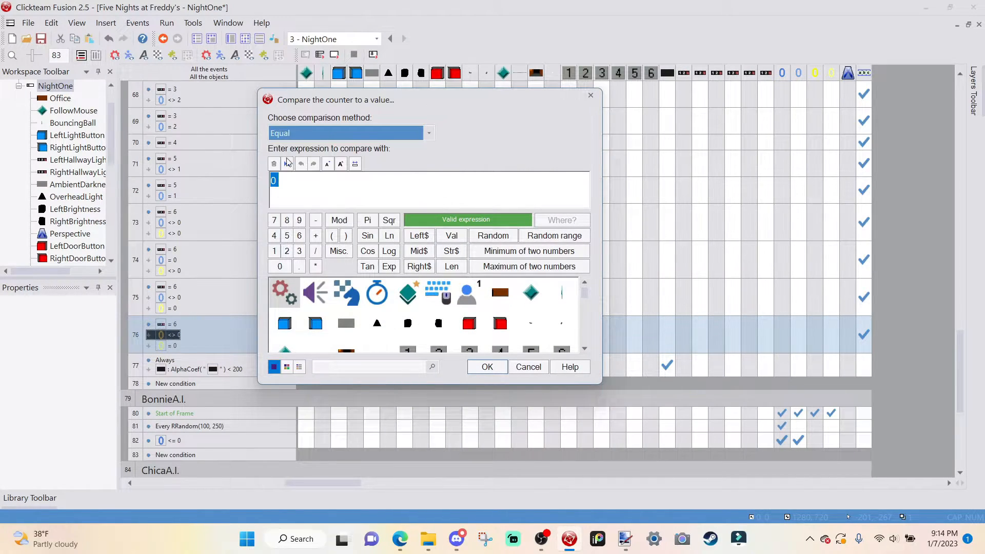
click(472, 366)
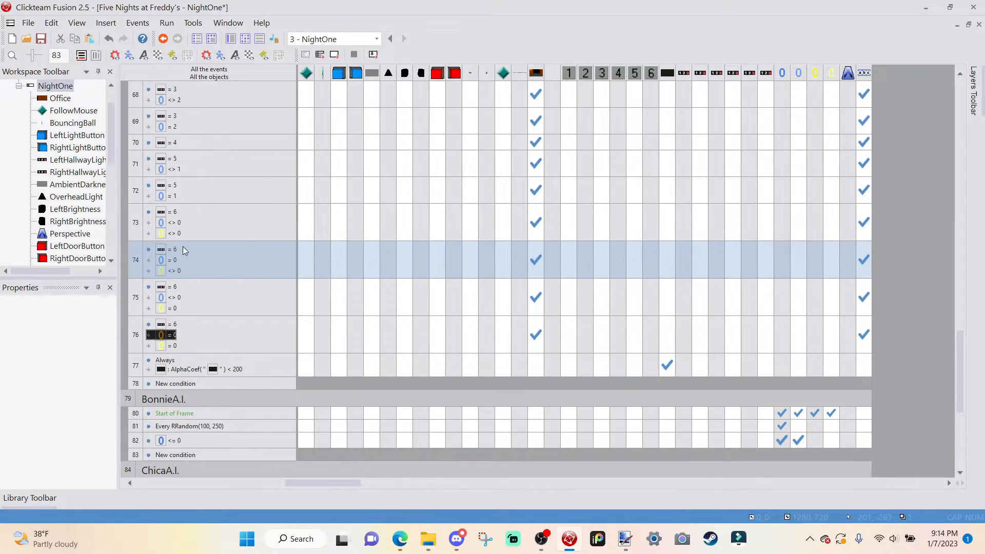
click(139, 233)
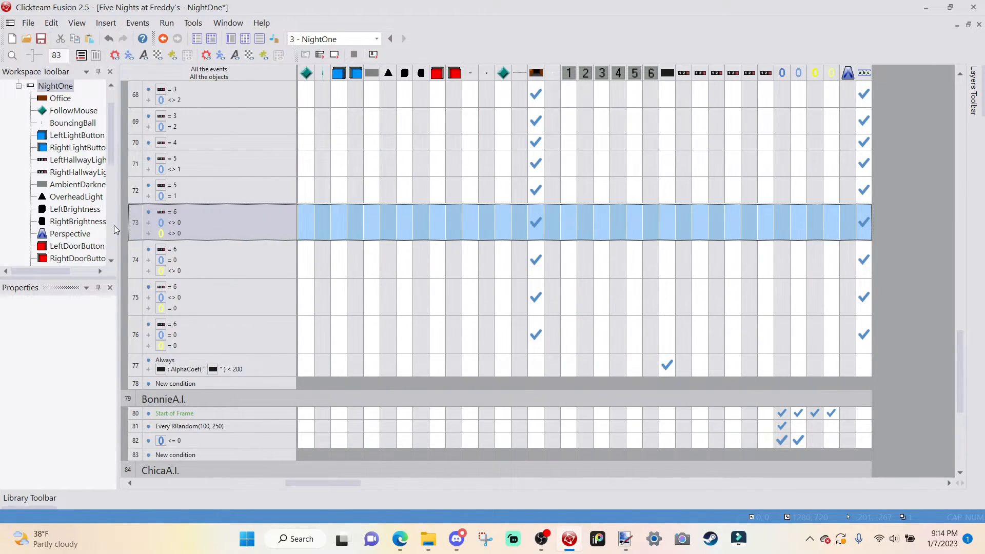
- Examine the four camera 6 events and the Cameras object's last animation frame to identify the image showing both Bonnie and Chica
click(131, 257)
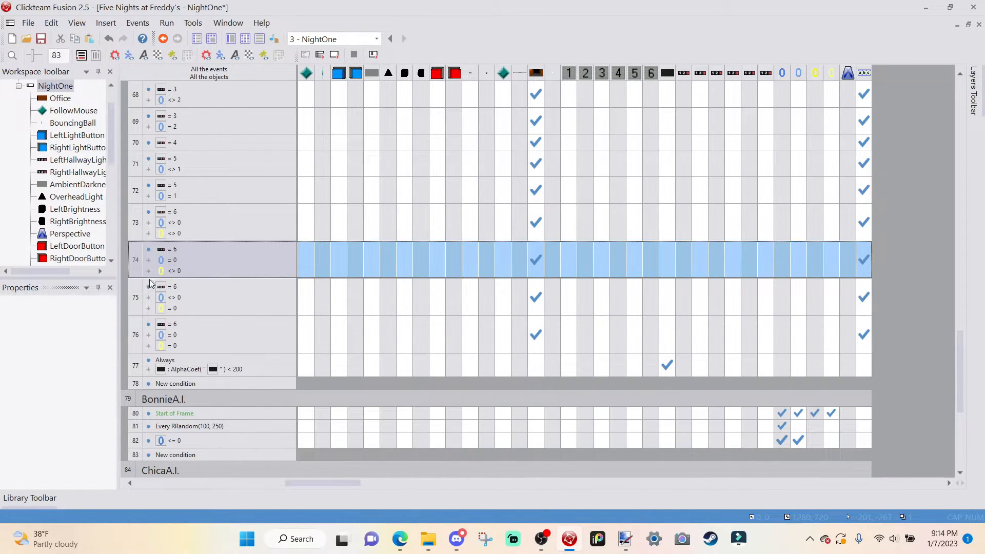
click(140, 289)
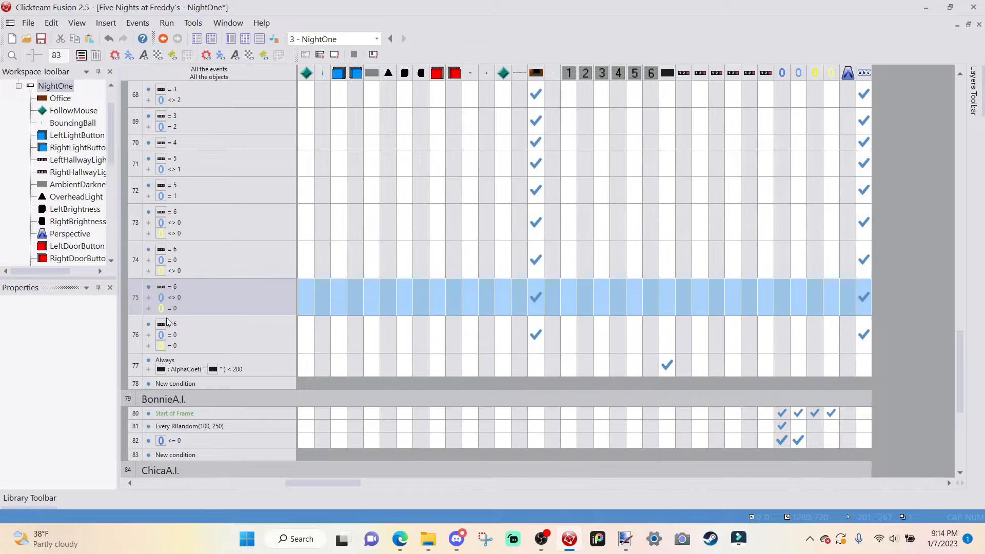
click(131, 335)
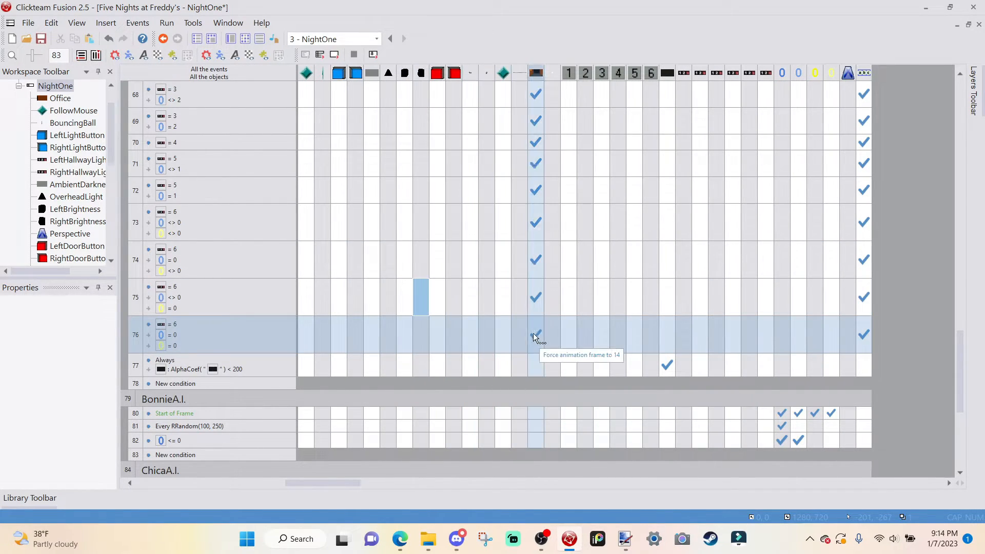
click(230, 39)
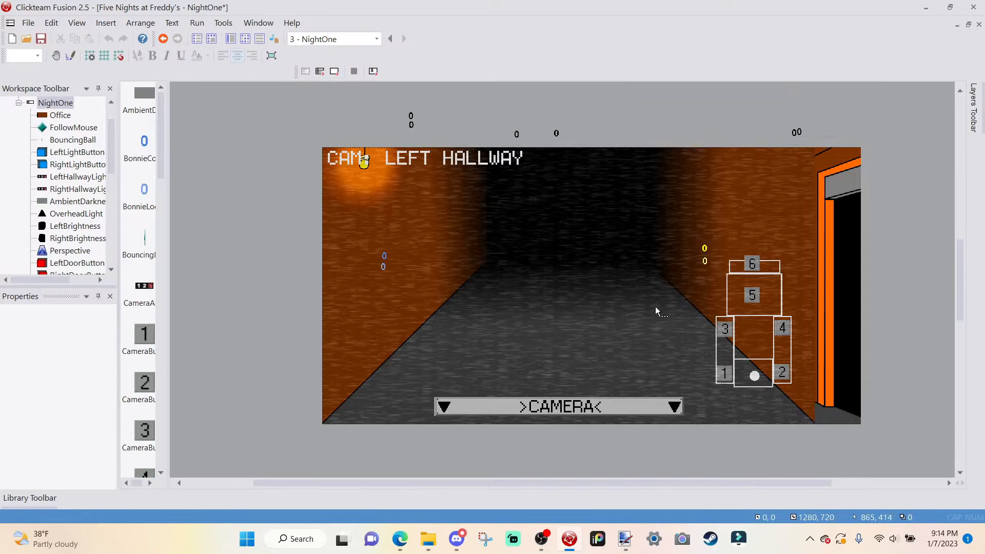
double_click(653, 305)
click(887, 451)
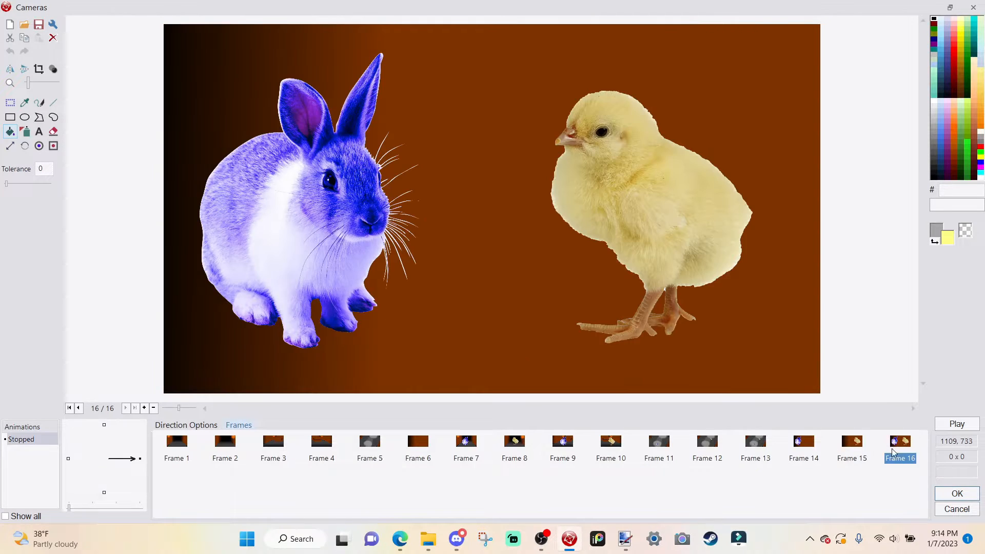
click(957, 493)
click(247, 43)
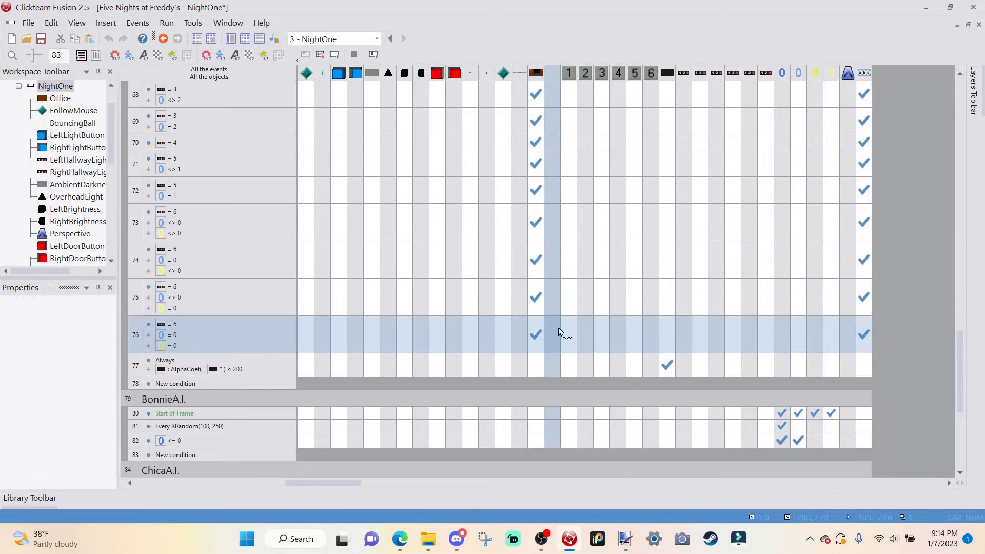
- Edit the Cameras object's forced animation frame in the camera 6 event with both locations = 0 to show both characters
click(536, 336)
click(567, 321)
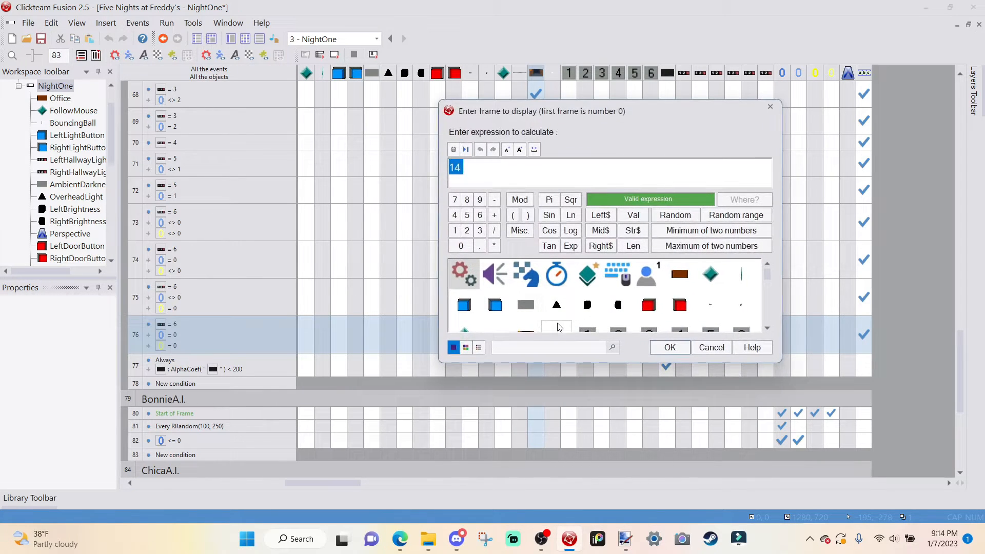
key(Return)
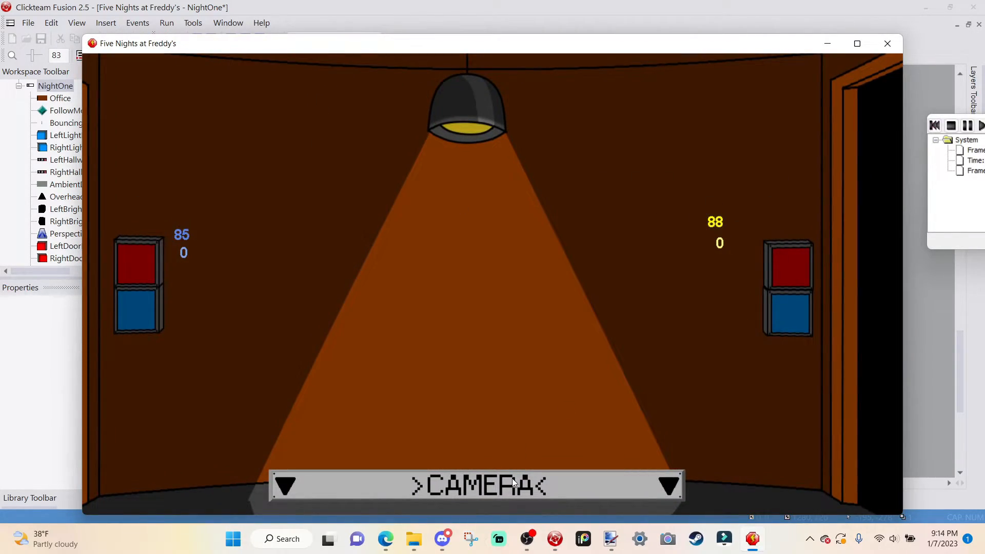
- Test the game by viewing cameras 6, 5 and 4 while Bonnie and Chica move, and close the test run
mouse_move(514, 482)
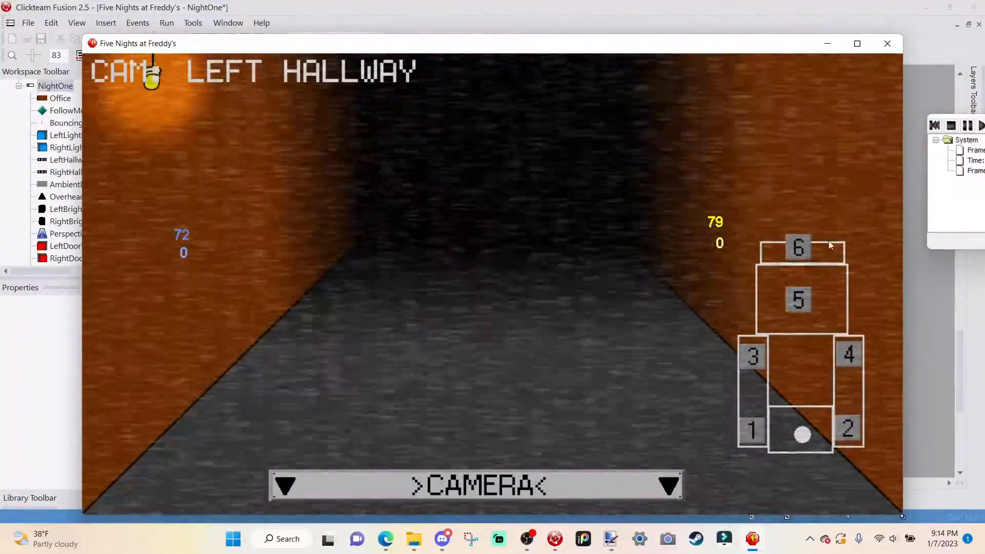
click(808, 245)
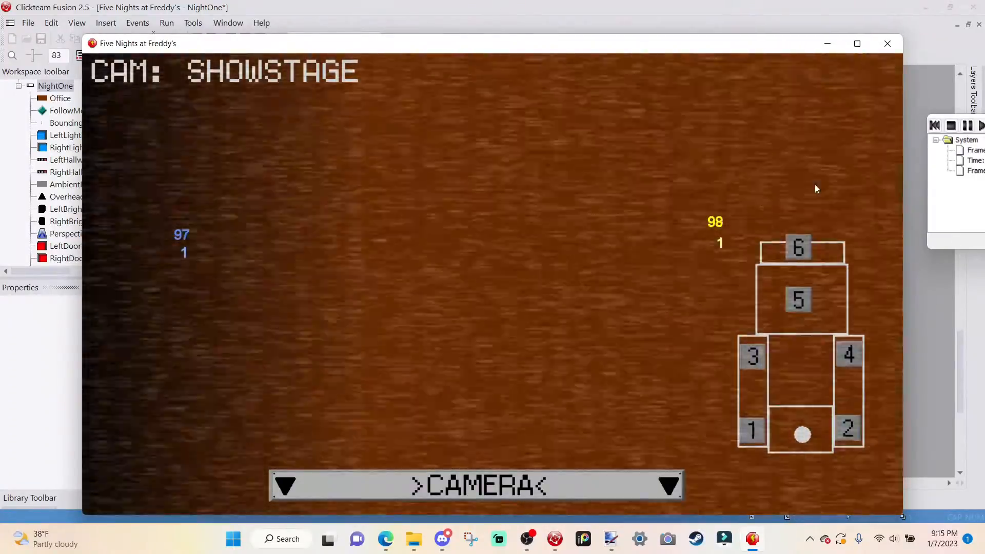
click(787, 300)
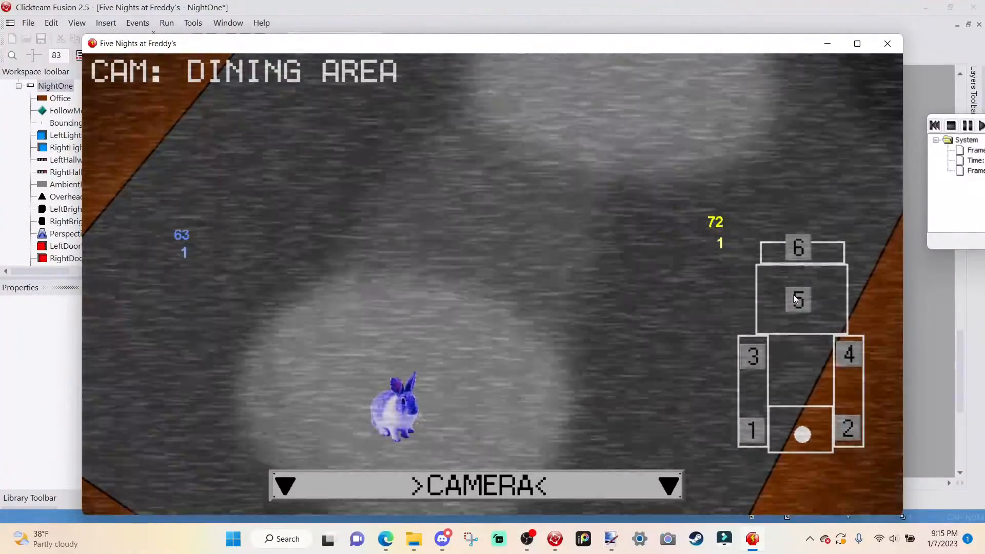
click(840, 355)
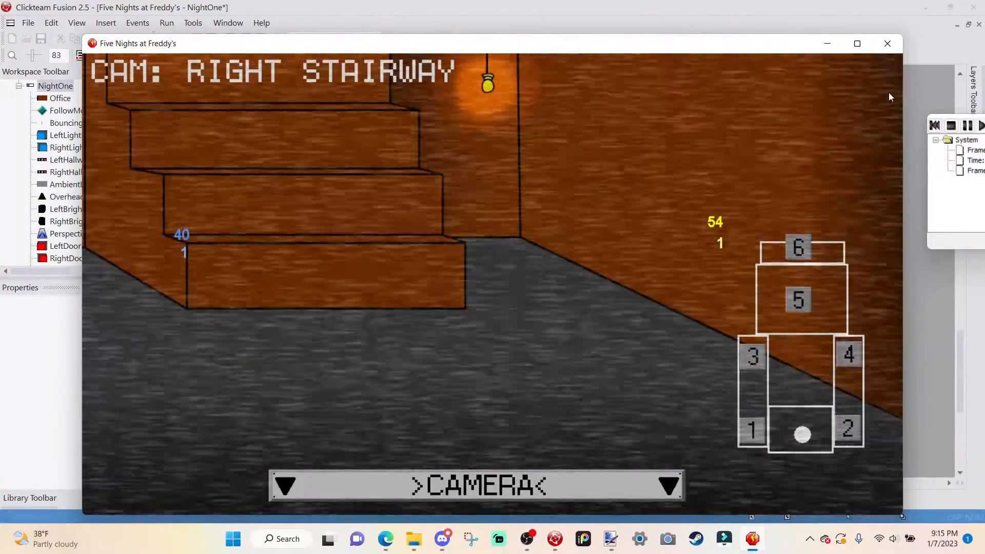
click(887, 44)
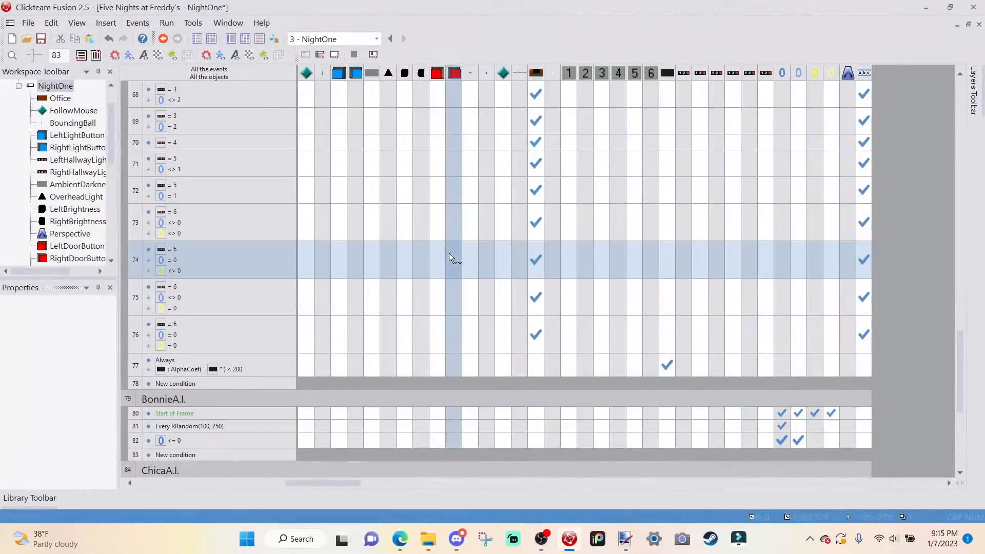
- Insert a Chica location counter condition, Different from 0, into the camera 5 event with Bonnie's location <> 1
scroll(457, 286, up, 1)
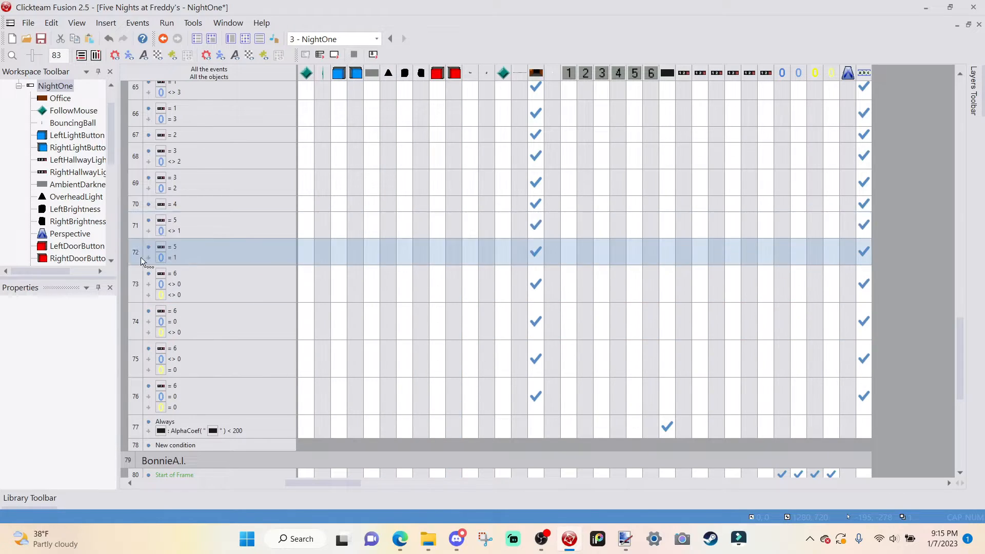
right_click(175, 225)
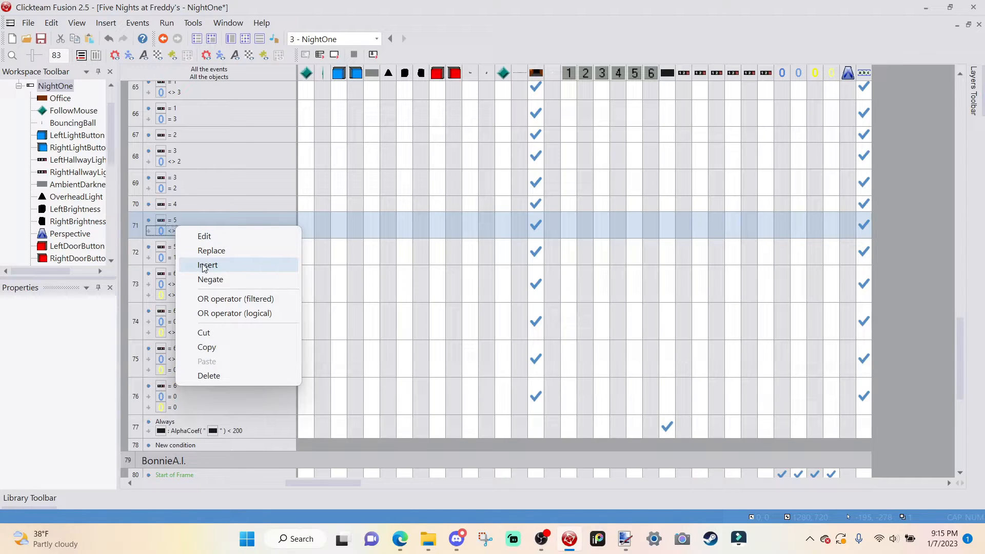
click(205, 265)
click(290, 87)
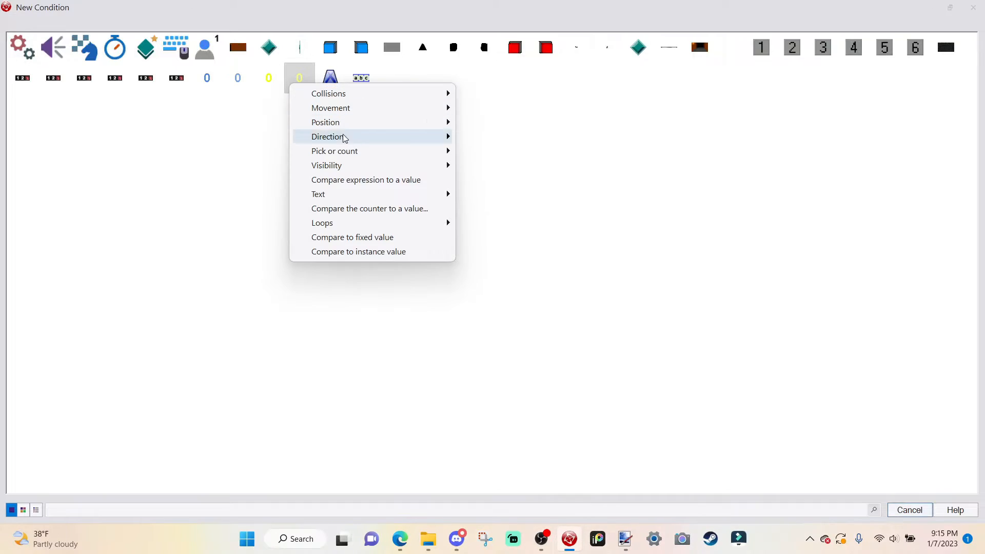
click(371, 207)
click(331, 135)
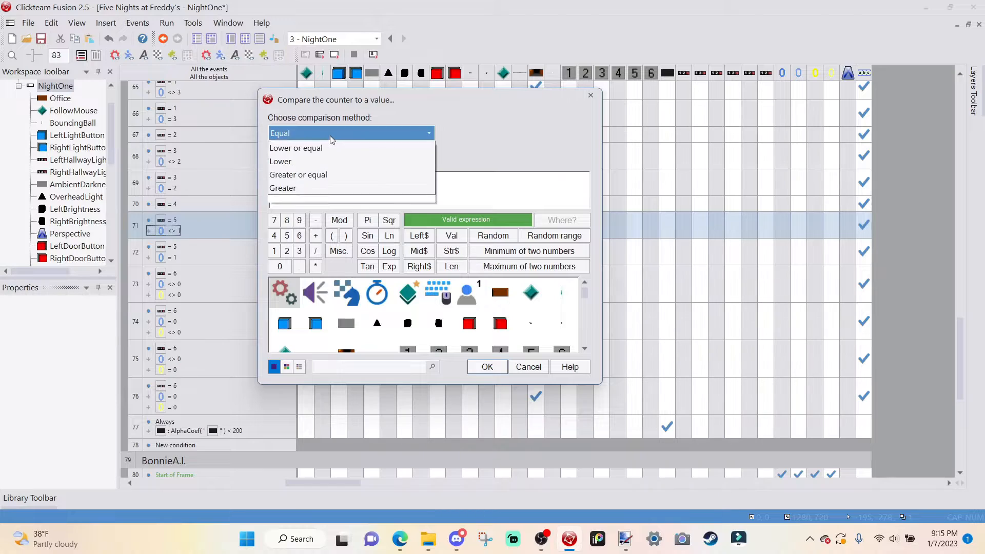
click(317, 155)
click(487, 367)
- Insert a Chica location counter condition, Different from 0, into the camera 5 event with Bonnie's location = 1
scroll(359, 338, down, 3)
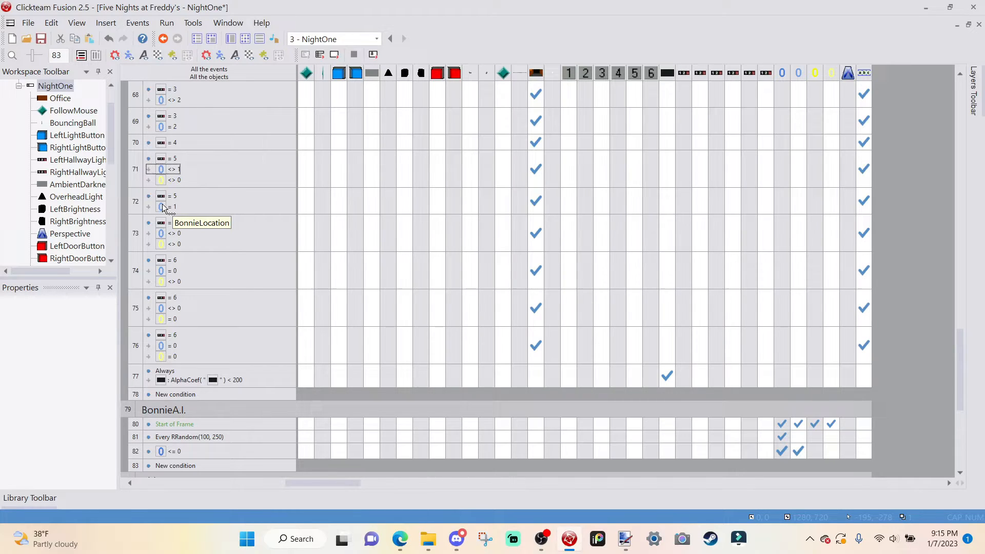
right_click(163, 204)
click(191, 247)
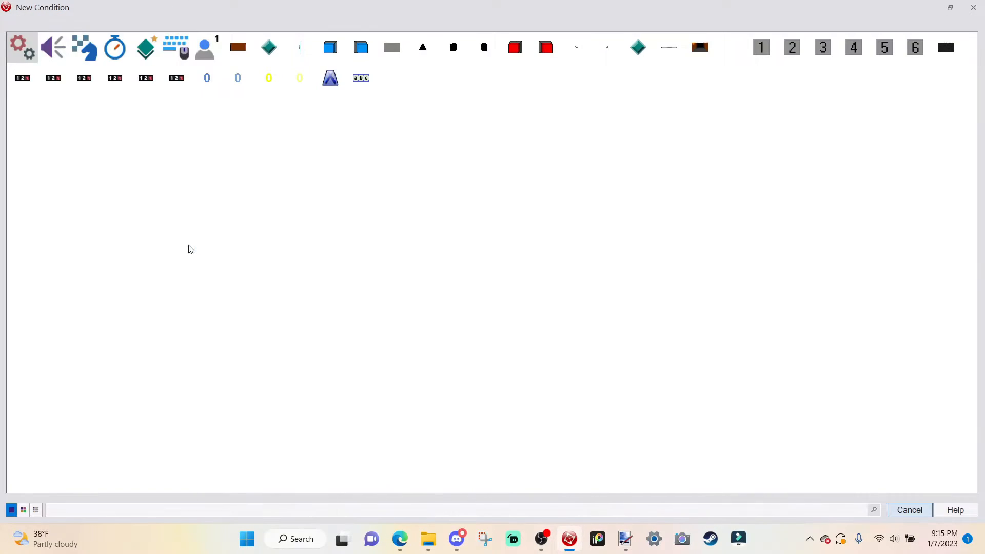
click(293, 84)
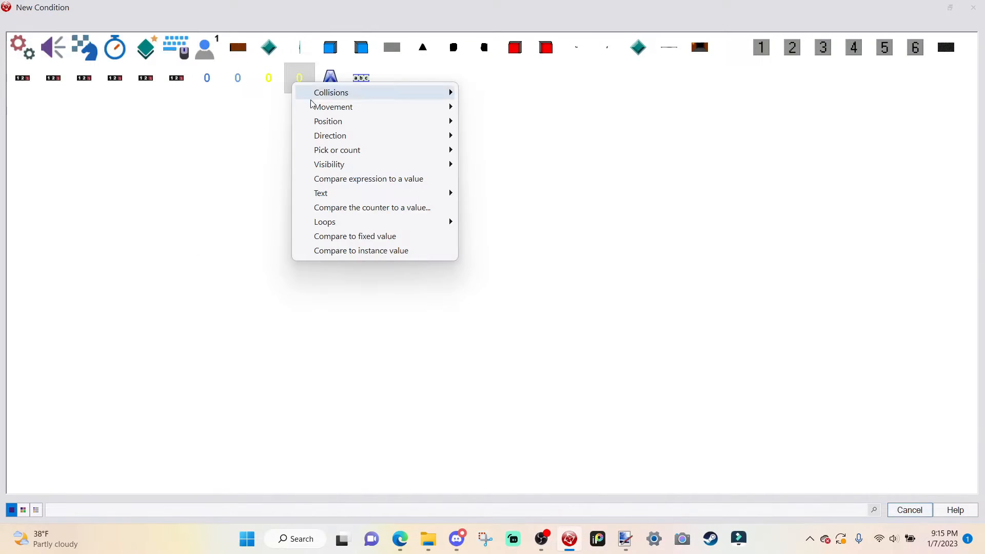
click(351, 207)
click(348, 133)
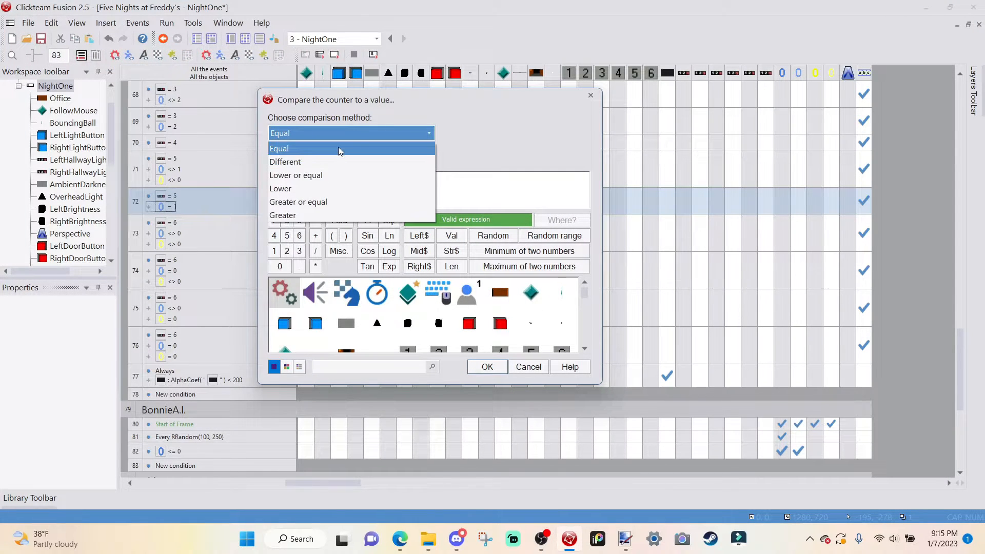
click(338, 162)
click(477, 369)
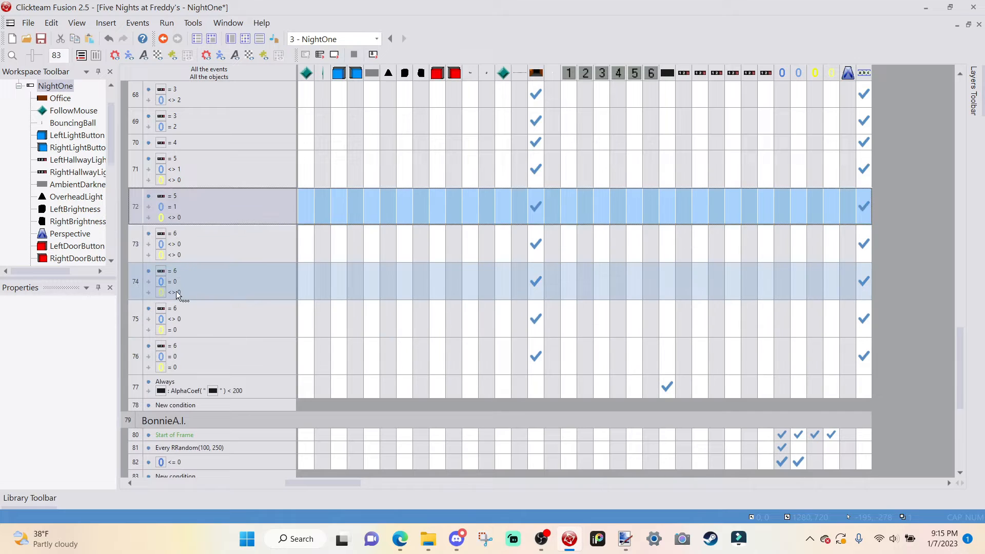
- Duplicate the camera 5 event with Bonnie's location = 1, and change the copy's BonnieLocation comparison to Different from 1
key(ctrl+v)
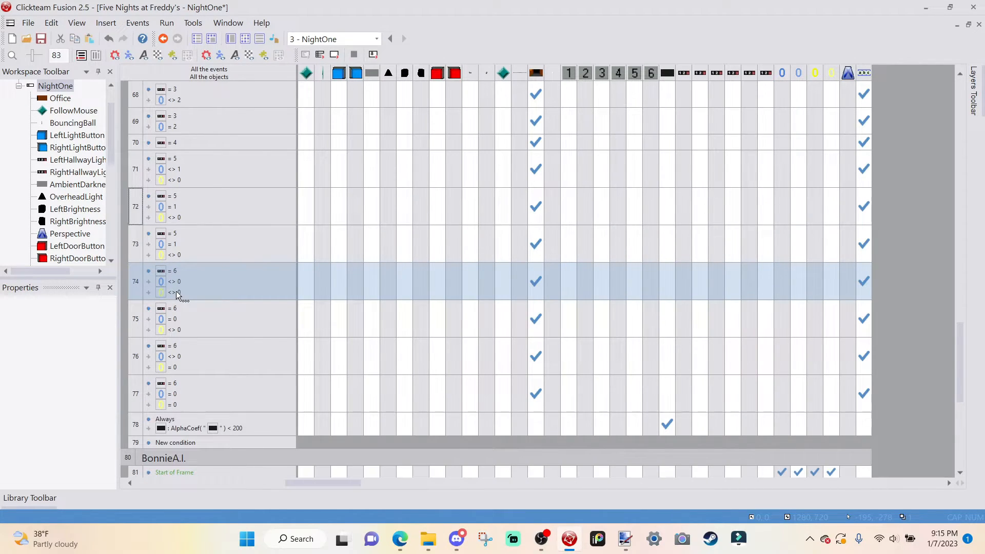
double_click(164, 243)
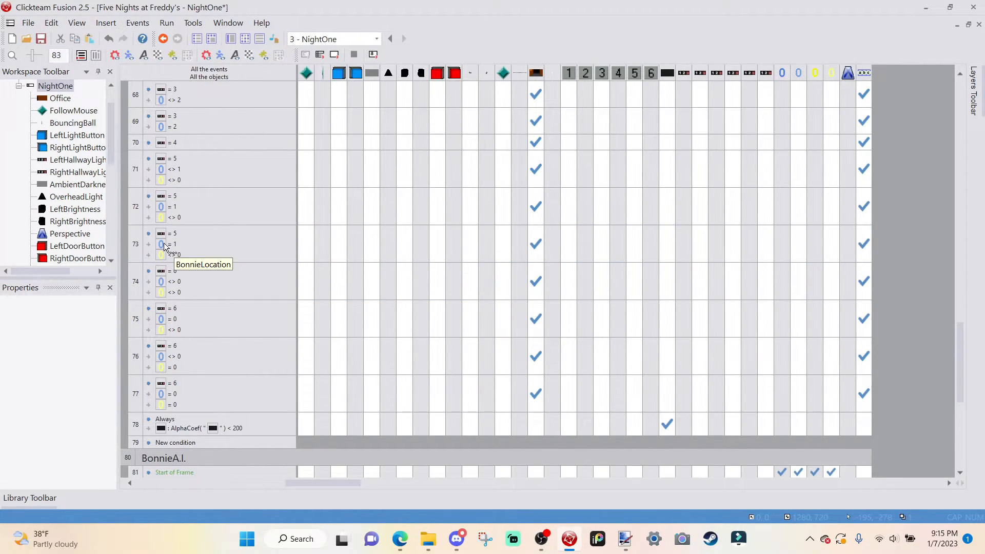
double_click(164, 245)
click(354, 132)
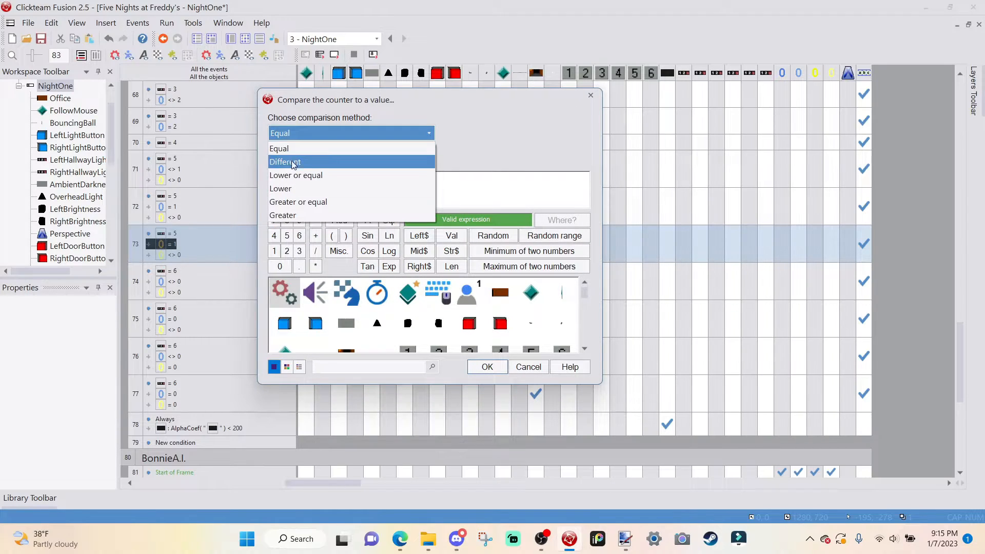
click(292, 162)
click(485, 366)
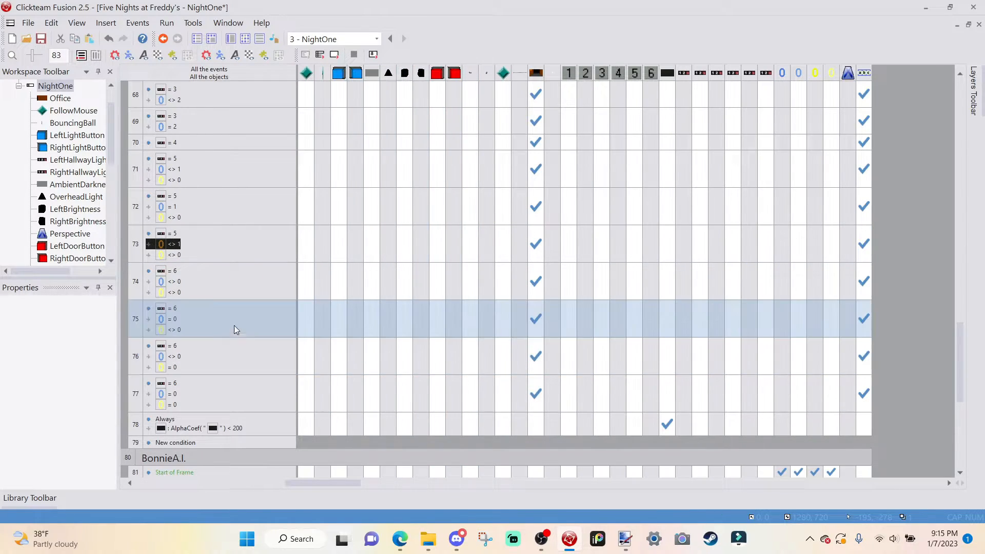
- Change the Chica location comparison in the duplicated camera 5 event to Equal 0
double_click(167, 255)
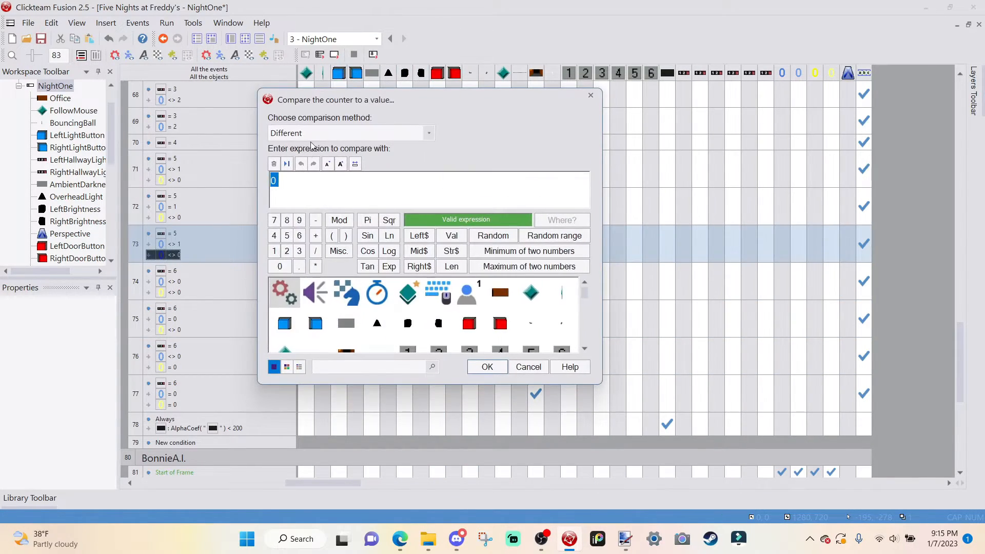
click(359, 133)
click(311, 148)
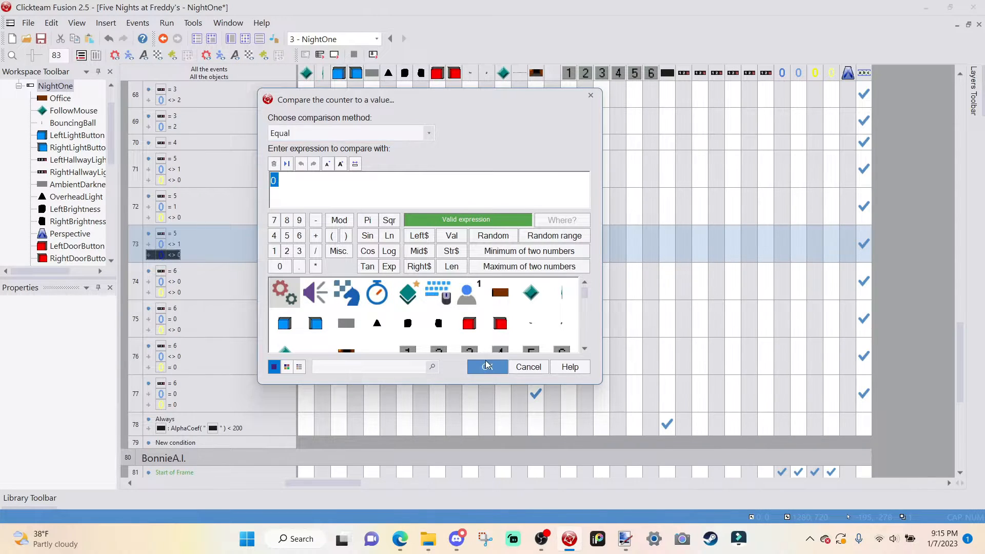
click(487, 366)
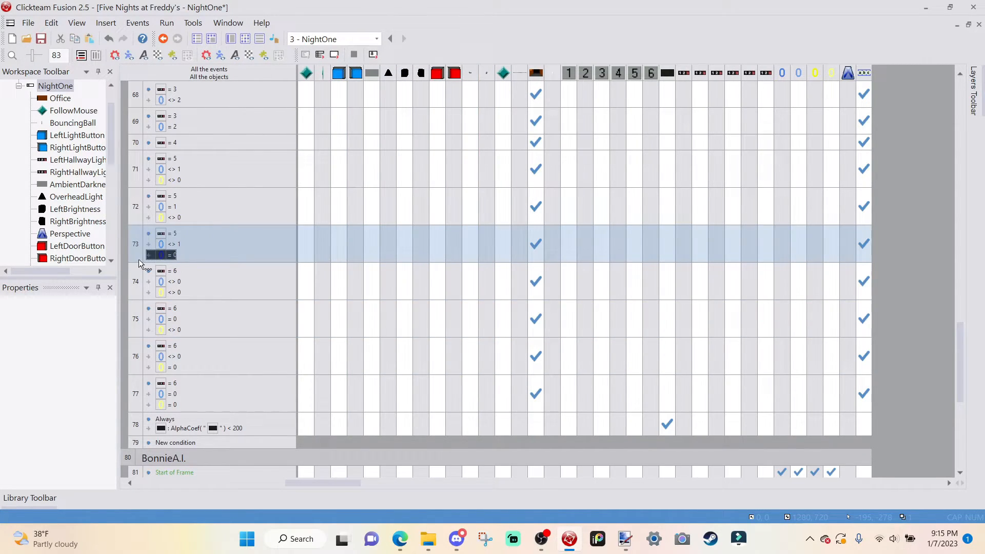
- Examine the Cameras object's animation frames for the dining area image with only Chica, and check the duplicated camera 5 event's forced frame
click(231, 39)
double_click(507, 248)
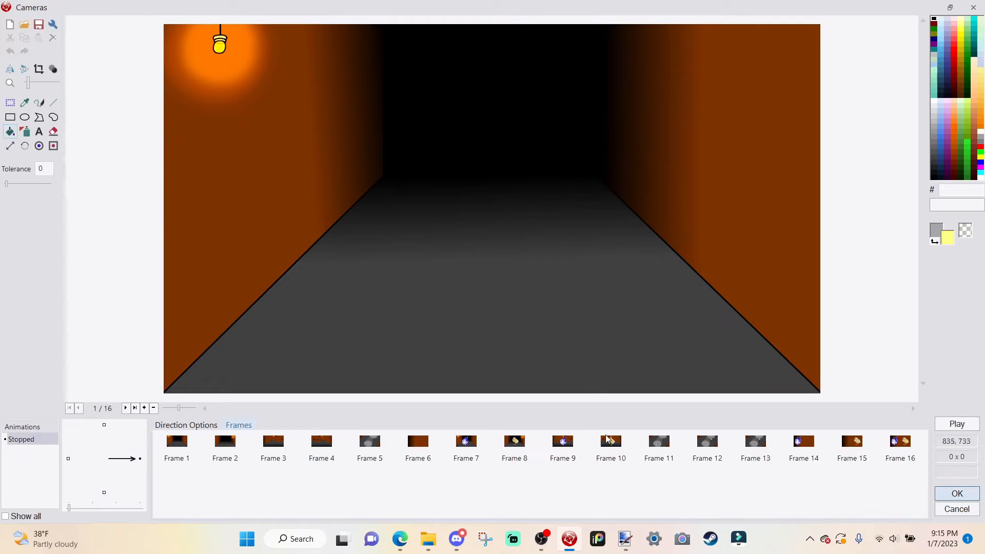
click(610, 444)
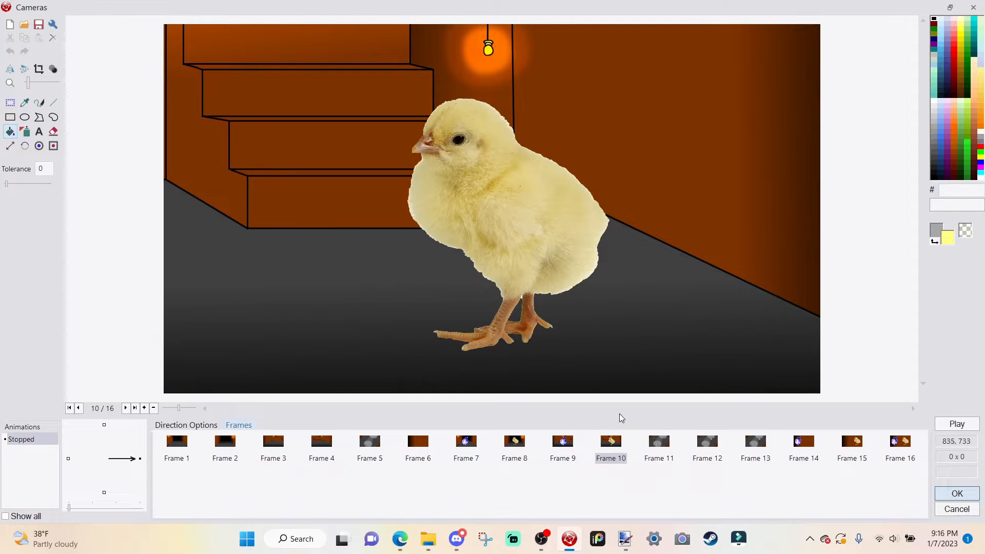
click(765, 459)
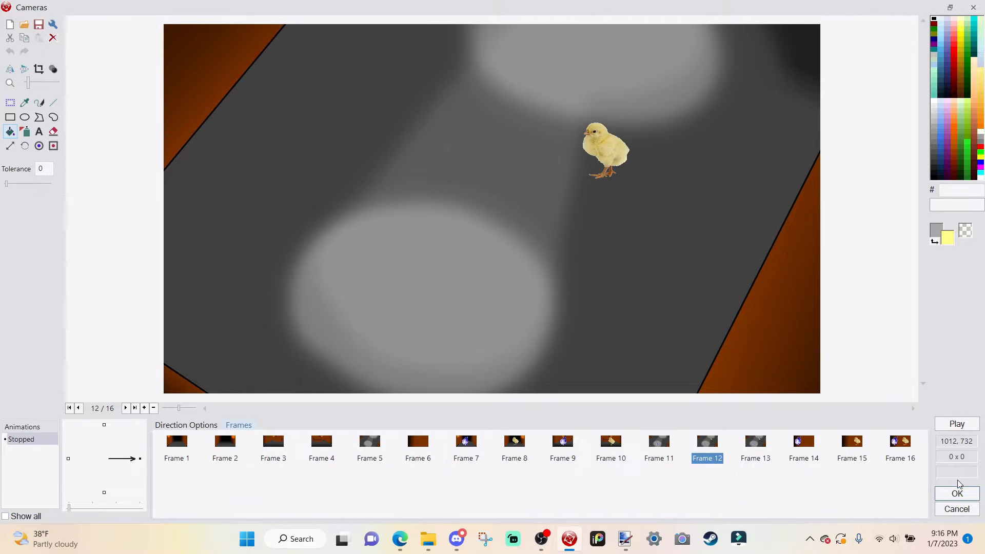
click(957, 493)
click(245, 40)
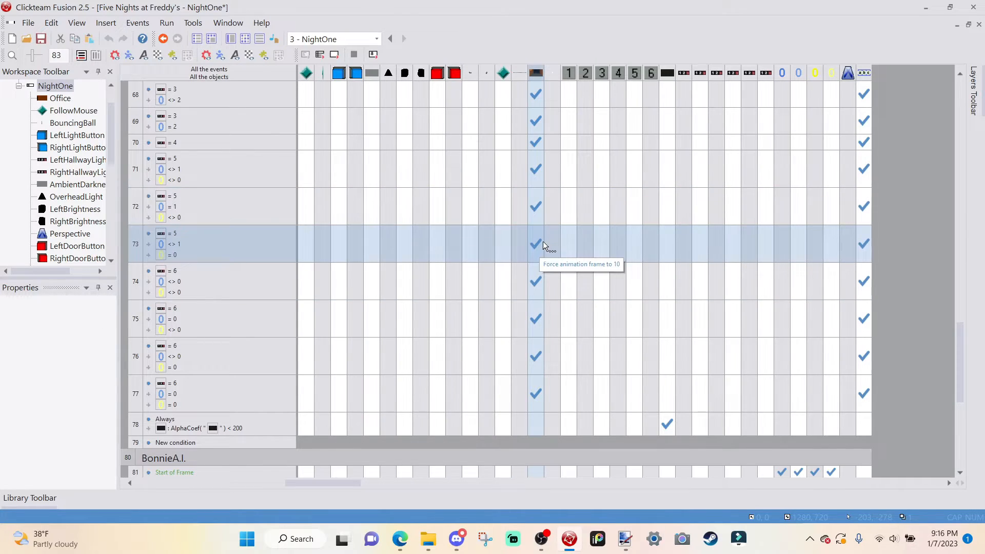
right_click(543, 242)
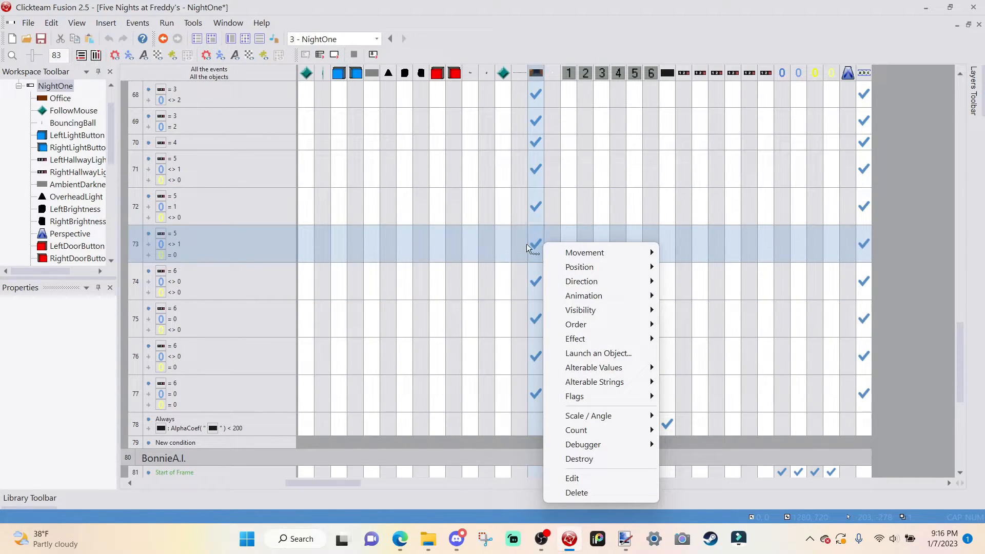
click(358, 228)
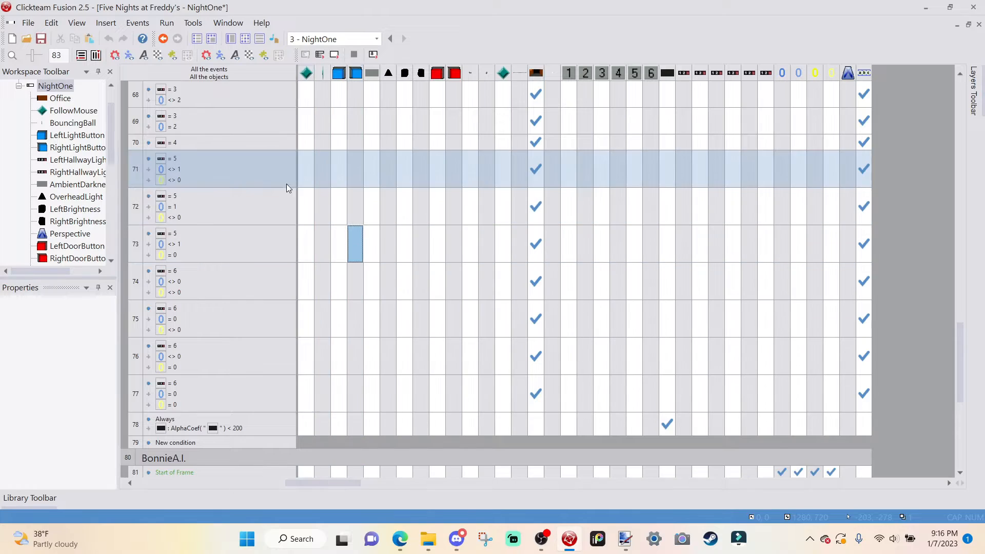
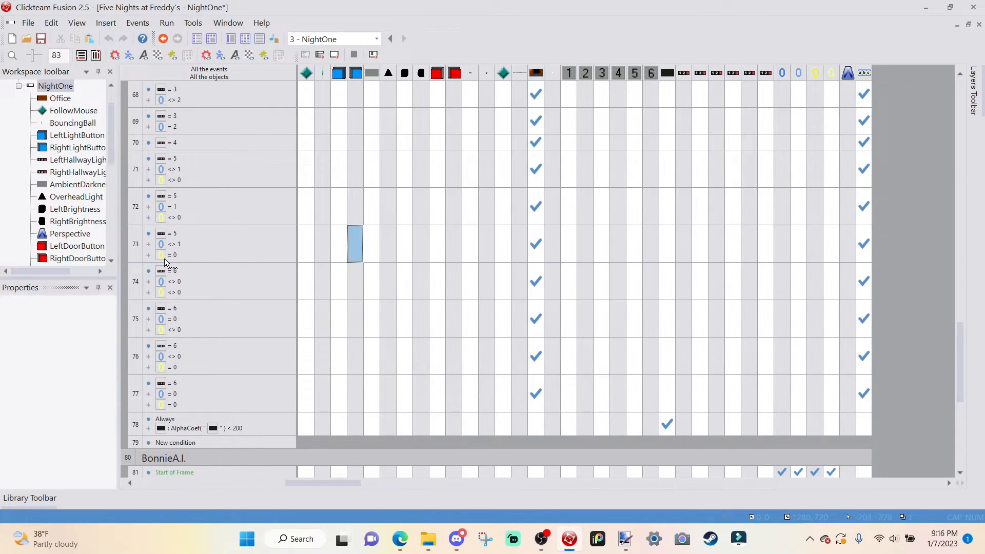
- Change the Chica location comparisons in the three camera 5 events: Different from 1 in the first two, Equal 1 in the third
double_click(175, 181)
click(316, 134)
click(308, 148)
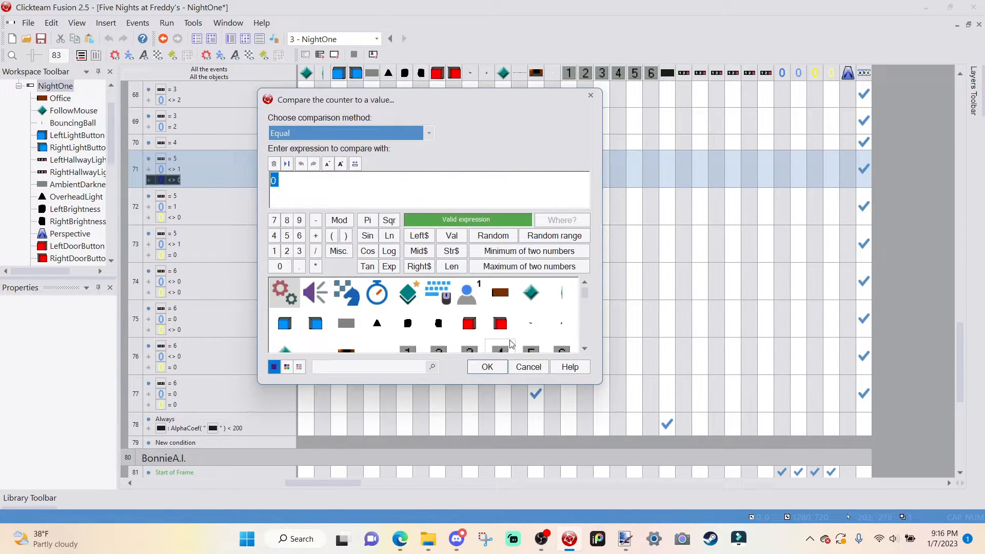
click(311, 133)
click(294, 162)
click(525, 368)
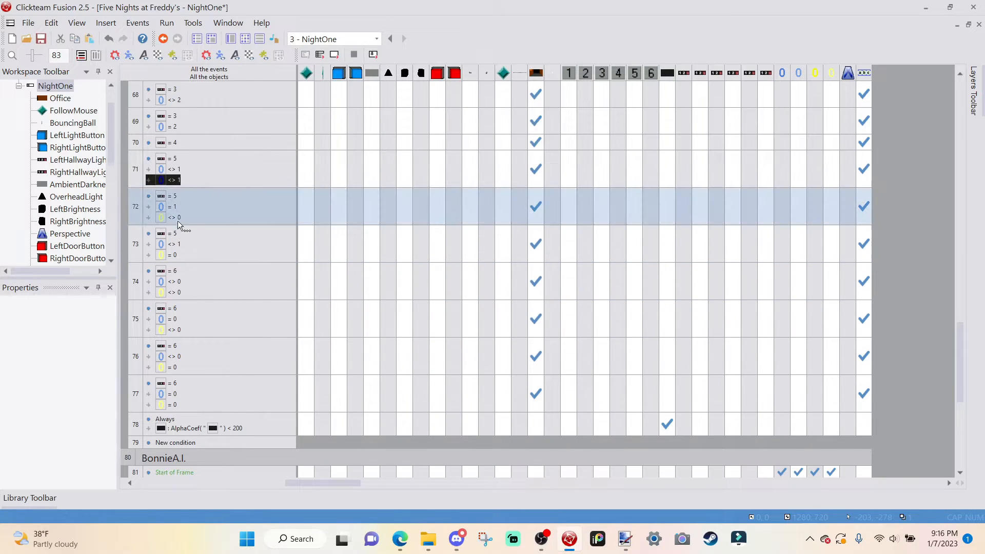
double_click(172, 255)
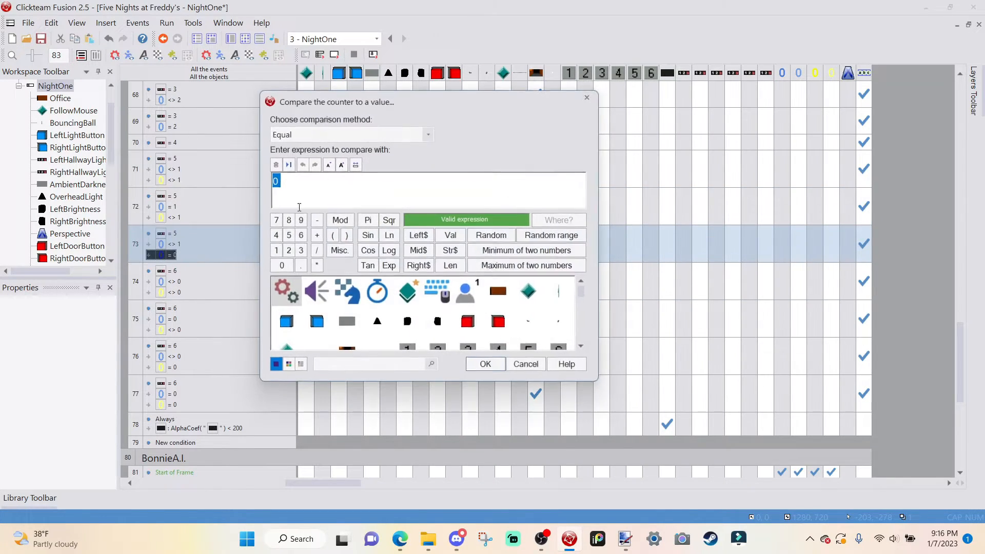
click(479, 368)
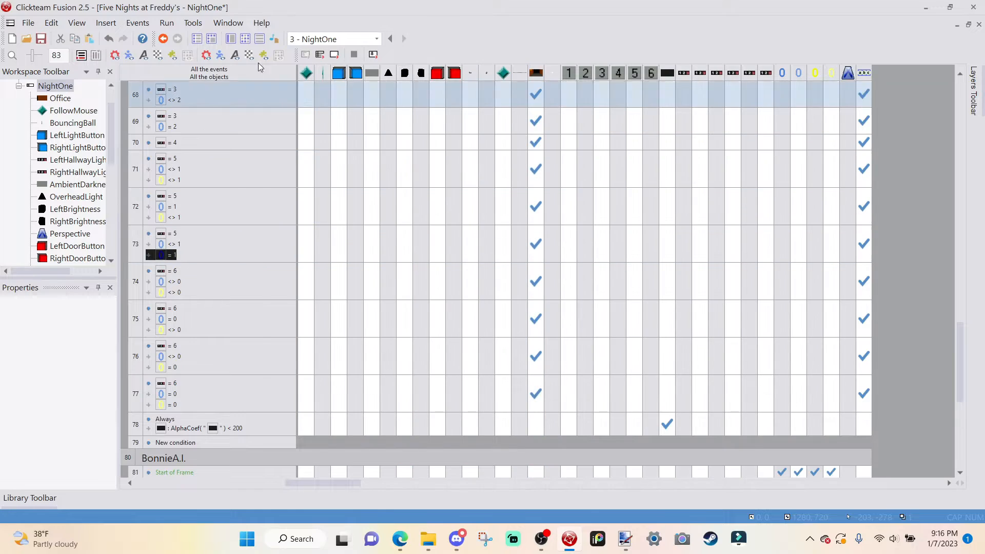
- Look up the Cameras object's dining area frame with only Chica, and force animation frame 11 in the third camera 5 event
click(232, 40)
double_click(491, 309)
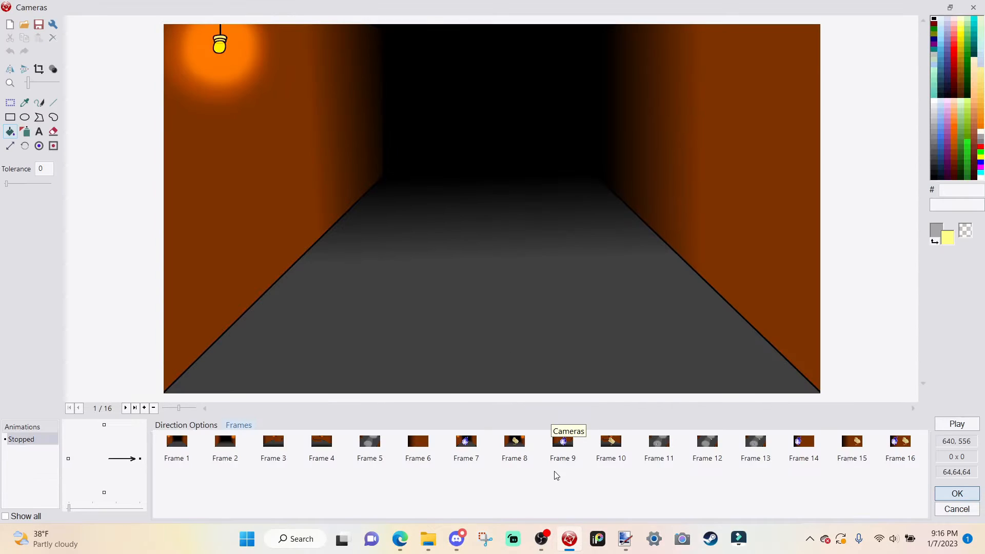
click(708, 458)
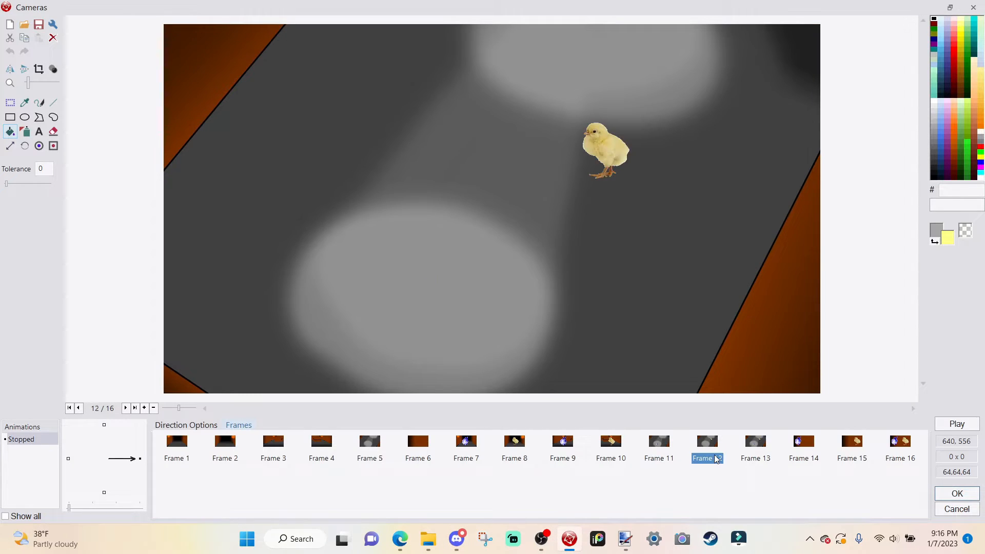
click(974, 493)
click(212, 39)
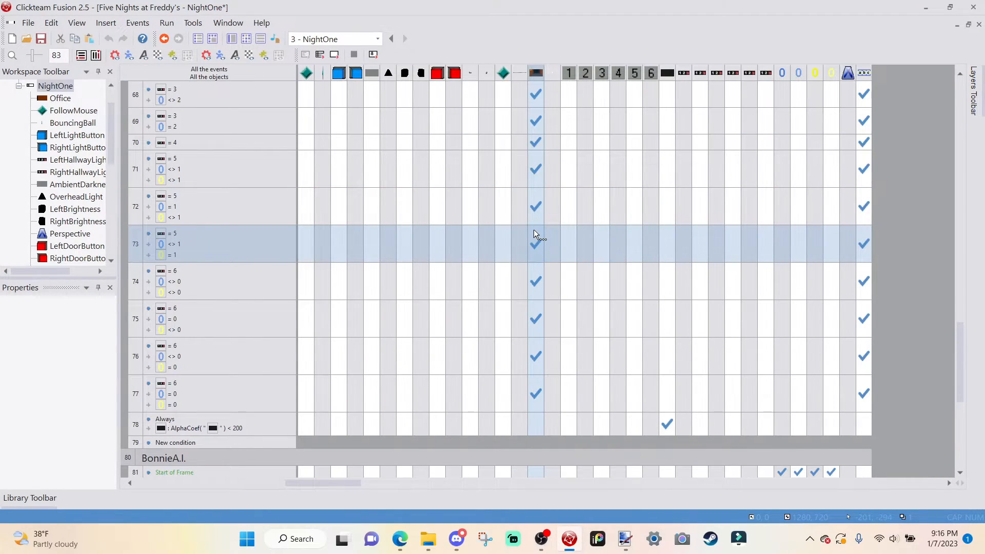
right_click(533, 229)
click(776, 418)
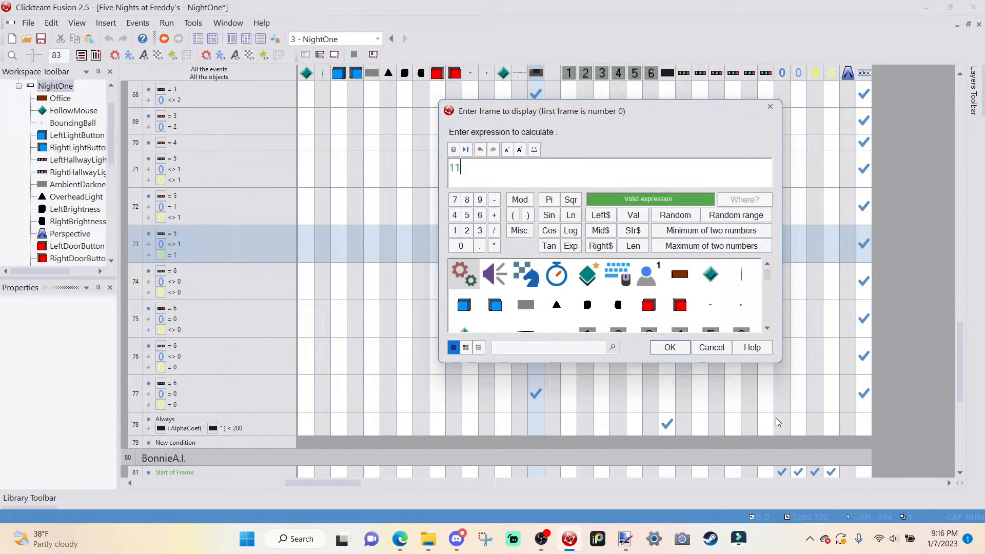
key(Return)
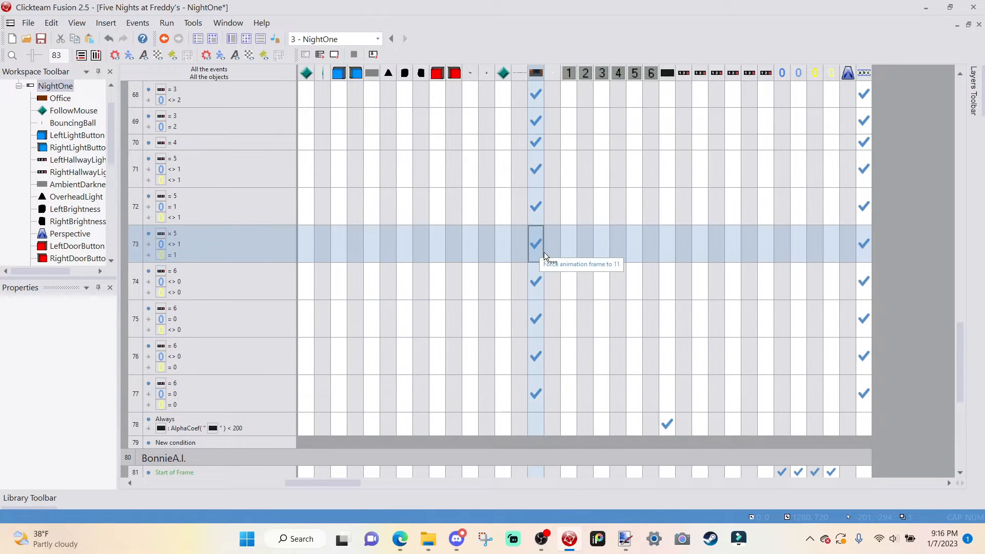
- Duplicate the camera 5 event with Chica's location = 1, and change the copy's BonnieLocation comparison to Equal 1
click(133, 244)
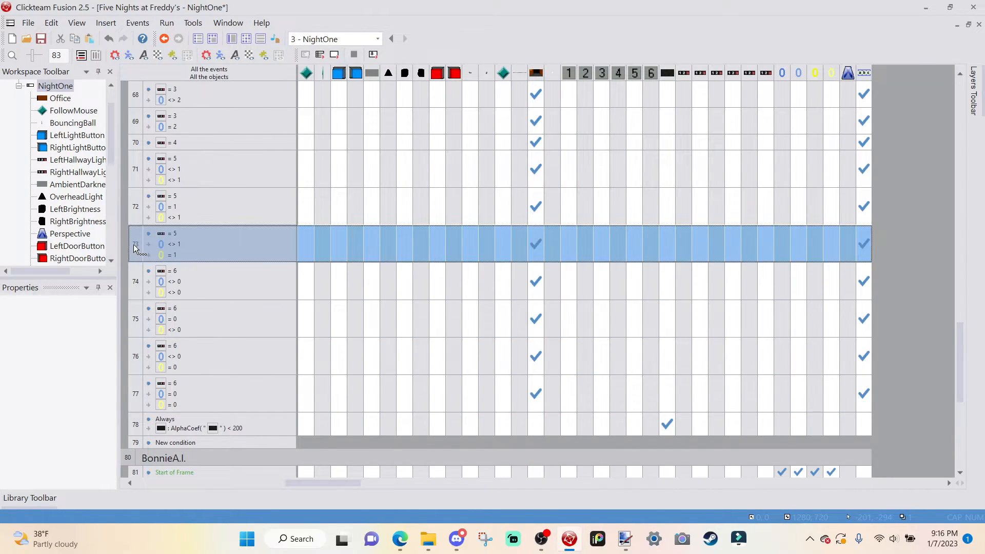
key(ctrl+c)
key(ctrl+v)
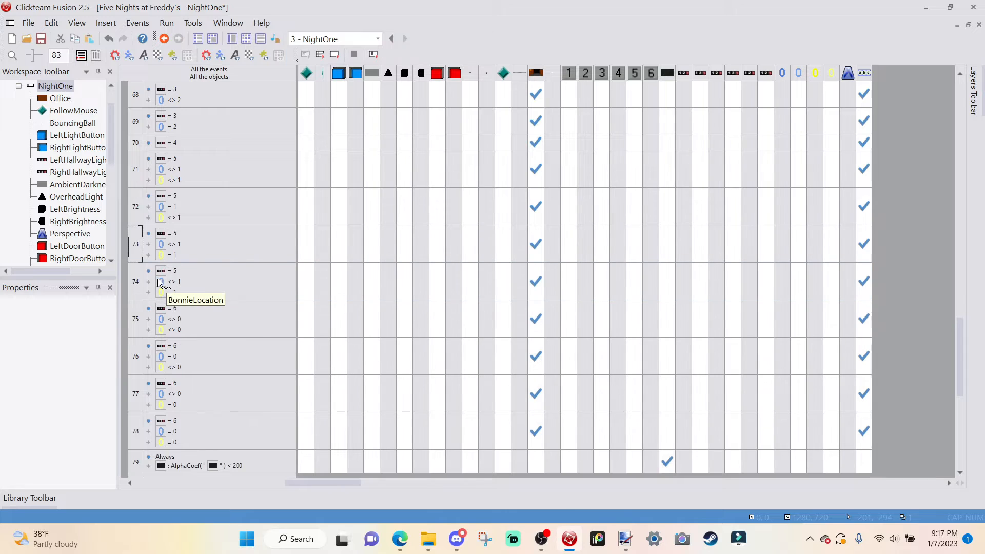
double_click(169, 281)
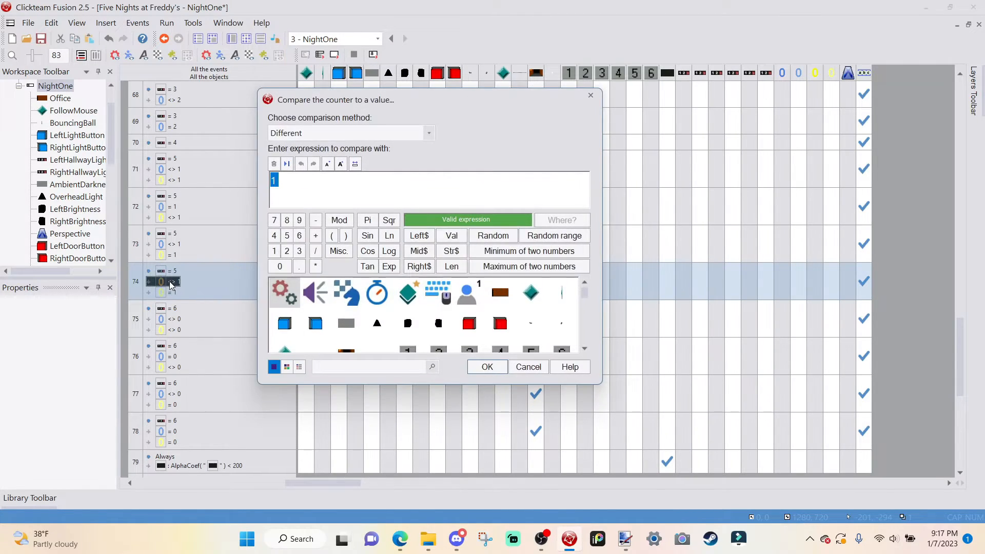
click(328, 134)
click(318, 151)
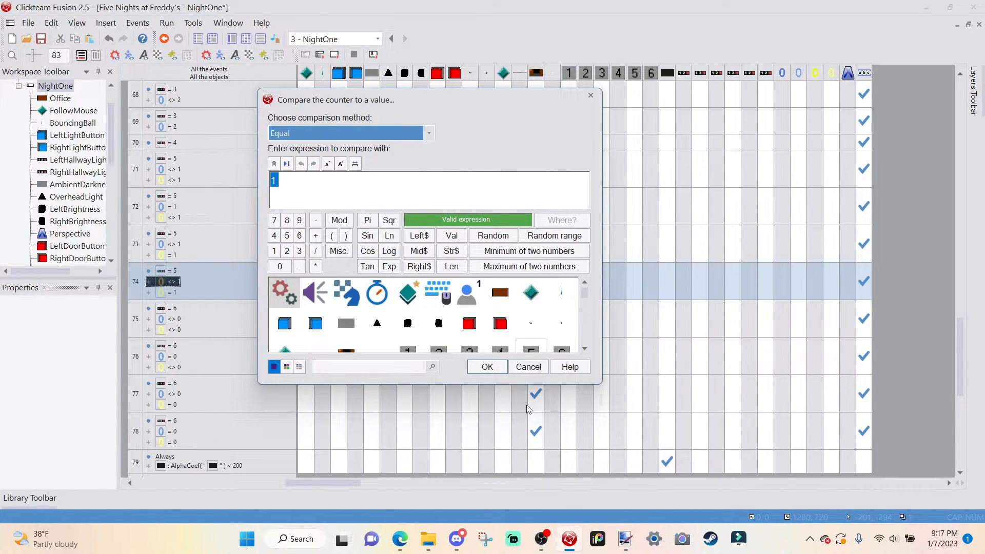
click(471, 366)
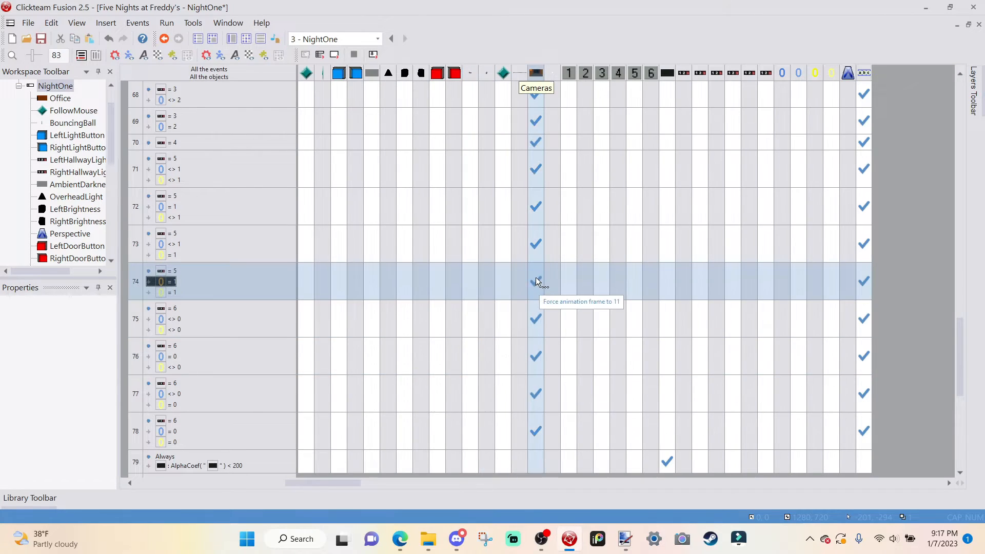
- Look up the dining area frame showing both Bonnie and Chica, and set it as the duplicated camera 5 event's forced animation frame
click(536, 282)
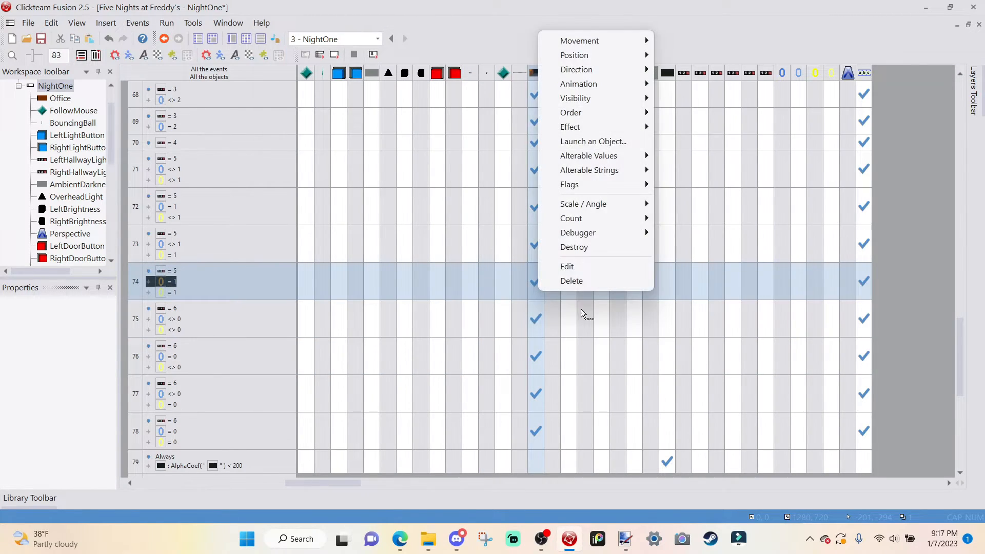
click(455, 241)
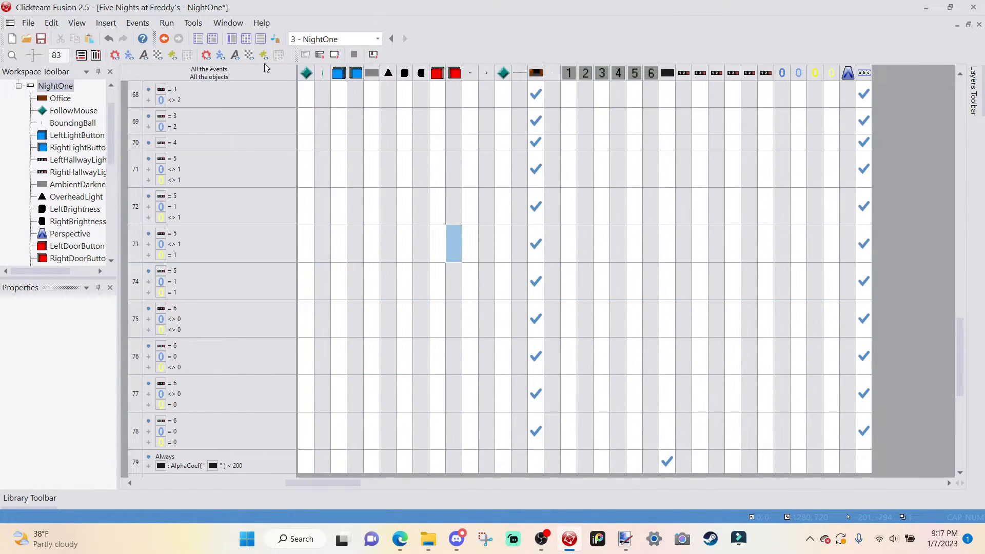
click(231, 41)
double_click(575, 310)
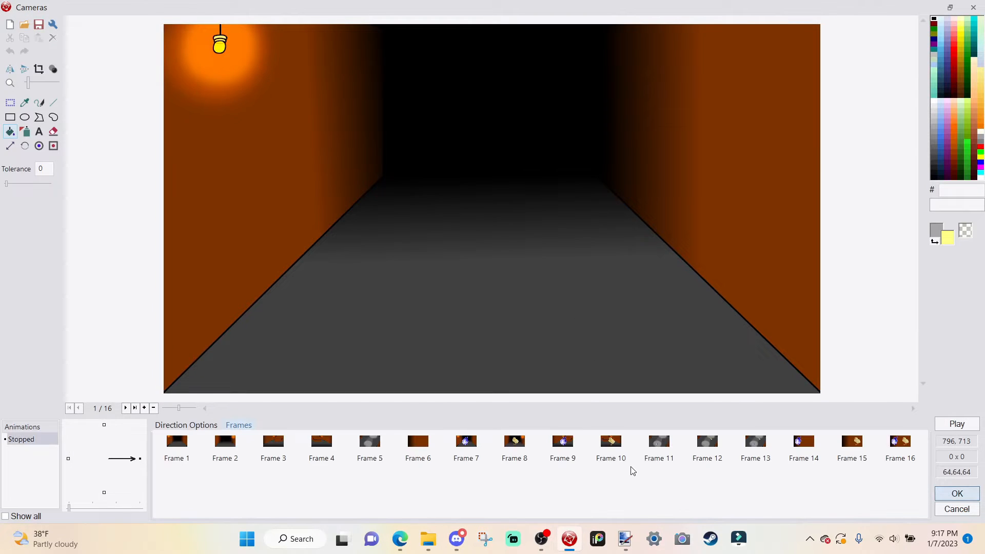
click(771, 458)
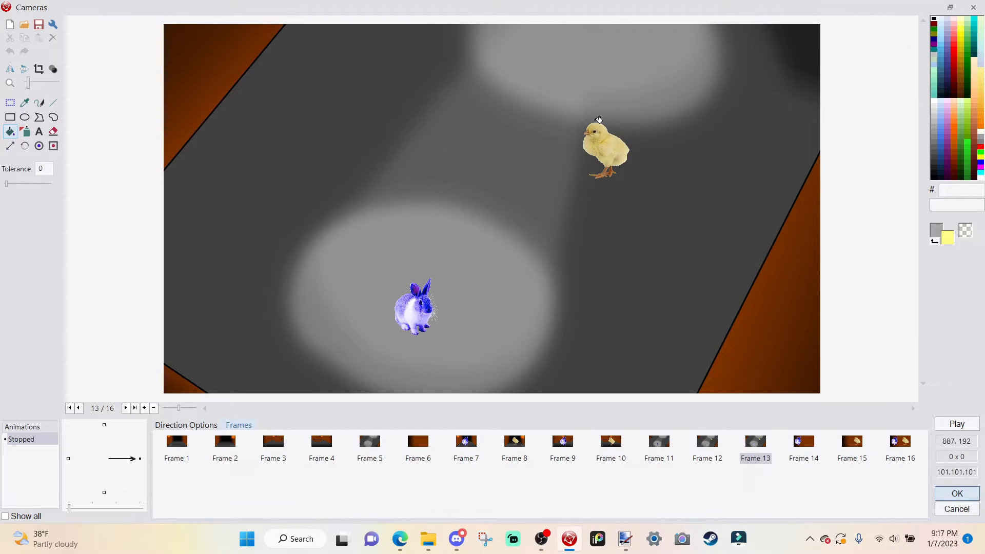
click(971, 489)
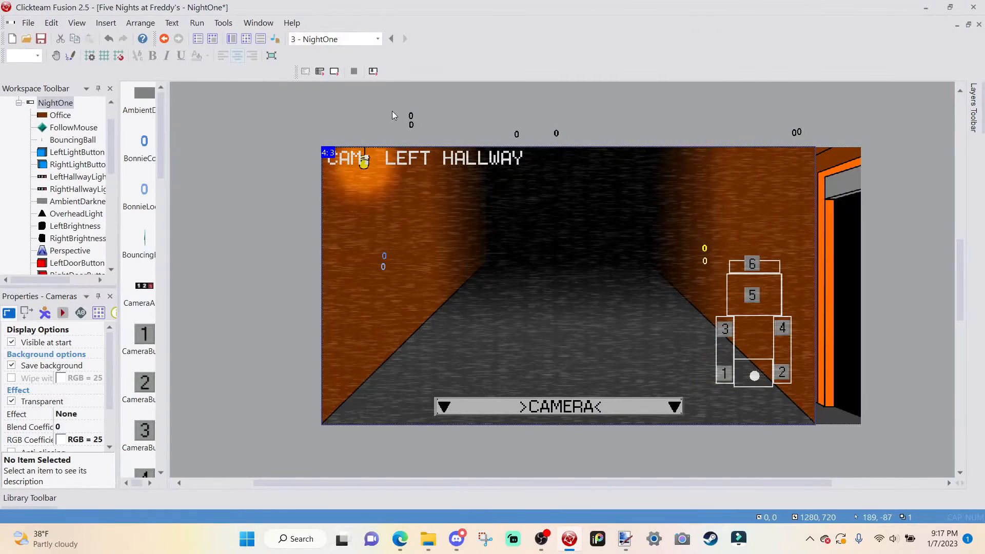
click(243, 42)
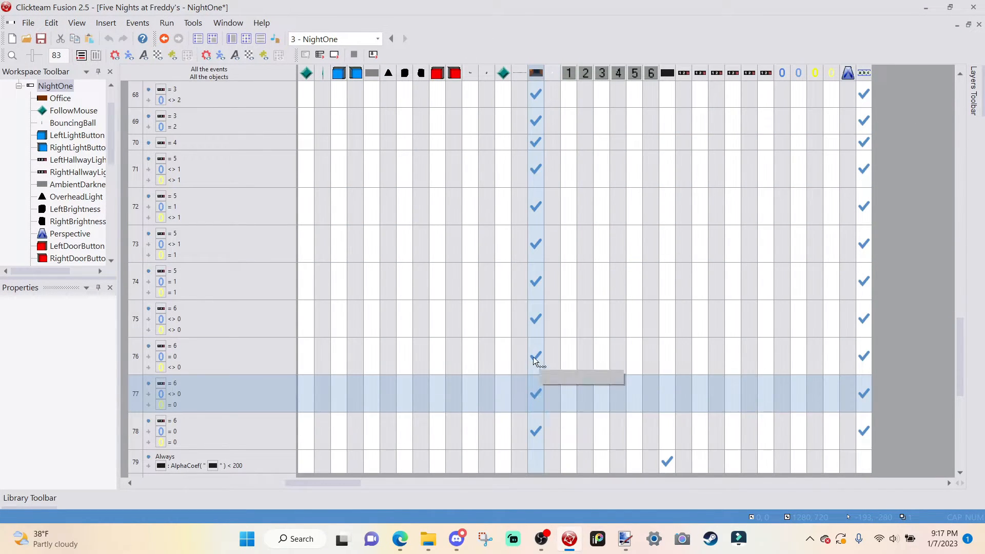
click(536, 281)
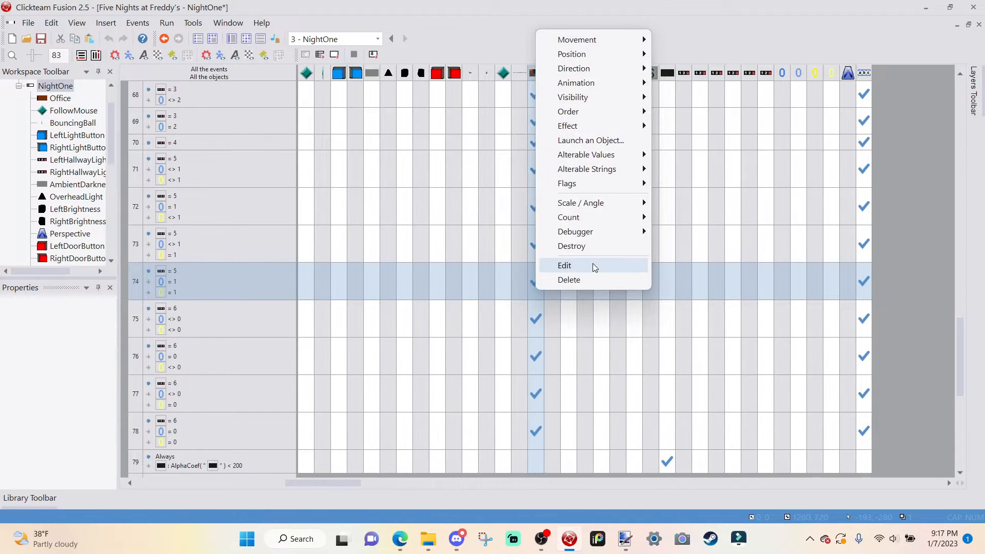
click(593, 264)
key(Return)
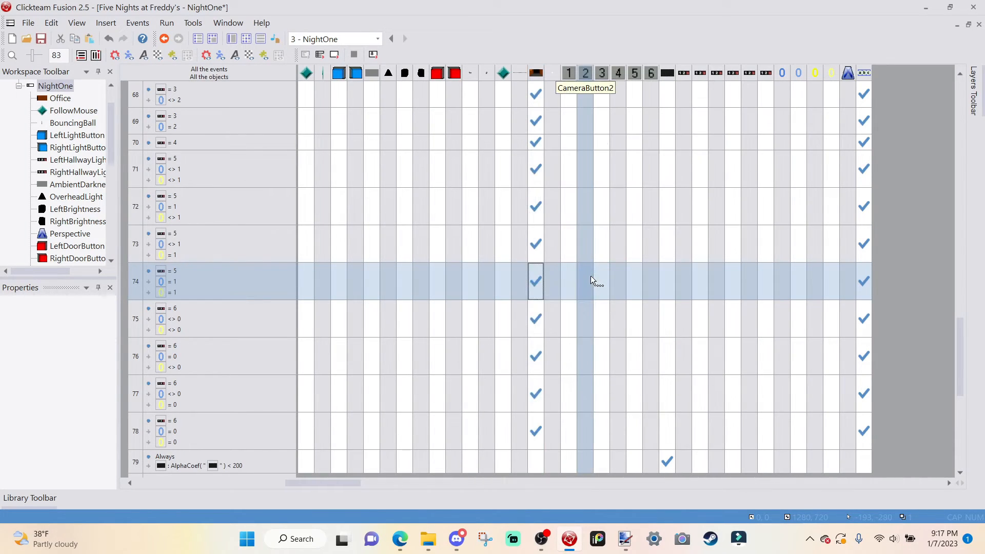
- Test-run the frame, check the showstage and dining area cameras as Bonnie and Chica move, and close the game
click(327, 56)
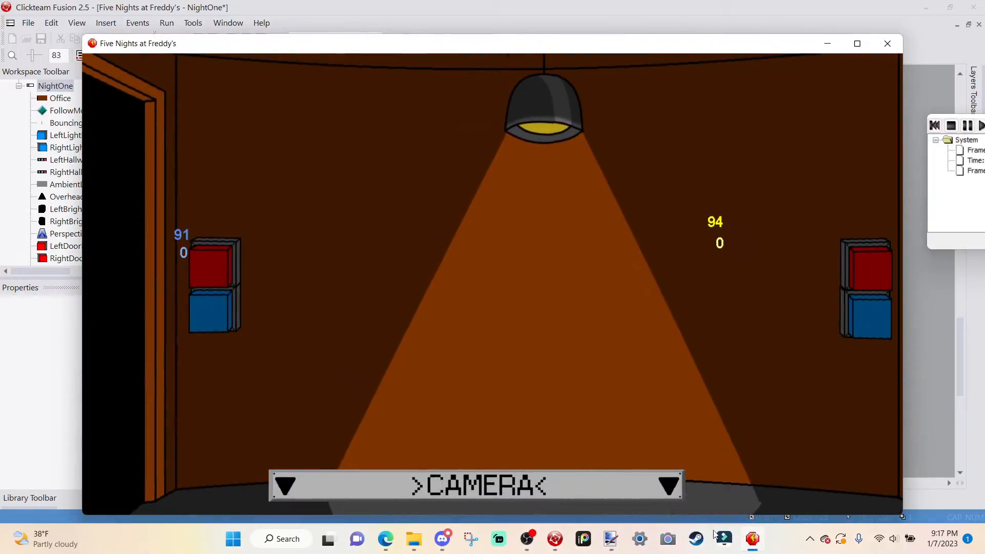
mouse_move(551, 487)
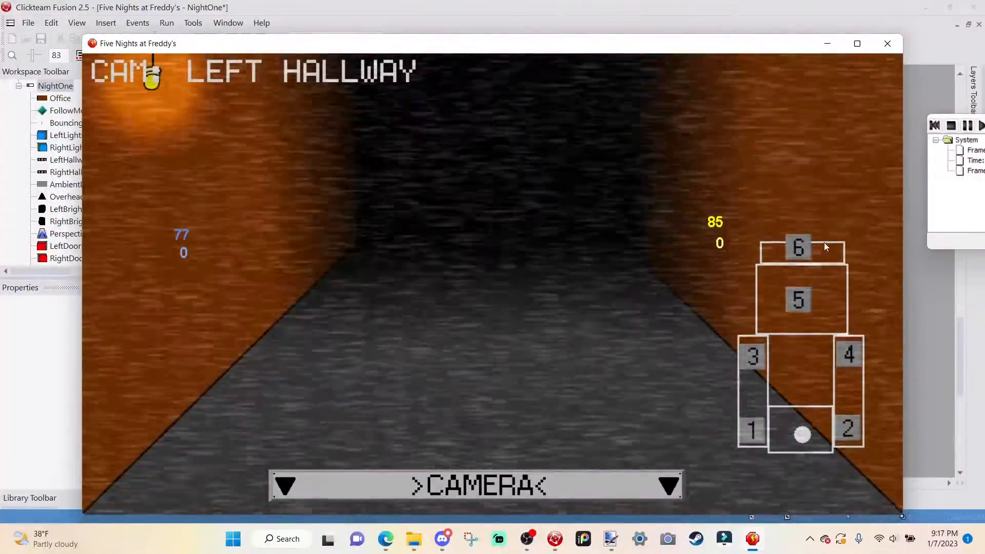
click(816, 247)
mouse_move(372, 472)
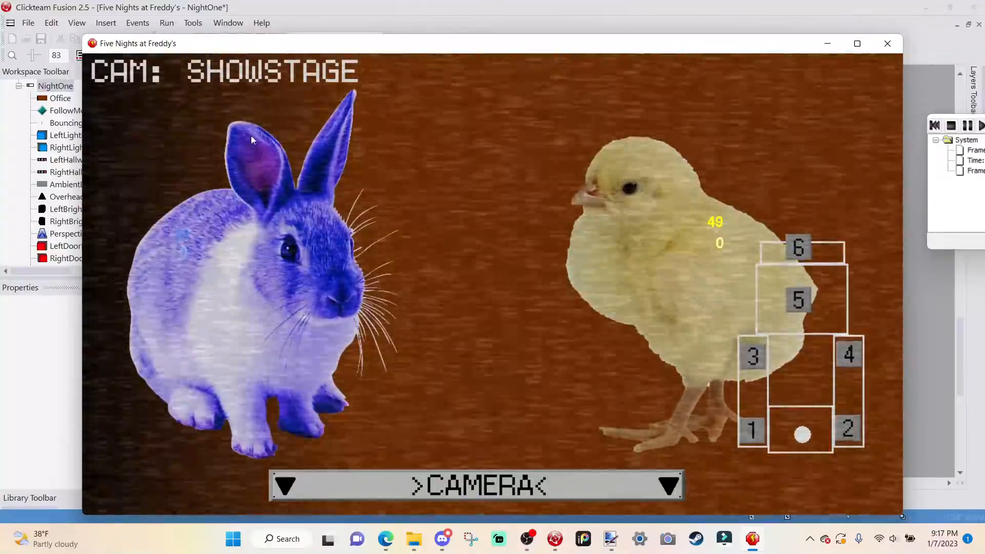
click(806, 301)
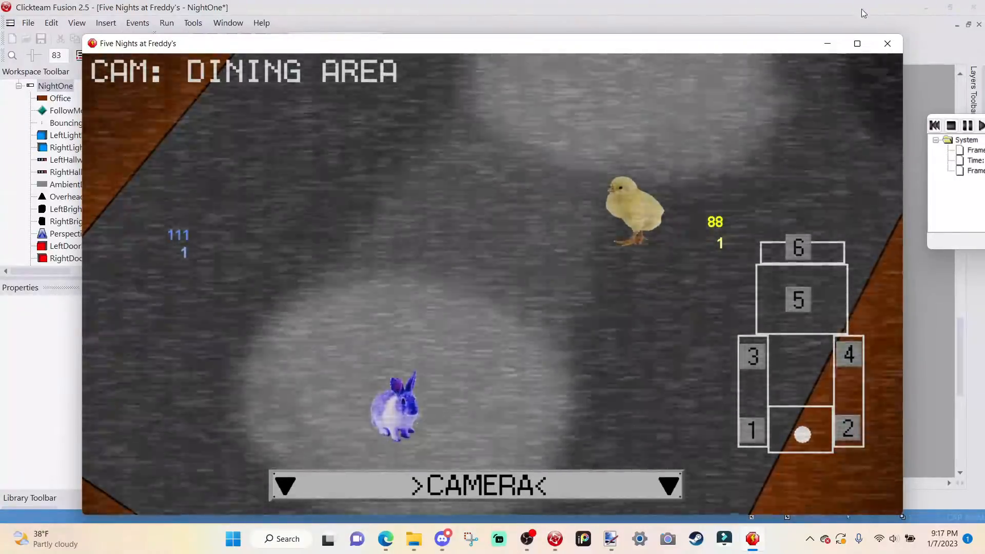
click(887, 43)
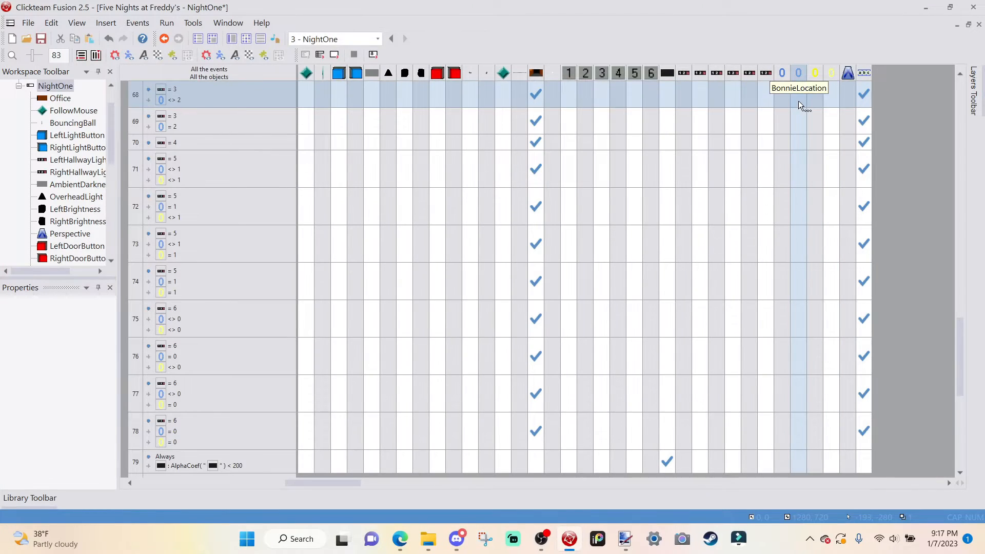
- Insert a Chica location counter condition, Different from 0, into the camera 4 event of the CameraView group
scroll(809, 215, up, 2)
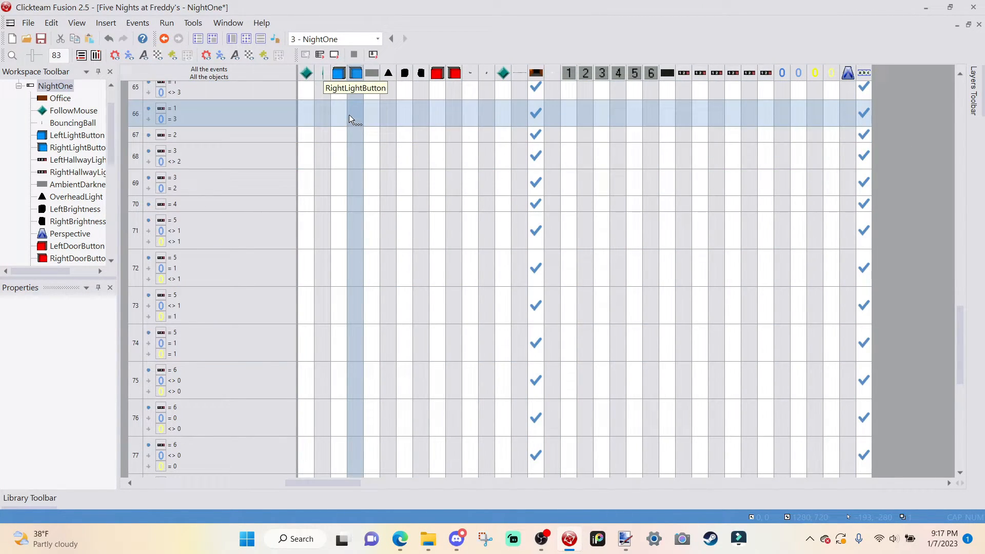
scroll(262, 247, up, 3)
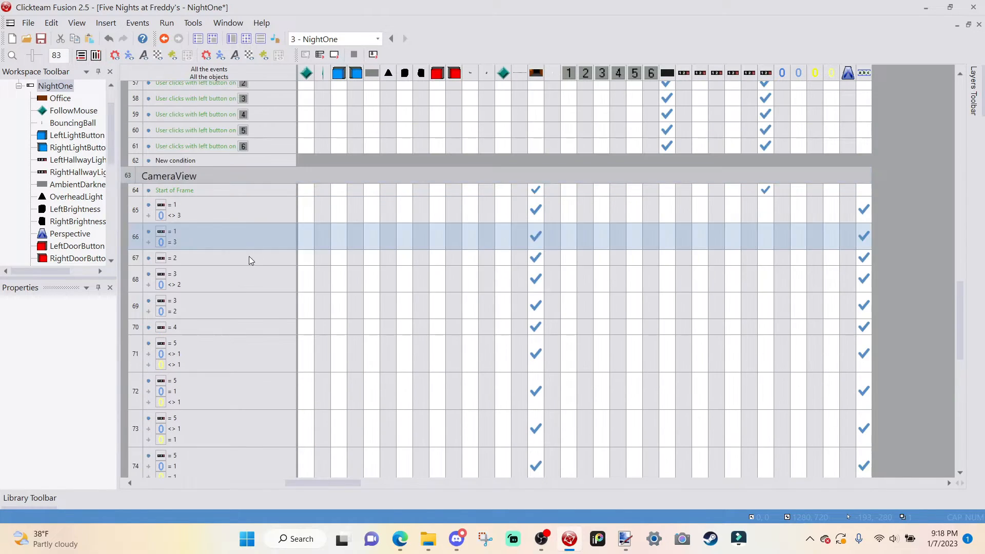
scroll(160, 327, down, 1)
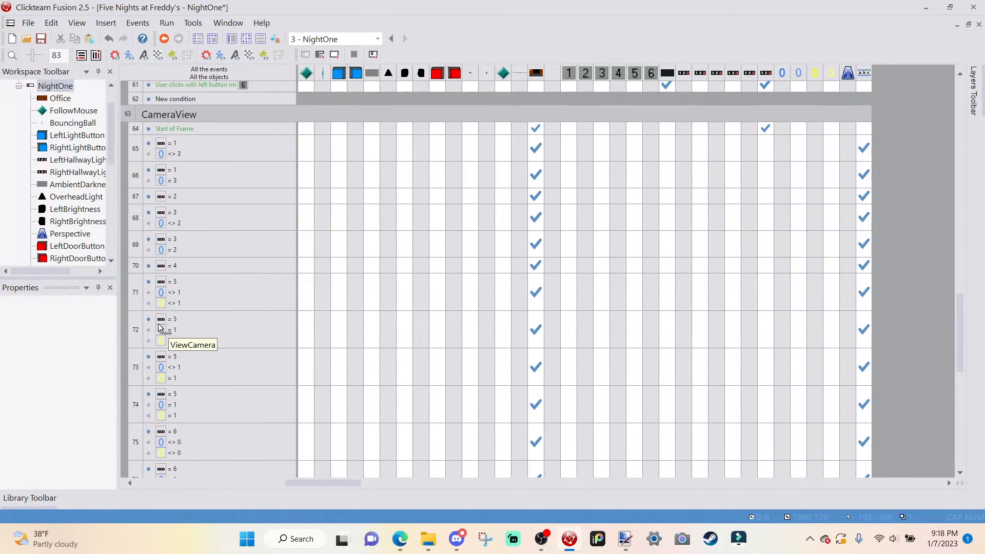
right_click(170, 265)
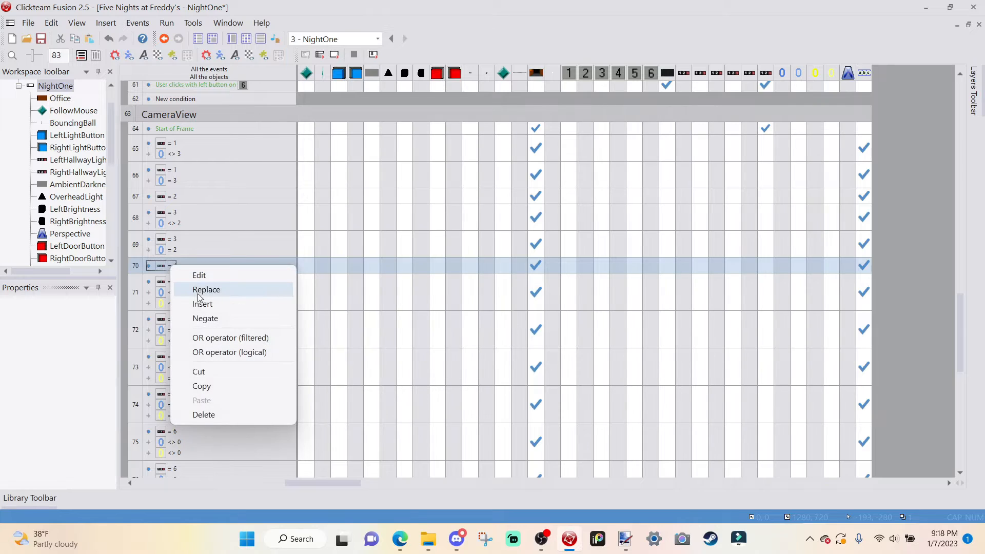
click(205, 304)
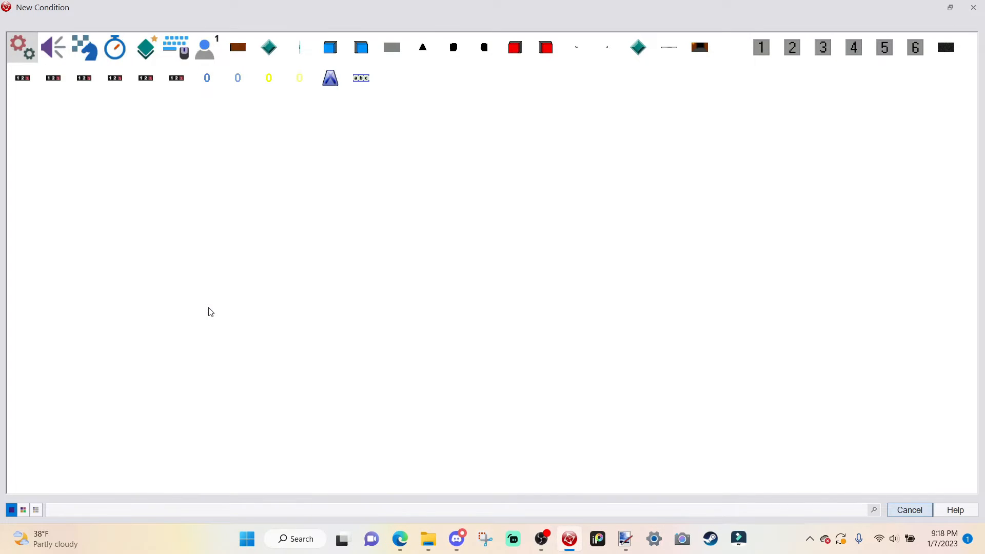
click(299, 80)
click(399, 216)
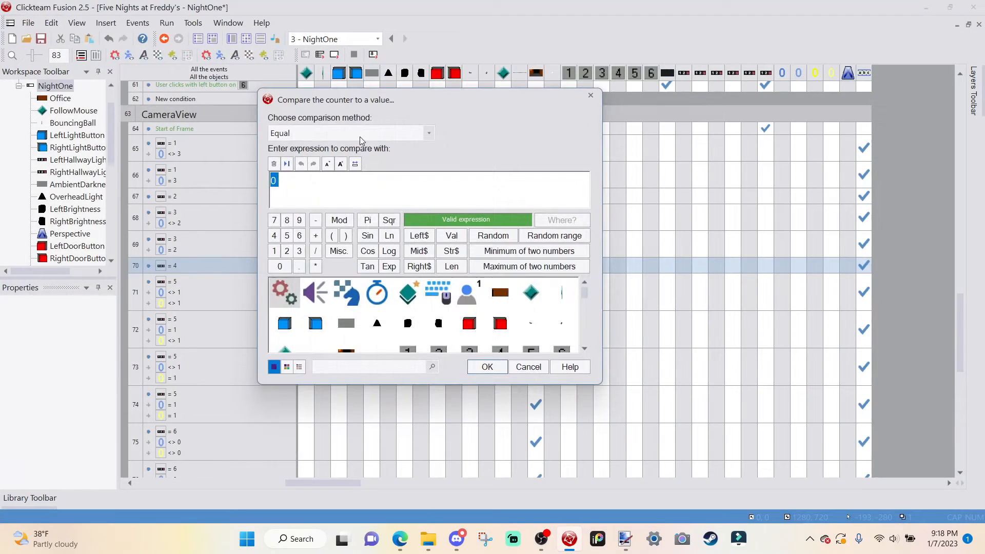
click(359, 135)
click(494, 366)
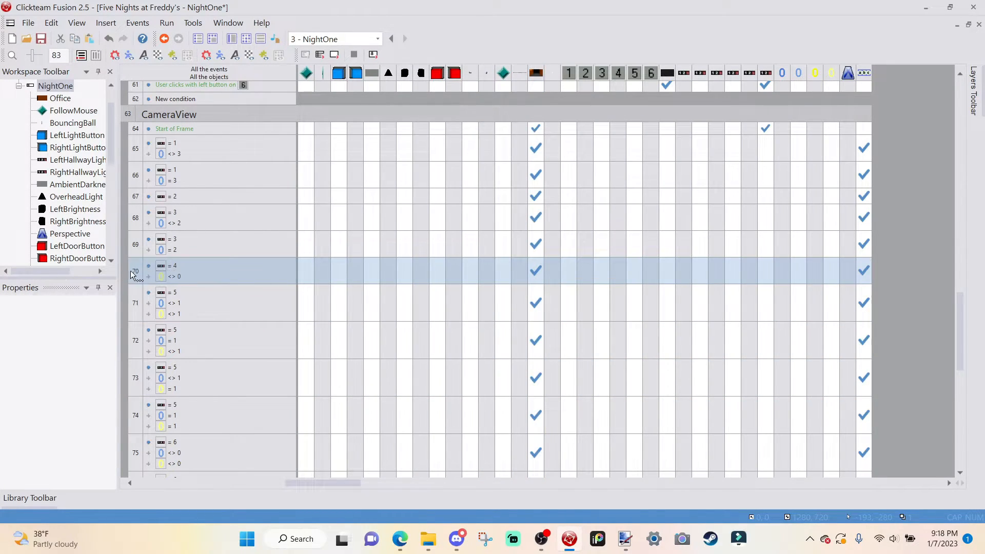
- Duplicate the camera 4 event in the CameraView group and change the copy's Chica location comparison to Equal
ctrl+drag(135, 273, 172, 306)
double_click(172, 303)
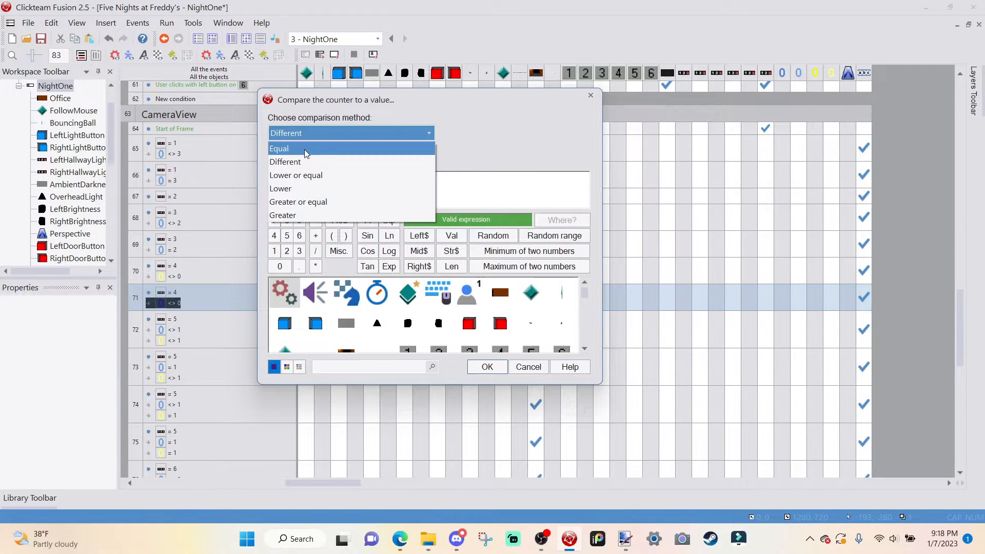
click(487, 366)
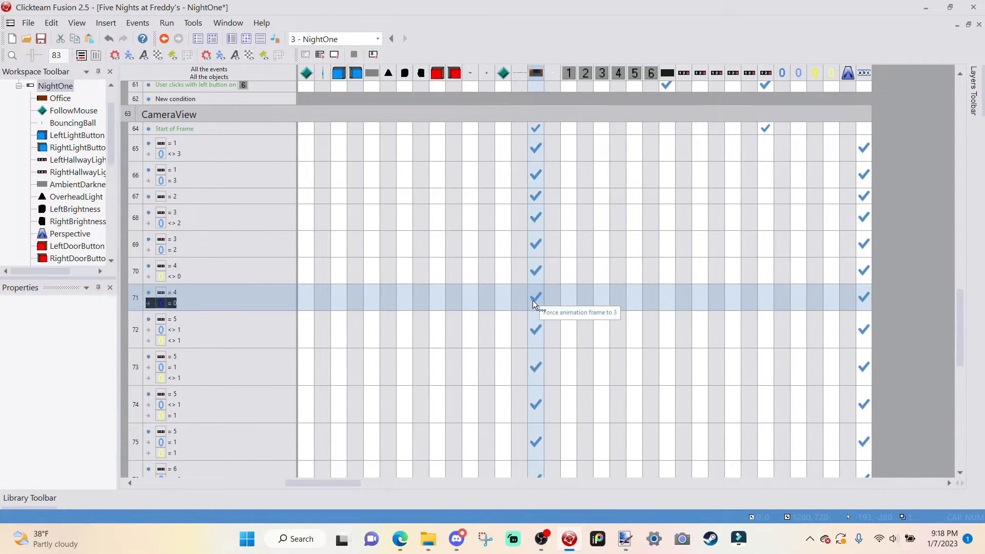
- Look up Chica's stairway image, Frame 10 of the Cameras object, and set it as the duplicated camera 4 event's forced animation frame
click(231, 39)
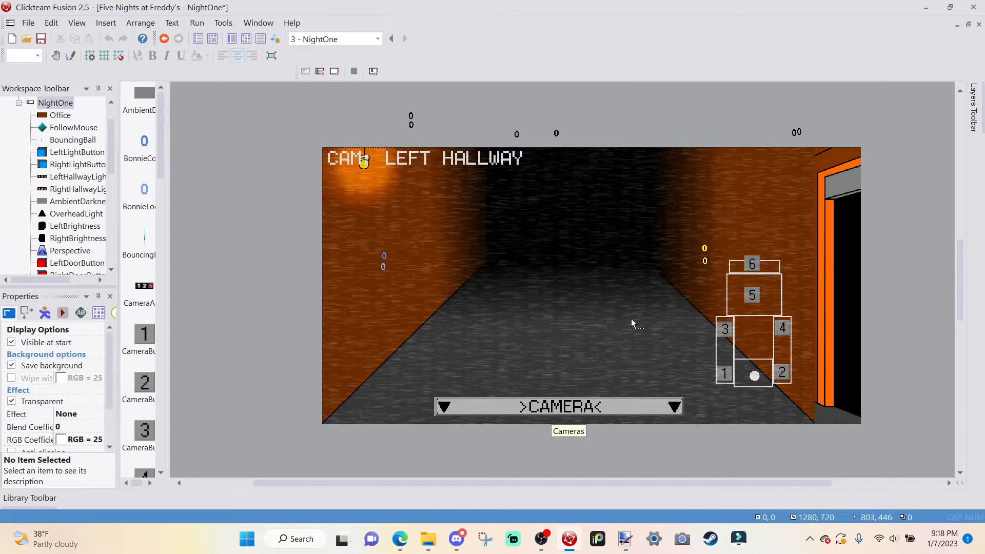
double_click(757, 367)
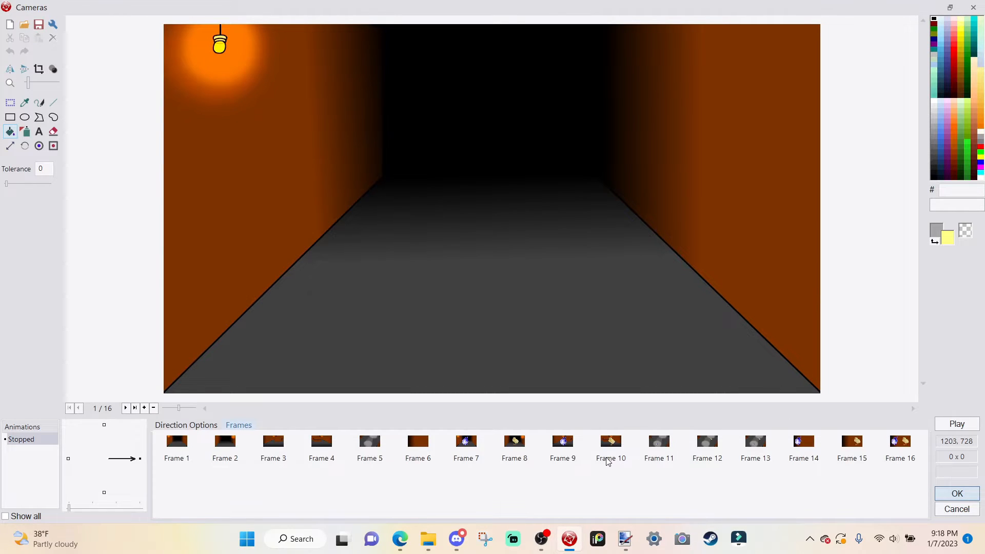
click(610, 452)
click(958, 493)
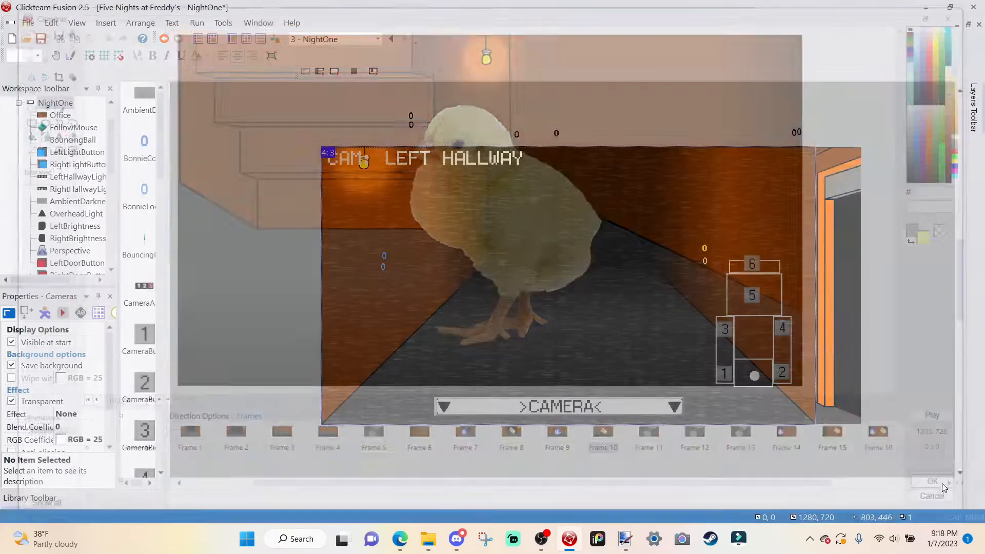
click(244, 40)
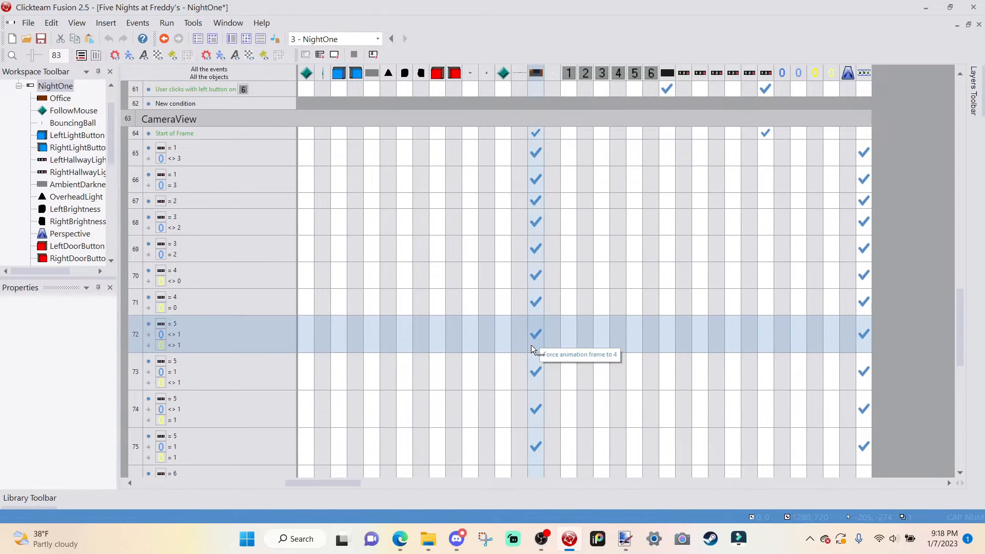
right_click(536, 309)
click(565, 286)
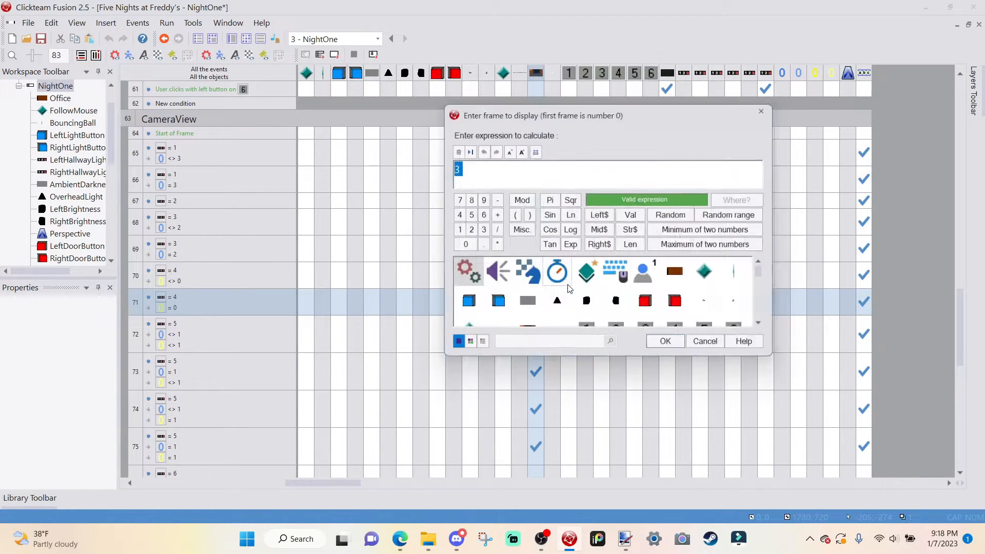
key(Return)
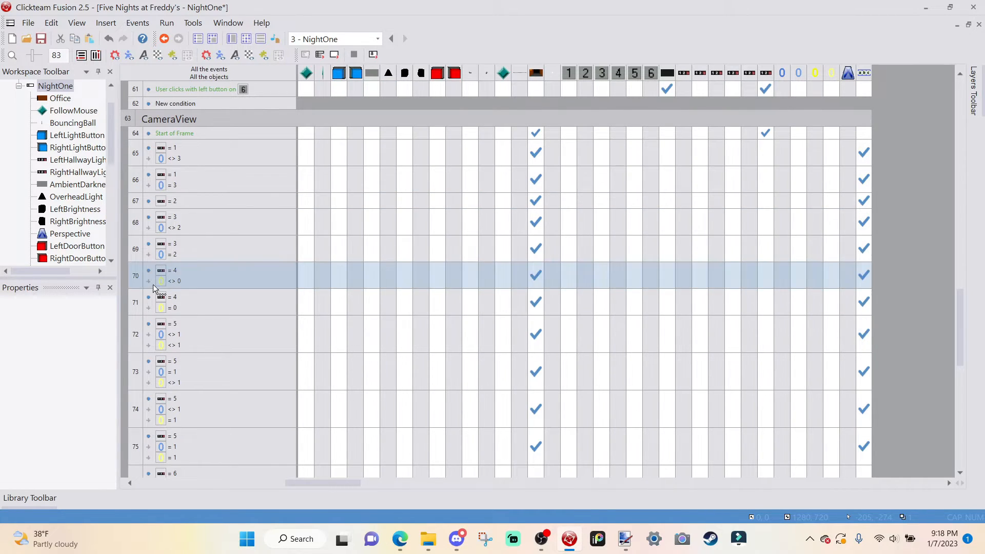
- Set the Chica location comparison value to 2 in both camera 4 events
double_click(171, 283)
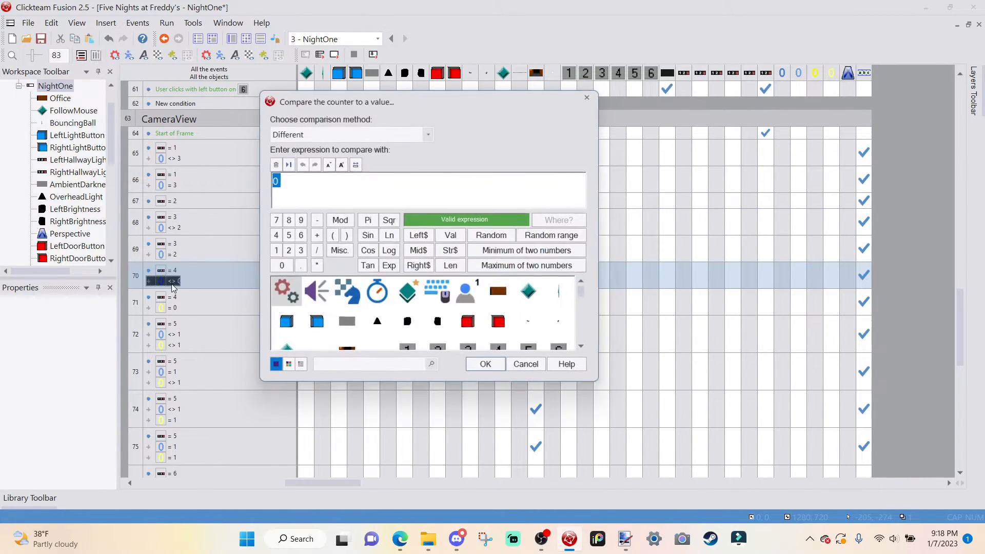
text(2)
key(Return)
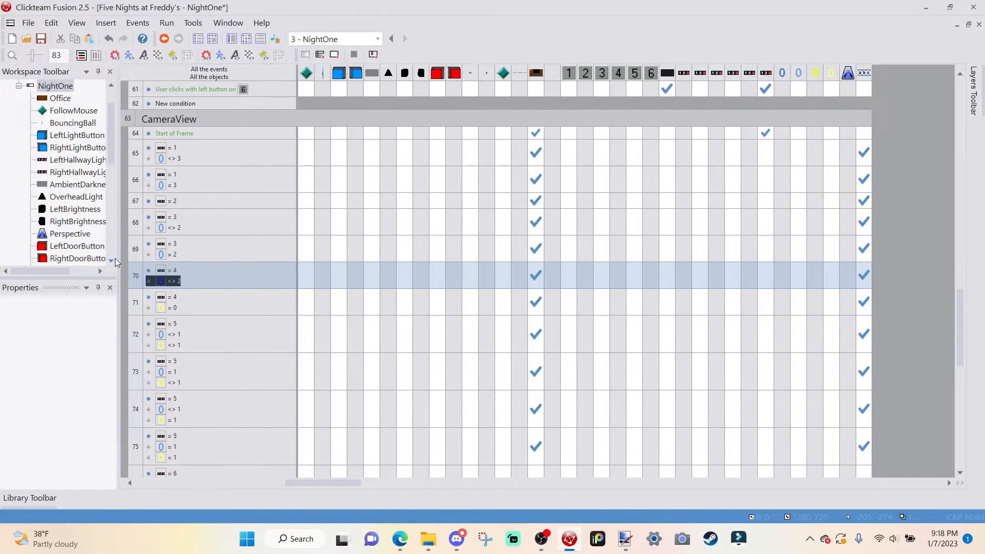
double_click(173, 309)
key(Return)
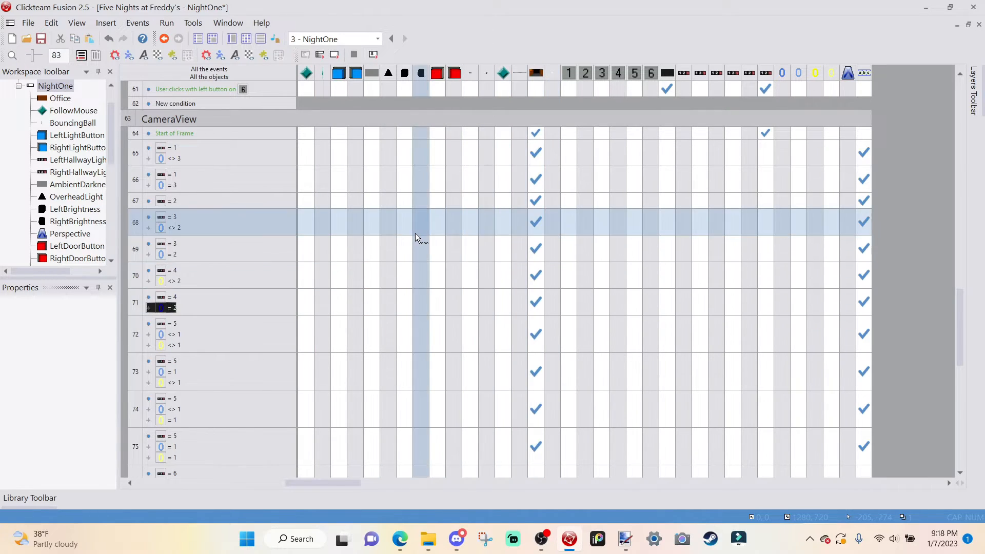
- Insert a Chica location counter condition, Different from 3, into the camera 2 event of the CameraView group
scroll(424, 282, up, 2)
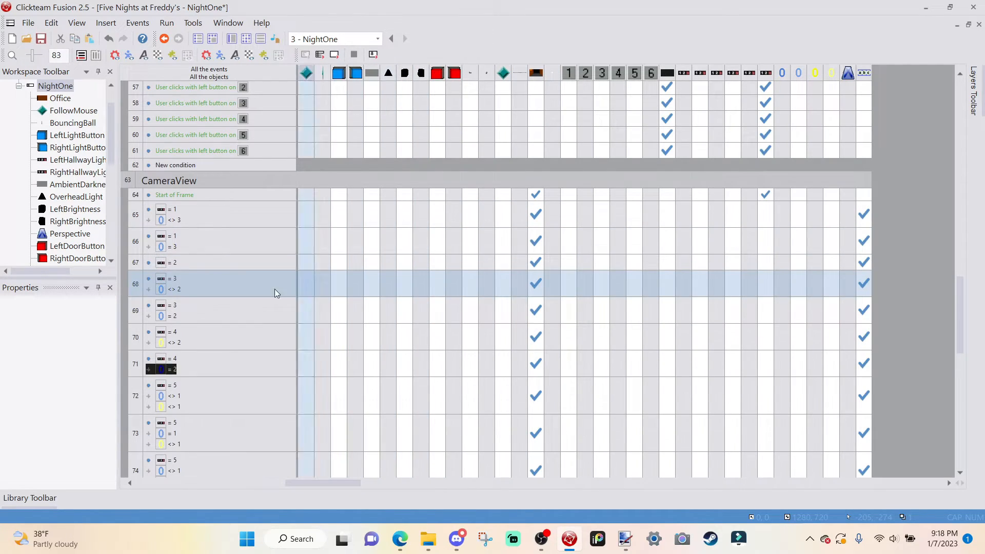
click(172, 265)
right_click(172, 265)
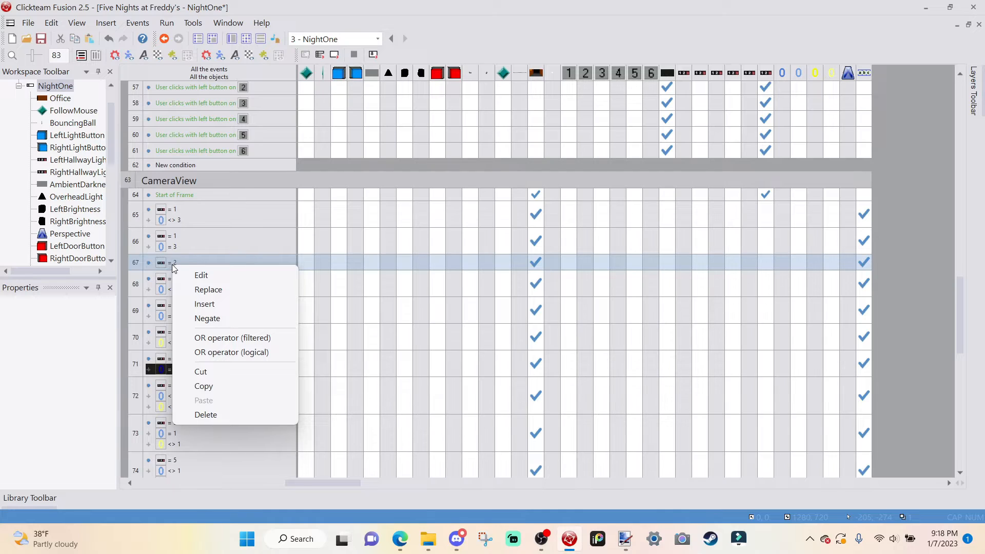
click(241, 303)
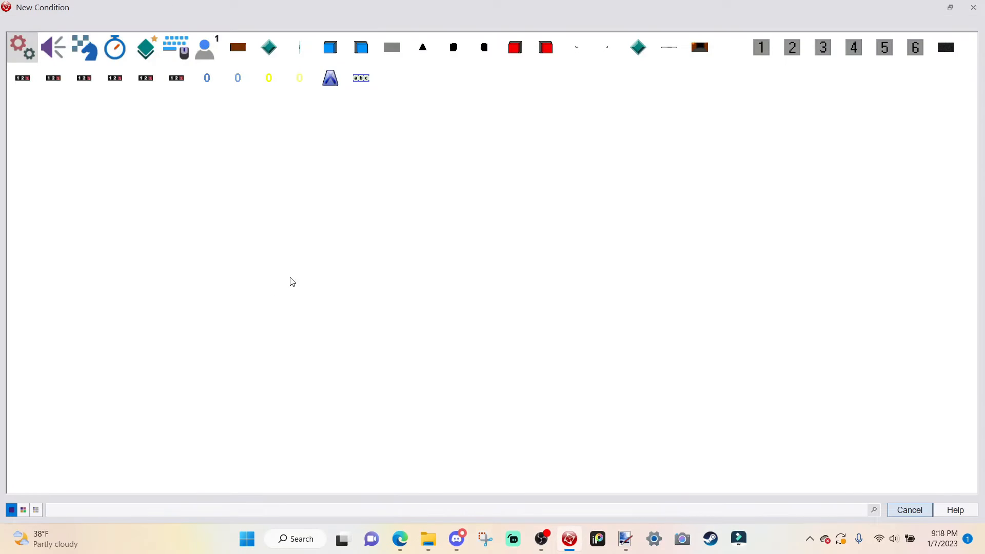
click(291, 87)
click(362, 209)
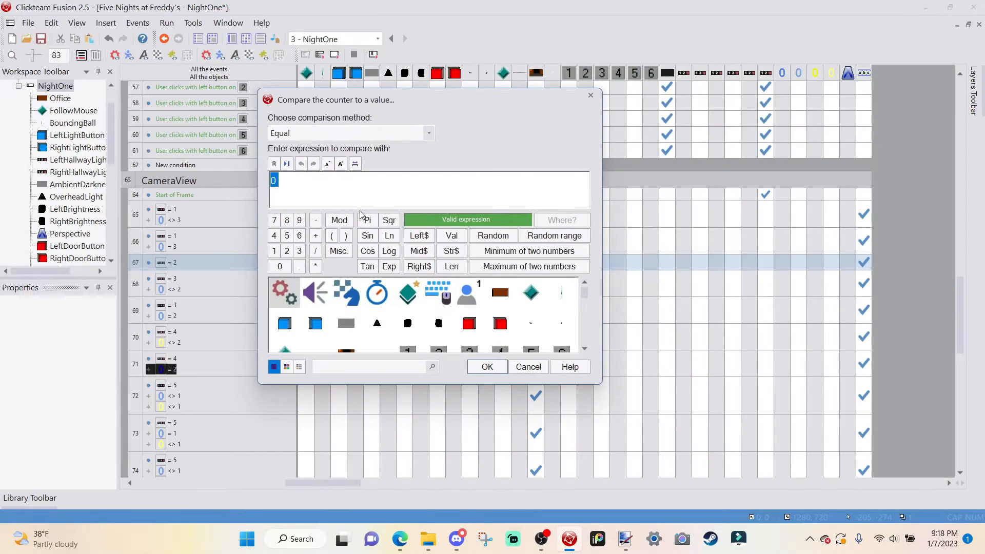
click(331, 137)
click(486, 367)
- Duplicate the camera 2 event directly below the original and change the copy's Chica location comparison to Equal 3
mouse_move(135, 283)
mouse_down()
mouse_move(136, 266)
mouse_move(135, 297)
mouse_up()
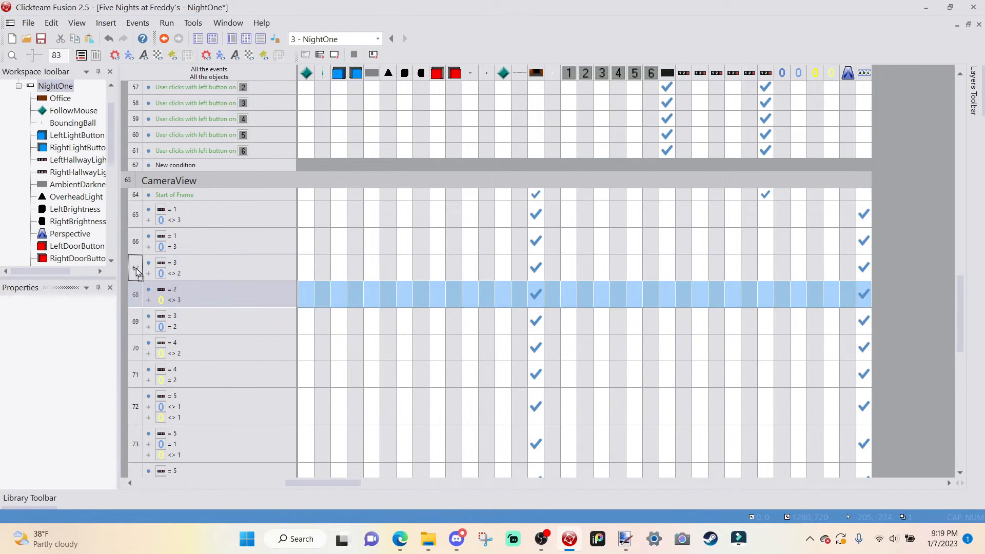
click(132, 275)
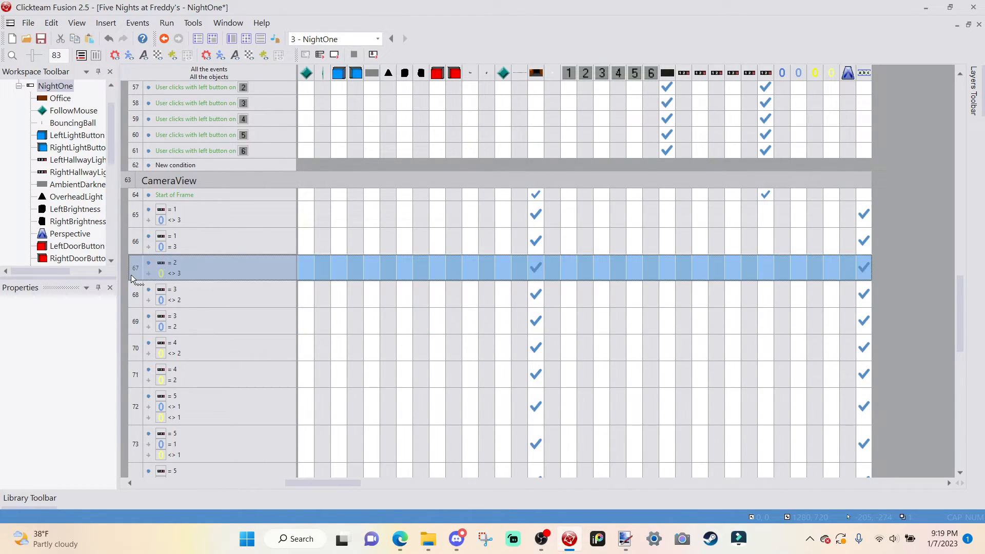
key(ctrl+c)
key(ctrl+v)
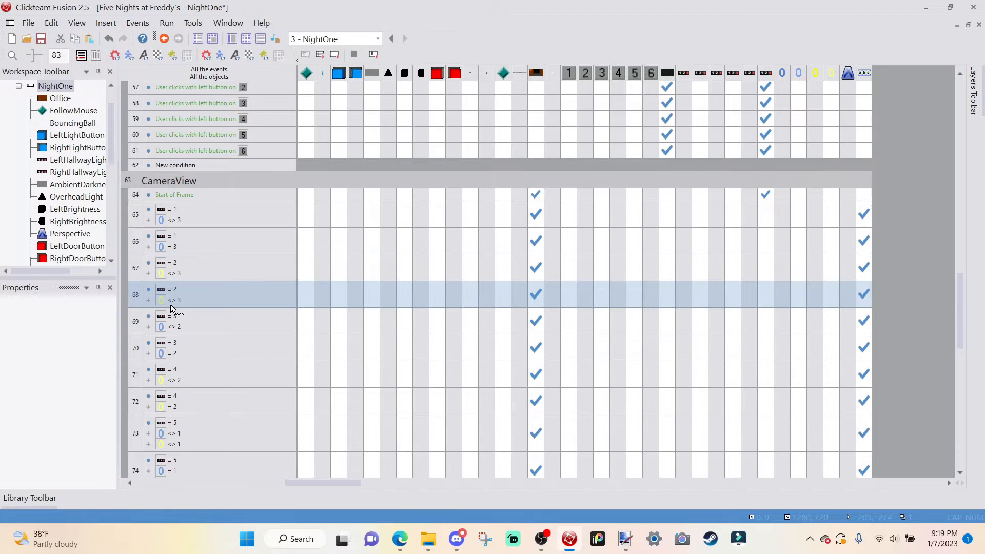
double_click(170, 300)
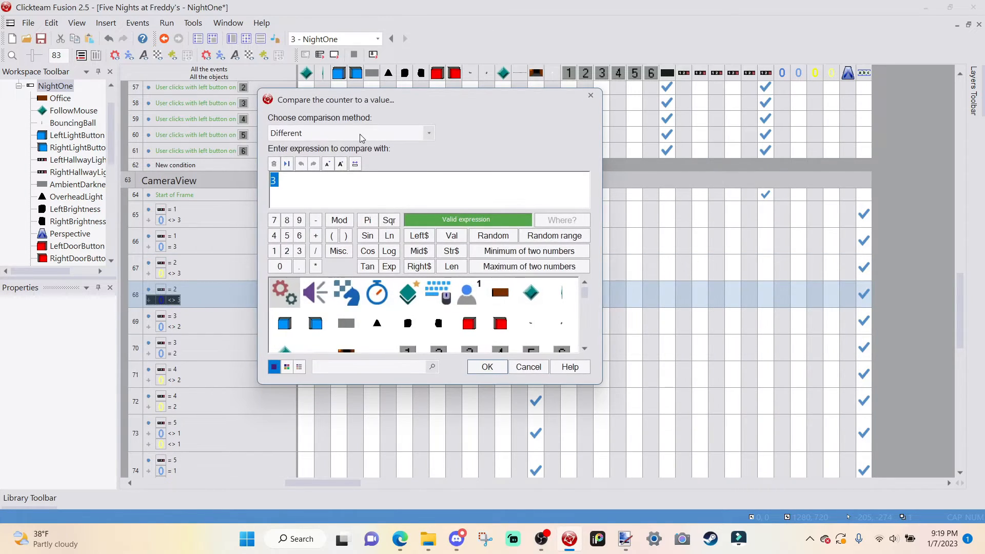
click(359, 134)
click(357, 149)
click(487, 366)
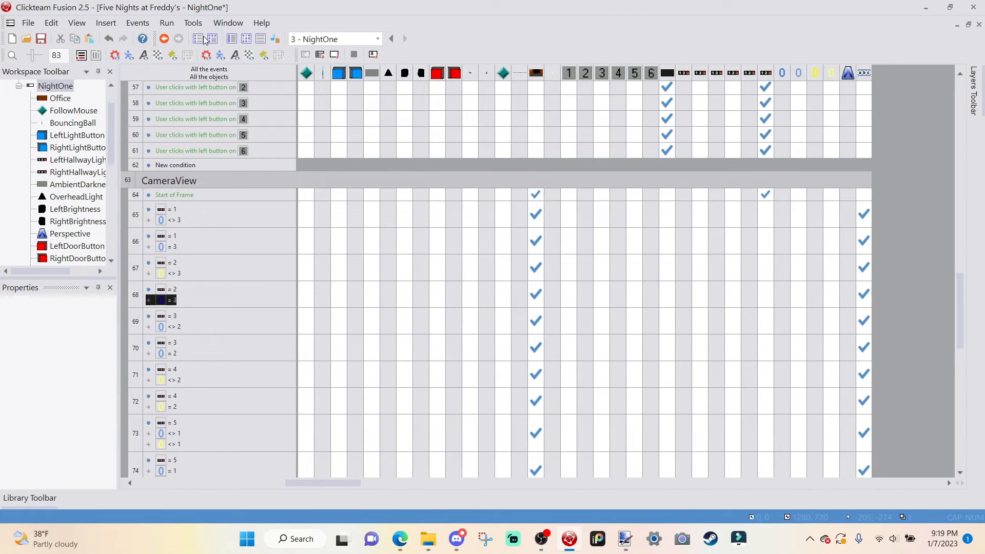
- Look up Chica's hallway image, Frame 8 of the Cameras object, and set it as the duplicated camera 2 event's forced animation frame
click(232, 38)
double_click(519, 244)
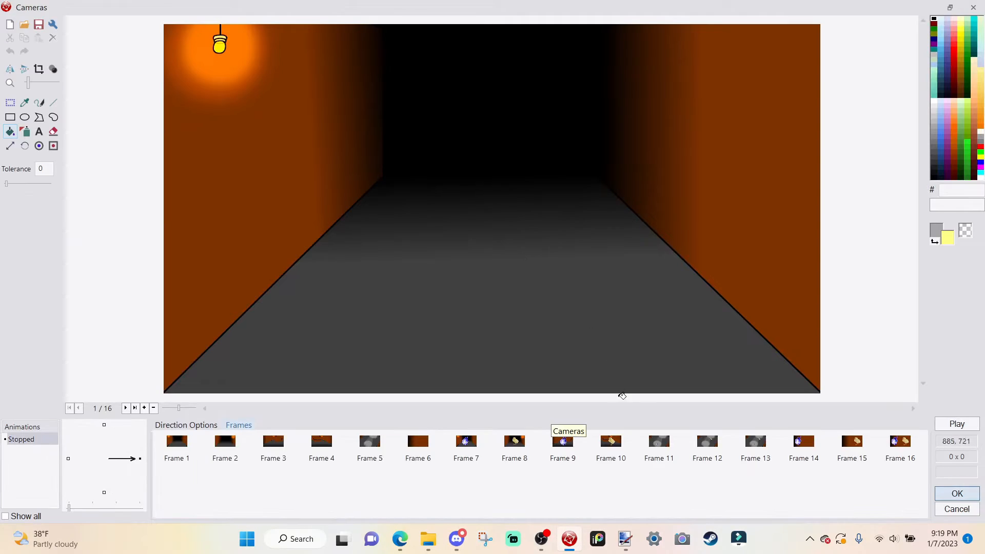
click(513, 458)
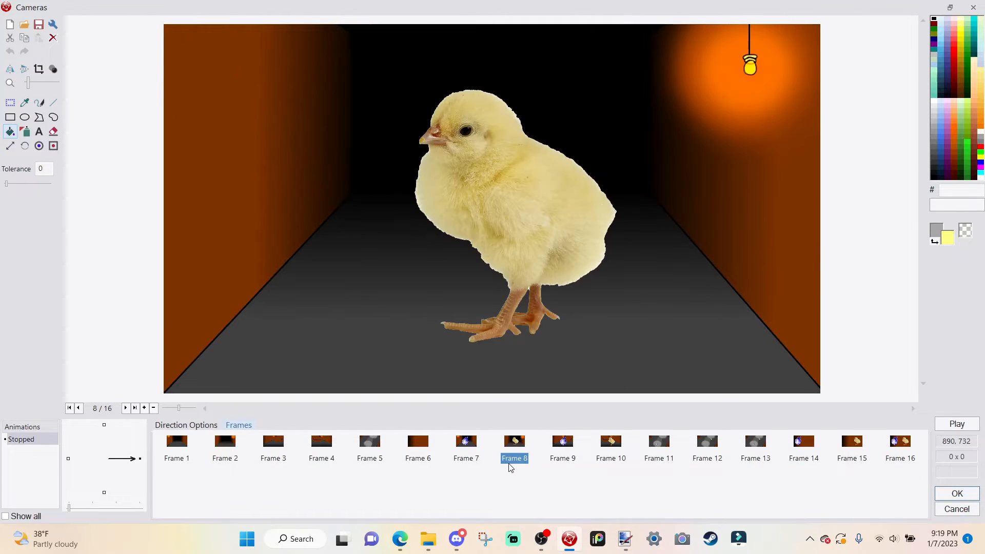
click(962, 494)
key(ctrl+e)
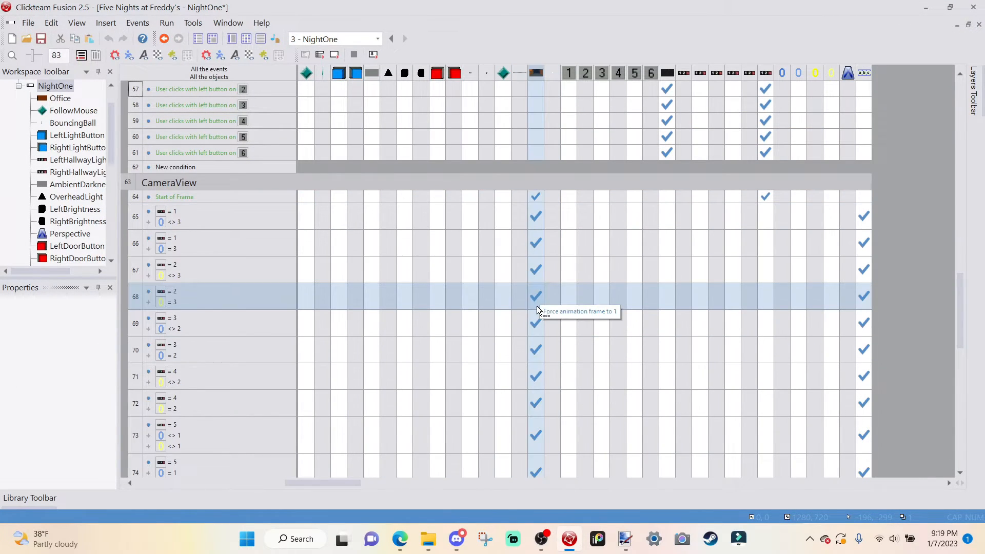
right_click(533, 302)
click(261, 314)
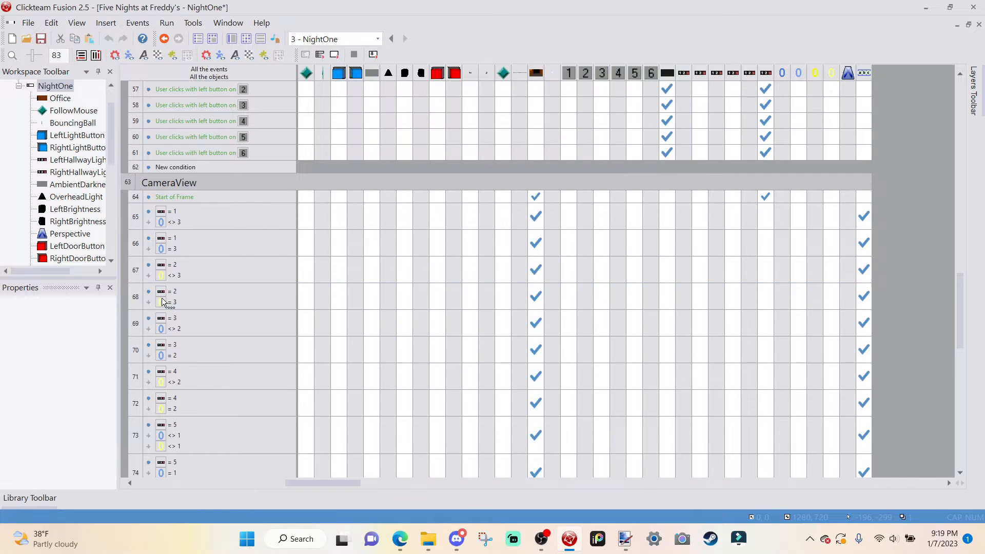
right_click(535, 290)
click(562, 260)
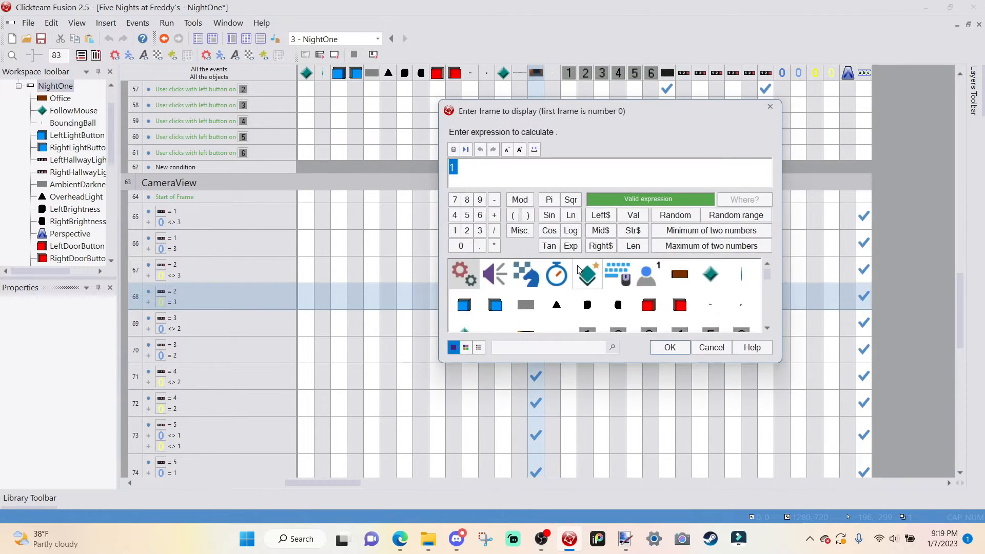
key(Return)
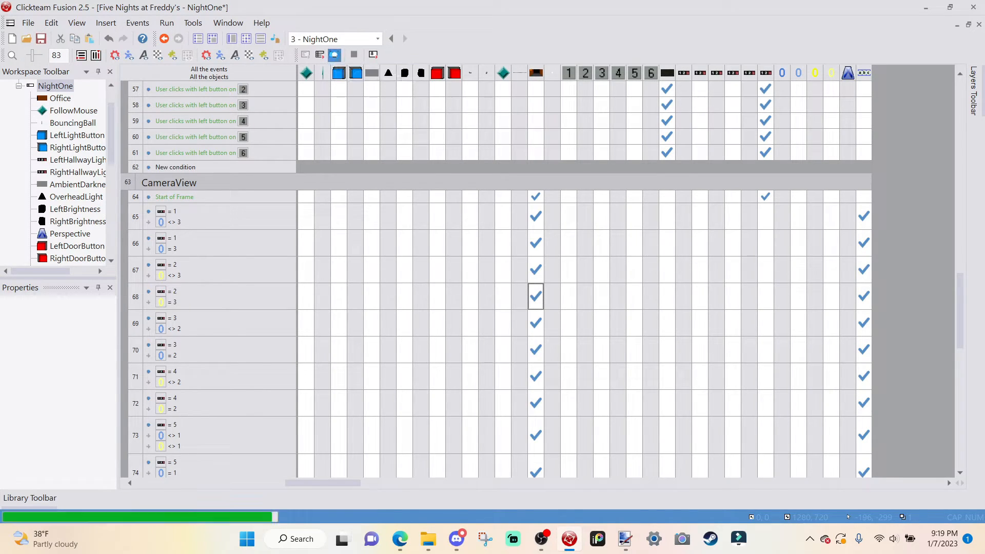
- Test-run the NightOne frame, raise the camera monitor and view cameras 6, 5, 3, 1, 4 and 2 in turn
click(334, 55)
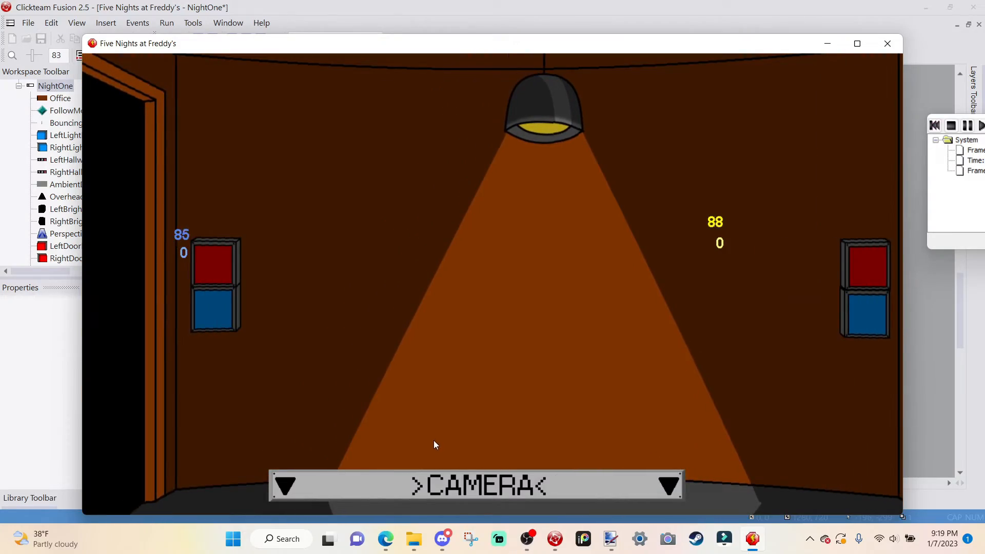
mouse_move(481, 471)
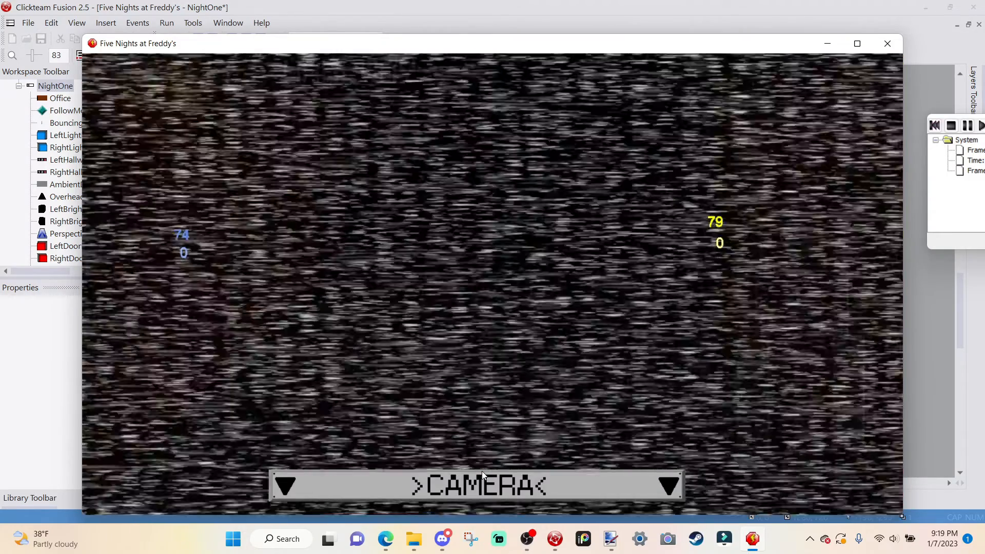
click(798, 247)
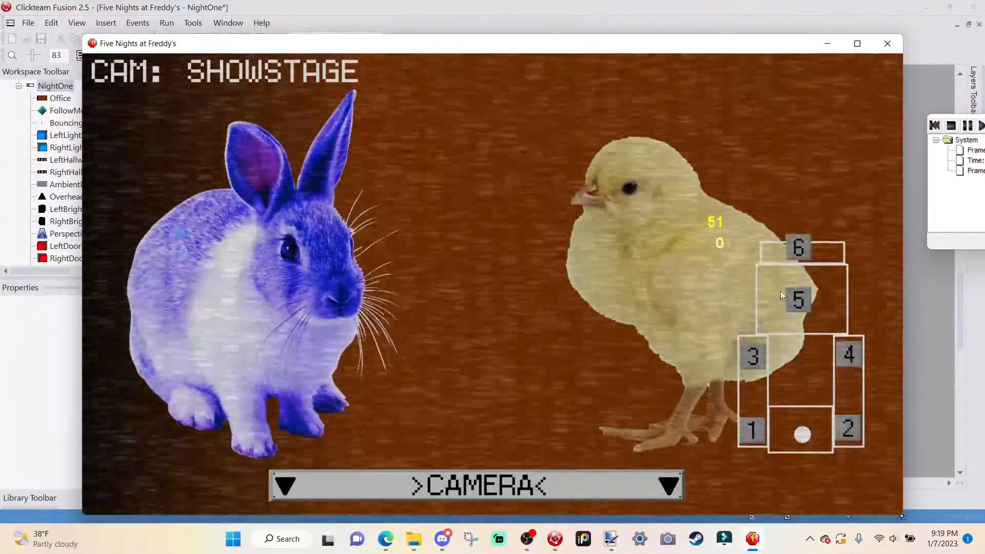
click(785, 305)
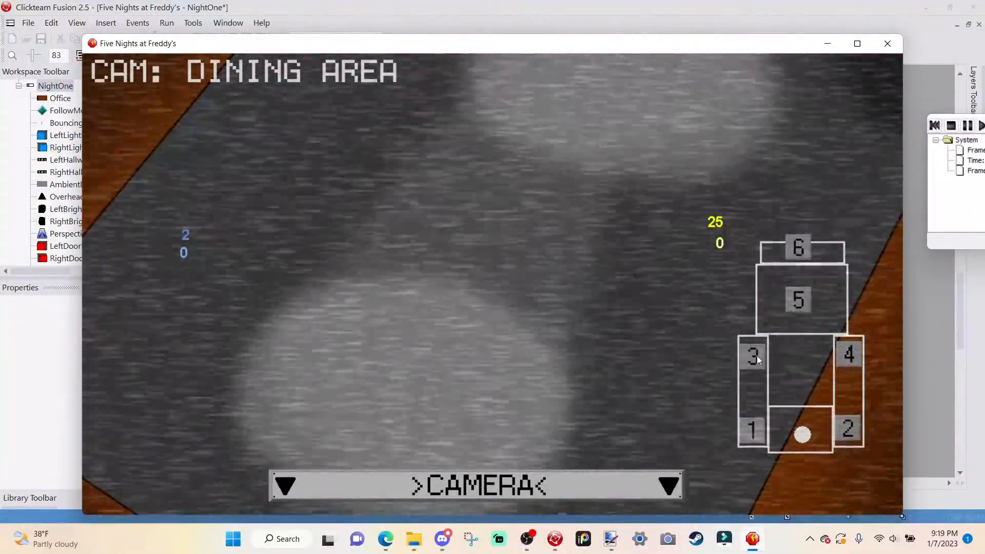
click(754, 355)
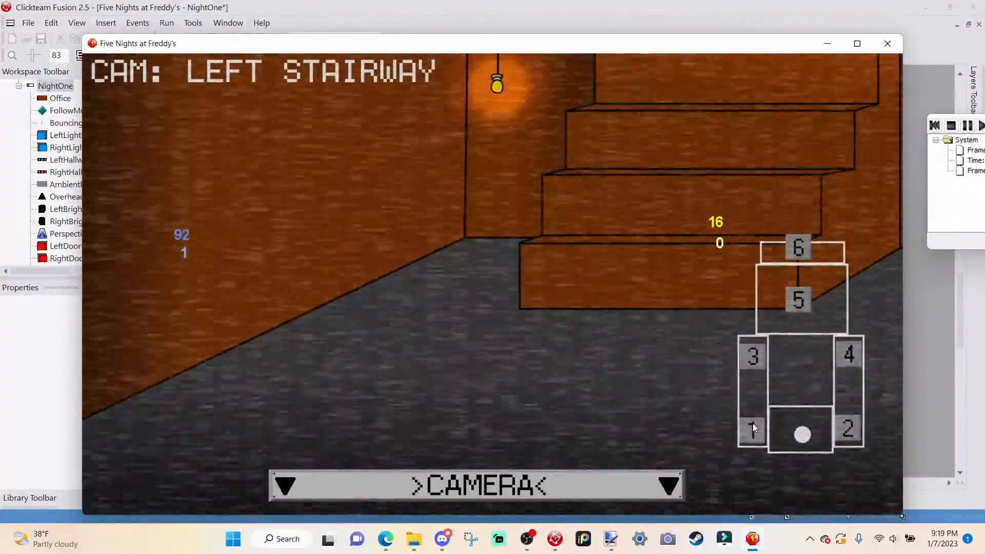
click(754, 428)
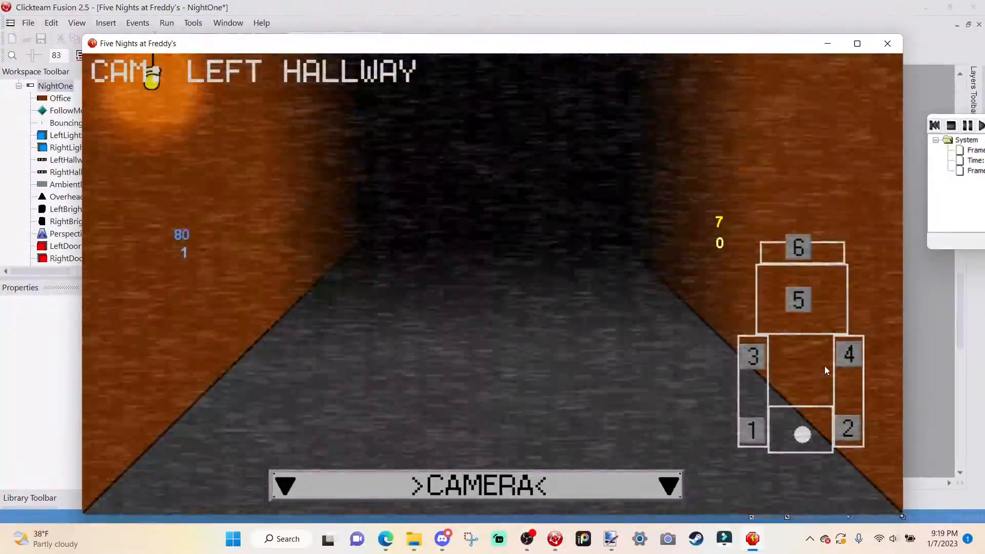
click(839, 354)
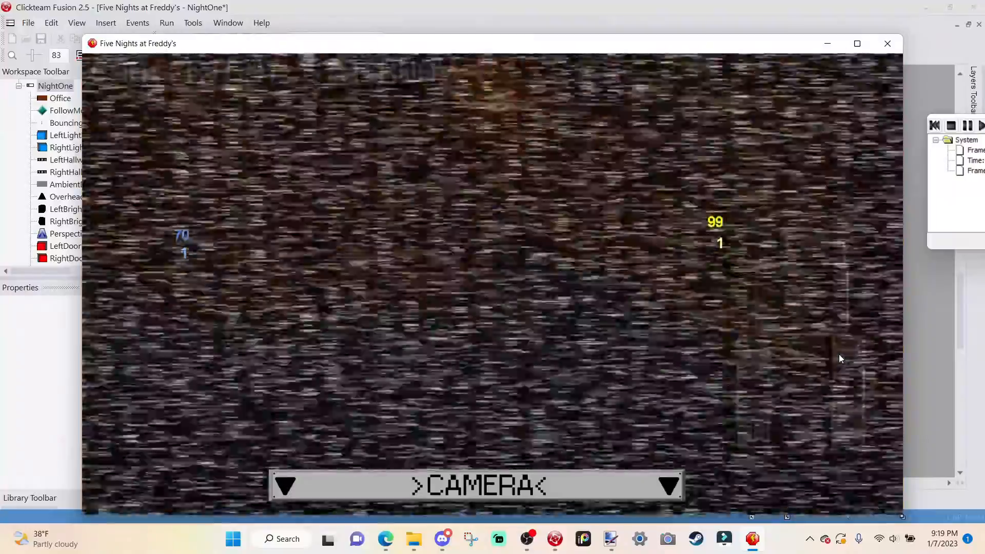
click(853, 436)
- Follow Bonnie and Chica out of the dining area by viewing camera 5 between checks of stairway cameras 3 and 4
click(815, 315)
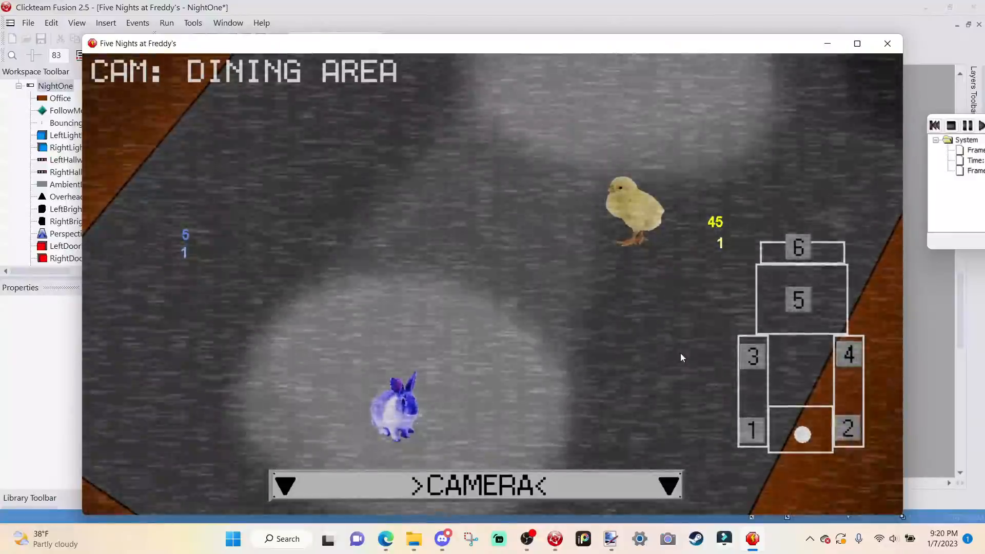
click(751, 356)
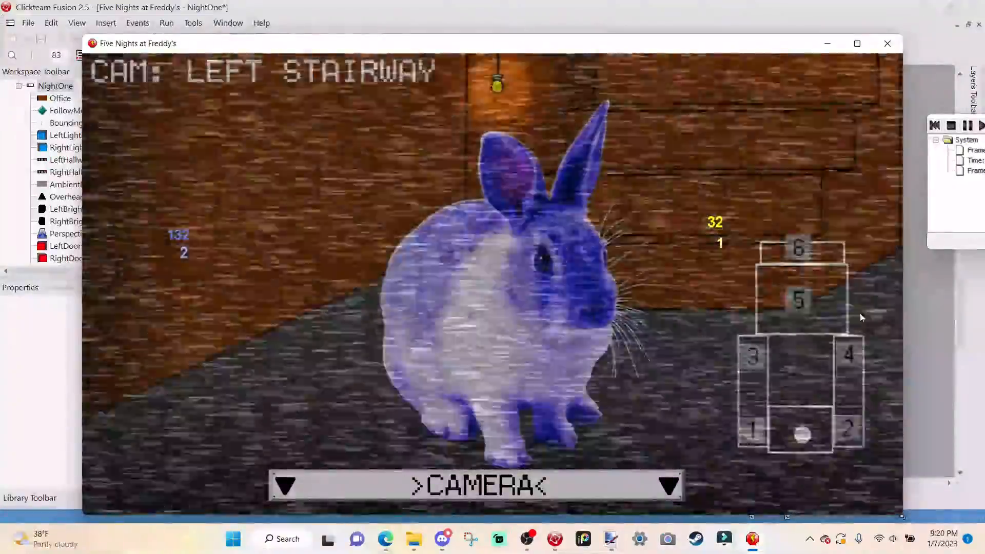
click(808, 302)
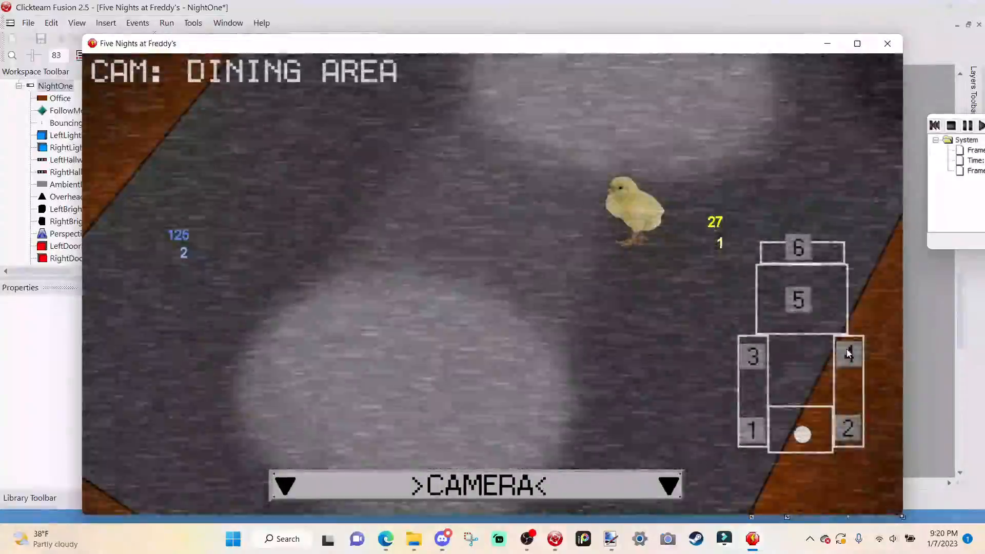
click(848, 351)
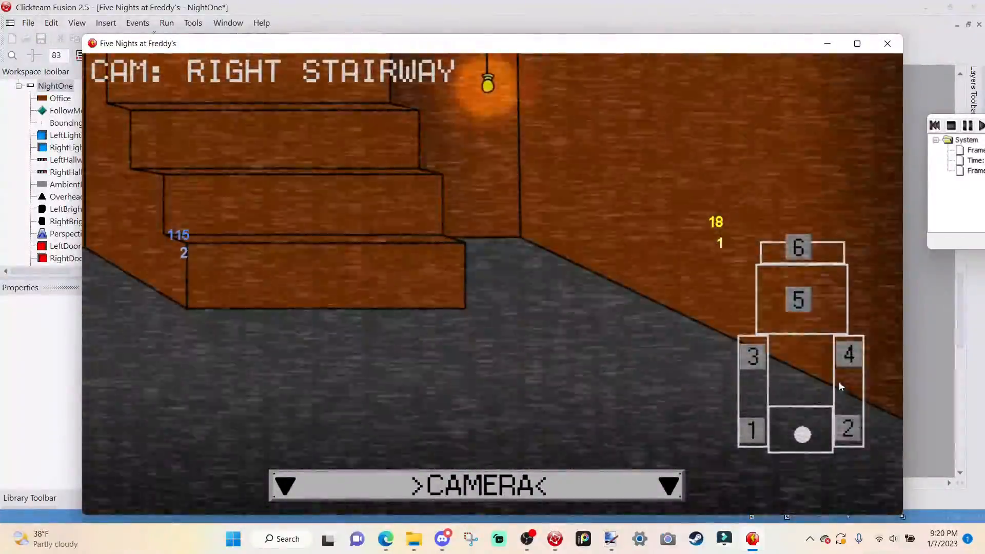
click(792, 308)
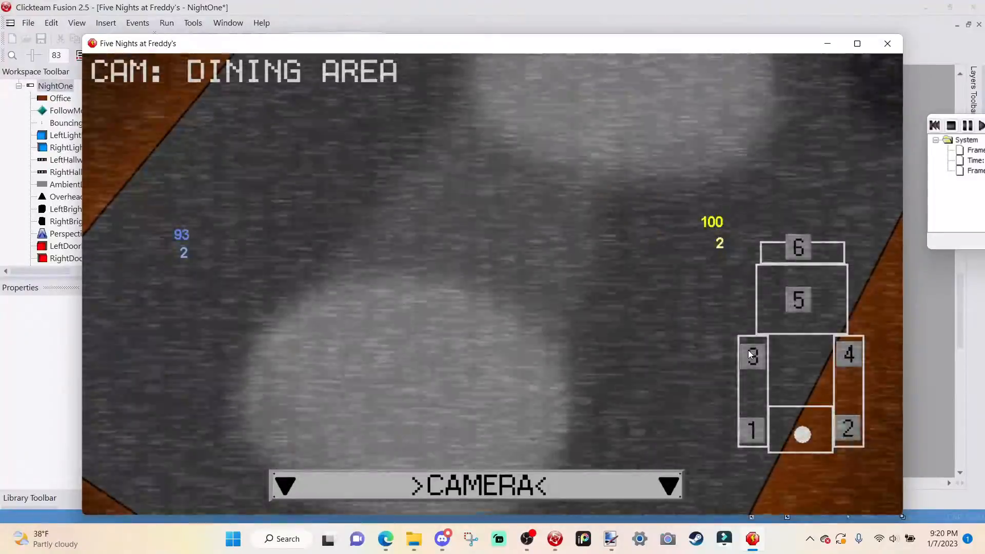
- Switch repeatedly between stairway cameras 3 and 4 to compare Bonnie's and Chica's frames
click(749, 353)
click(850, 357)
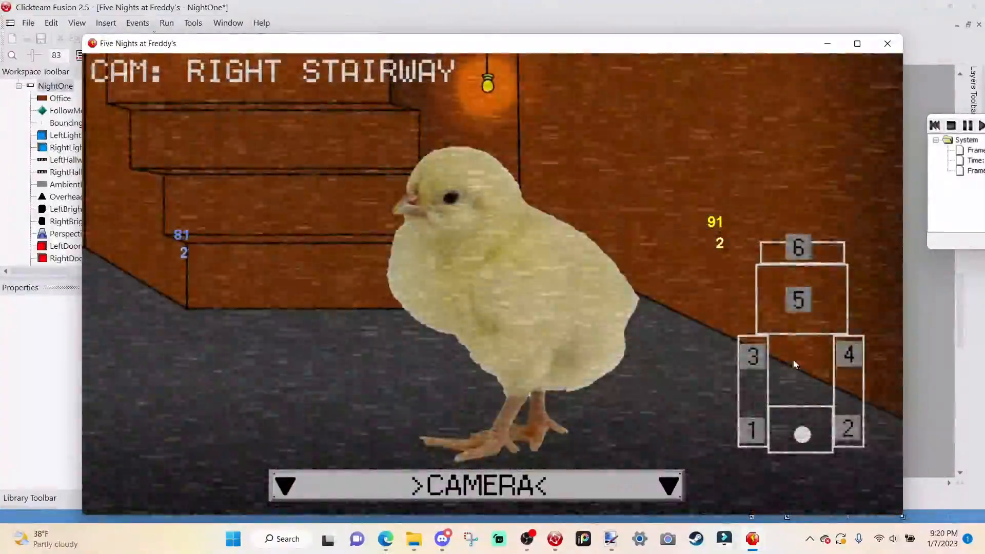
click(758, 354)
click(853, 356)
click(762, 354)
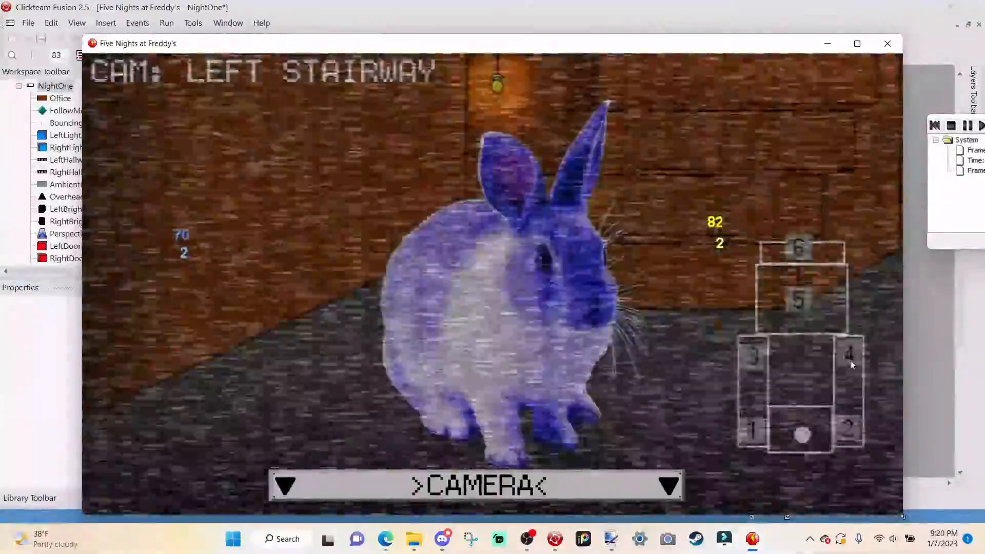
click(850, 359)
click(754, 351)
click(849, 355)
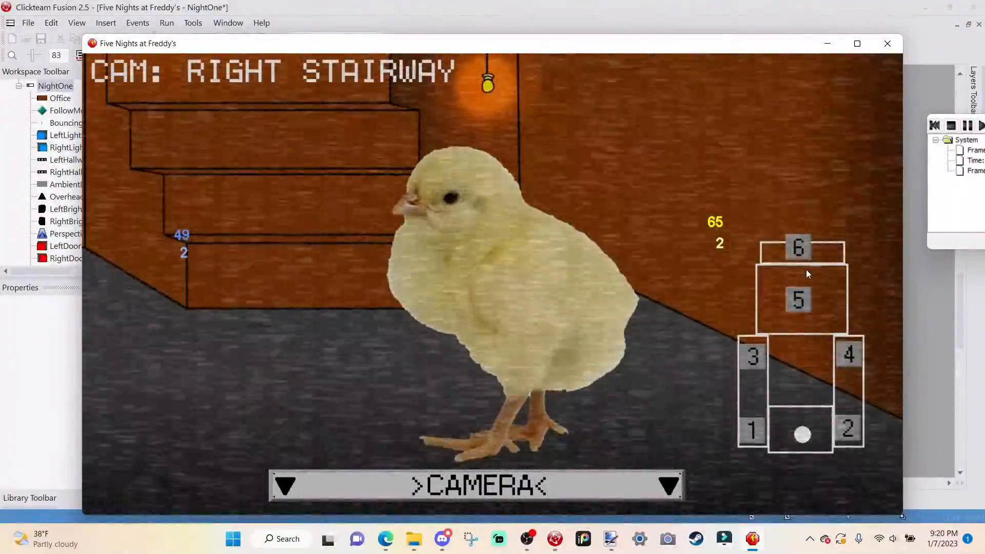
- Check hallway cameras 2 and 1 in the running game, with a brief look at camera 3 in between
click(848, 423)
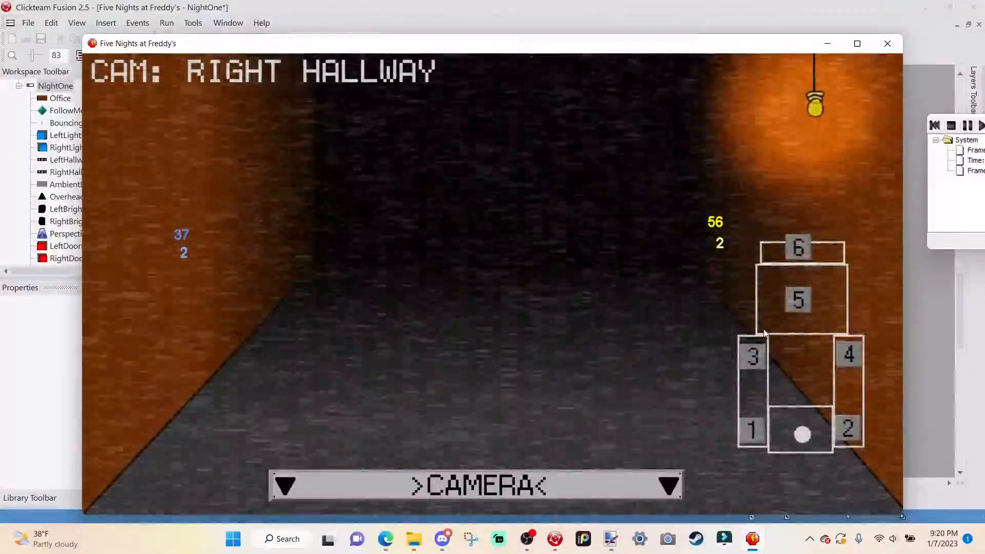
click(750, 359)
click(750, 427)
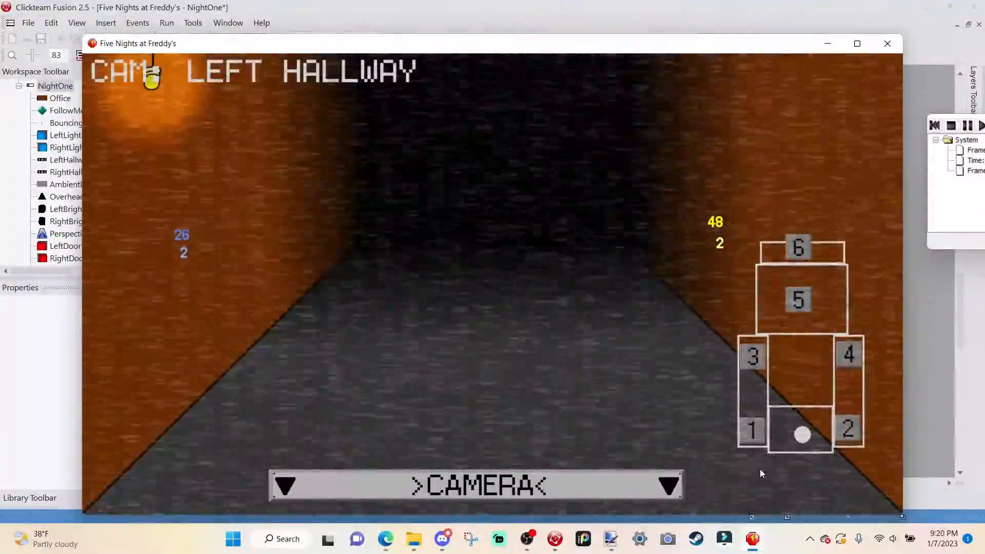
click(848, 428)
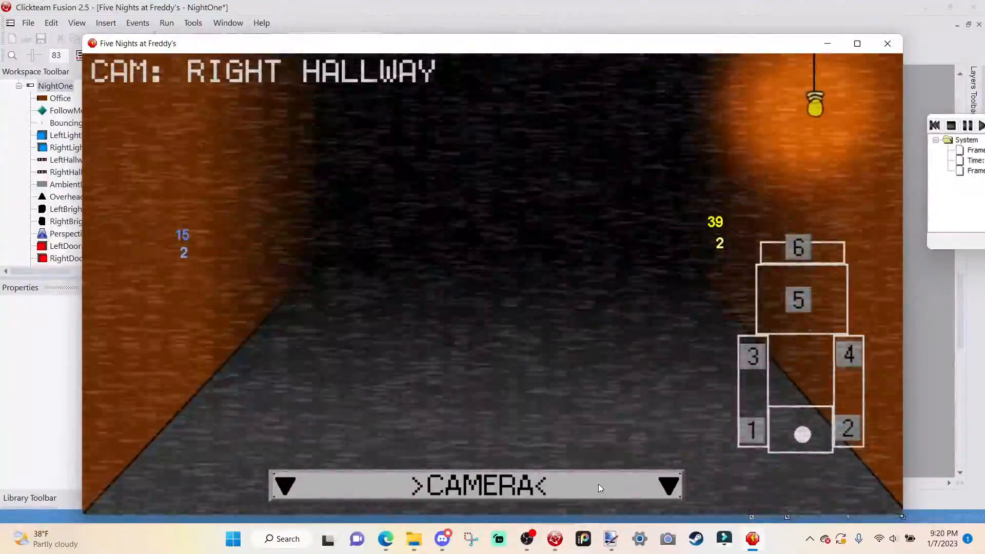
- Lower and raise the camera monitor twice, checking the left hallway on camera 1 in between
mouse_move(598, 484)
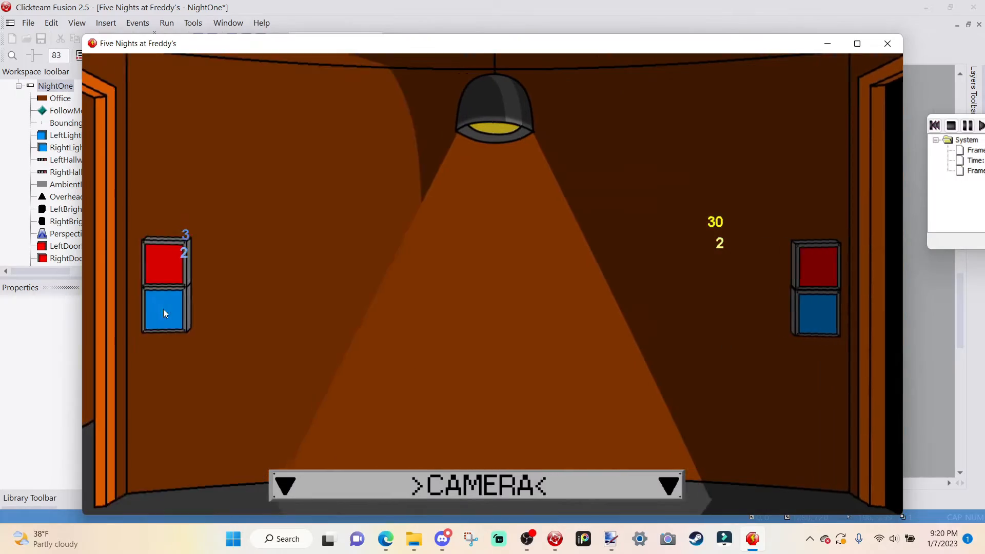
mouse_move(439, 471)
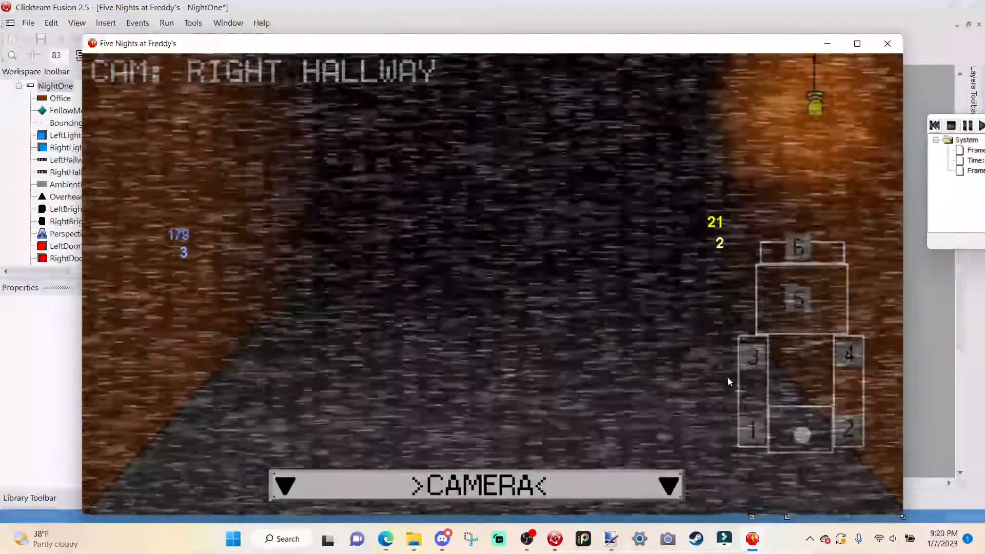
click(759, 435)
mouse_move(590, 482)
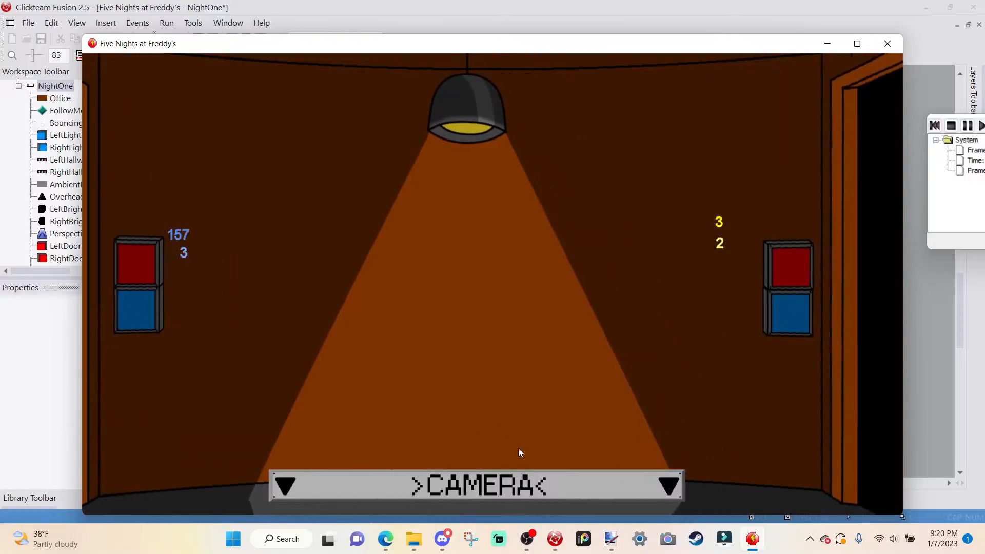
mouse_move(521, 478)
- Compare Chica's right hallway frame on camera 2 with Bonnie's left hallway frame on camera 1, and end the test run
click(851, 426)
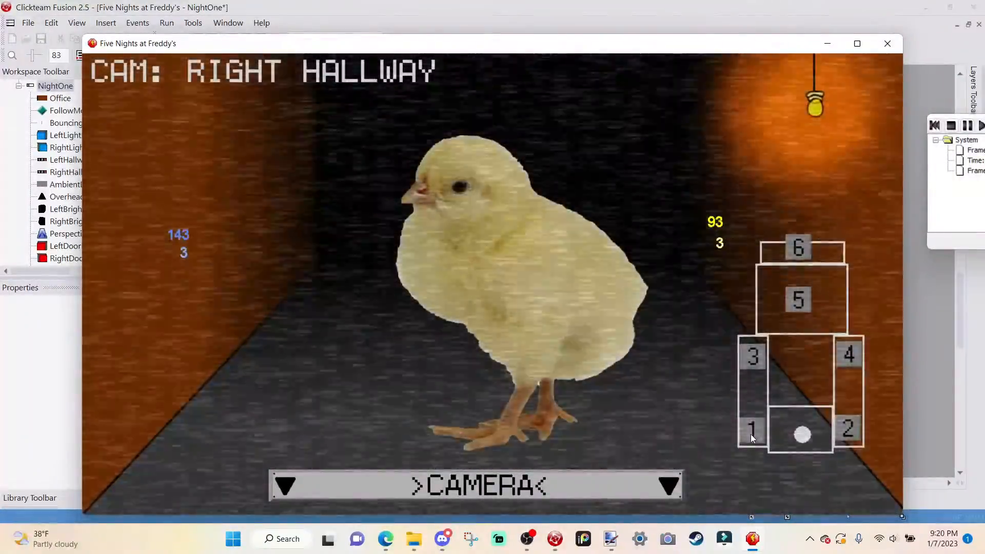
click(752, 431)
click(860, 439)
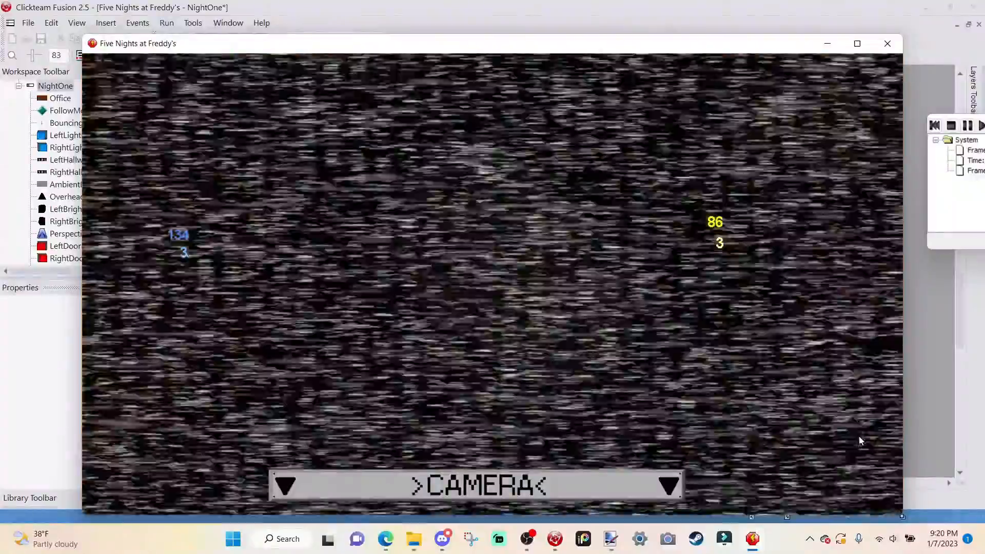
click(753, 431)
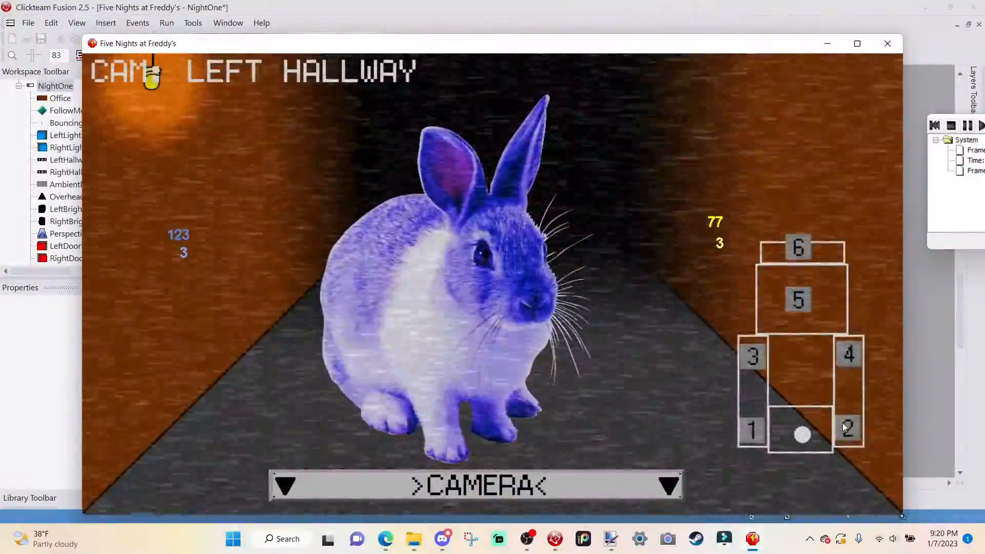
click(850, 423)
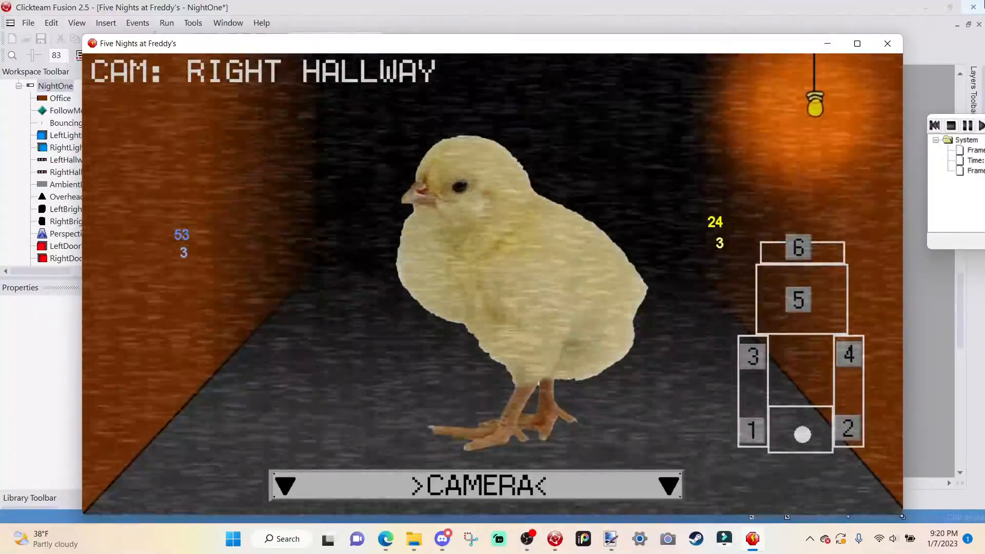
click(887, 43)
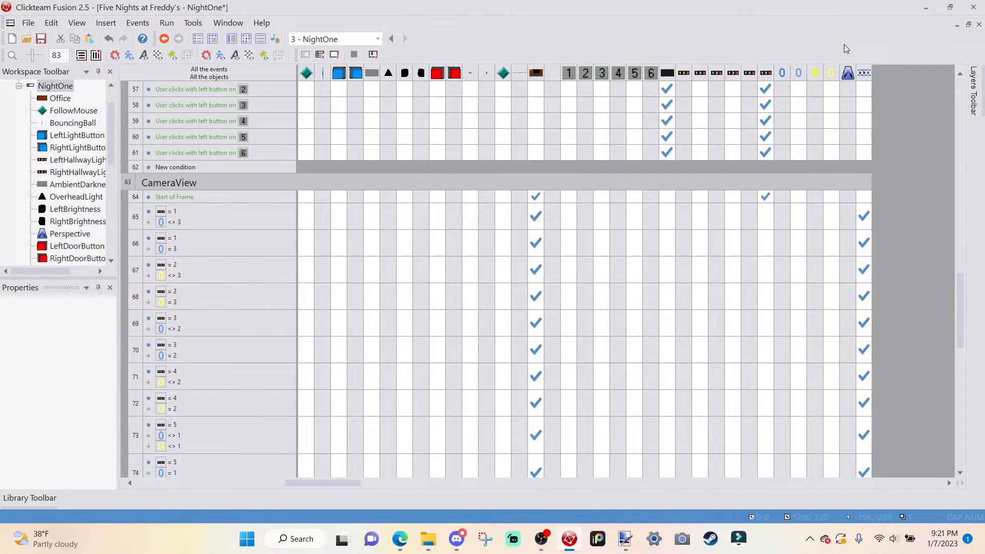
- In the BonnieA.I. event for the counter at or below 0, add an action setting the Static object's alpha-blending coefficient to 0
scroll(740, 229, down, 10)
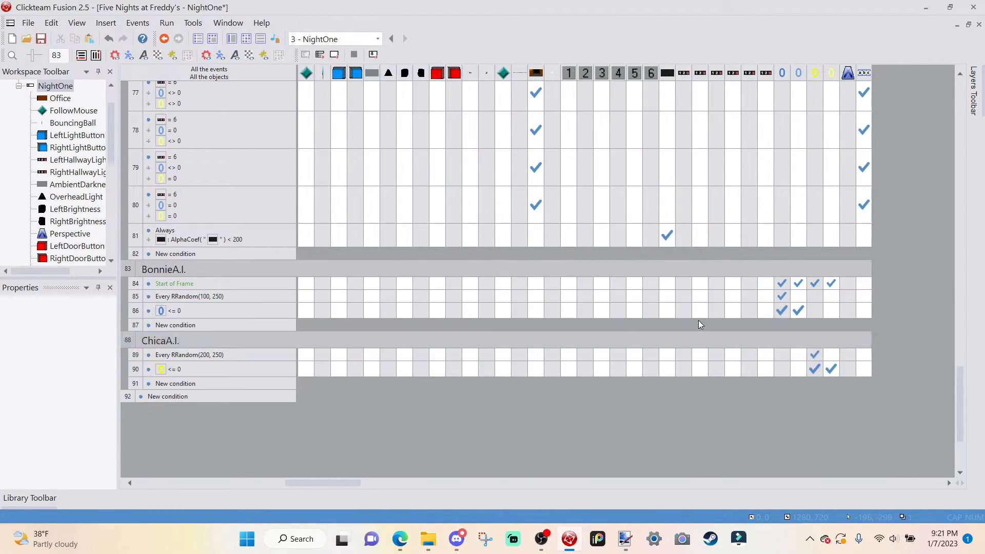
click(668, 309)
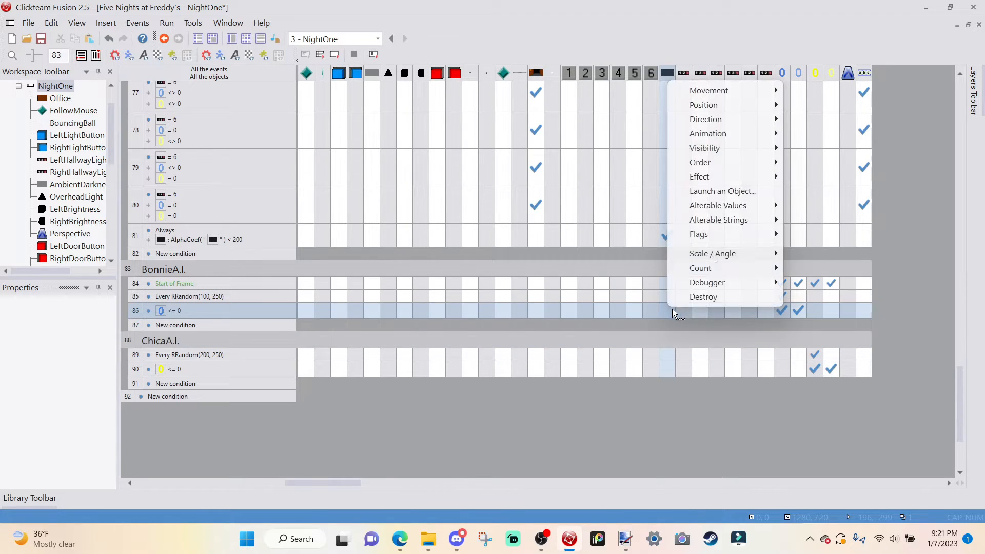
mouse_move(723, 177)
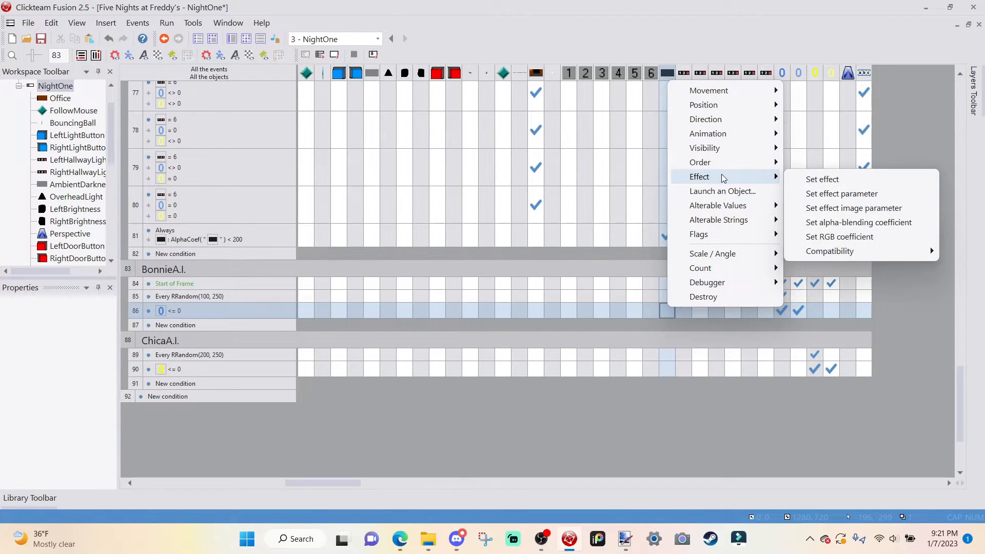
click(852, 224)
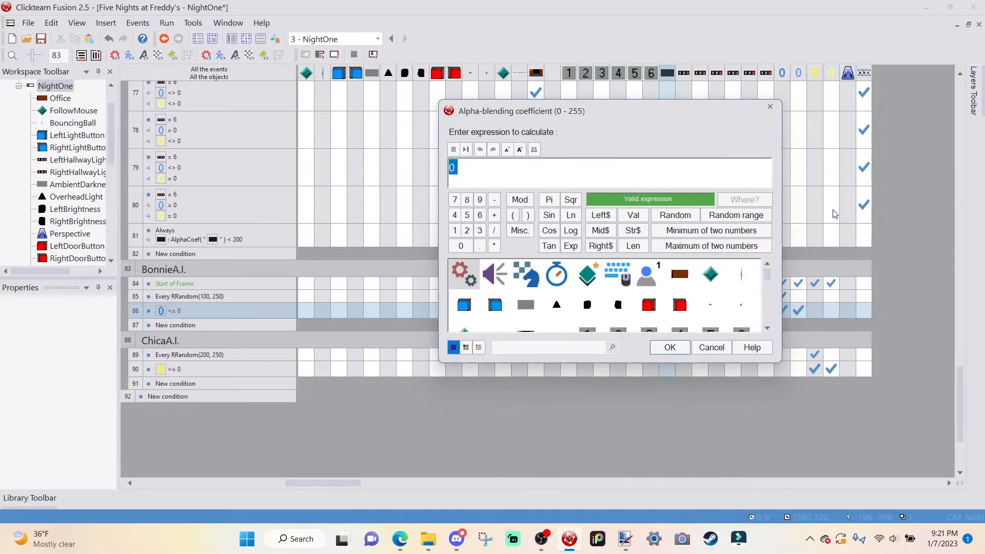
key(Return)
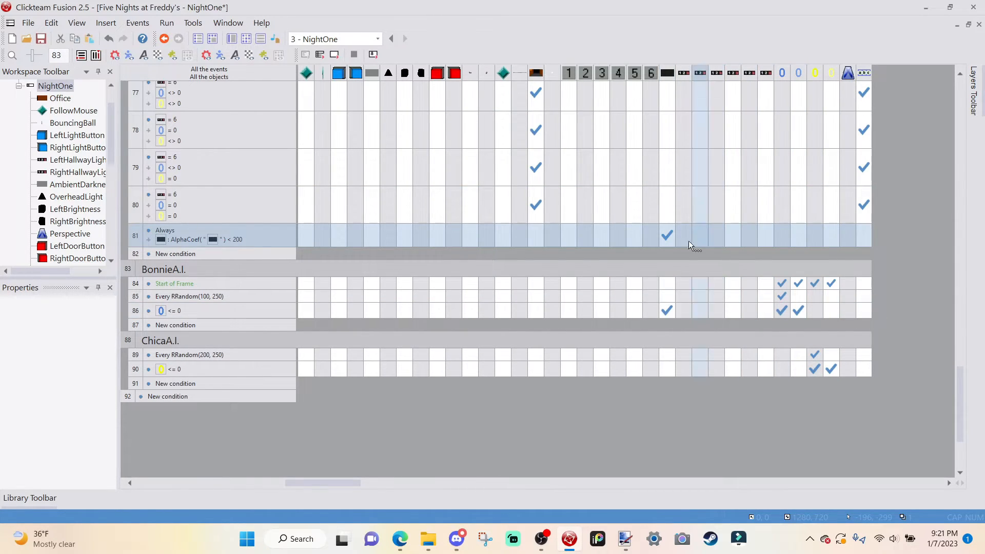
- Copy the Static alpha-blending action from the BonnieA.I. event into the ChicaA.I. event for the counter at or below 0
mouse_move(670, 239)
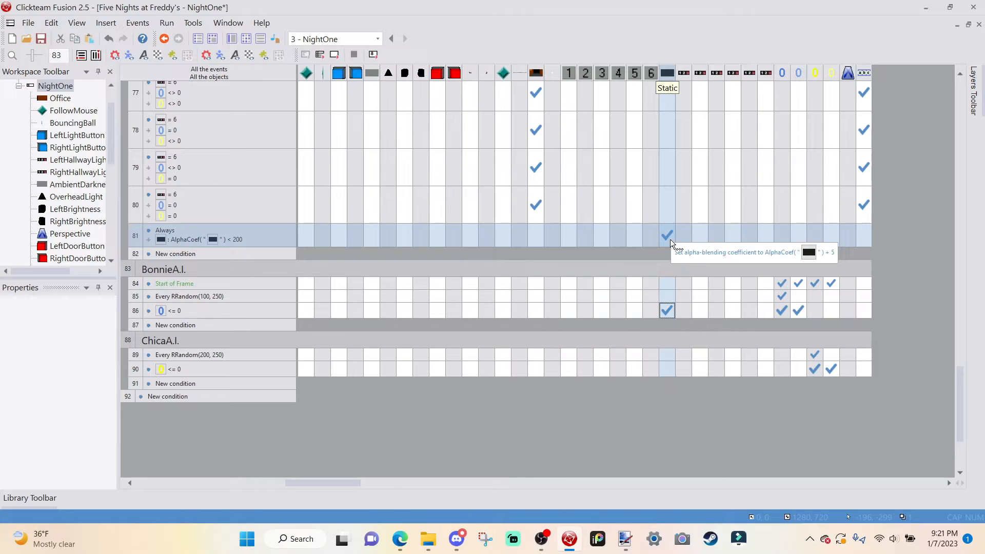
click(668, 310)
drag(667, 311, 668, 369)
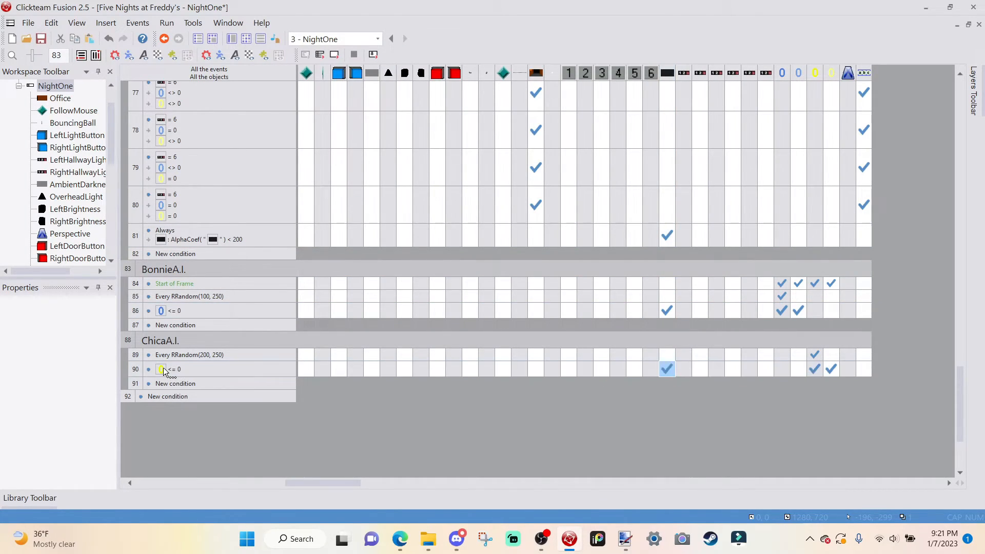
- Test-run the NightOne frame, raise the camera monitor, and check the showstage, dining area and stairway cameras
click(334, 56)
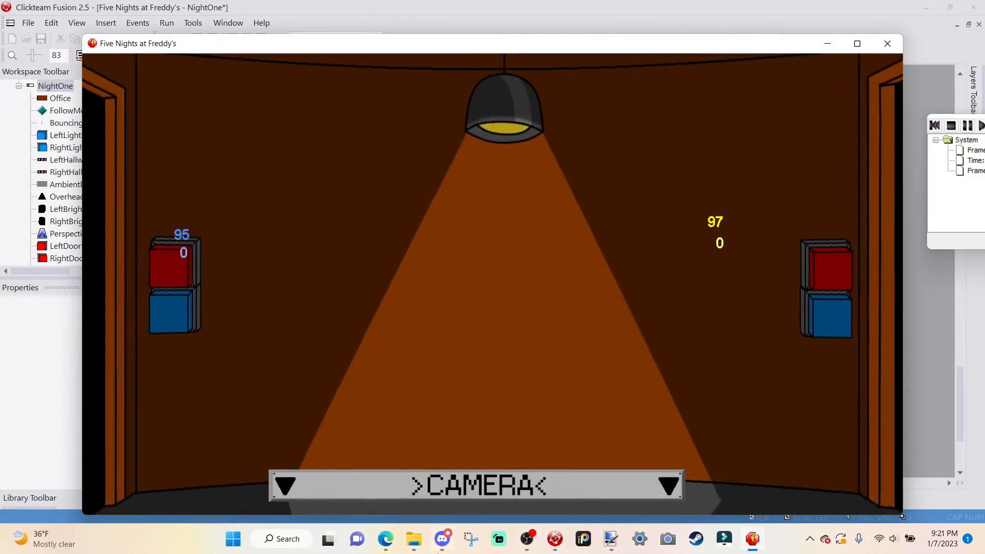
mouse_move(462, 500)
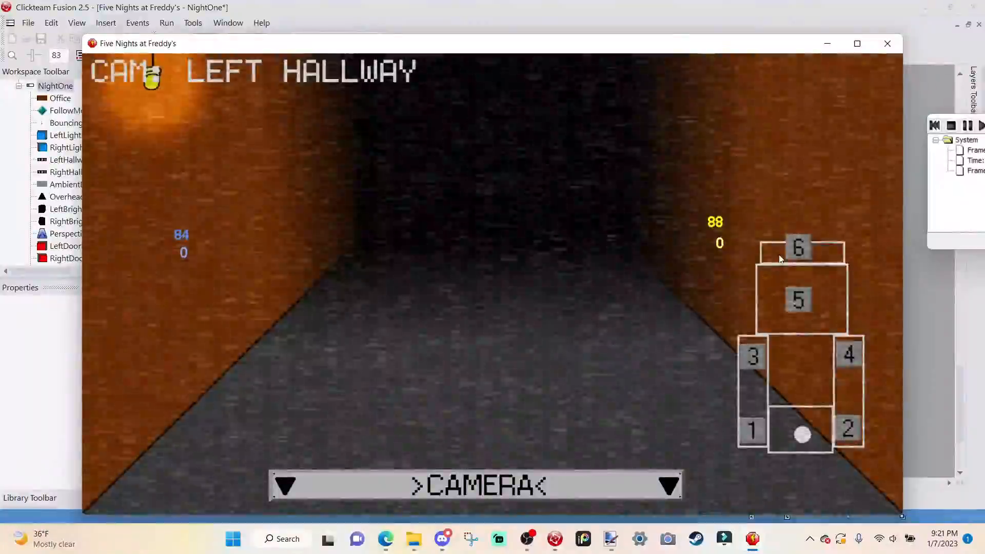
click(781, 257)
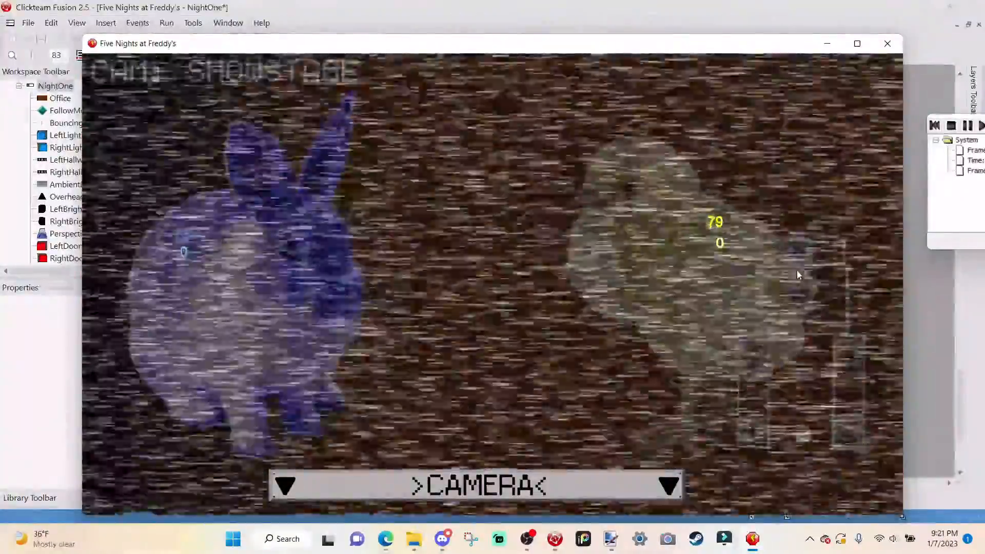
click(752, 353)
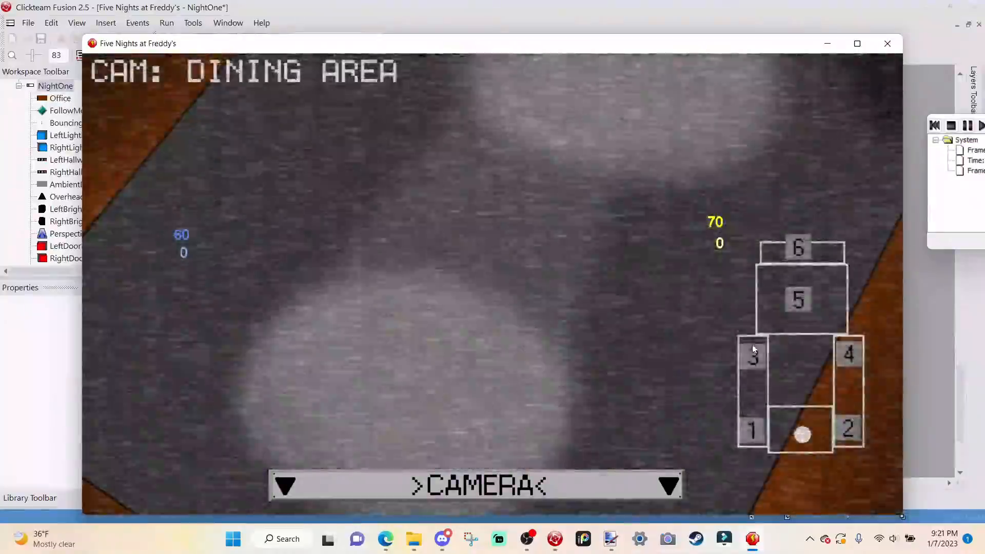
click(753, 352)
click(851, 354)
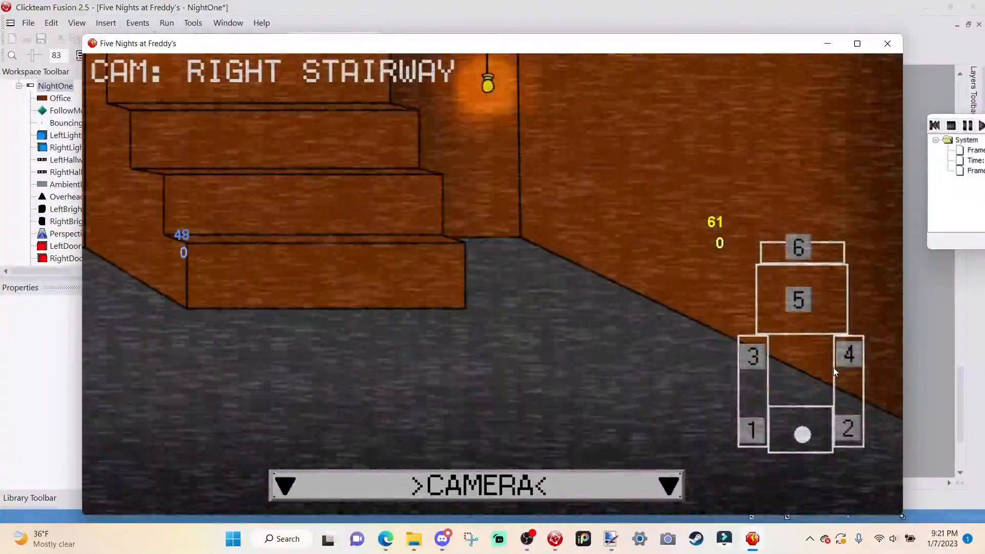
click(799, 250)
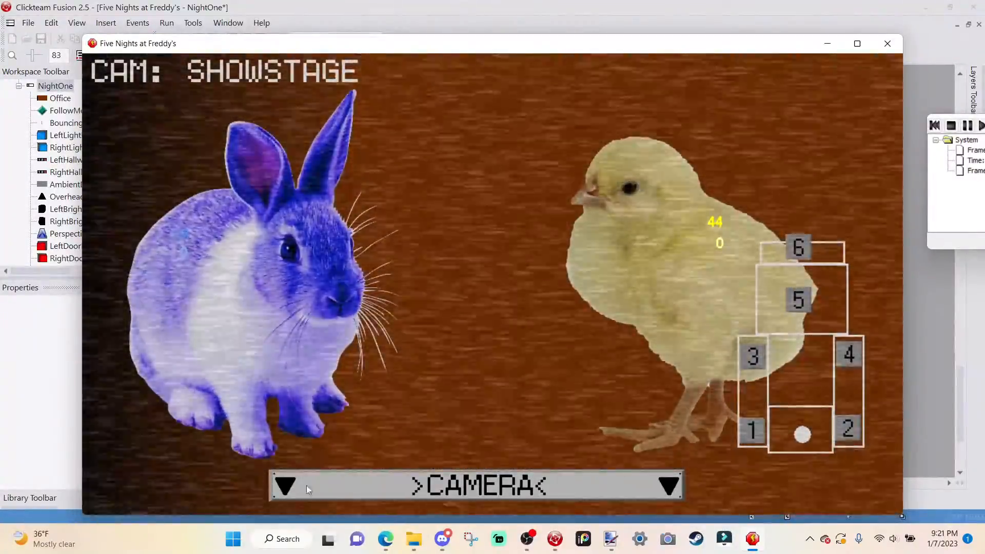
- Lower and raise the monitor again, watch the showstage for static when Bonnie and Chica move, and end the test run
click(313, 482)
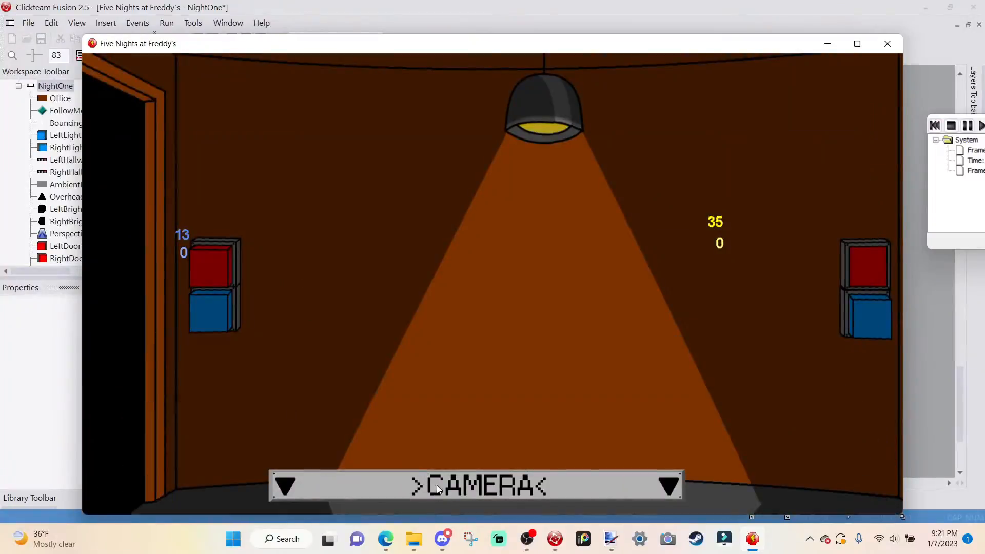
click(436, 485)
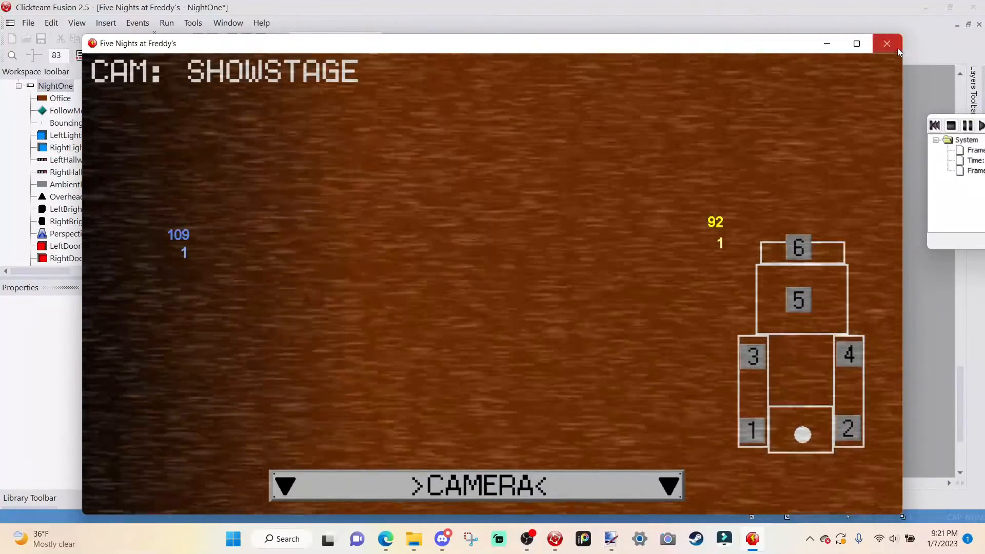
click(897, 46)
- In the frame editor, move Bonnie's and Chica's four blue and yellow counters off-screen above the visible frame area
click(230, 40)
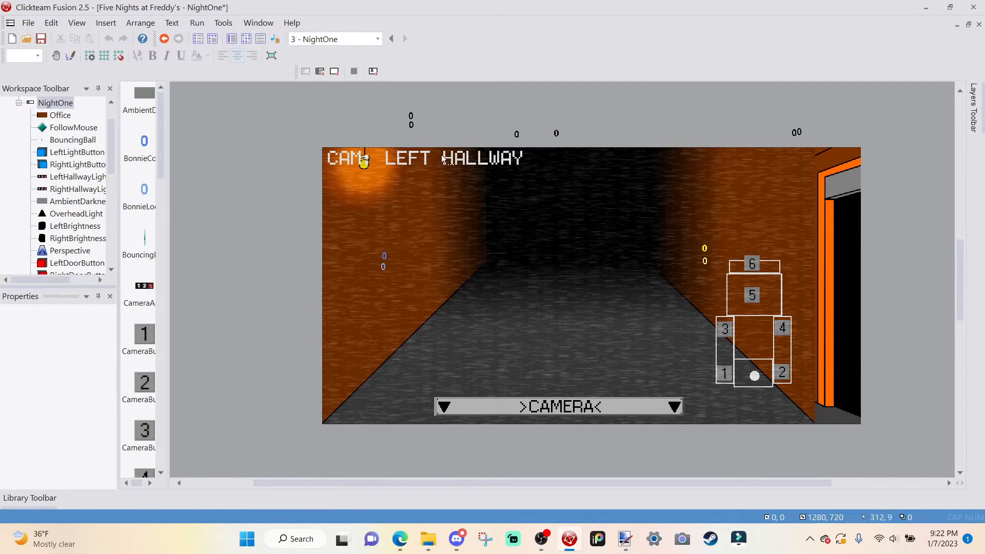
click(385, 263)
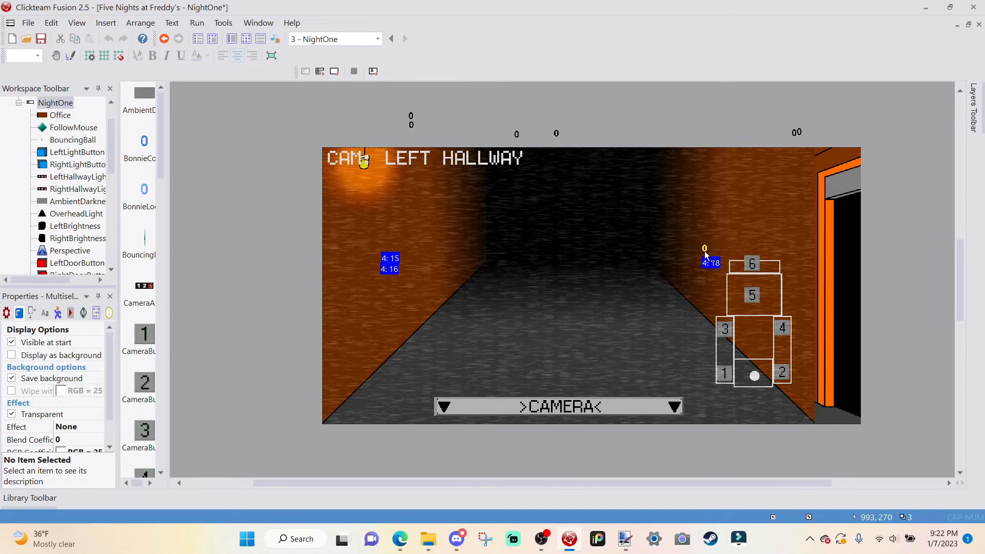
drag(706, 253, 696, 117)
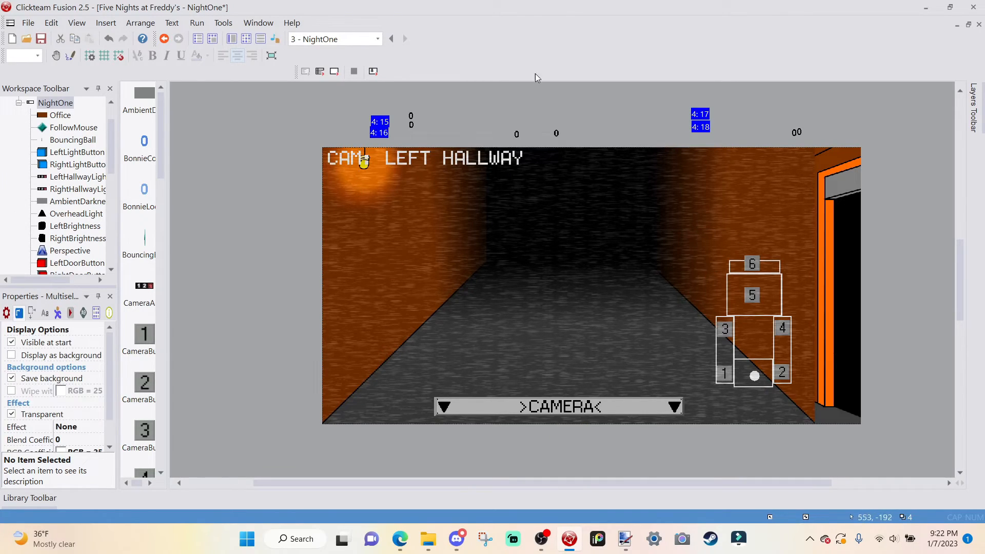
- Test-run the frame with the counters off-screen, raise the monitor, and switch between cameras 5 and 6
click(335, 72)
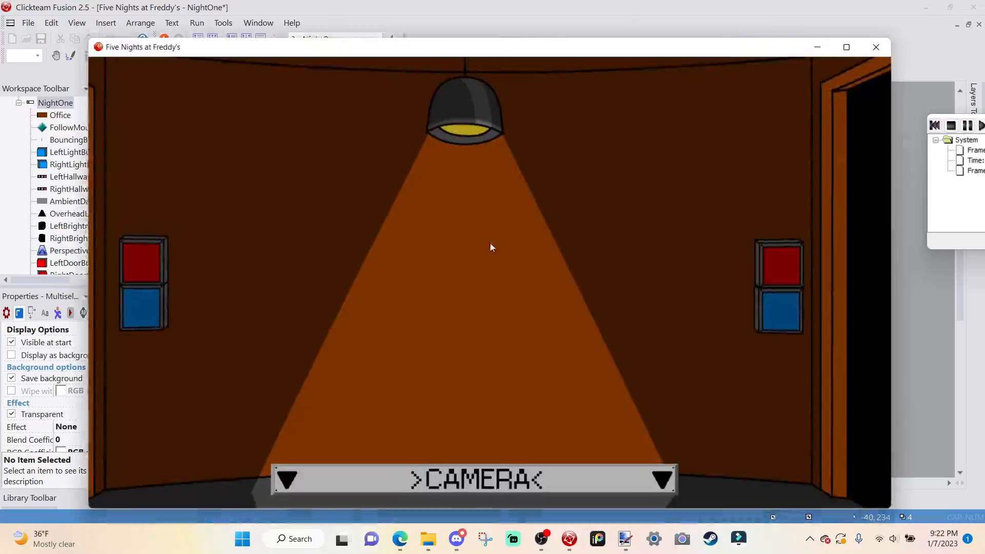
mouse_move(389, 477)
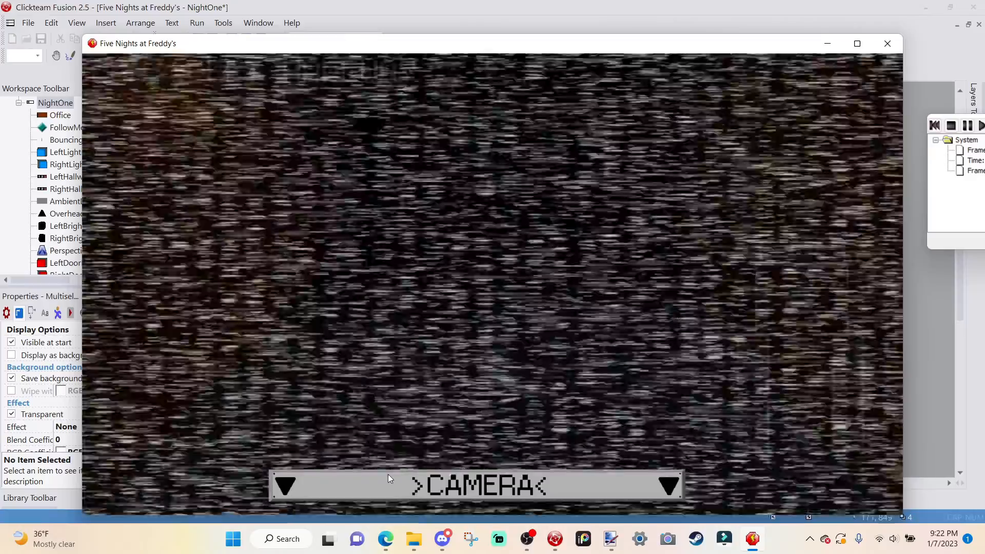
click(800, 252)
click(799, 299)
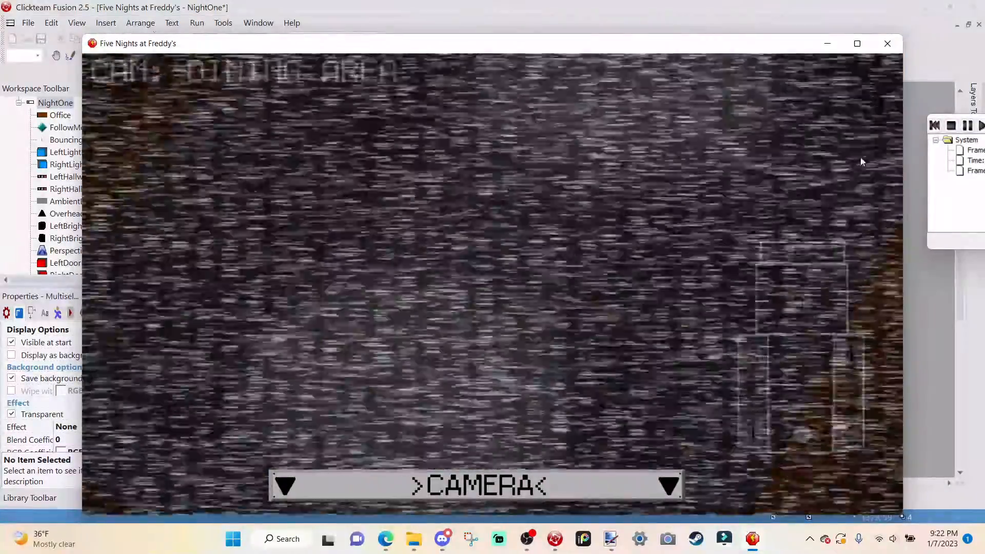
click(792, 257)
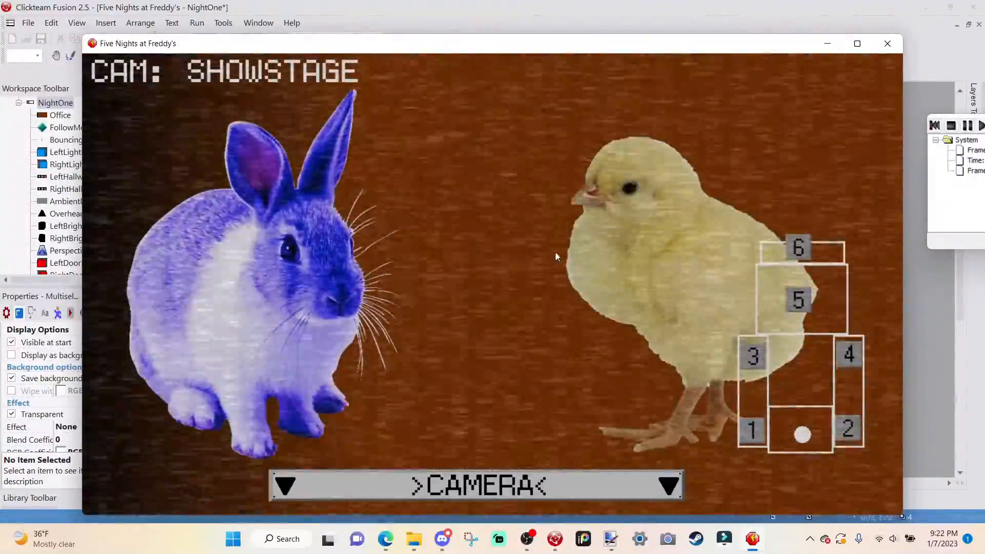
click(798, 301)
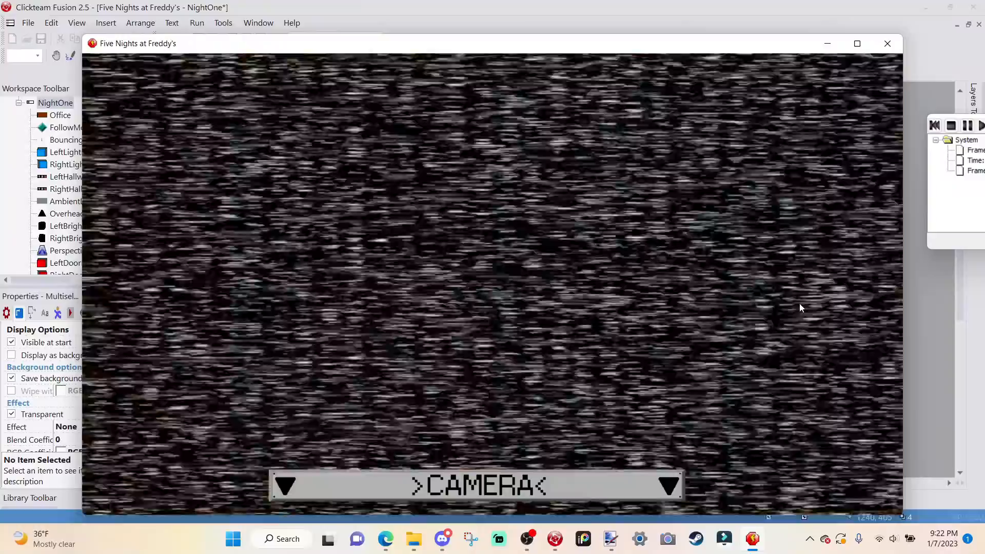
- Alternate between the dining area and showstage cameras, watch the showstage for the characters leaving, and close the test run
click(792, 255)
click(799, 290)
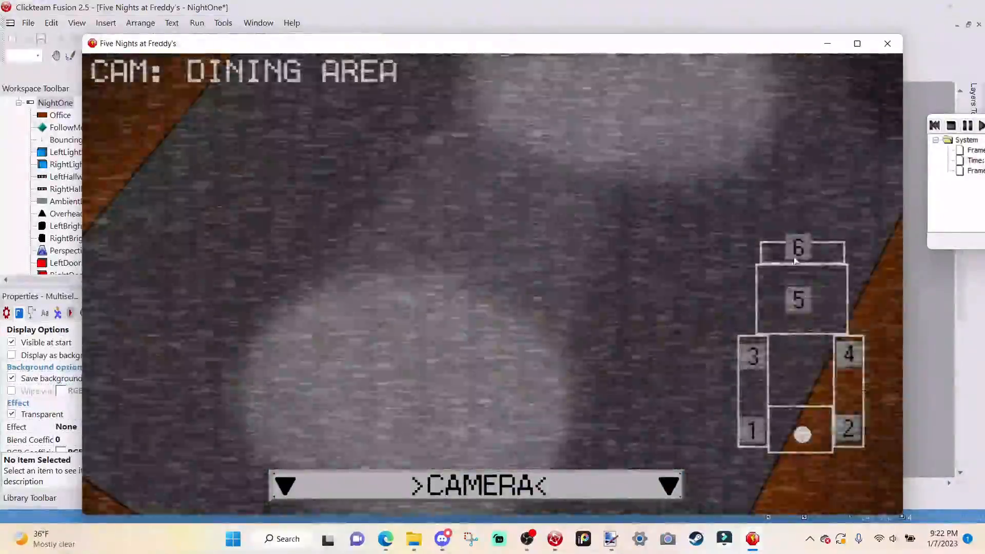
click(805, 245)
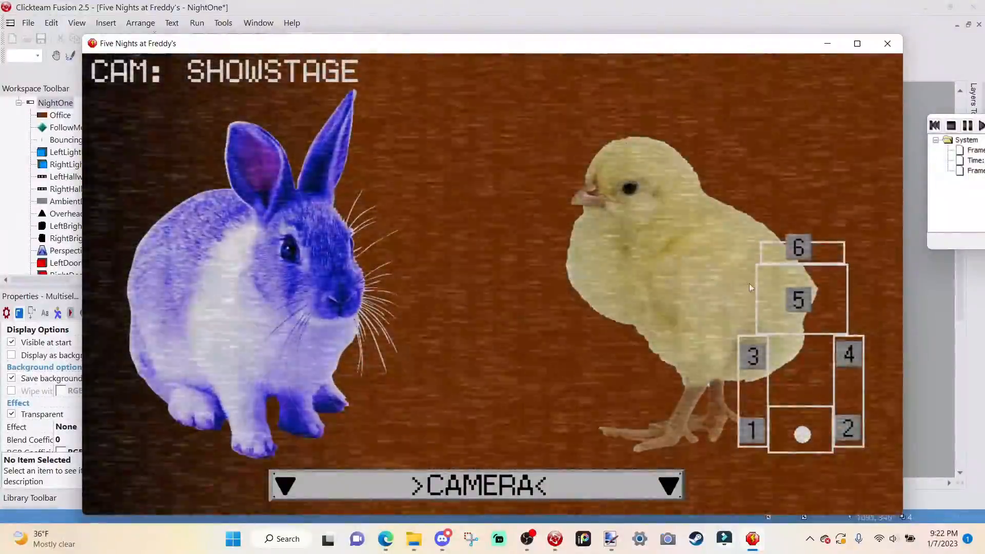
click(774, 277)
click(784, 245)
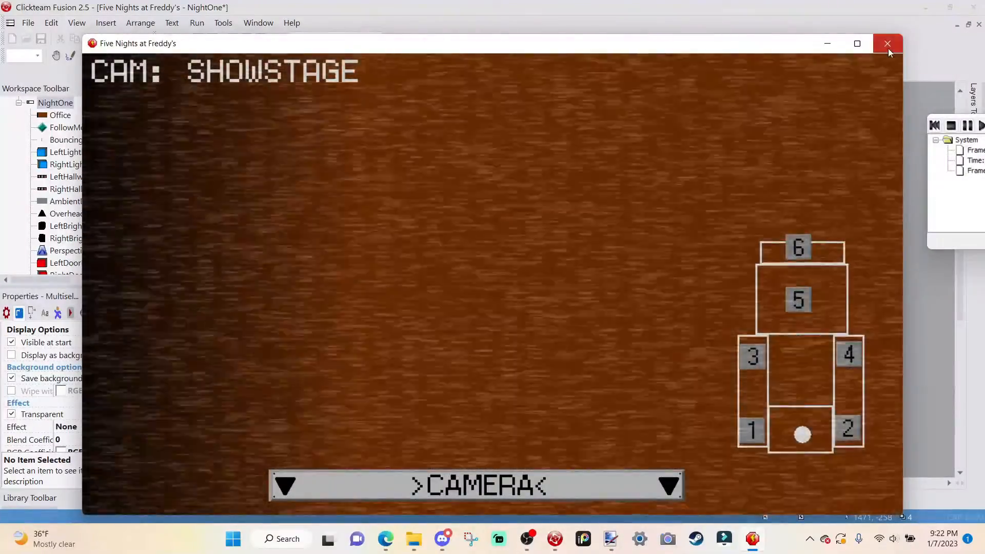
click(886, 44)
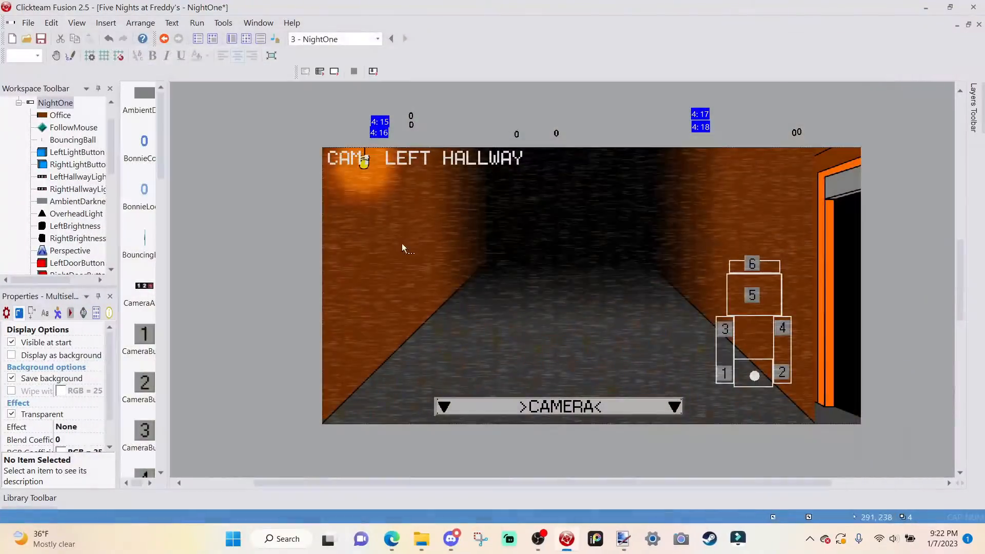